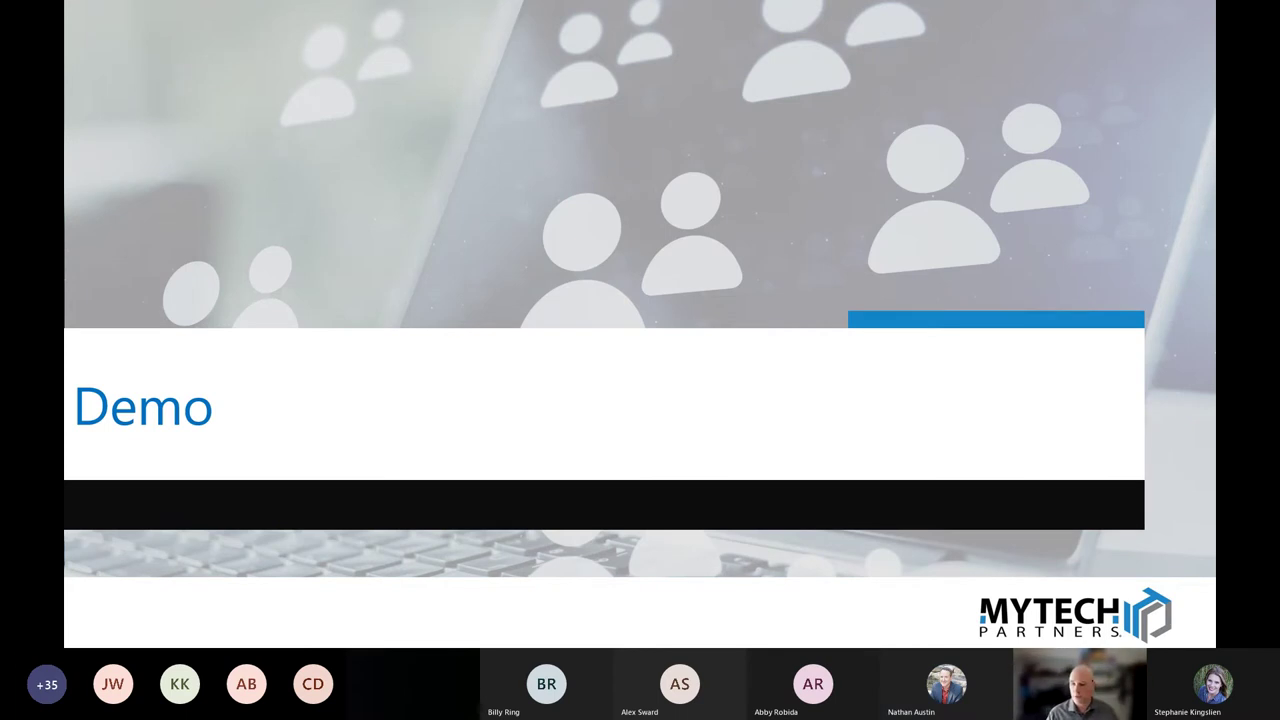
Step: Switch to the SharePoint site in the browser and create a document library named Product Docs, shown in site navigation
key(alt+Tab)
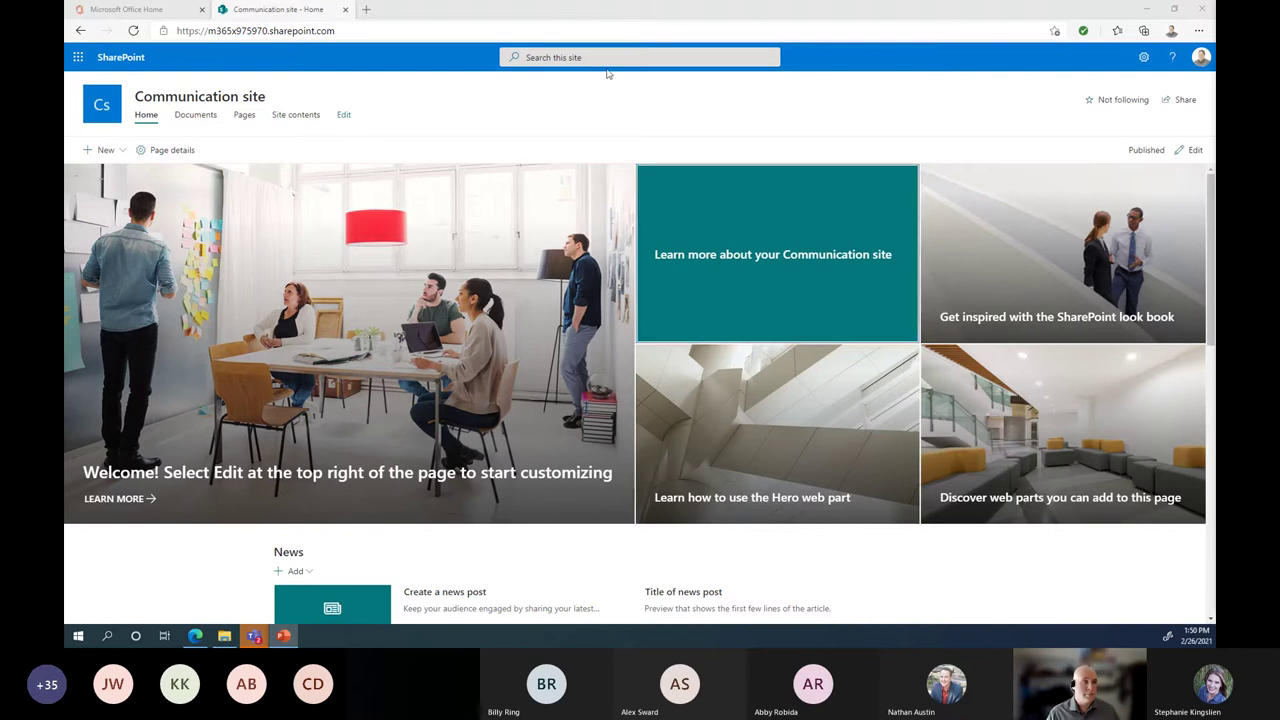
mouse_move(566, 6)
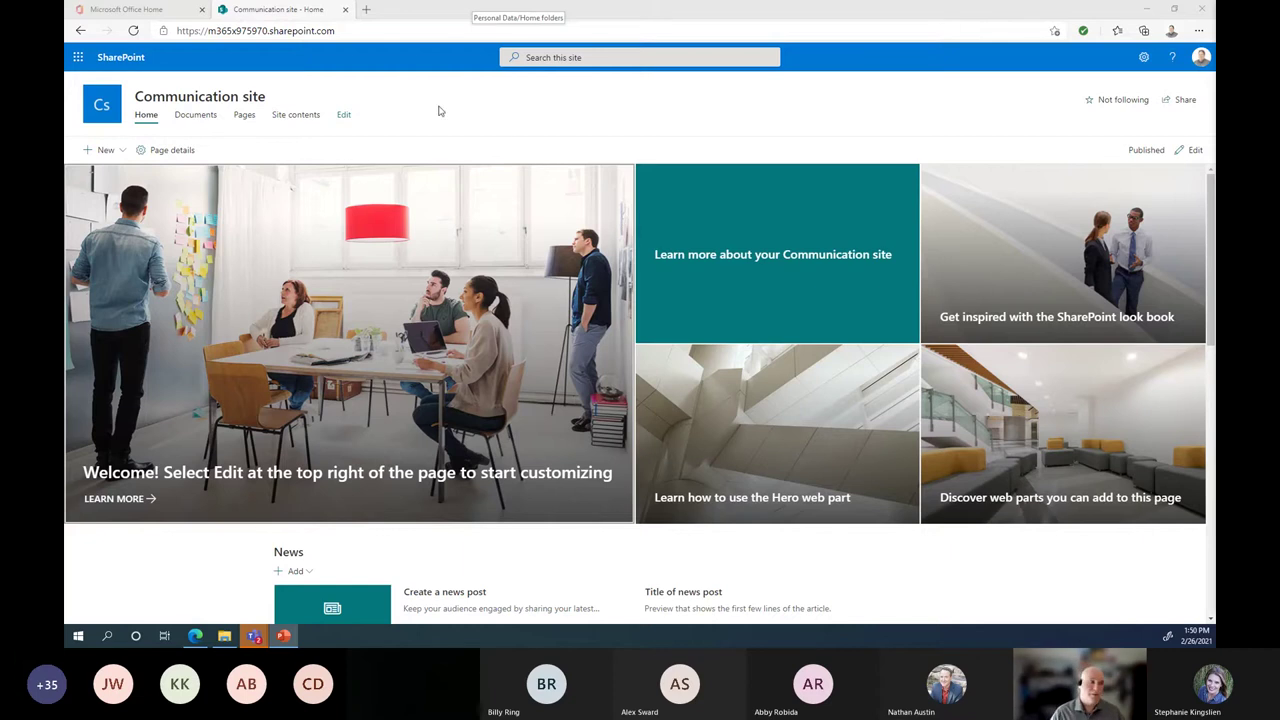
click(104, 151)
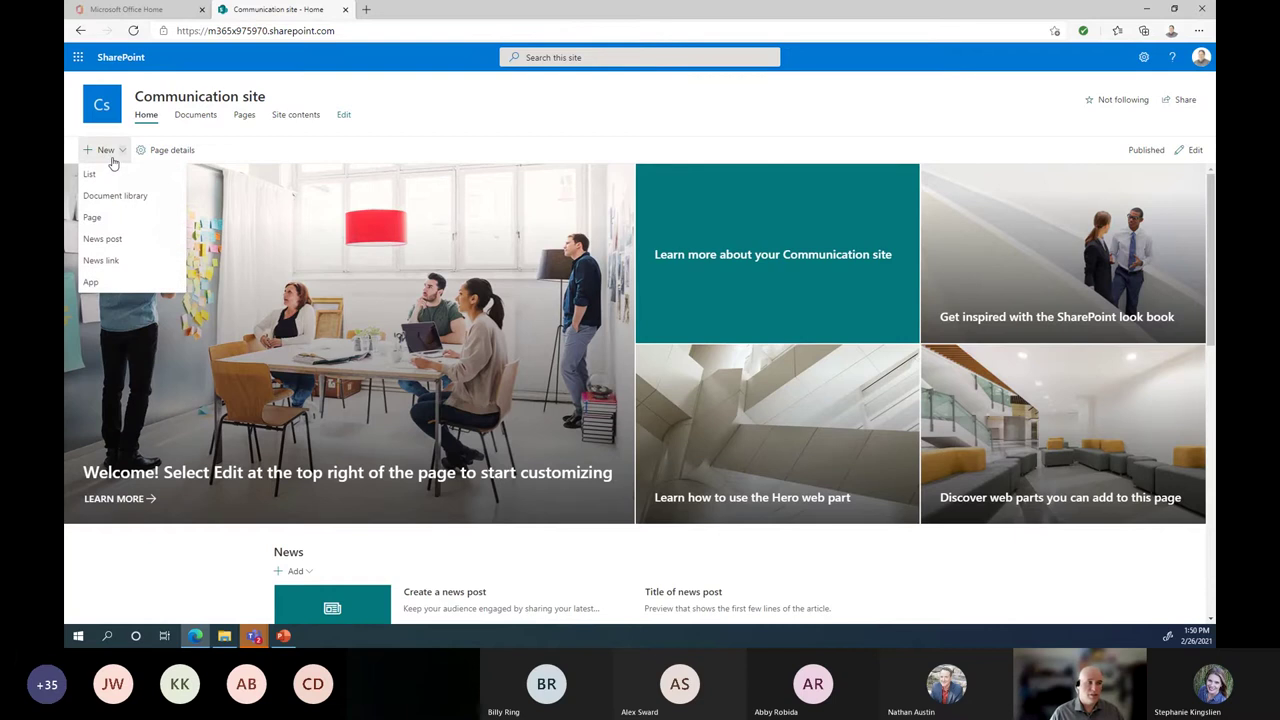
click(115, 196)
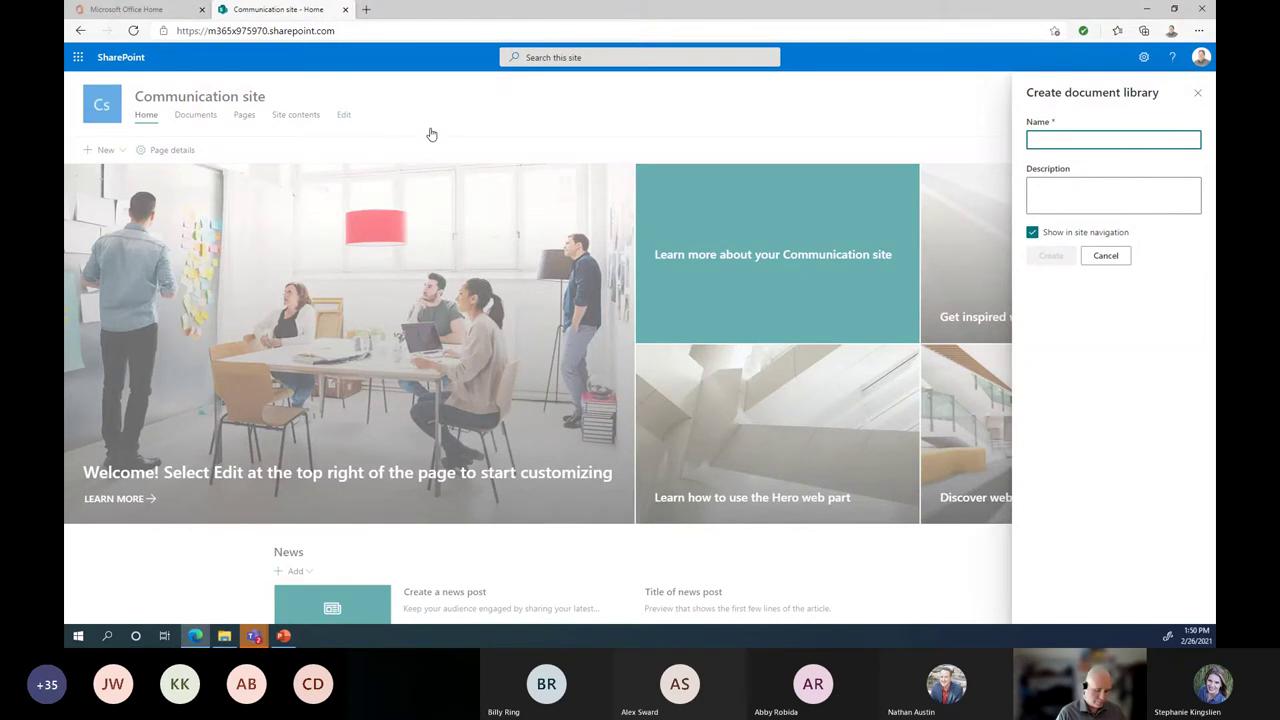
text(Produc)
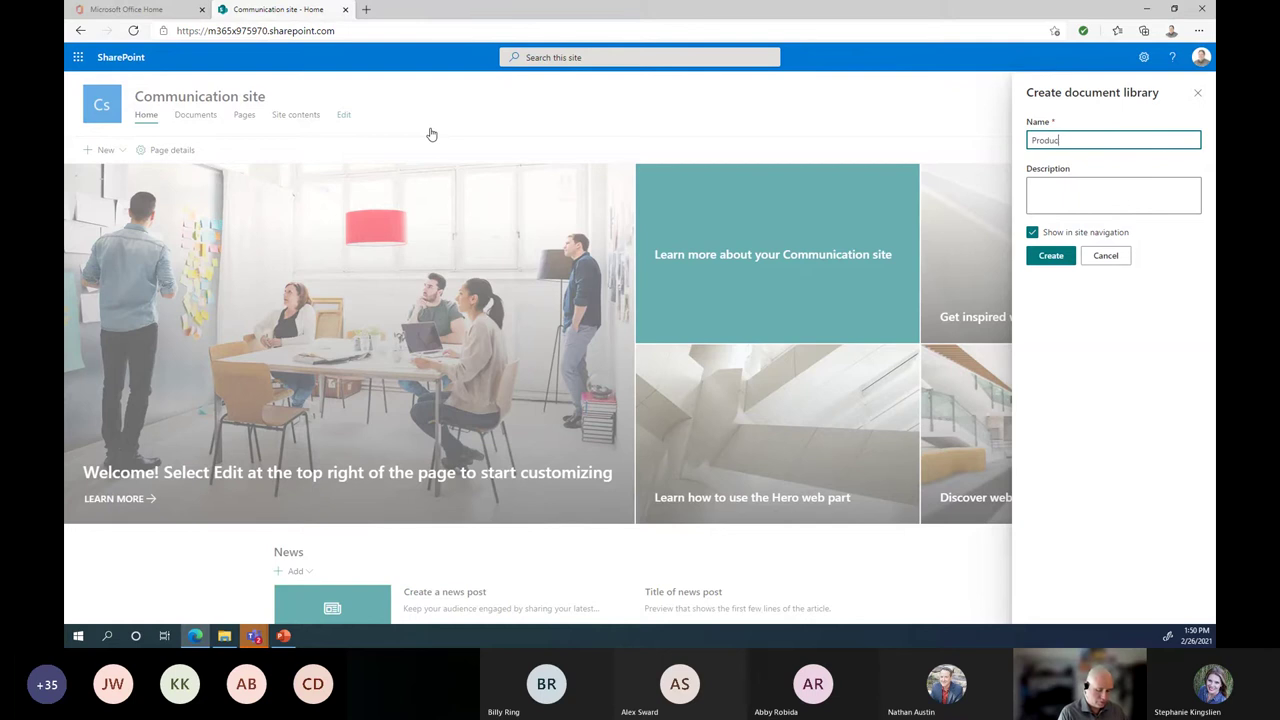
text(t Docs)
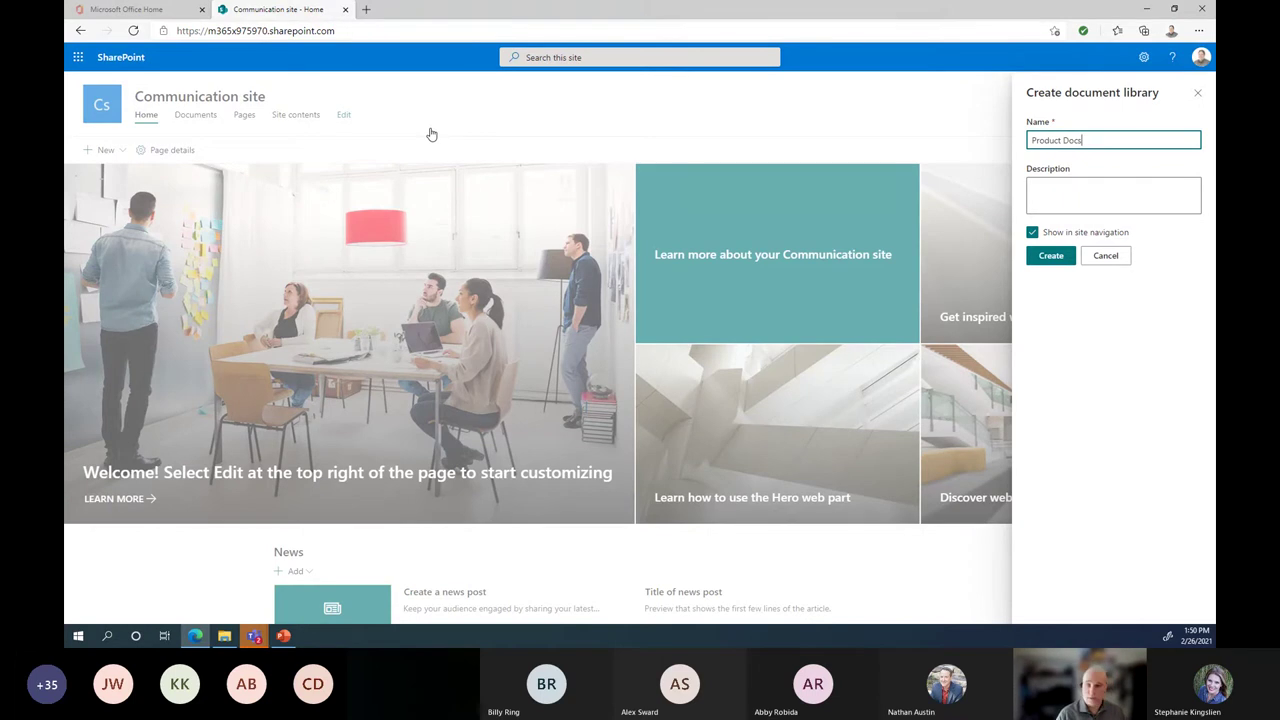
click(1051, 256)
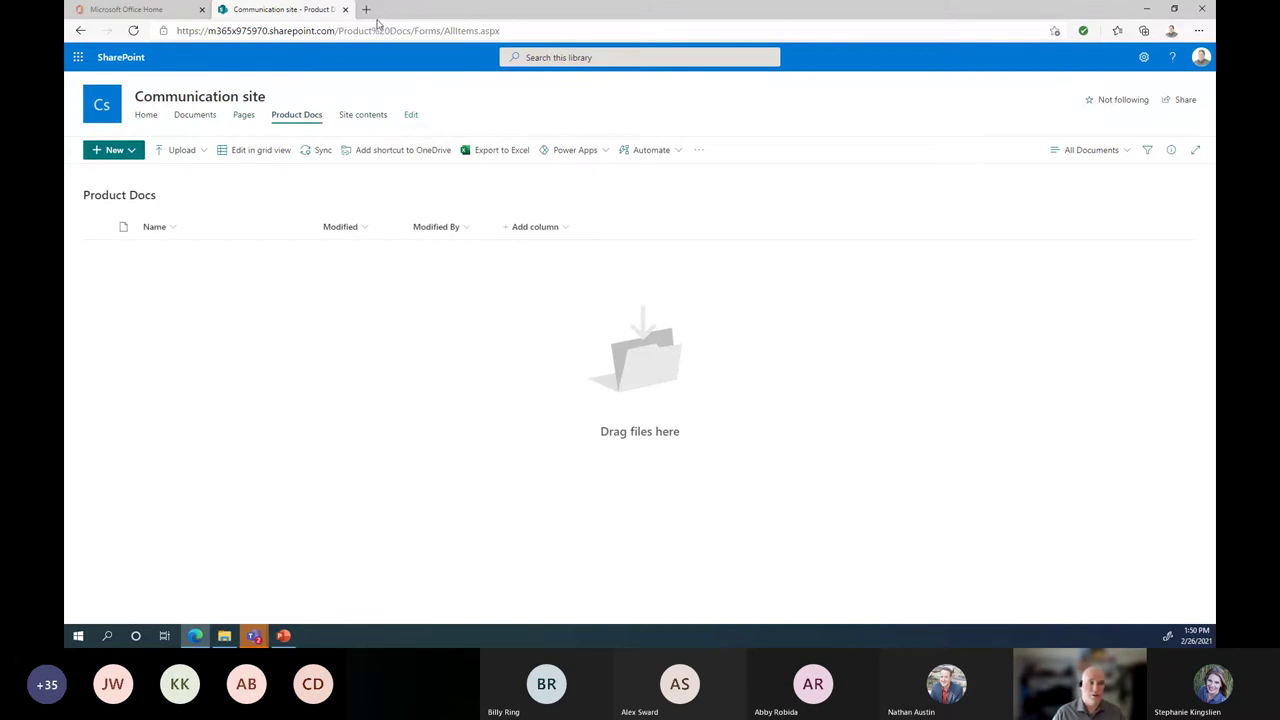
Step: Examine the Product Docs library's web address, including its library and Forms path segments
drag(337, 31, 509, 35)
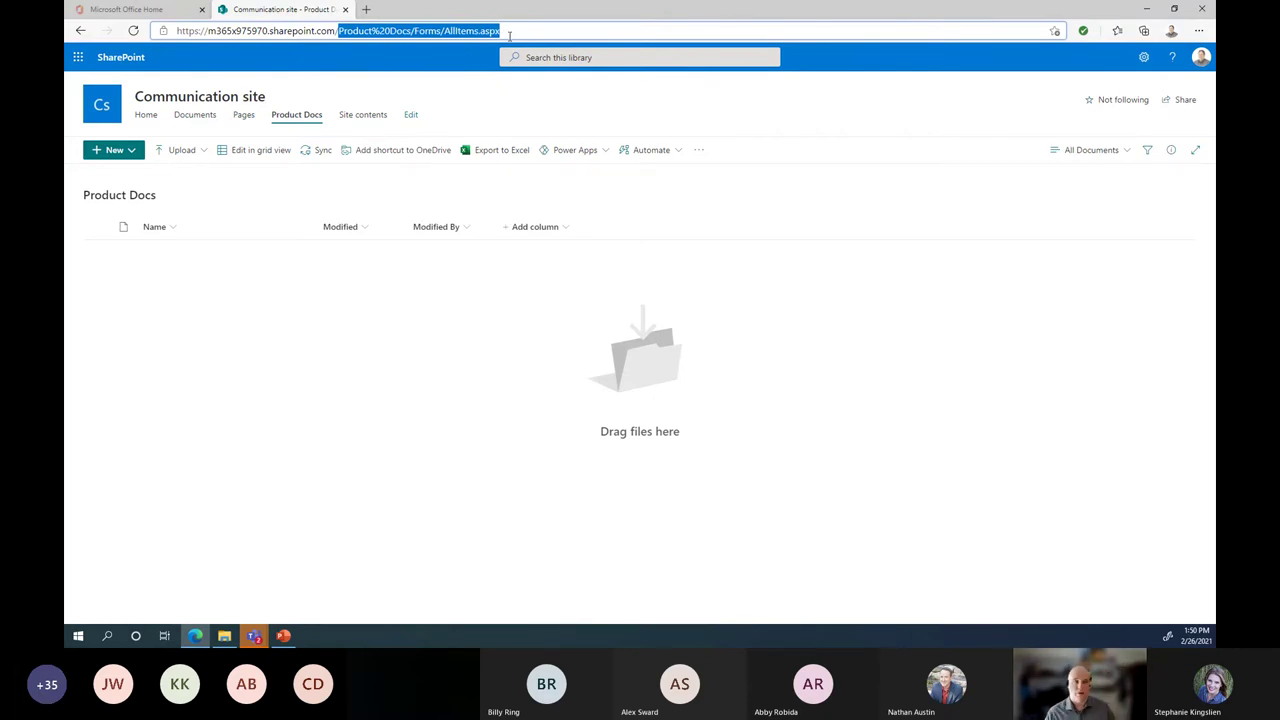
click(441, 31)
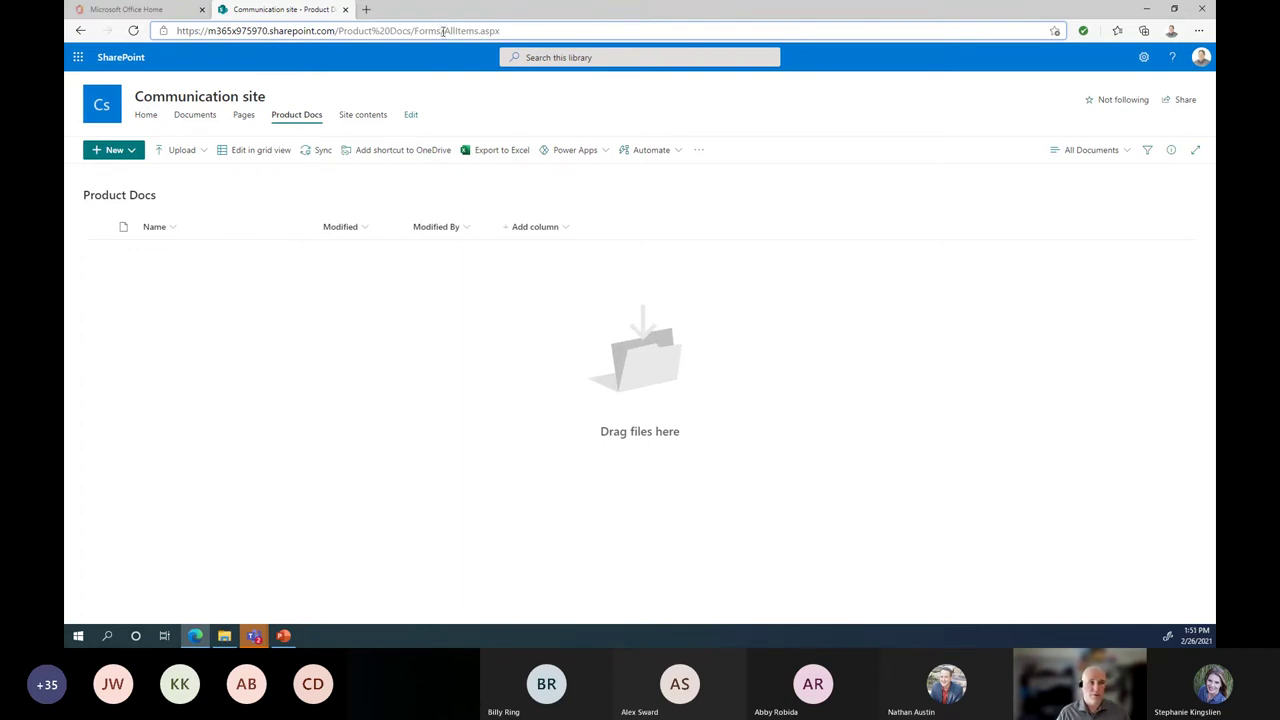
drag(439, 31, 138, 22)
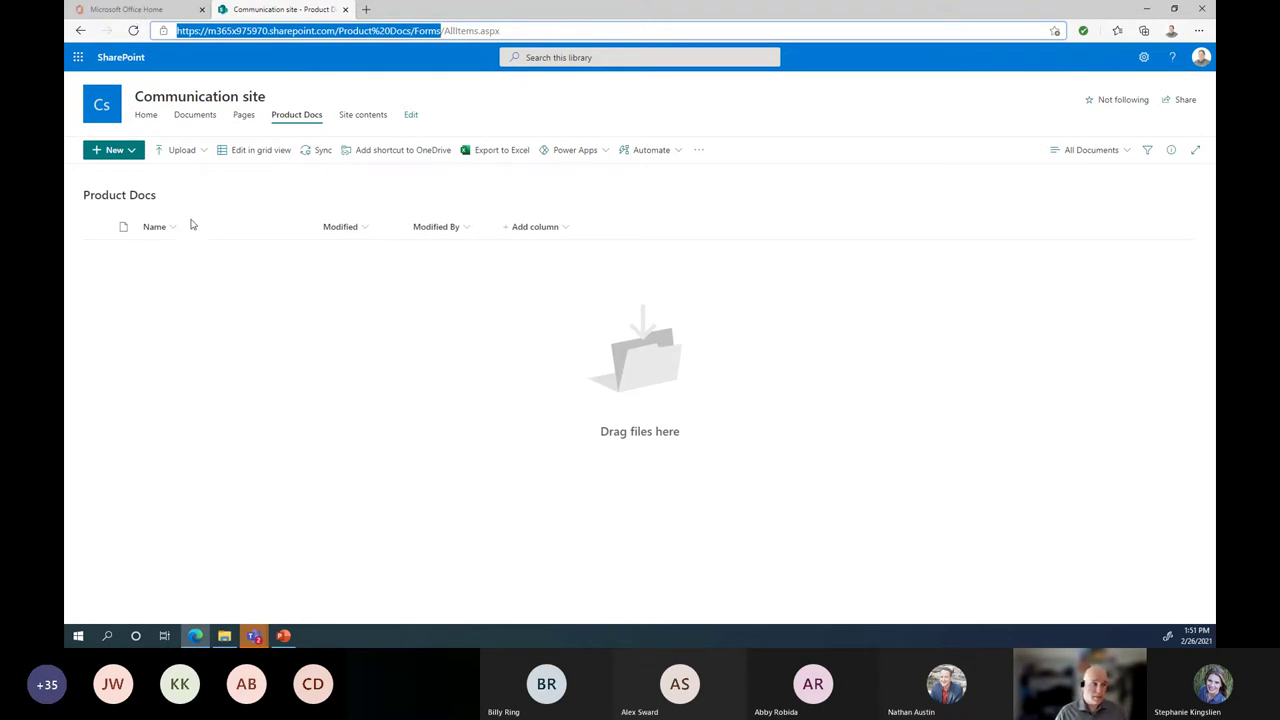
click(253, 318)
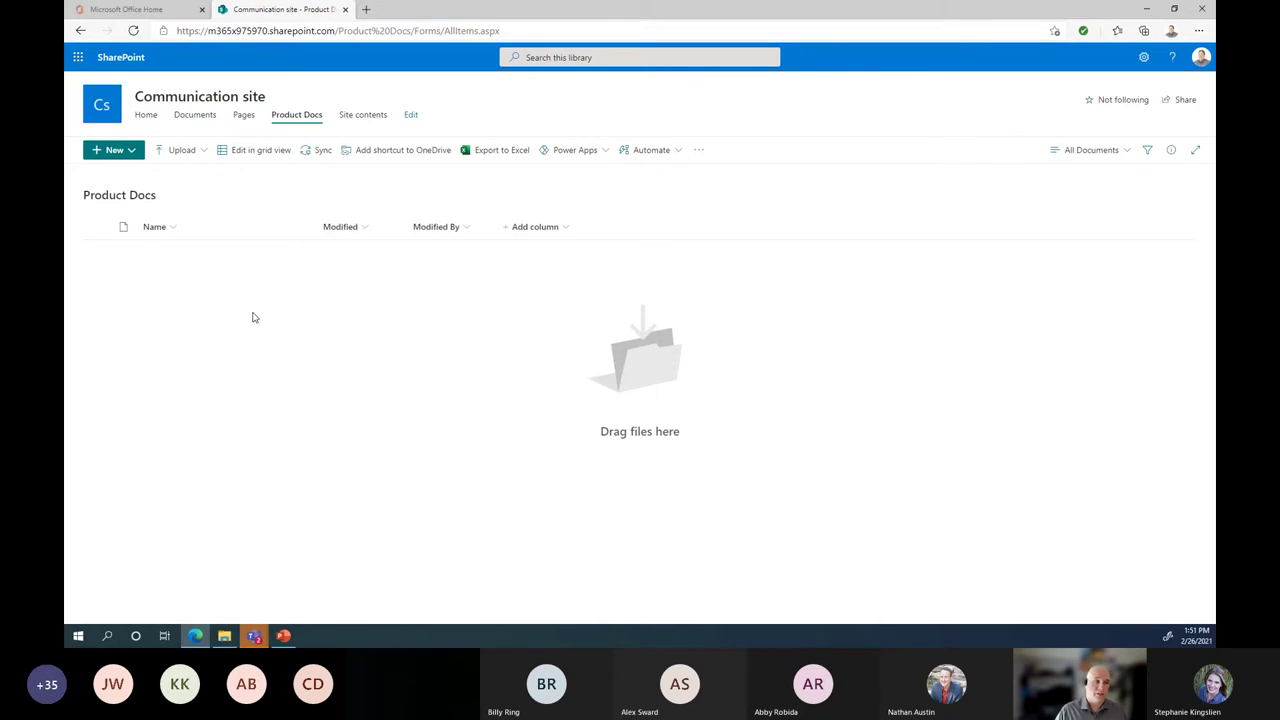
Step: Create a folder named Manuals in the Product Docs library
click(131, 150)
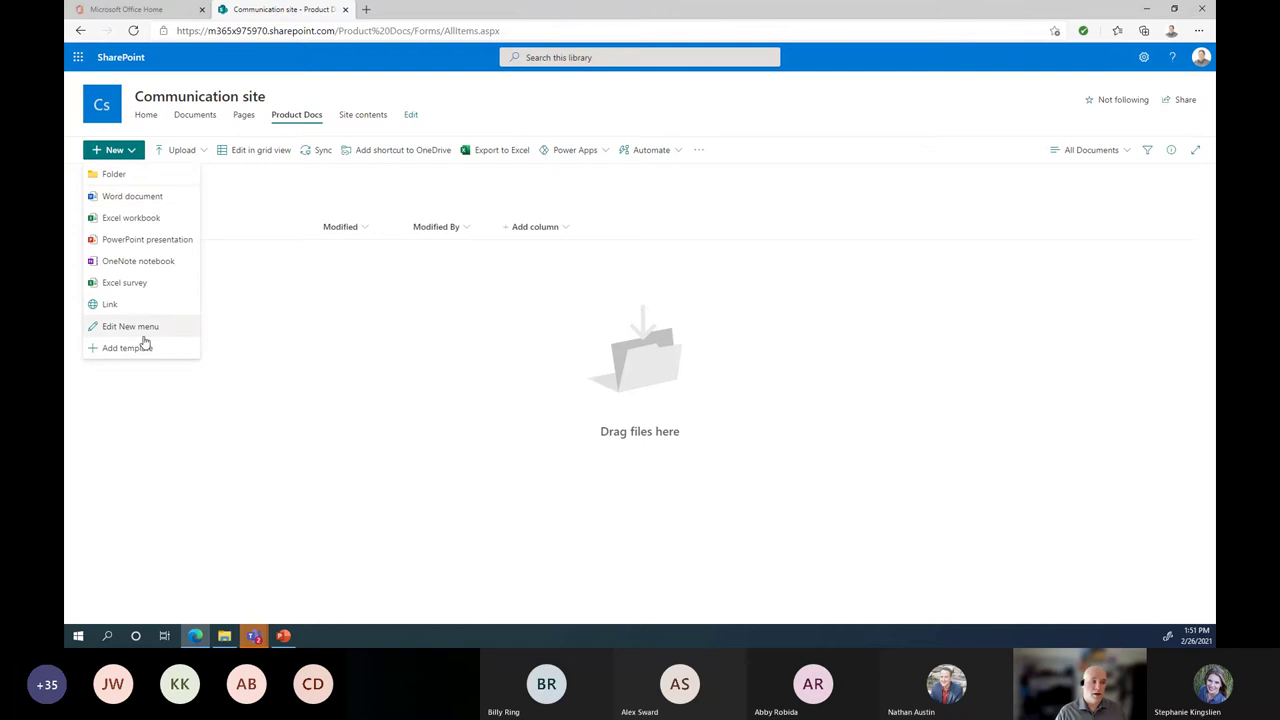
click(362, 366)
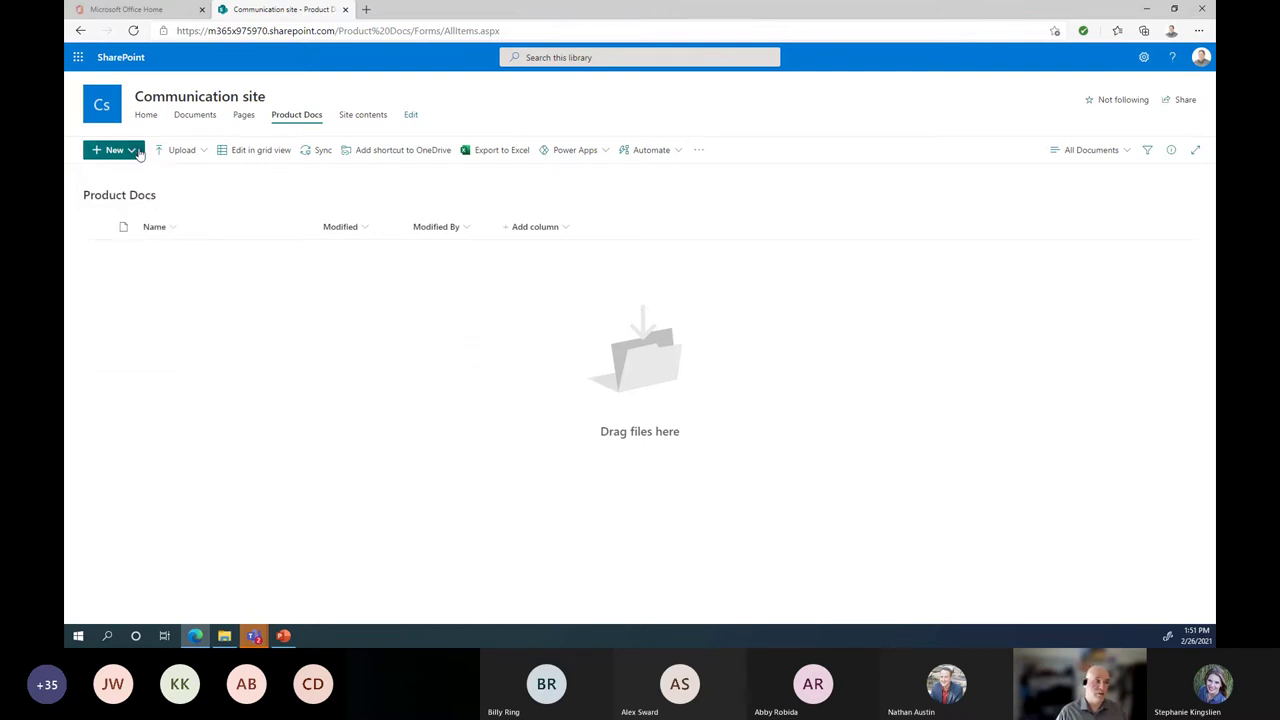
click(118, 151)
click(114, 175)
text(Maun)
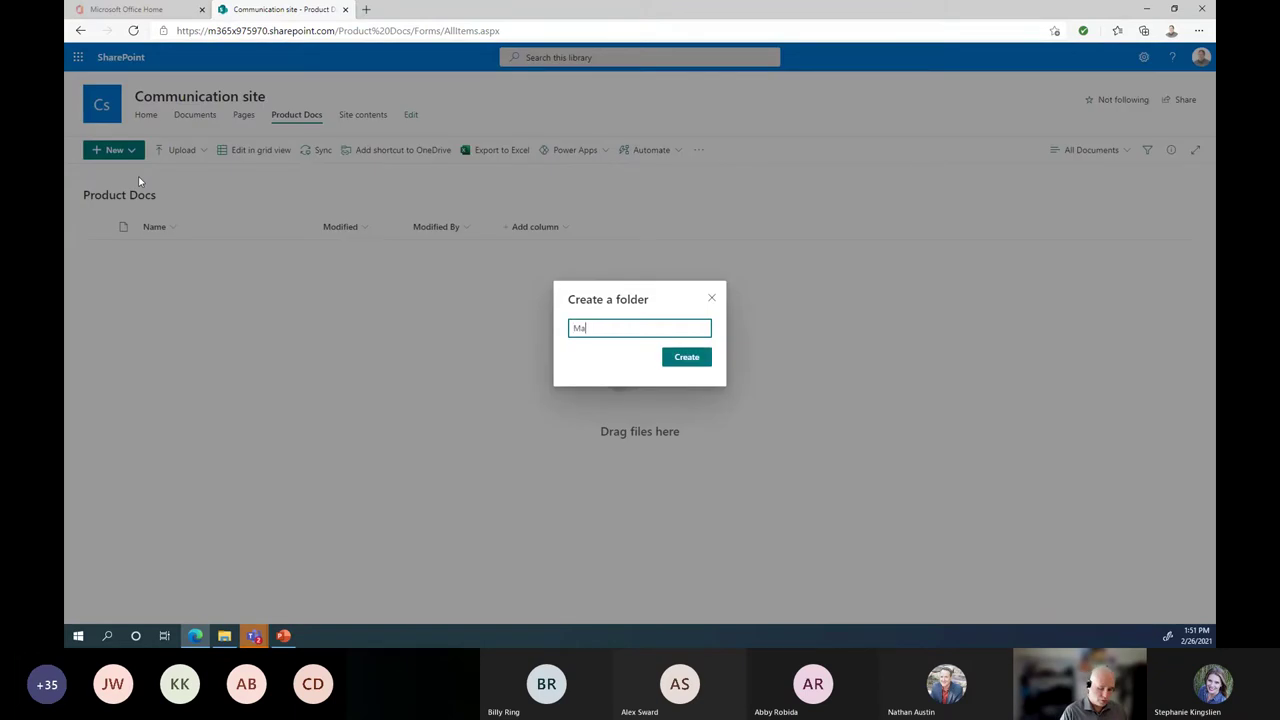
key(BackSpace)
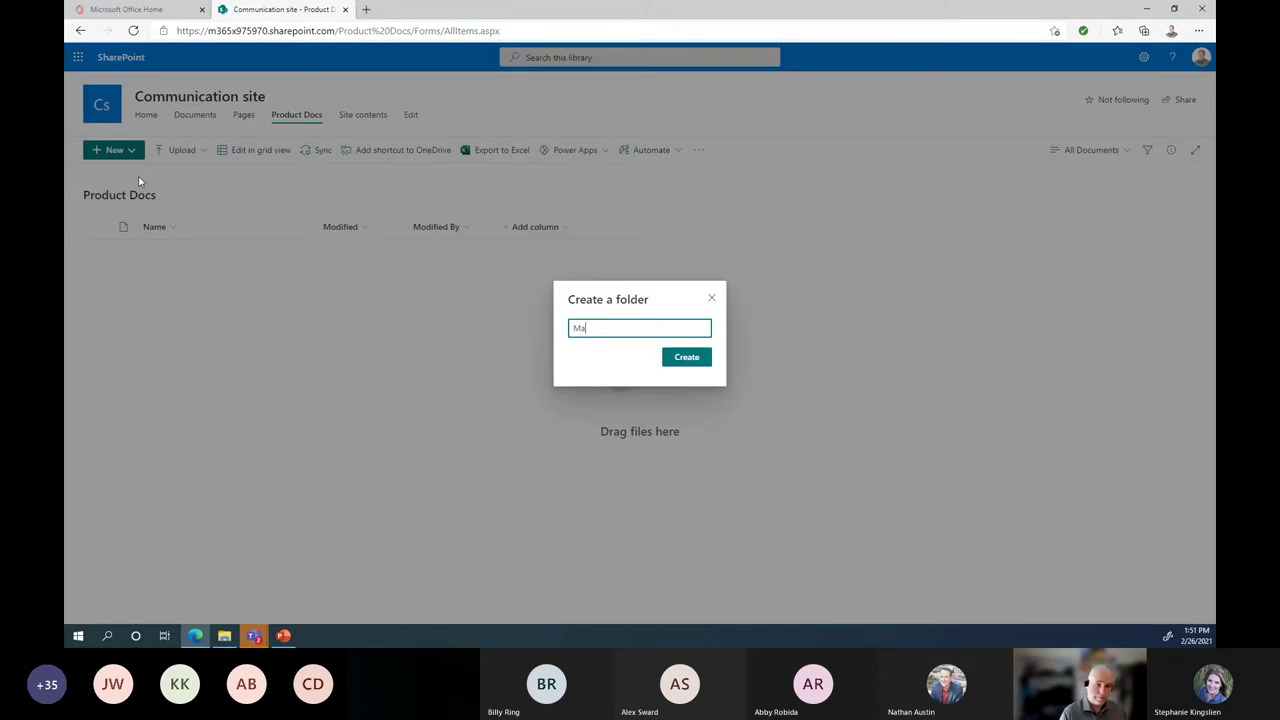
text(nuals)
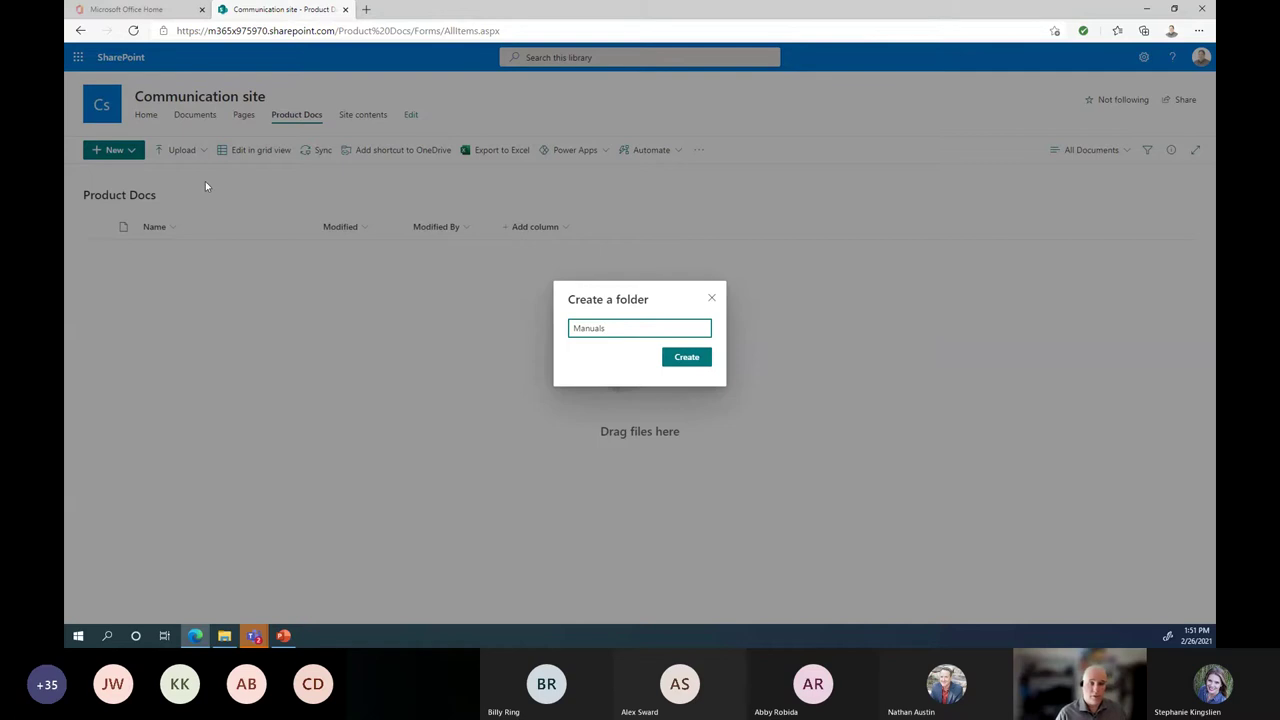
click(700, 358)
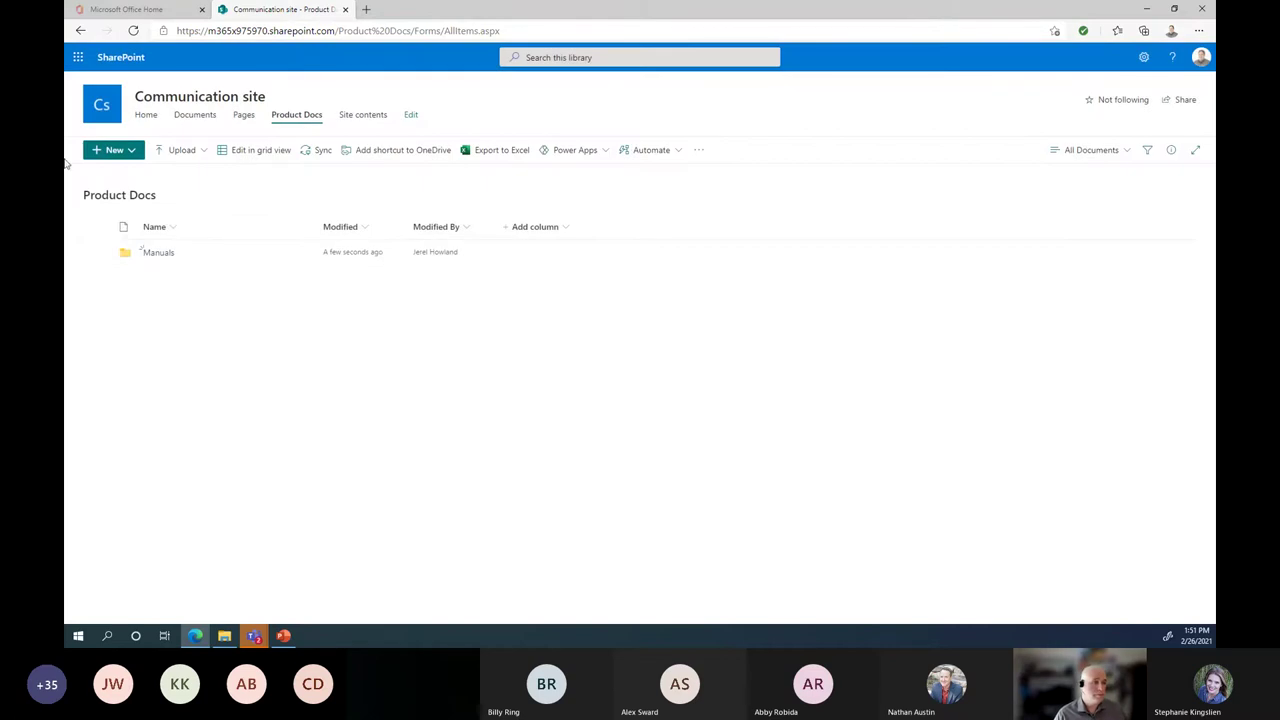
Step: Upload all nine PDFs from the local C: presentations\manuals folder into the library's Manuals folder and check the upload progress
click(166, 254)
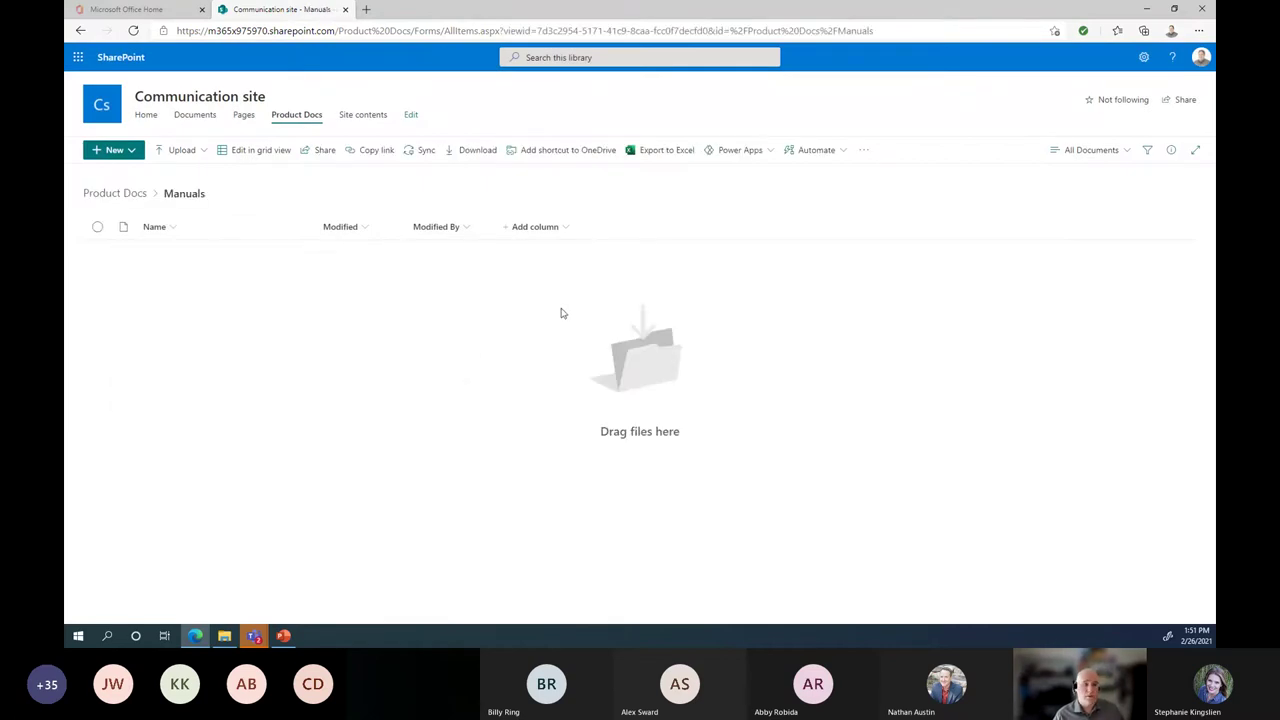
click(224, 637)
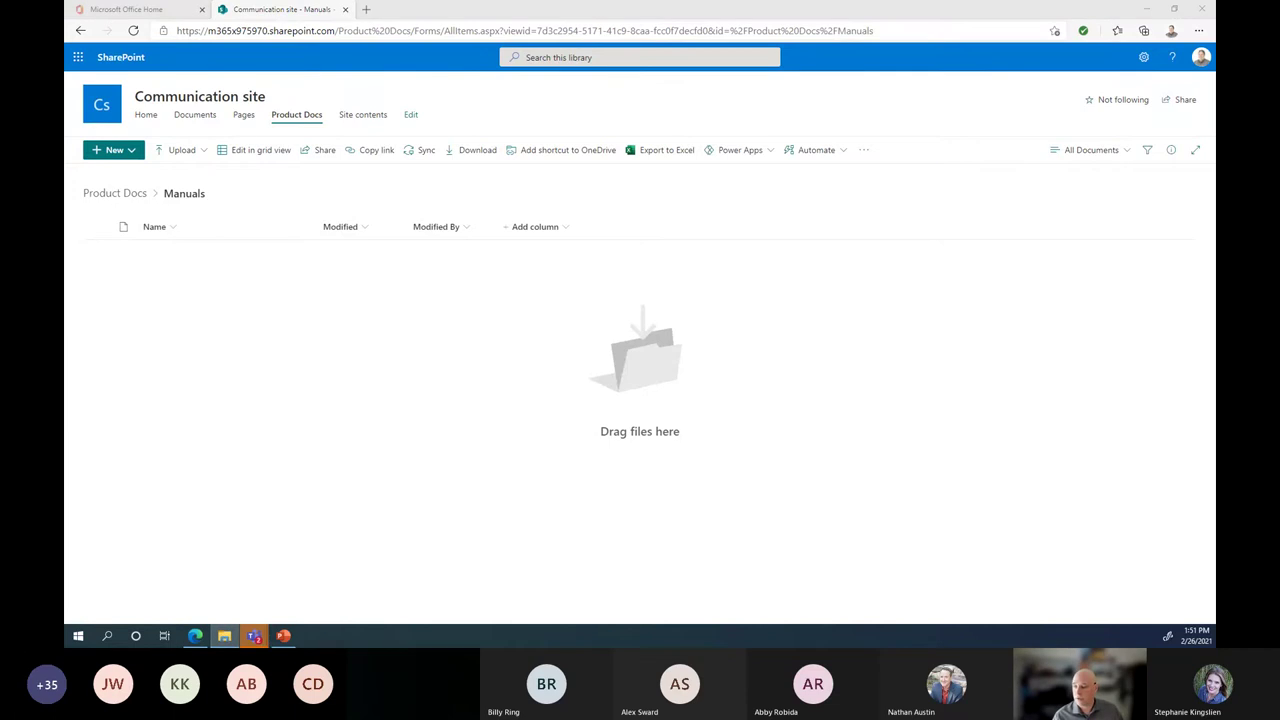
drag(1120, 174, 1046, 157)
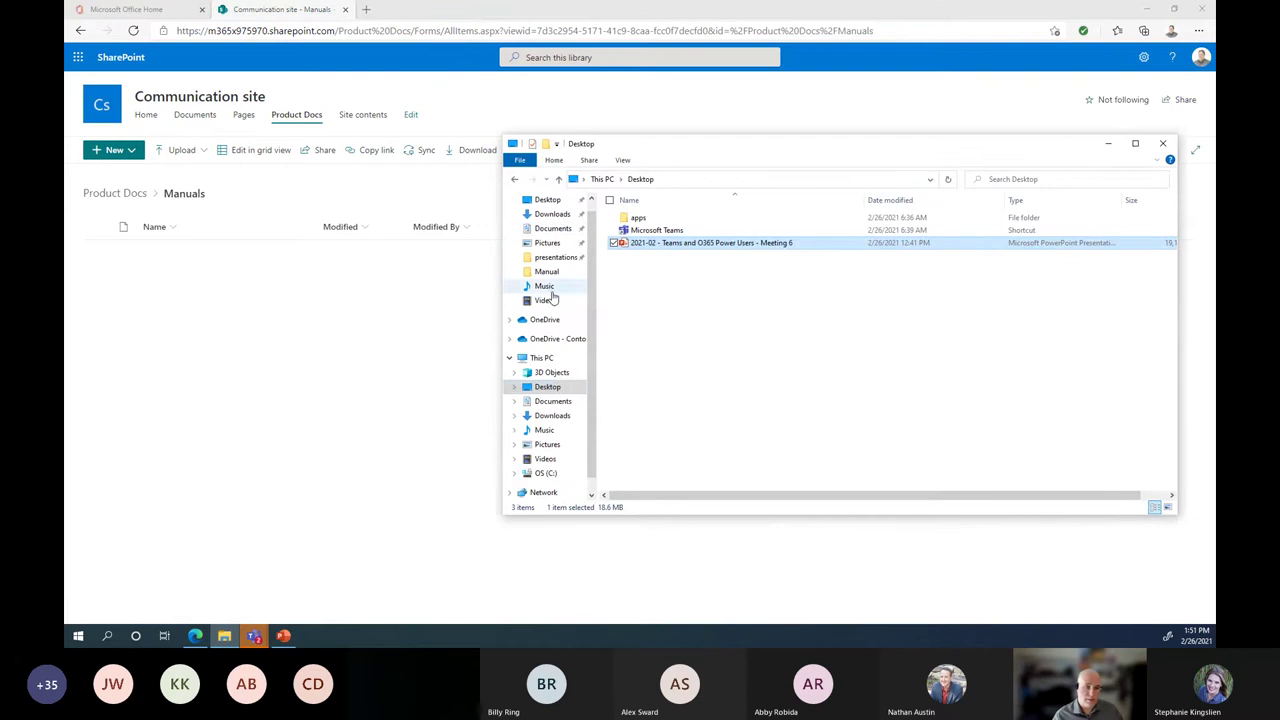
click(558, 257)
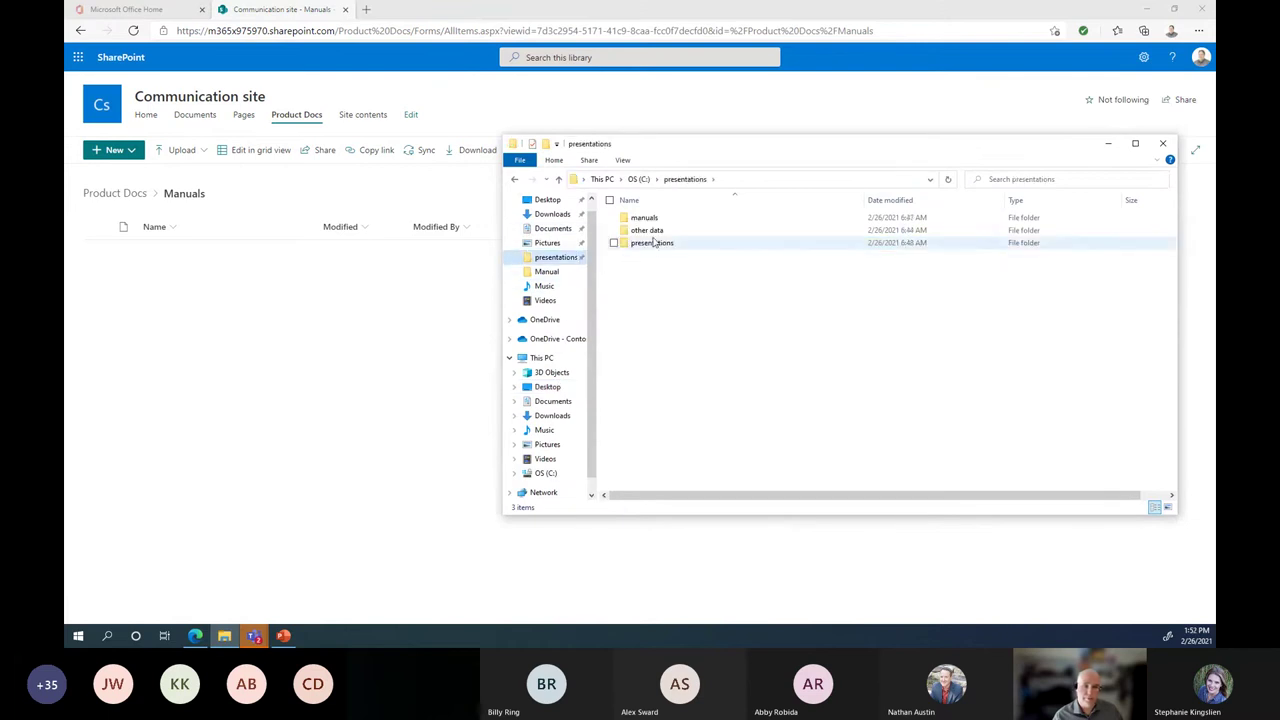
double_click(656, 220)
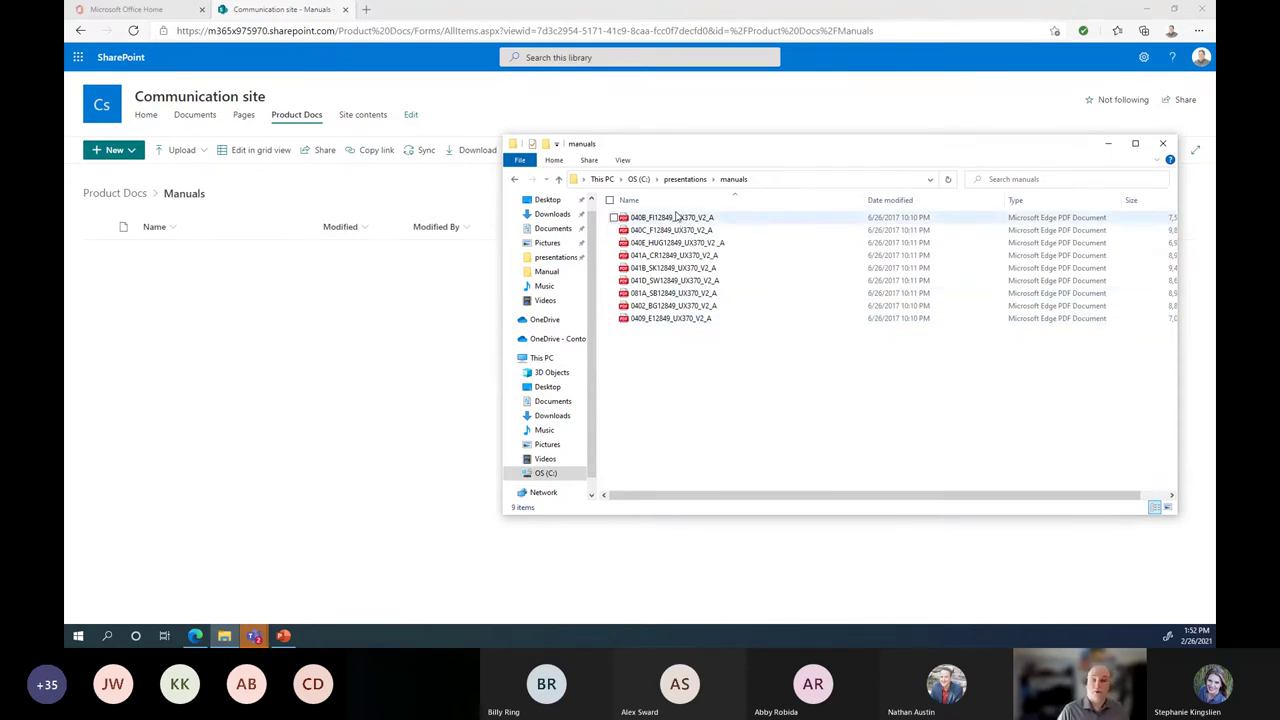
click(676, 217)
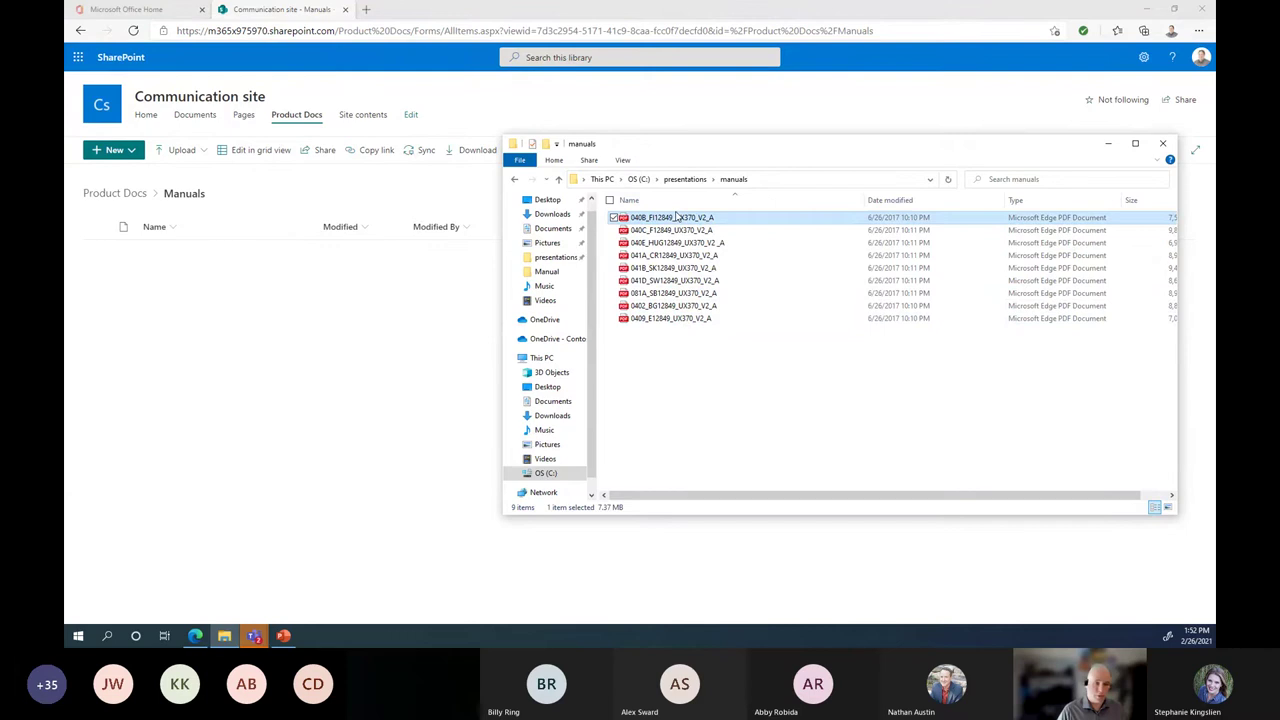
shift+click(672, 318)
drag(672, 318, 167, 309)
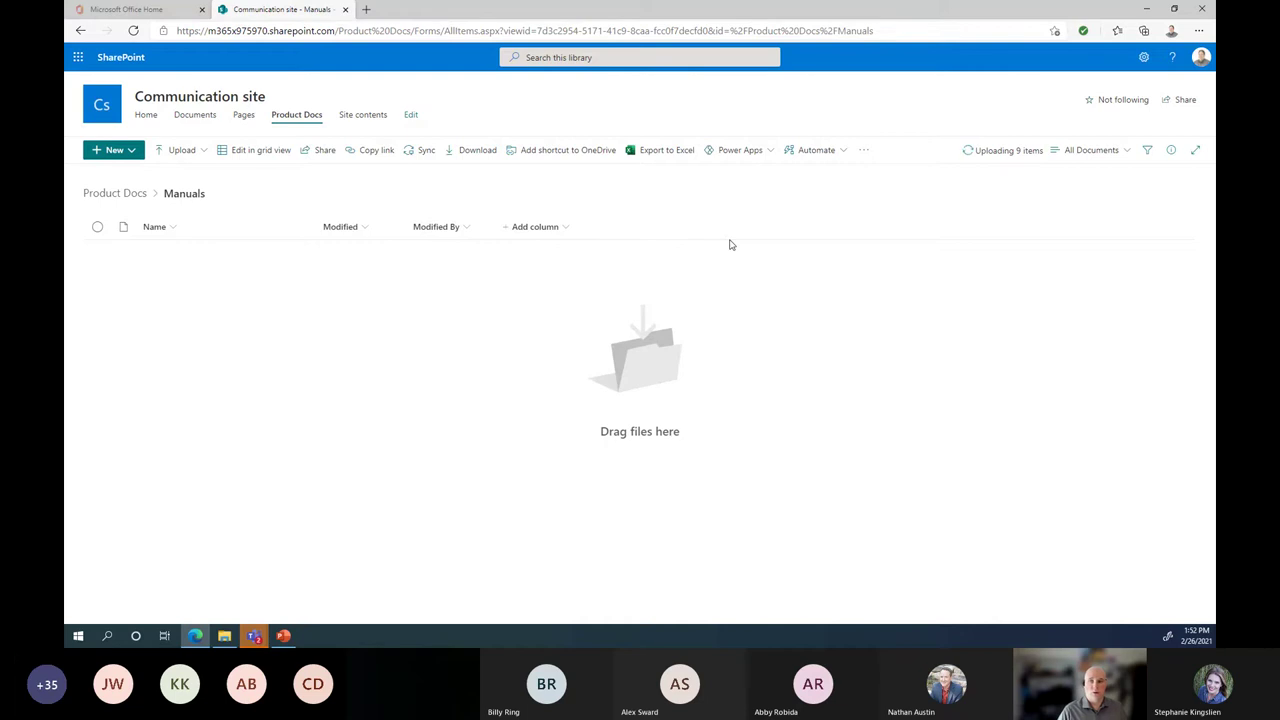
click(990, 152)
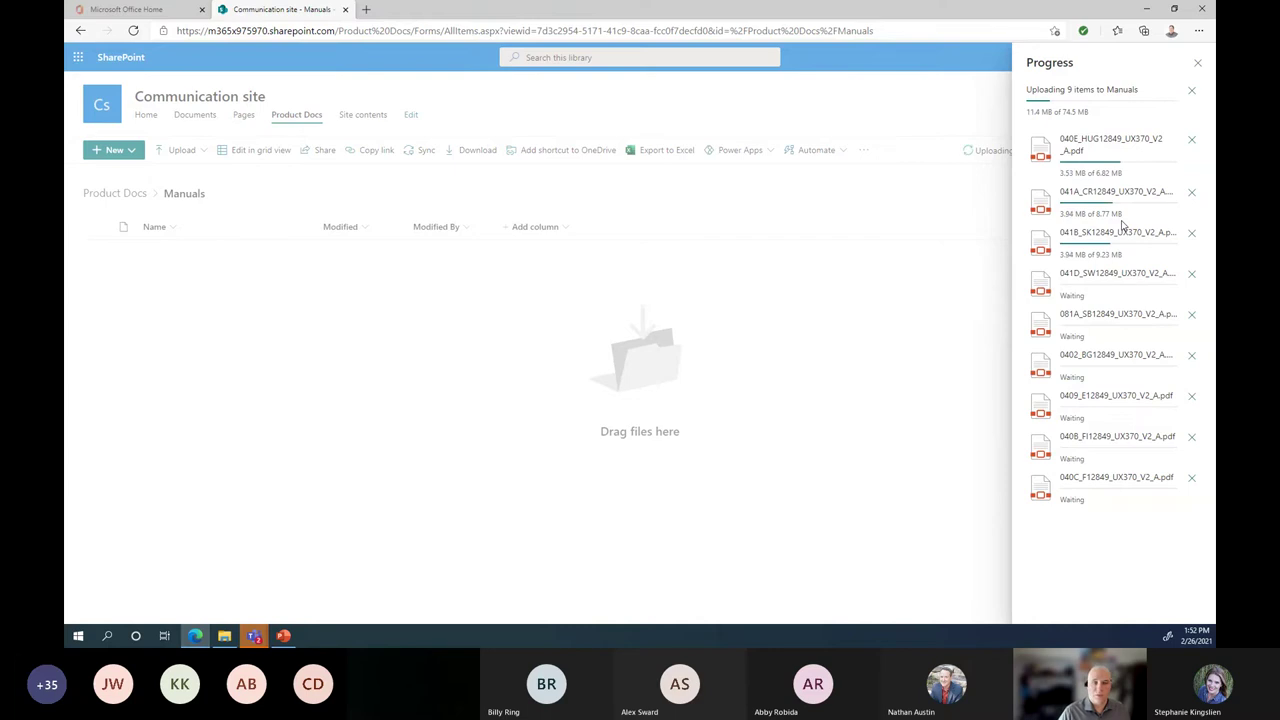
click(815, 218)
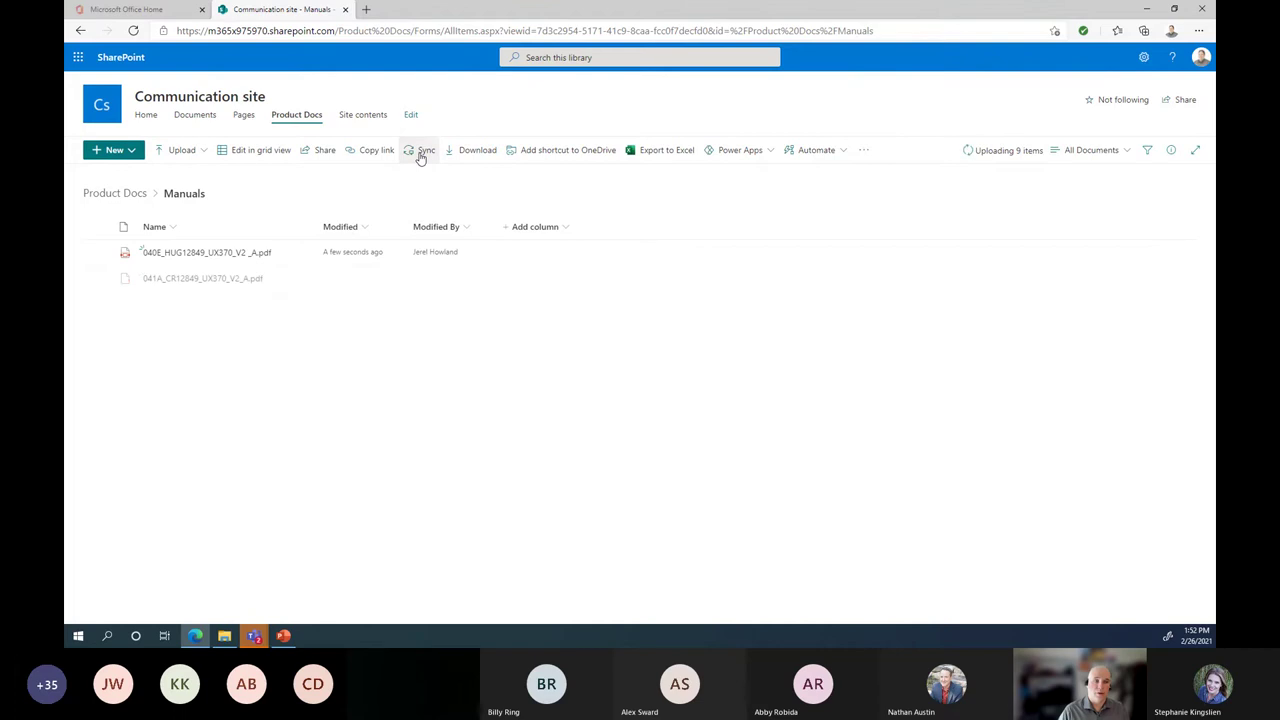
Step: Sync the Manuals folder to the computer through OneDrive and open Communication site - Manuals under Contoso in File Explorer
click(421, 156)
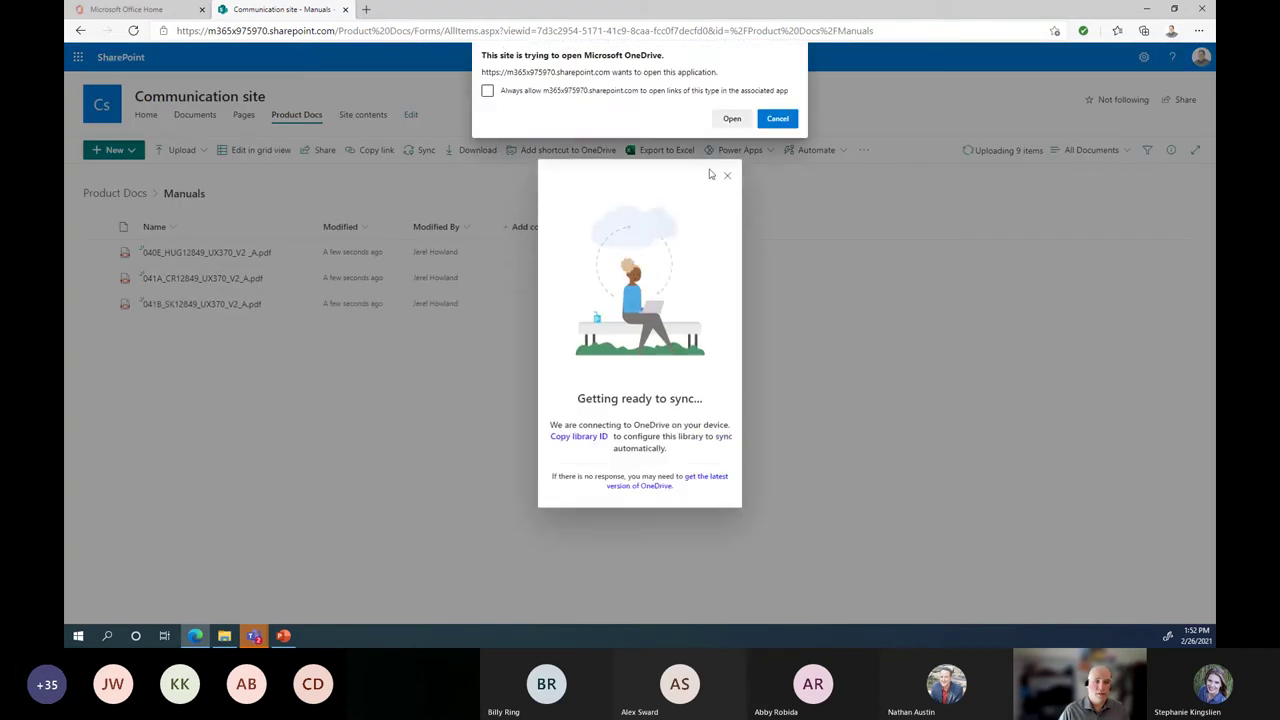
click(732, 119)
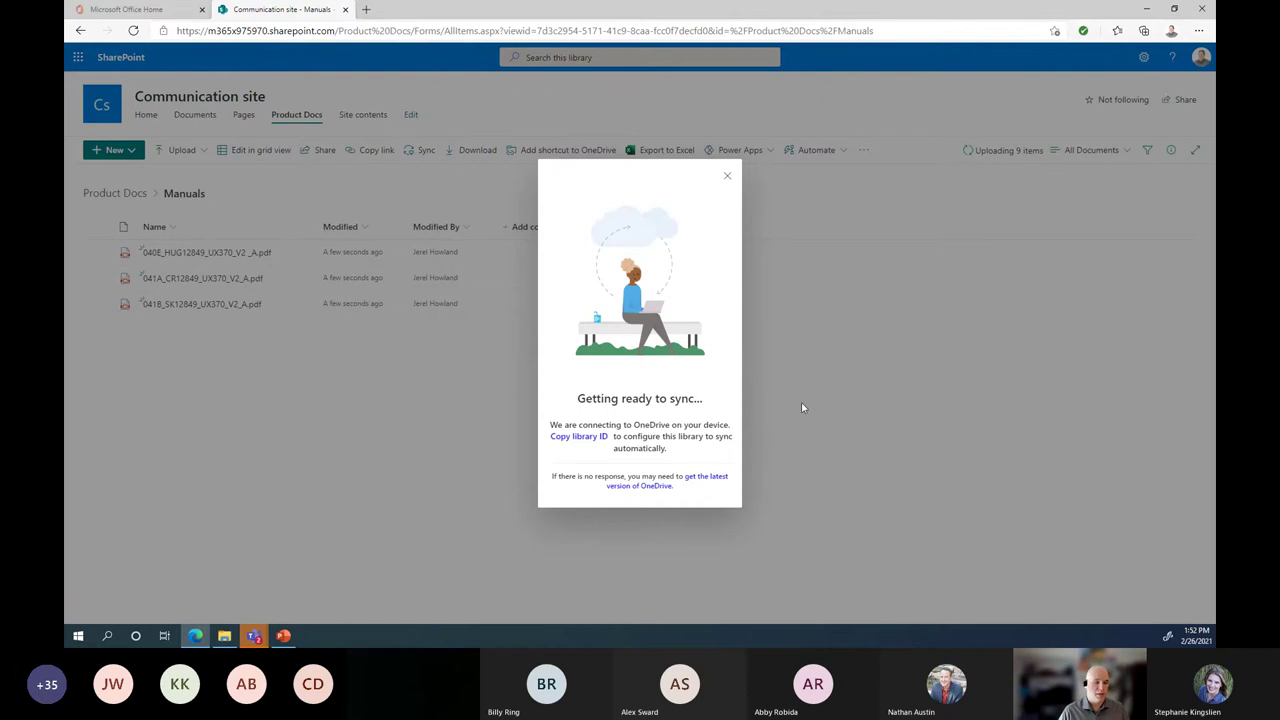
click(222, 638)
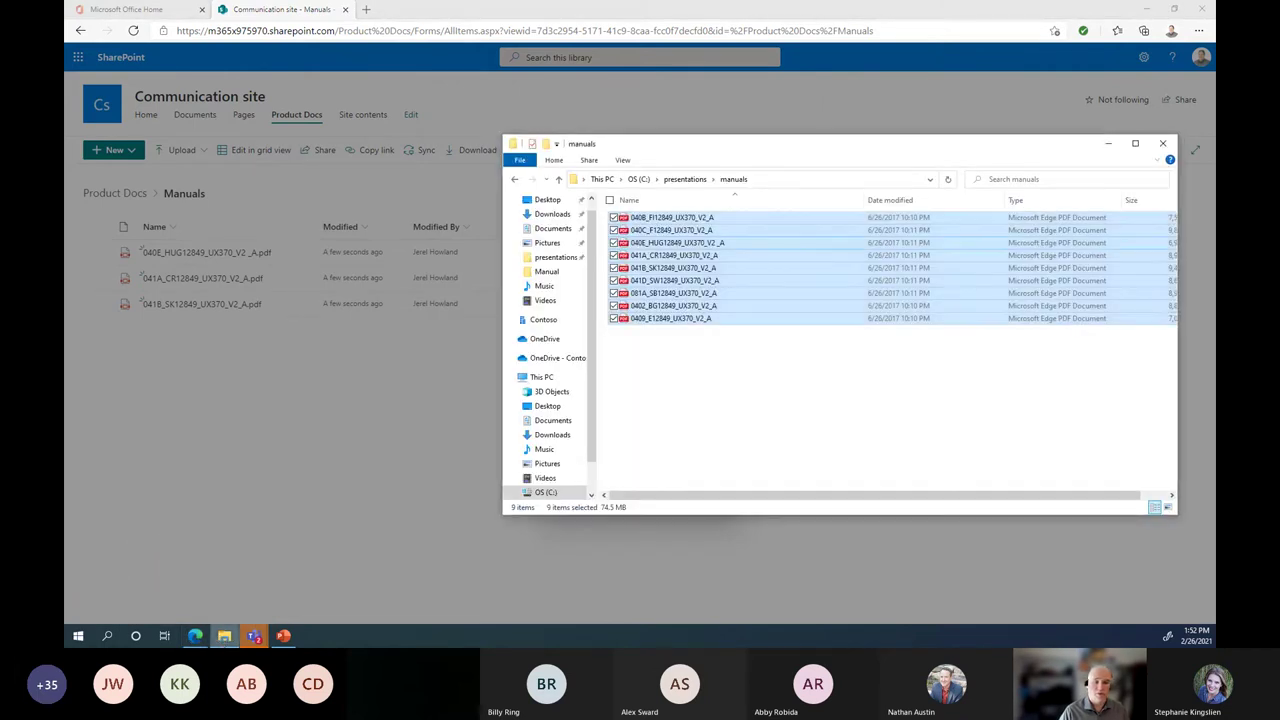
click(510, 320)
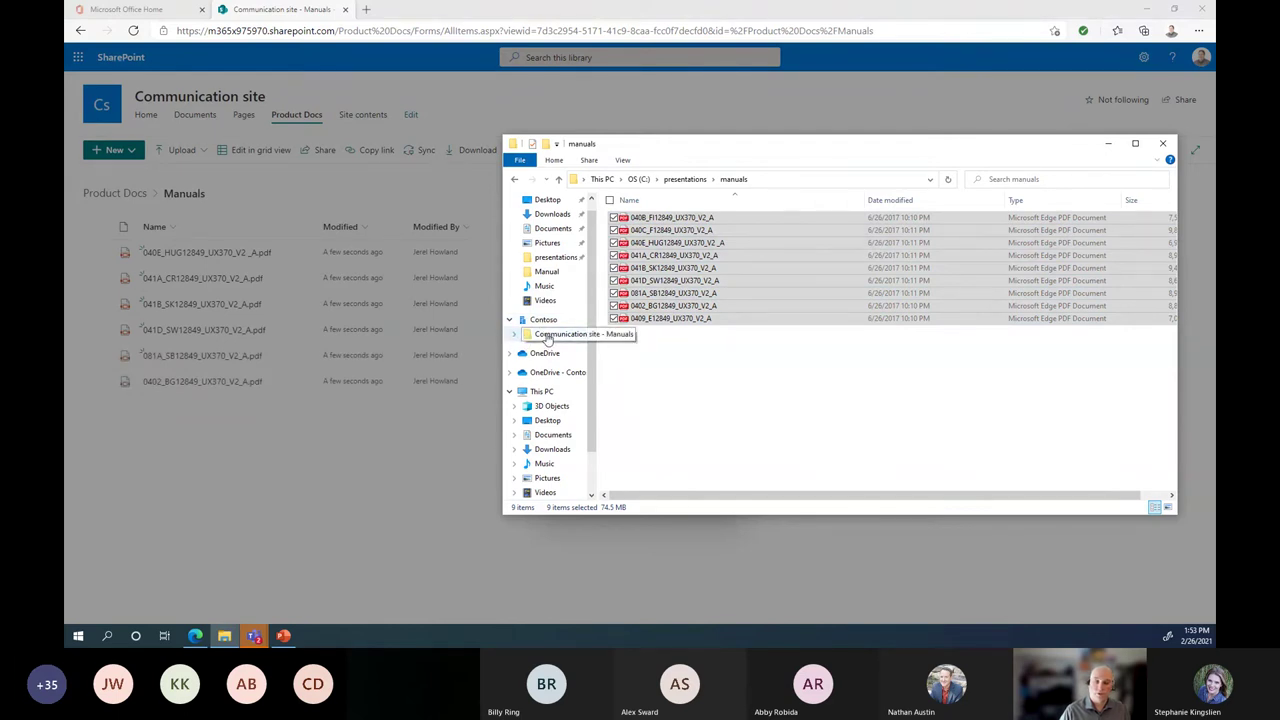
click(548, 340)
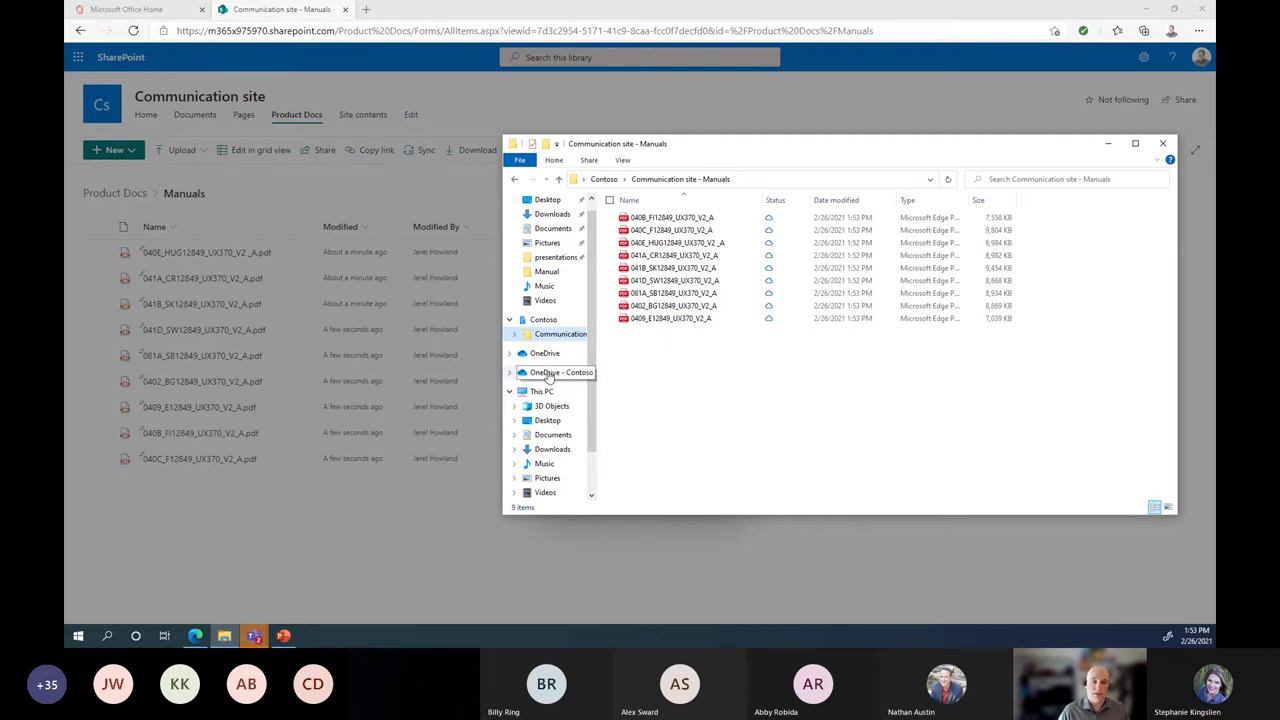
Step: Examine the contents of the Documents and Pictures folders in OneDrive - Contoso
click(548, 374)
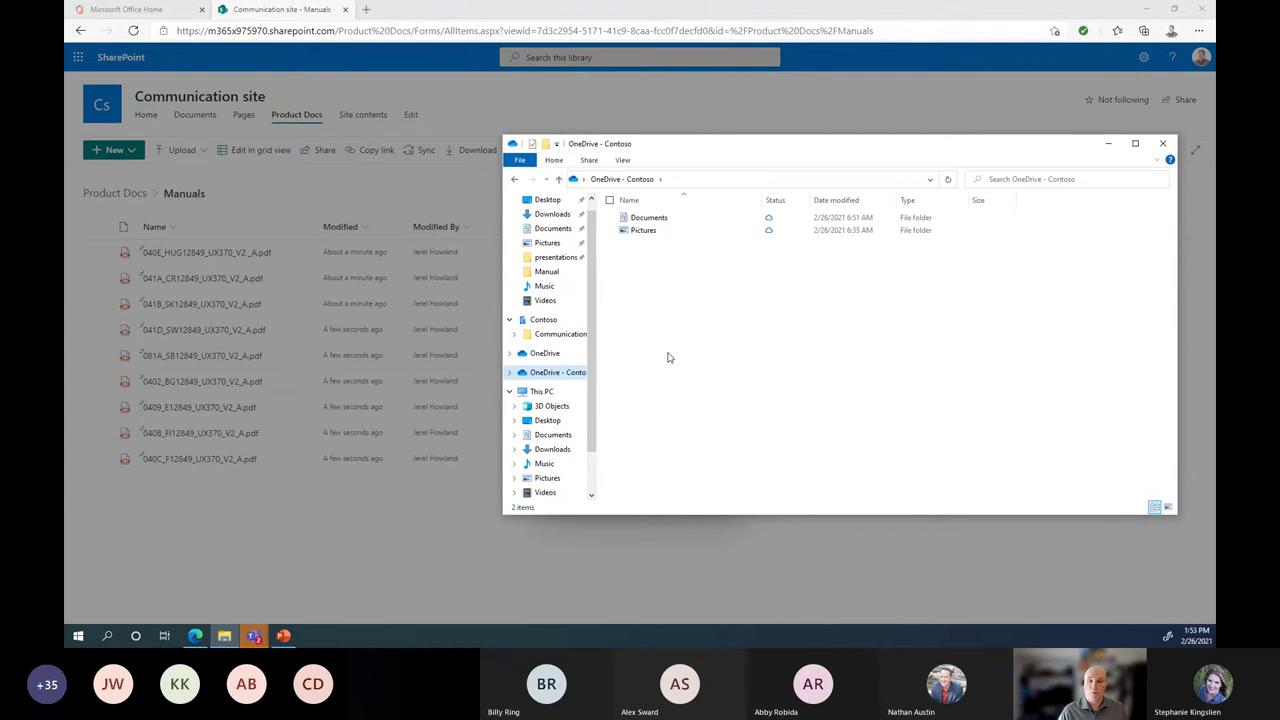
click(511, 376)
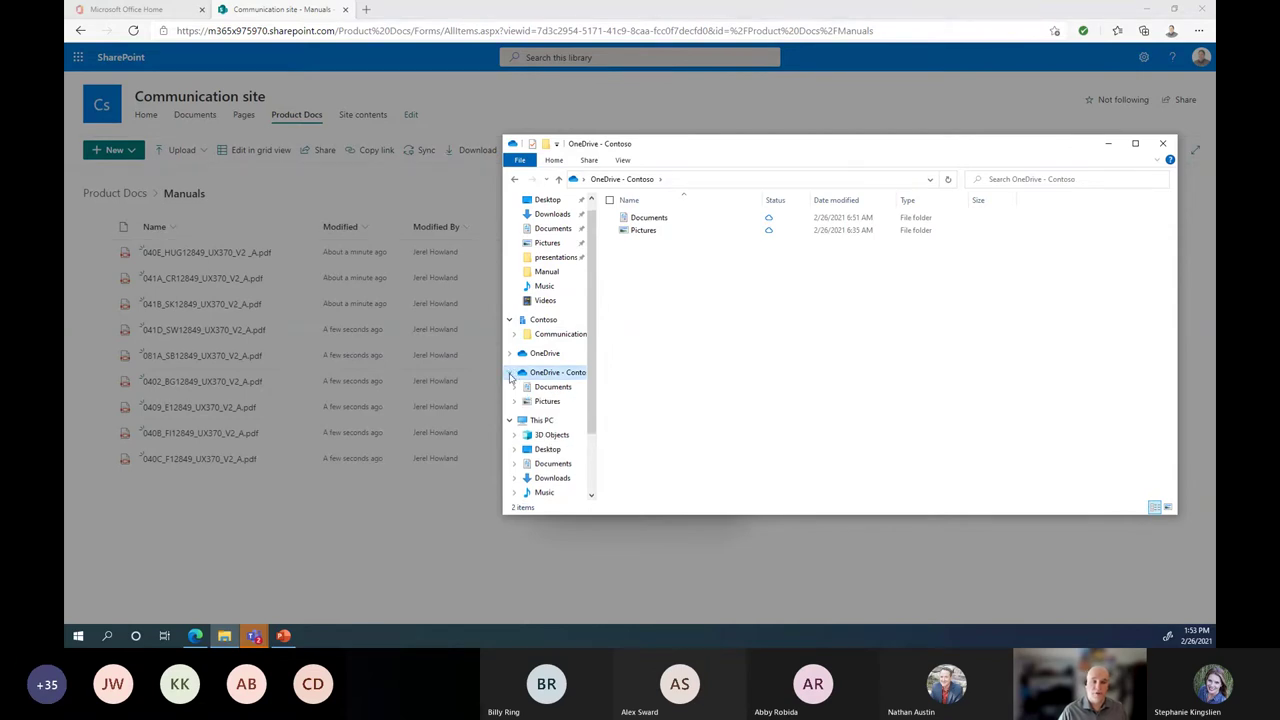
click(562, 388)
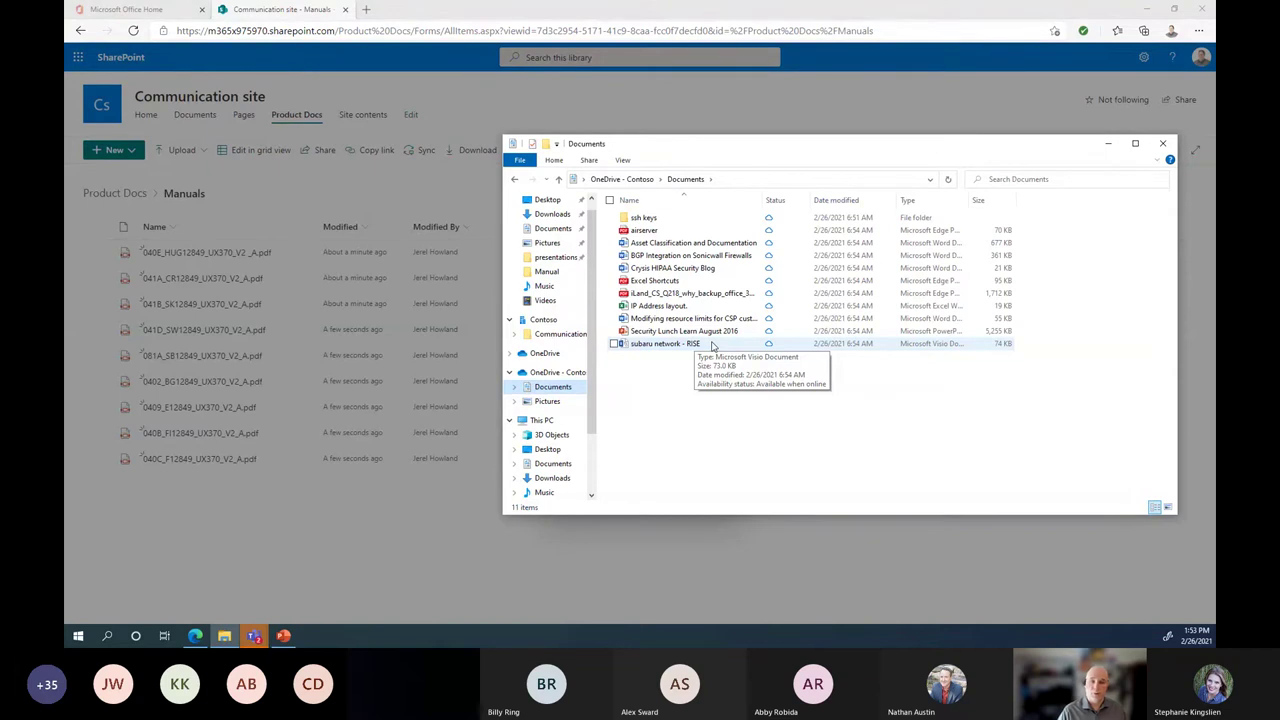
click(546, 403)
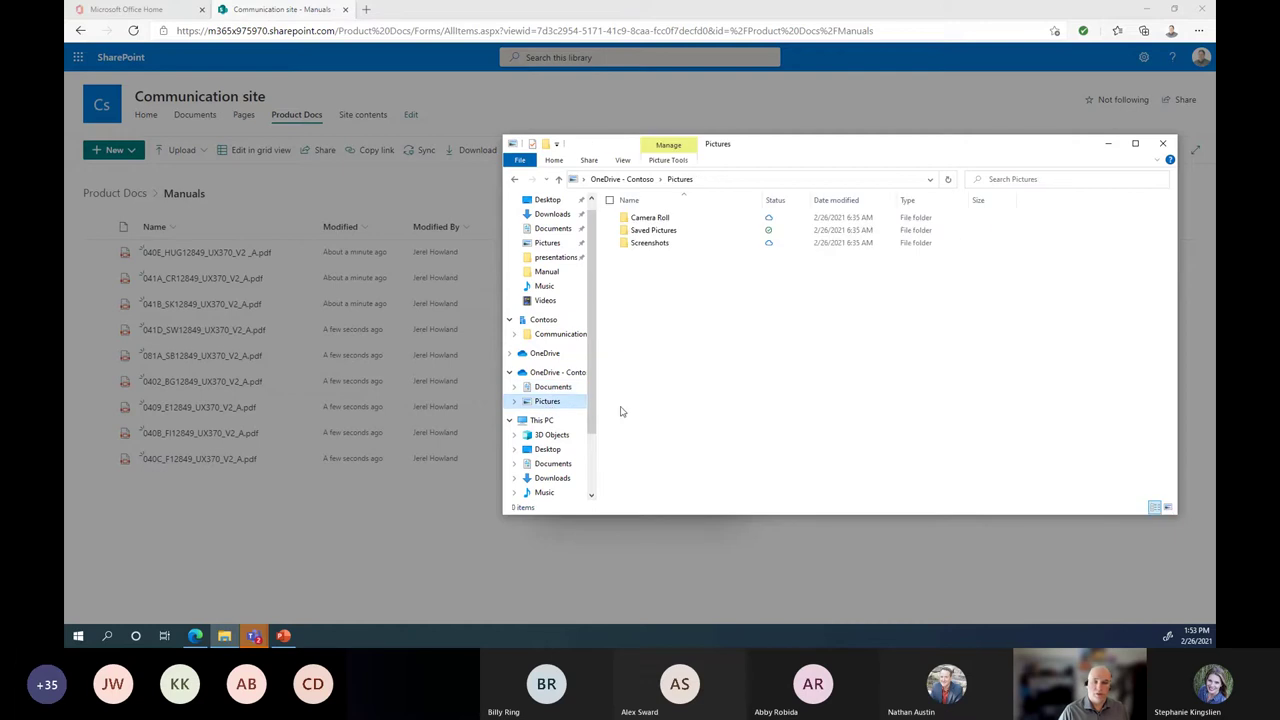
Step: Examine the Documents folder in OneDrive - Contoso and the options available for the OneDrive - Contoso root
click(550, 387)
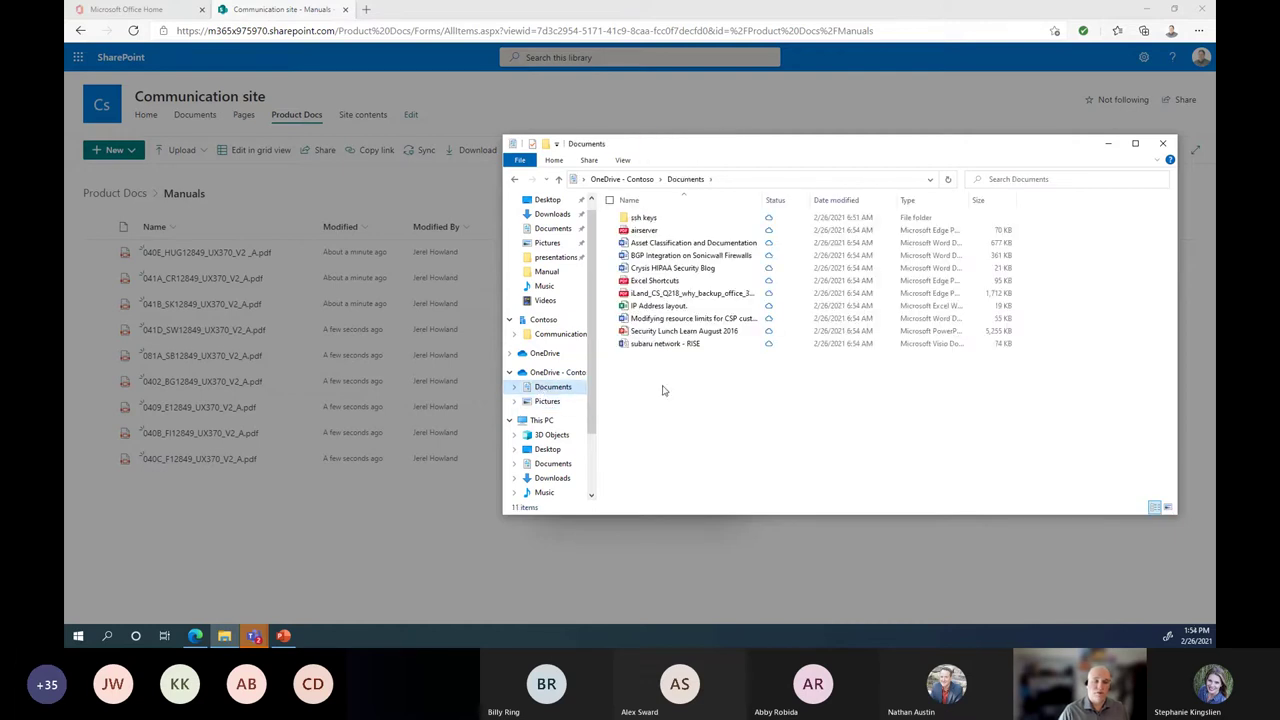
click(536, 373)
right_click(537, 372)
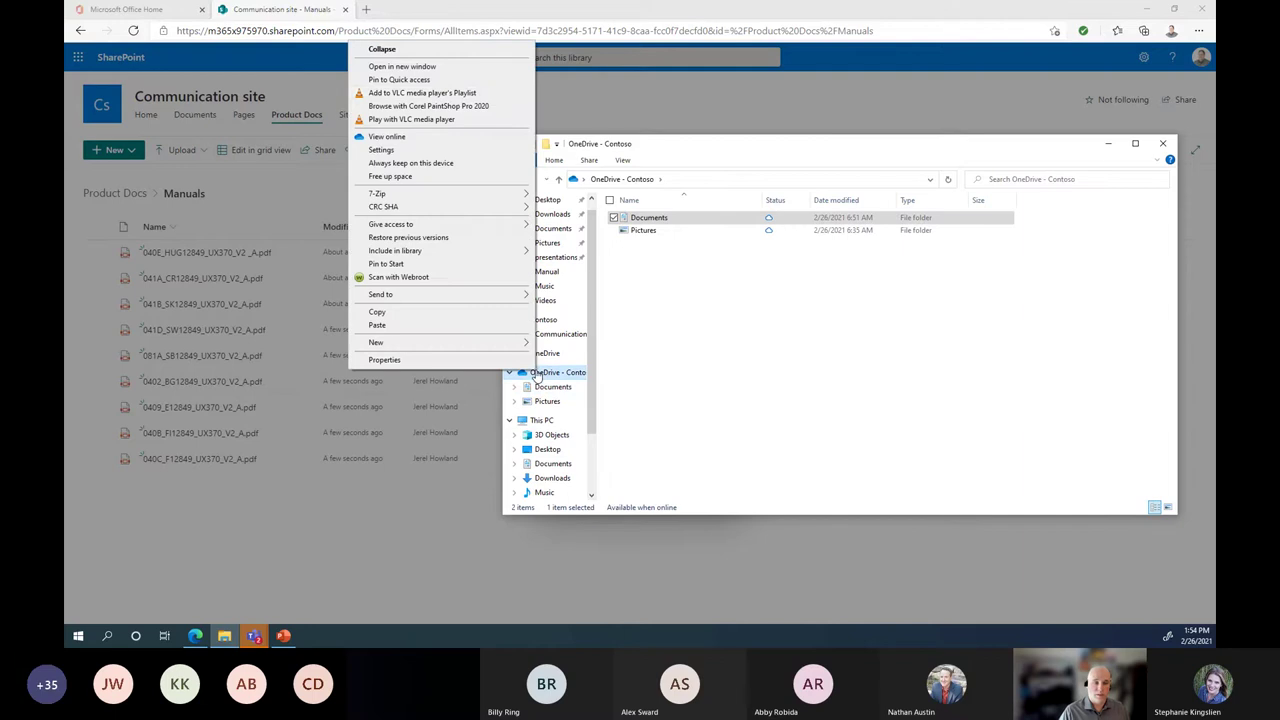
click(870, 426)
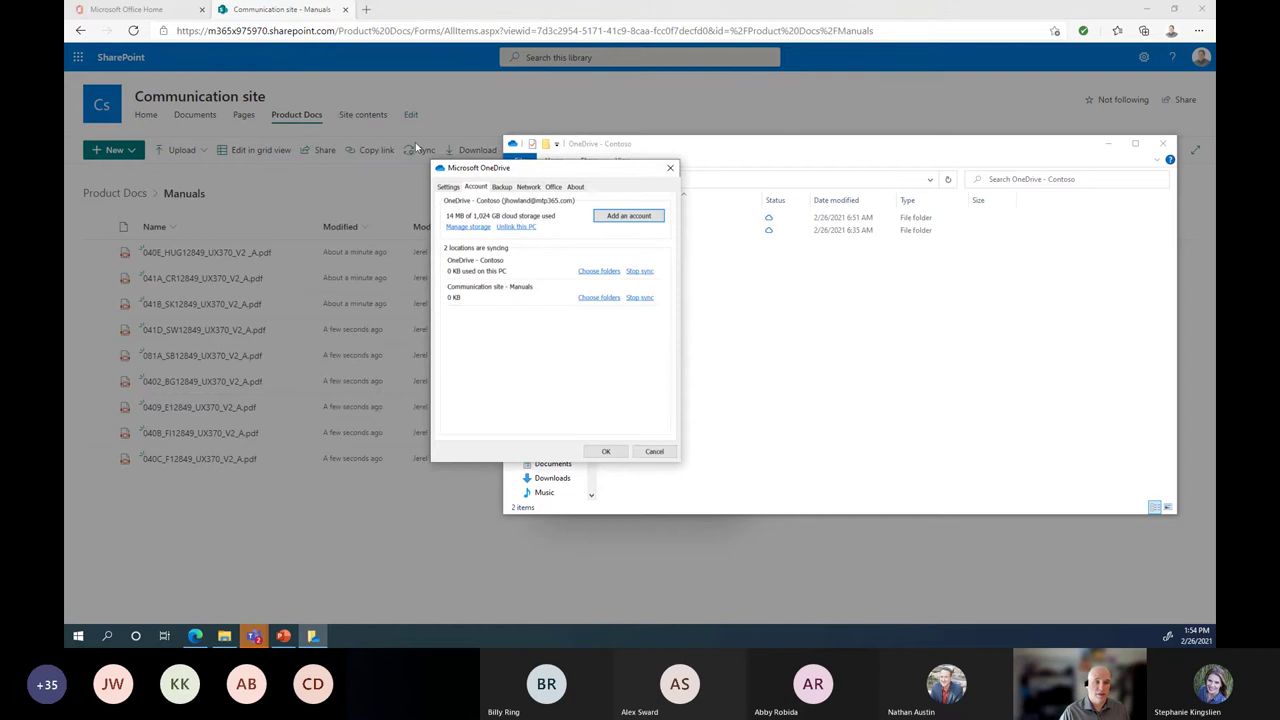
Step: Start backing up the Desktop folder to OneDrive, skip the files that are in use, and close the OneDrive settings
click(502, 187)
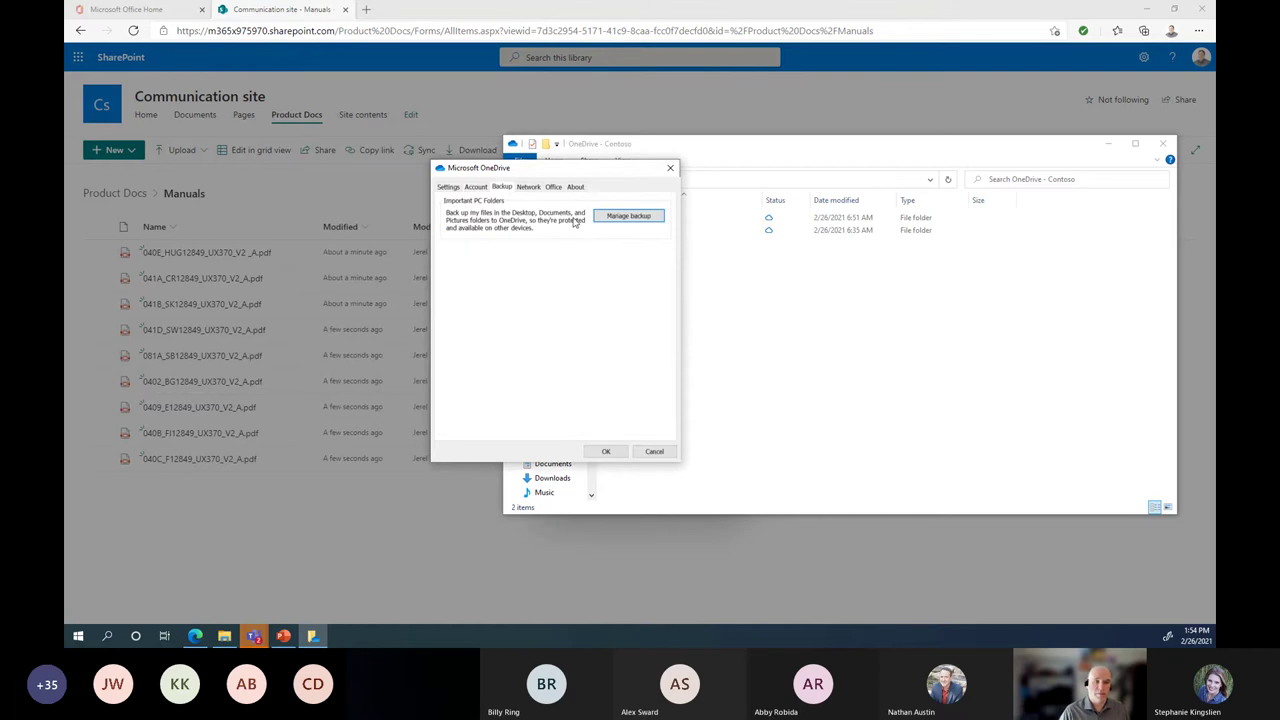
click(617, 221)
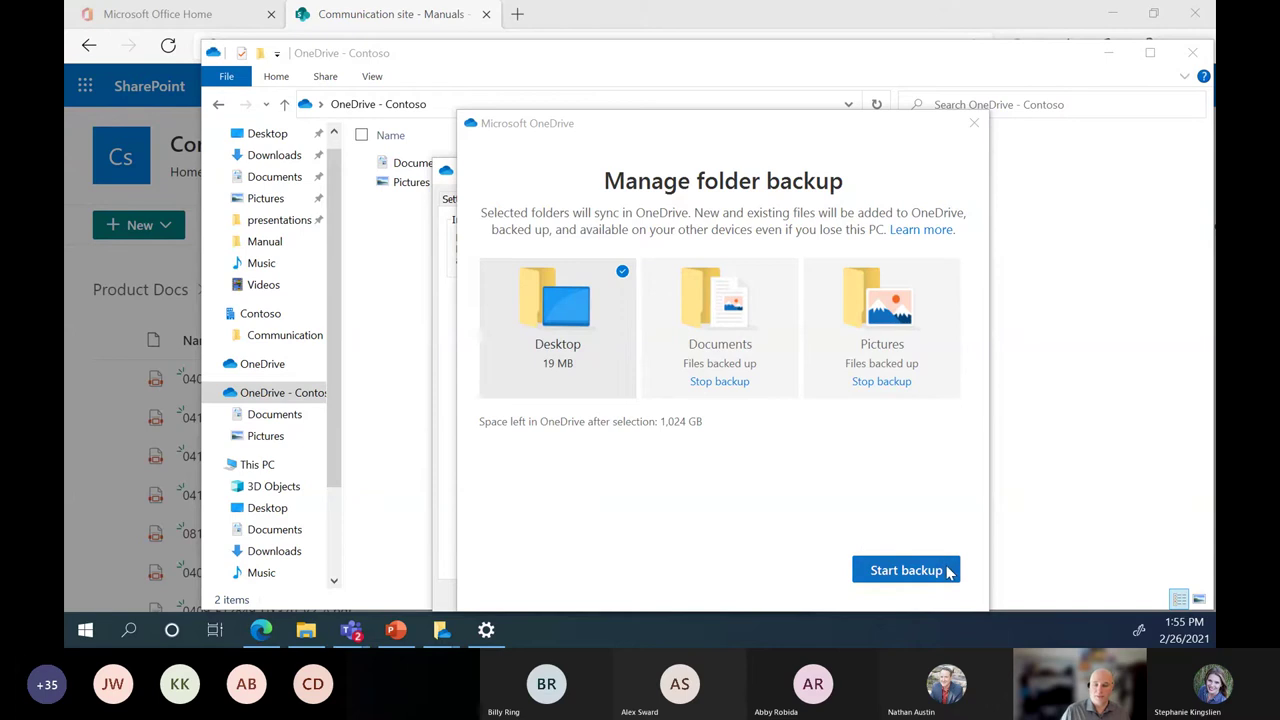
click(906, 570)
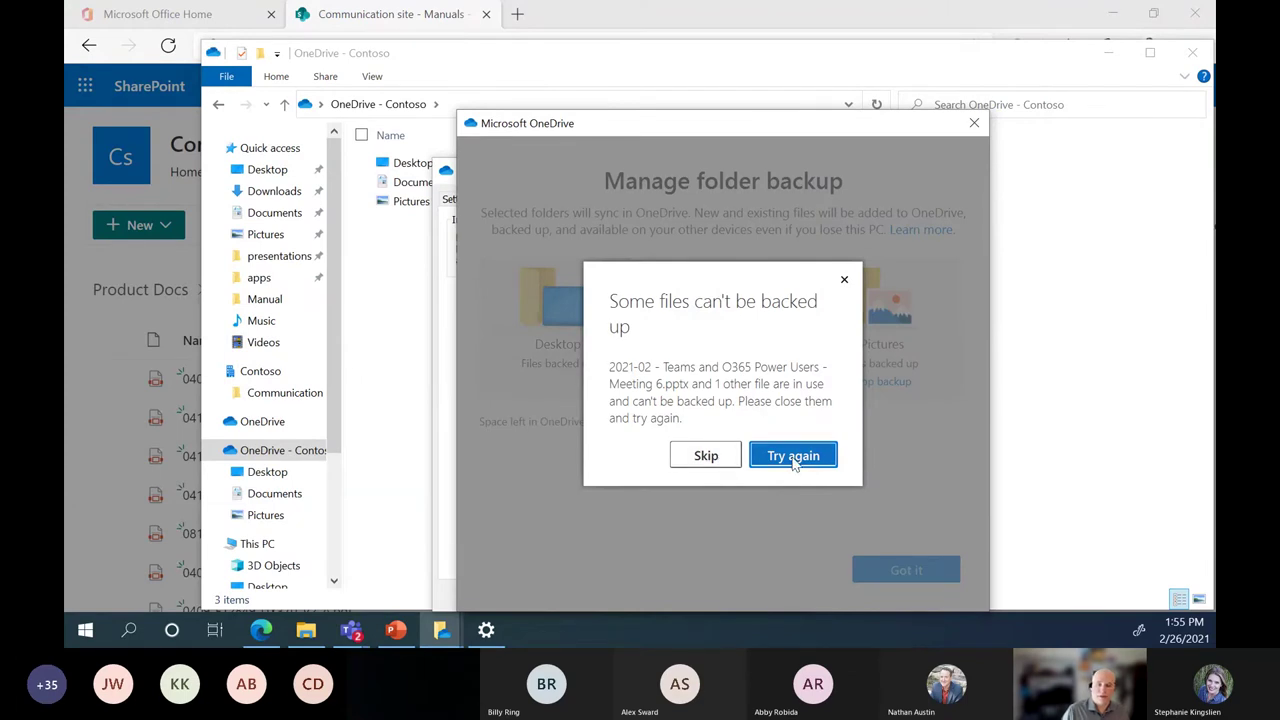
click(684, 457)
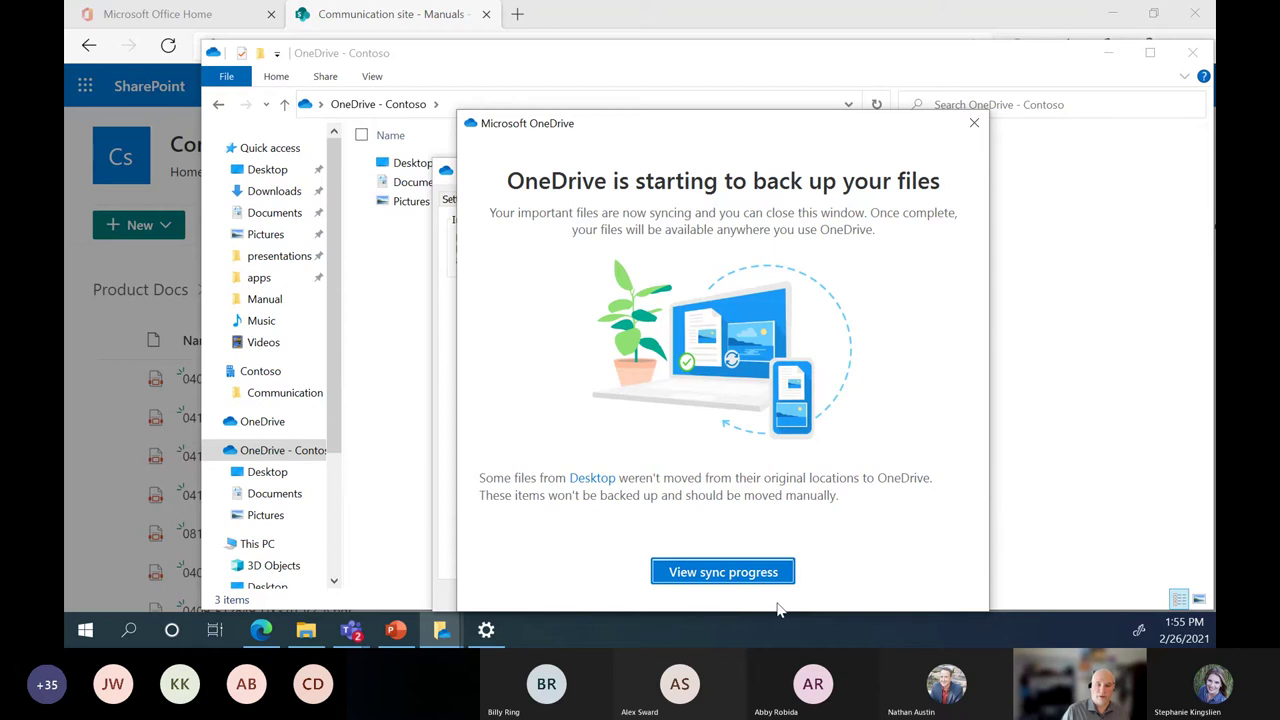
click(973, 123)
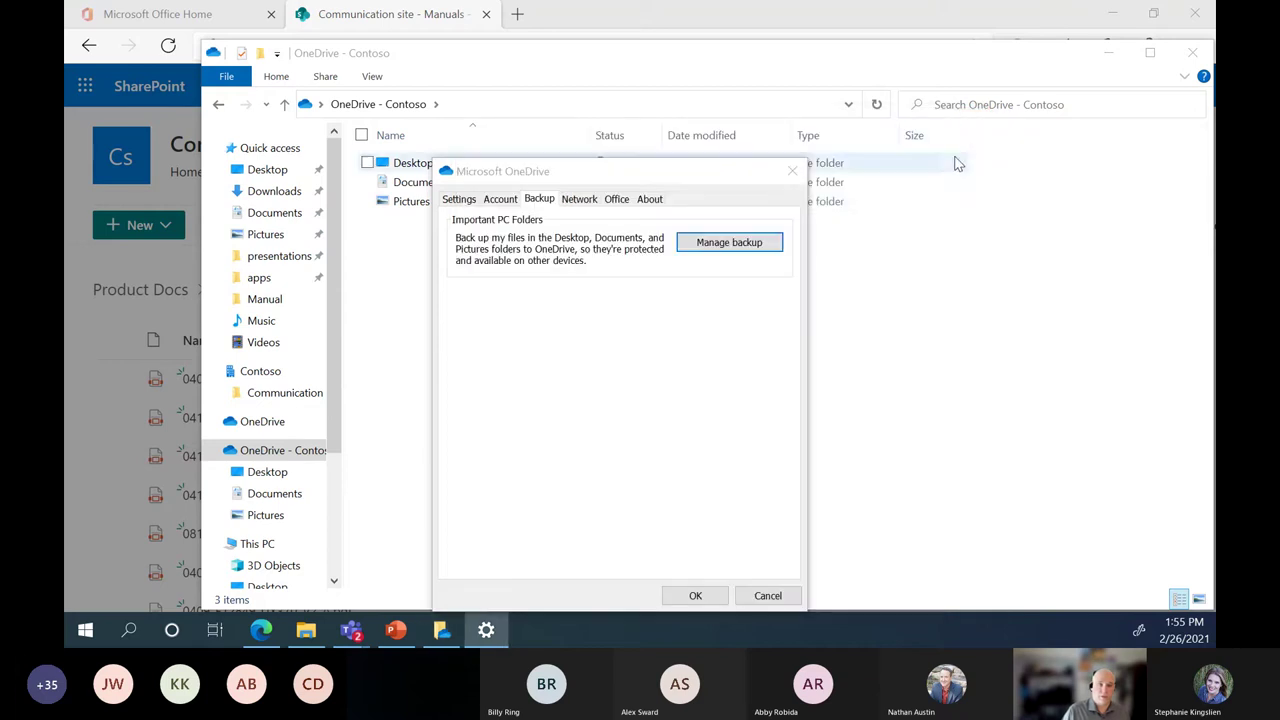
click(695, 595)
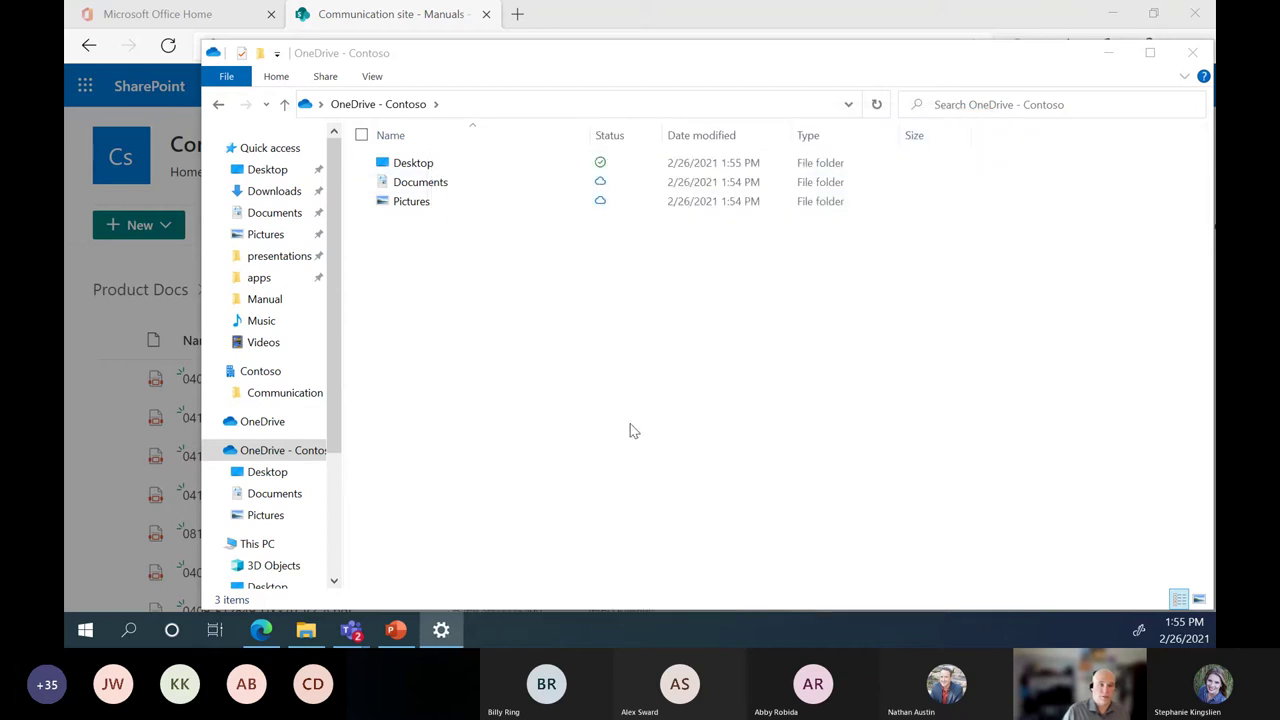
Step: Check the contents of the Desktop folder in OneDrive - Contoso, closing File Explorer and the library's sync message when done
click(411, 168)
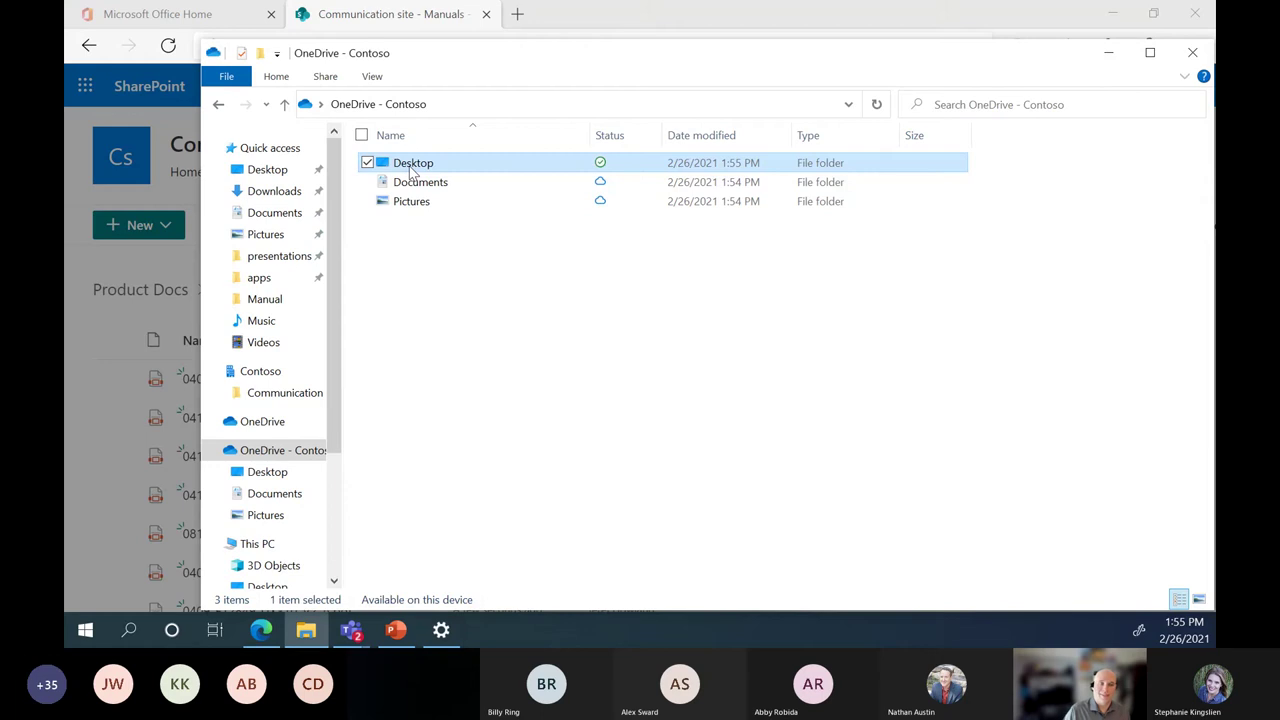
double_click(411, 166)
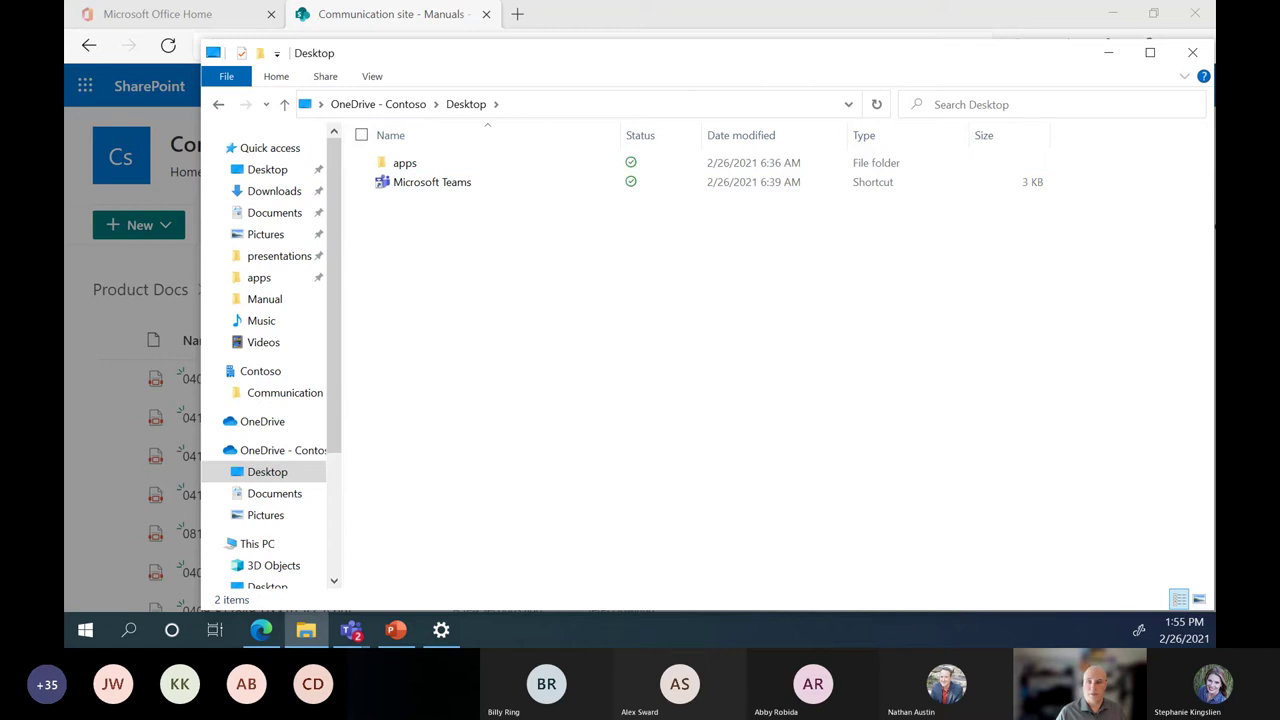
click(1192, 60)
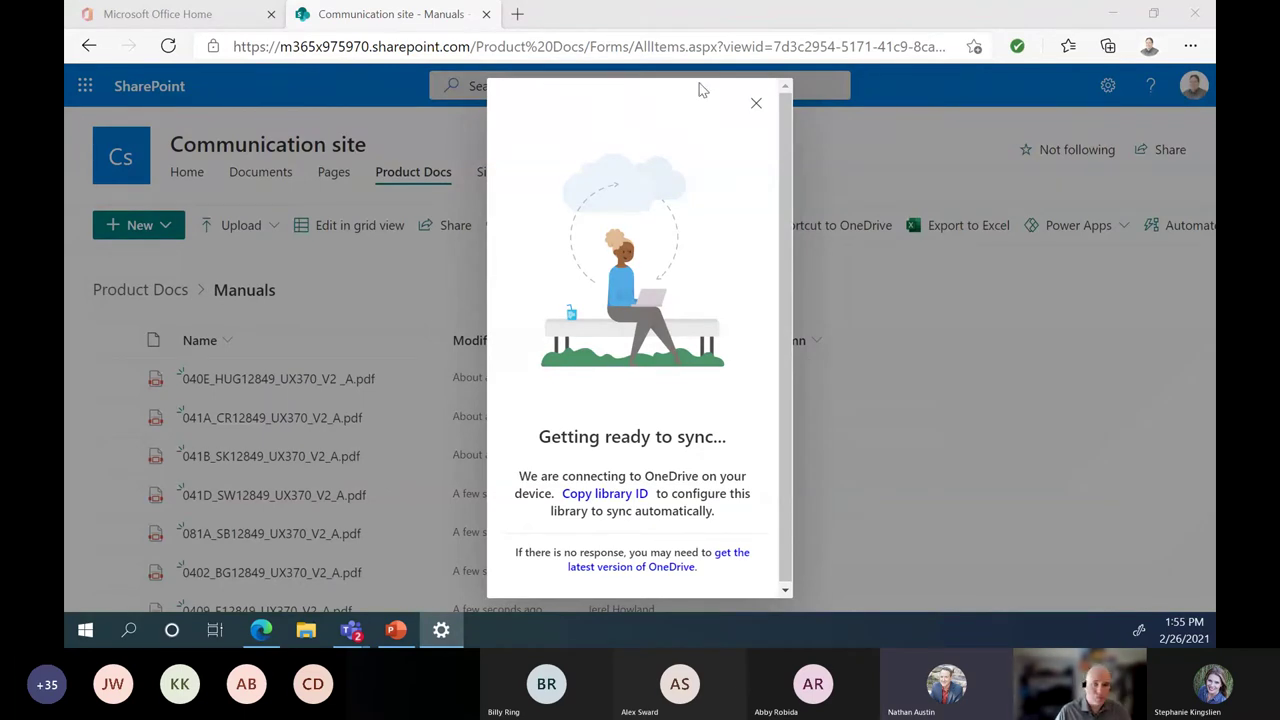
click(756, 104)
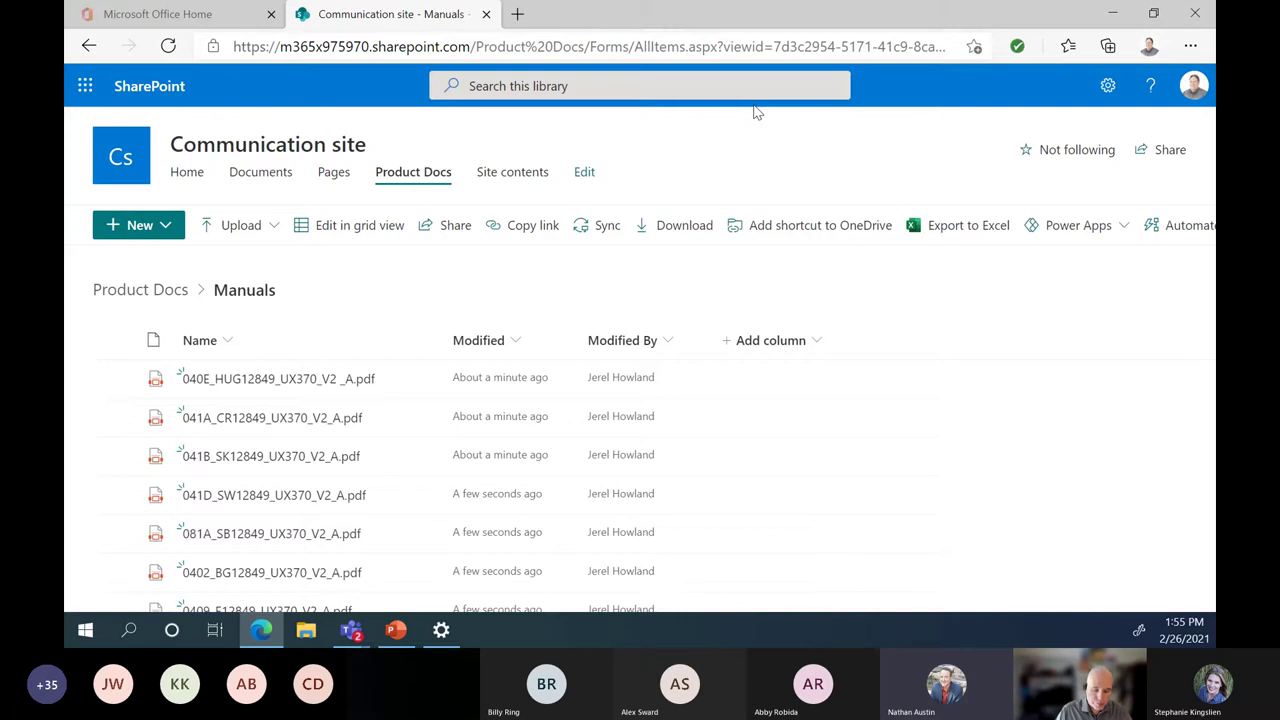
Step: Reopen File Explorer with a wider folder tree and view the Desktop and Documents folders under OneDrive - Contoso
click(309, 644)
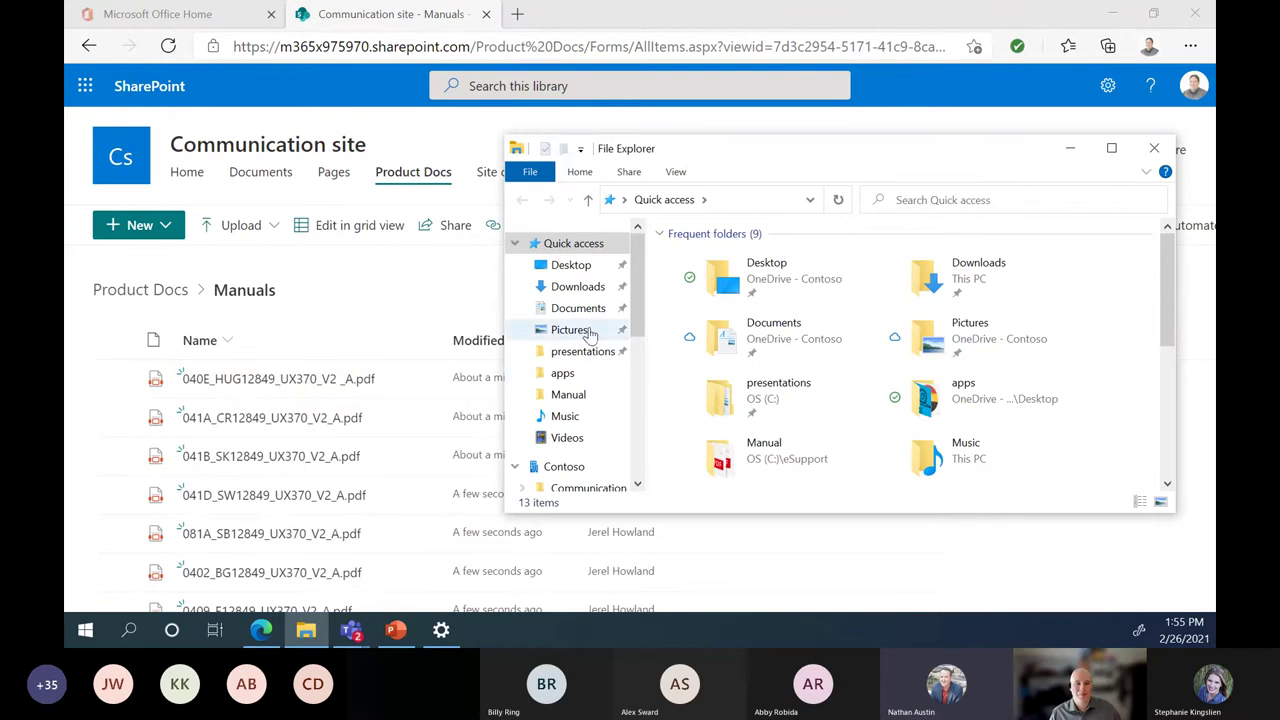
drag(645, 289, 646, 340)
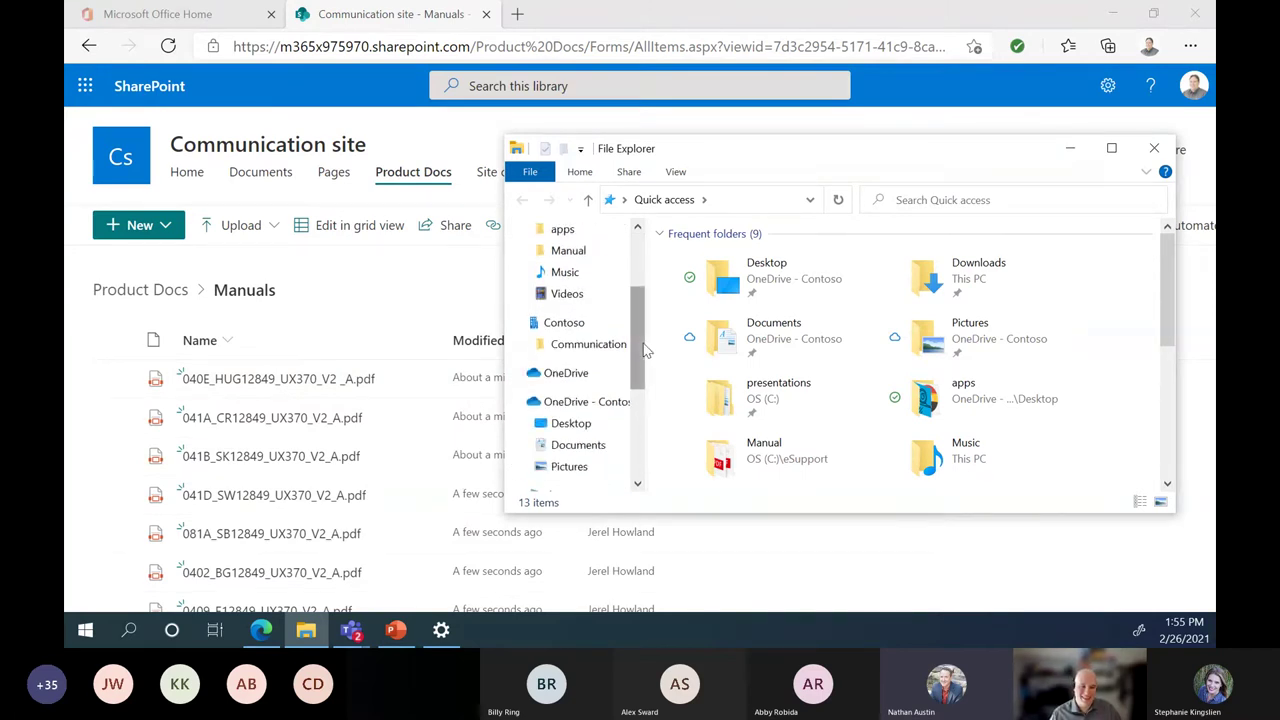
drag(647, 344, 723, 340)
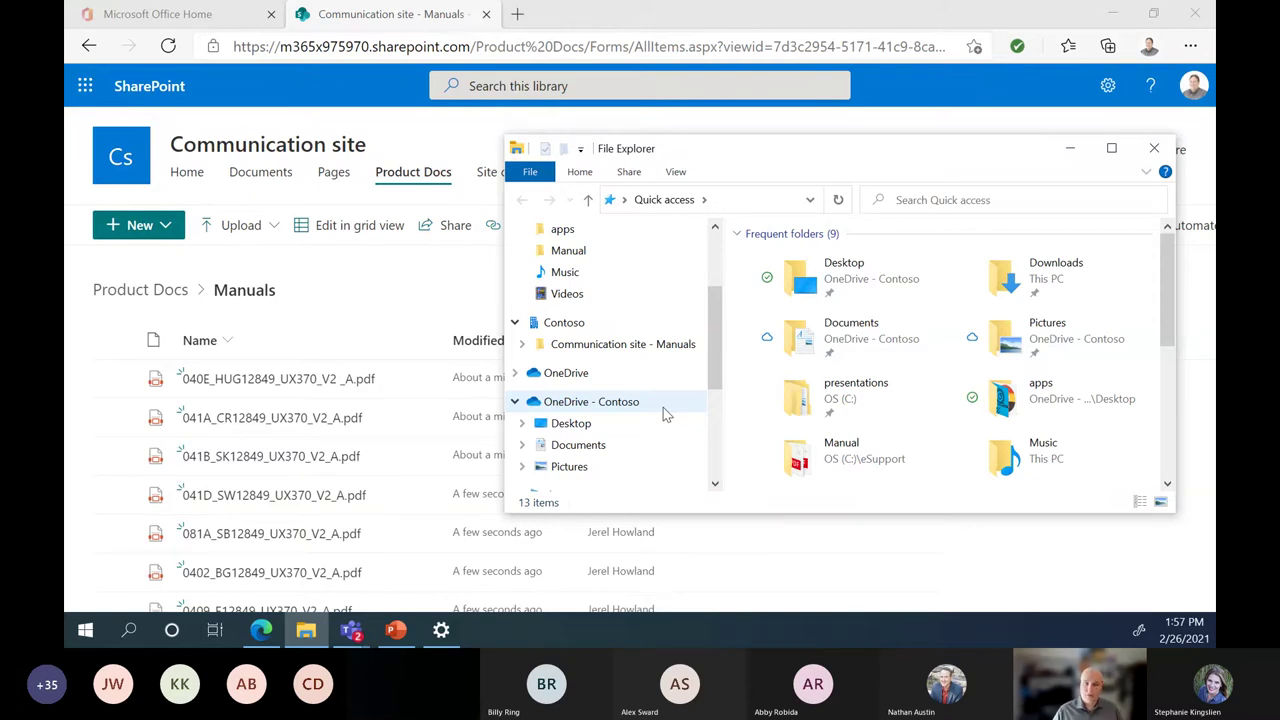
click(565, 426)
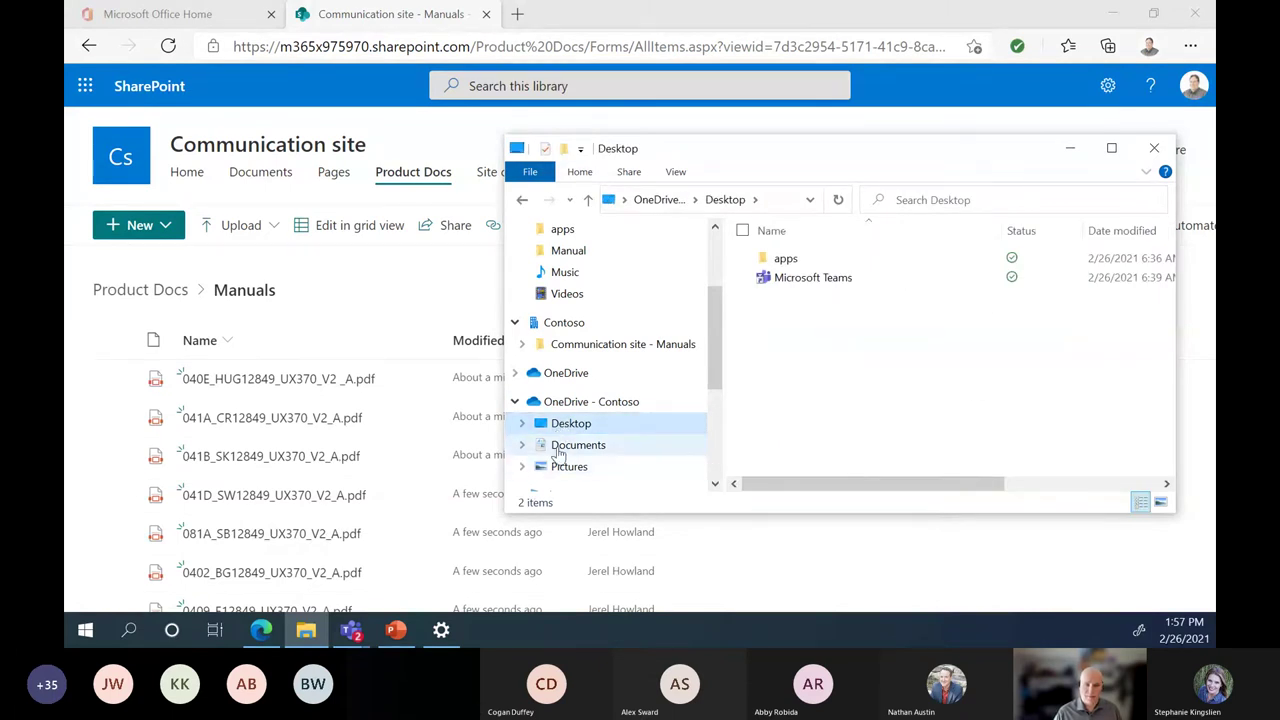
click(565, 445)
Step: View the version history of the Asset Classification and Documentation file, close it, and return to the SharePoint library
click(876, 298)
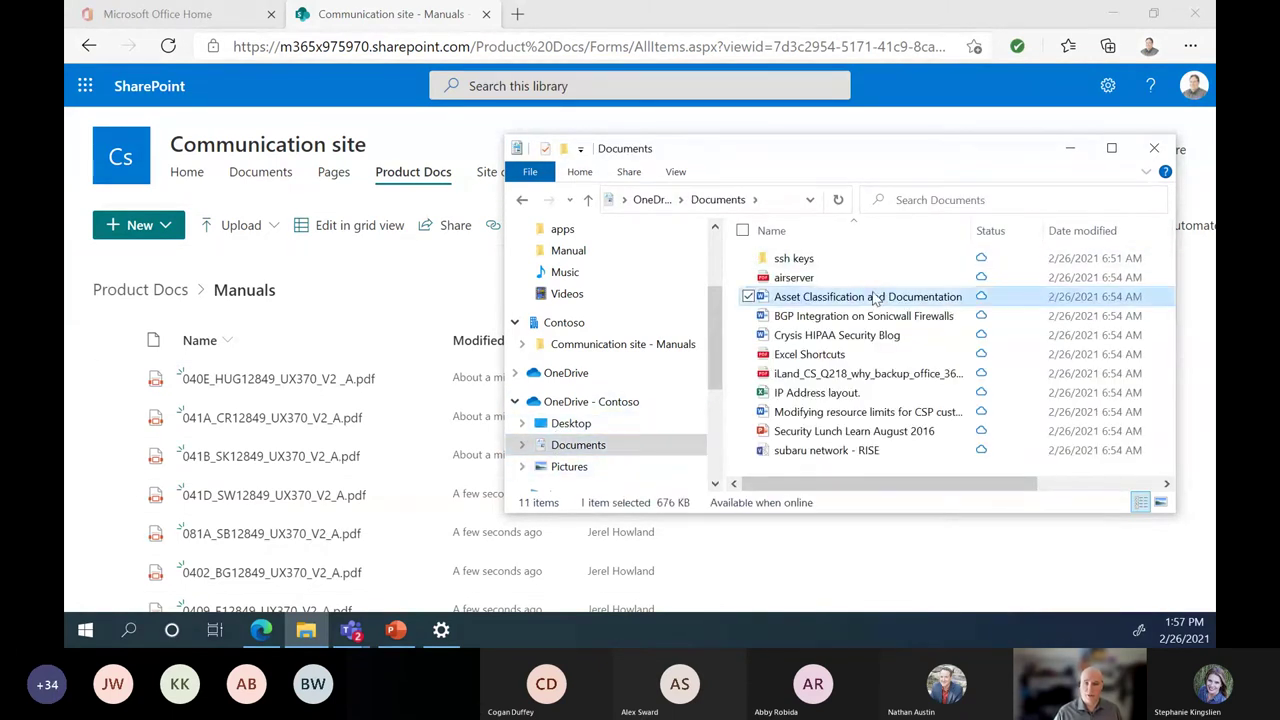
right_click(875, 297)
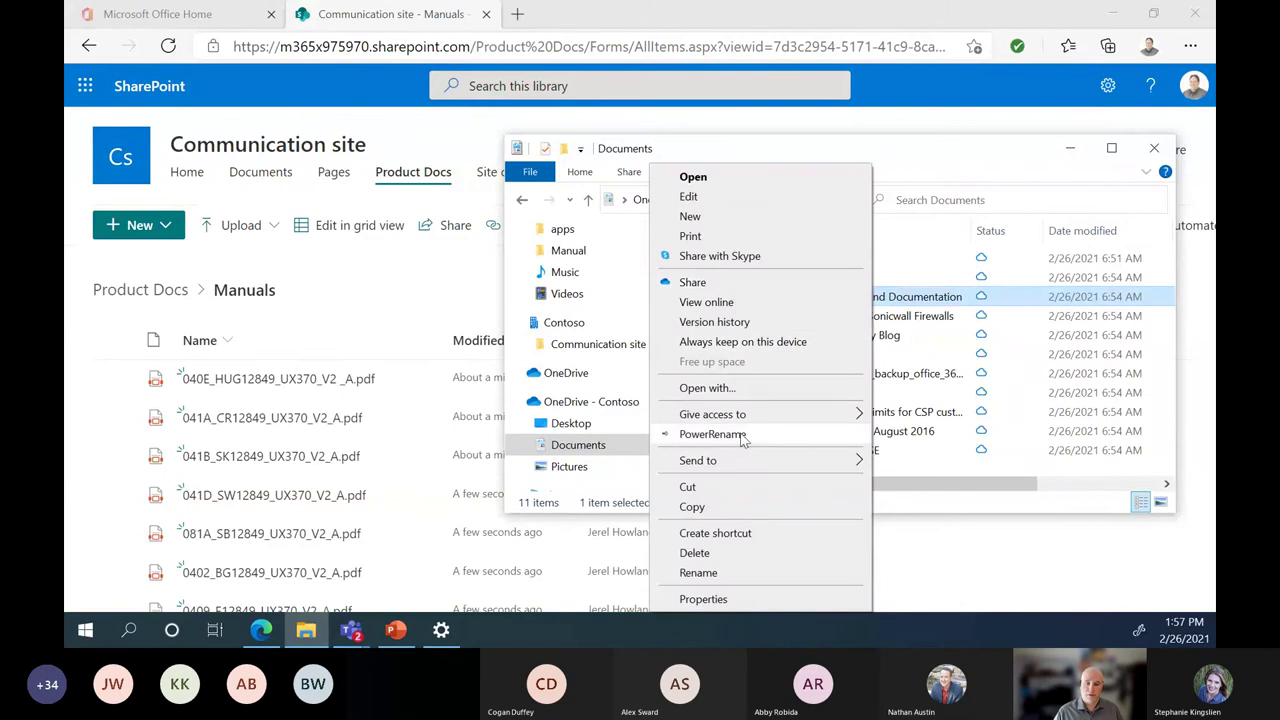
click(762, 330)
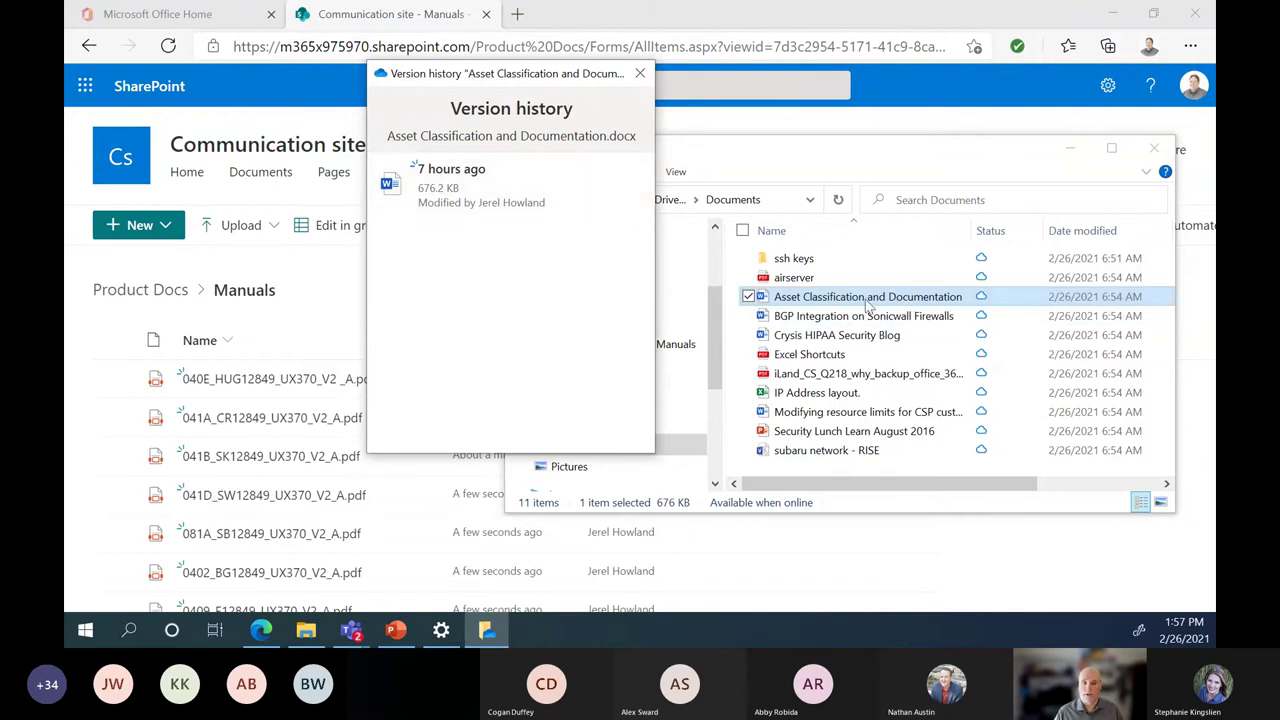
click(641, 75)
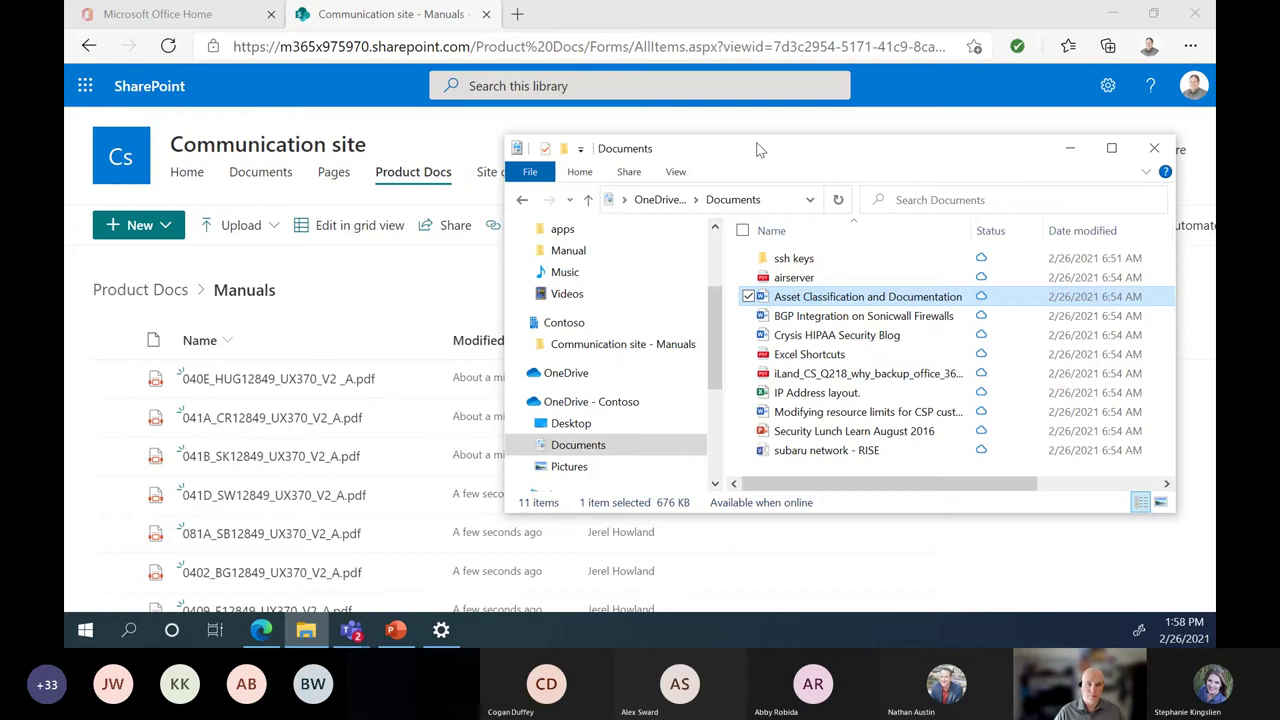
click(1068, 150)
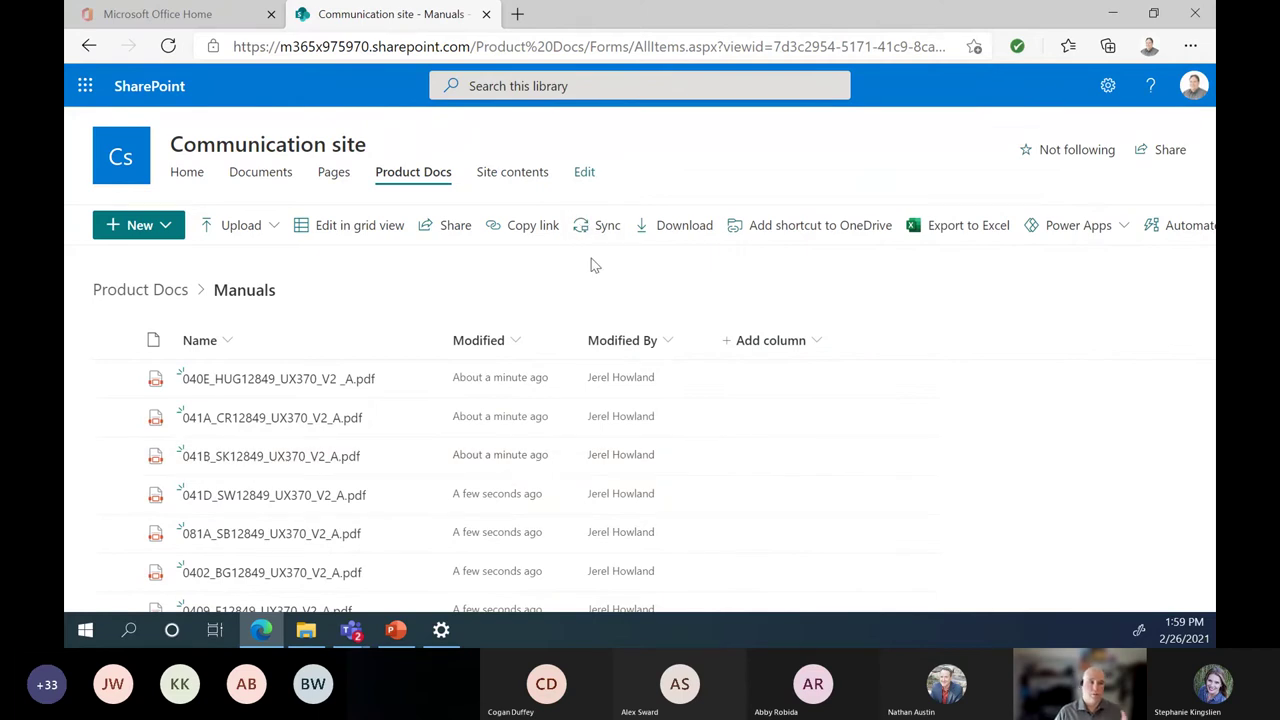
Step: Set up a new Choice column named Language with the description "Language the manual is written in."
scroll(737, 280, down, 2)
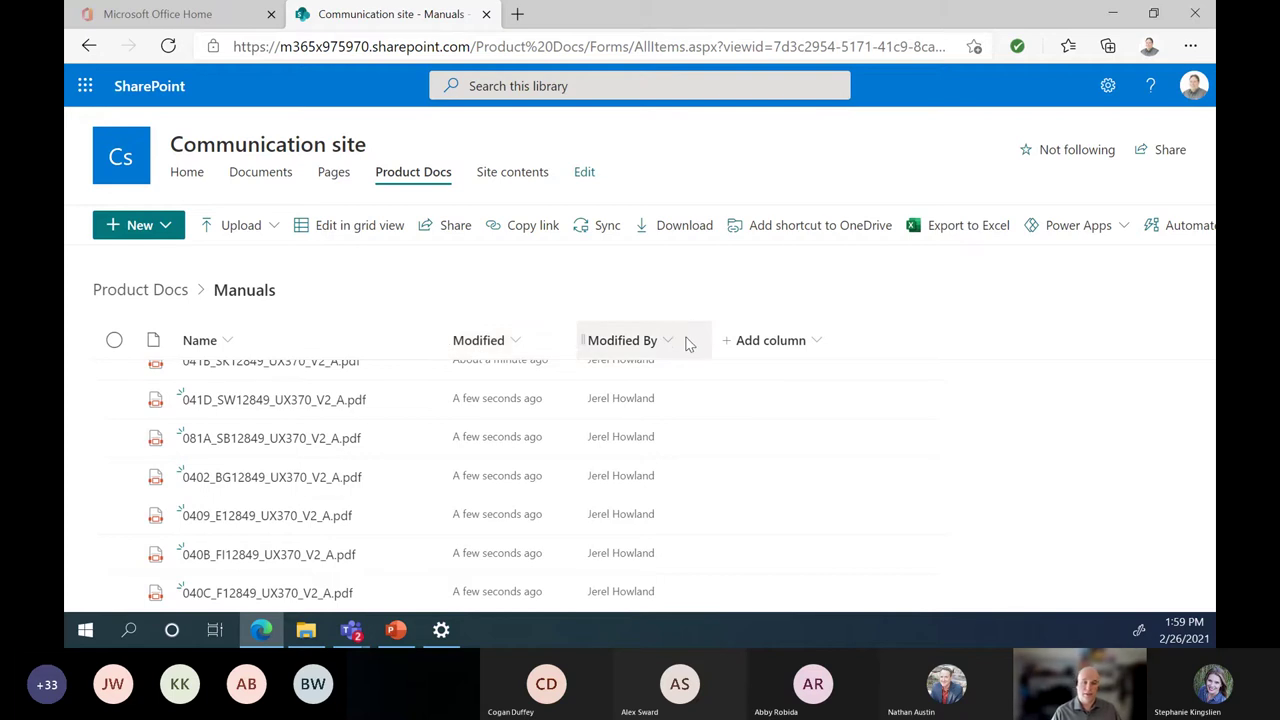
click(820, 344)
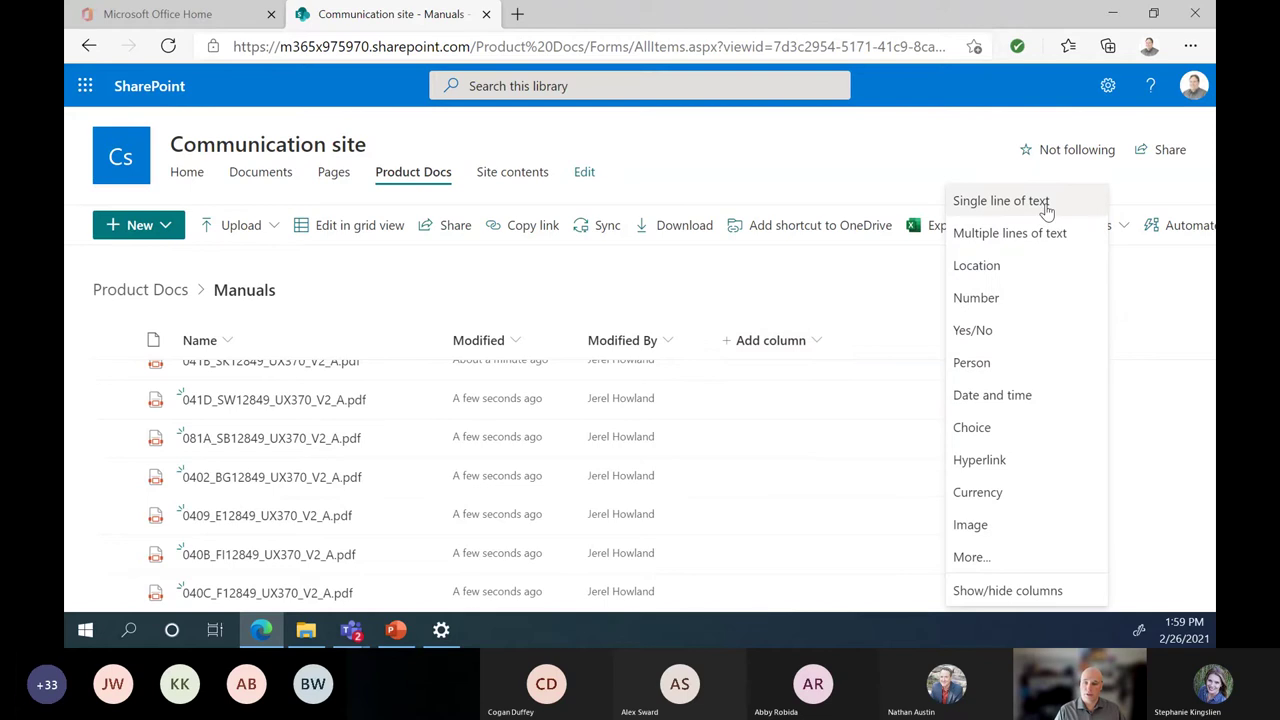
click(1024, 441)
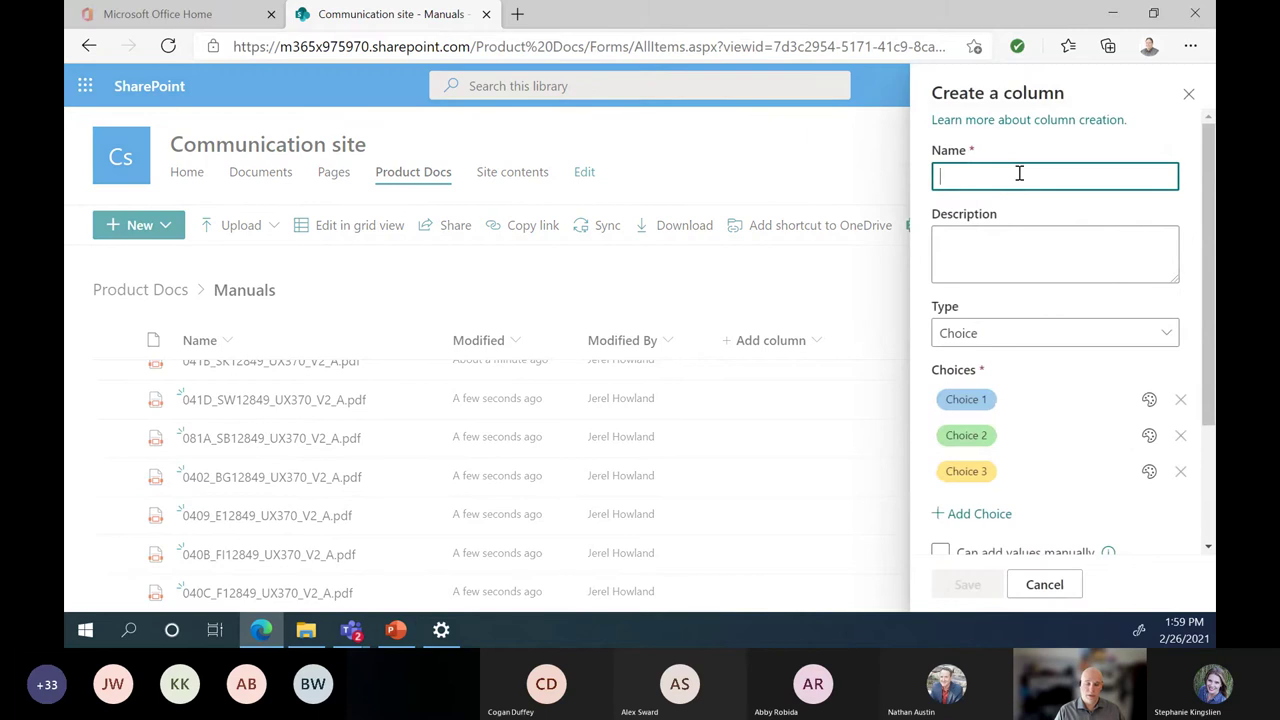
text(Lan)
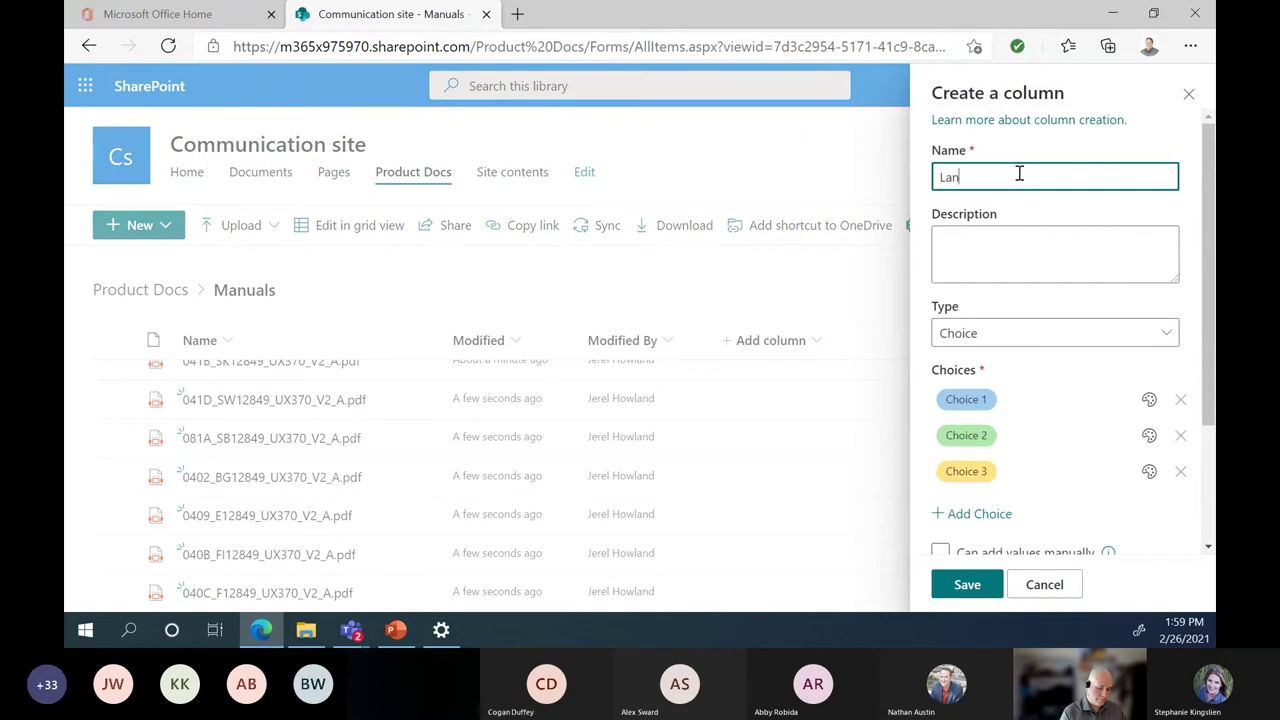
text(guage)
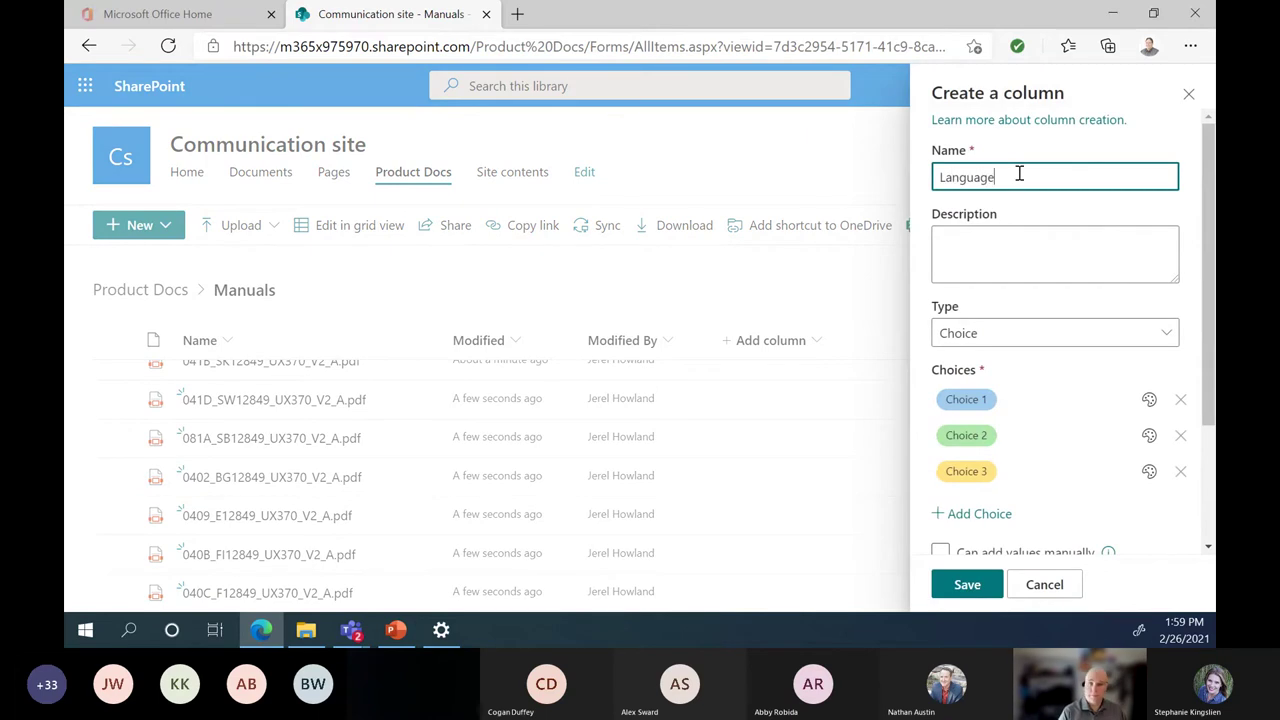
click(997, 259)
text(Lan)
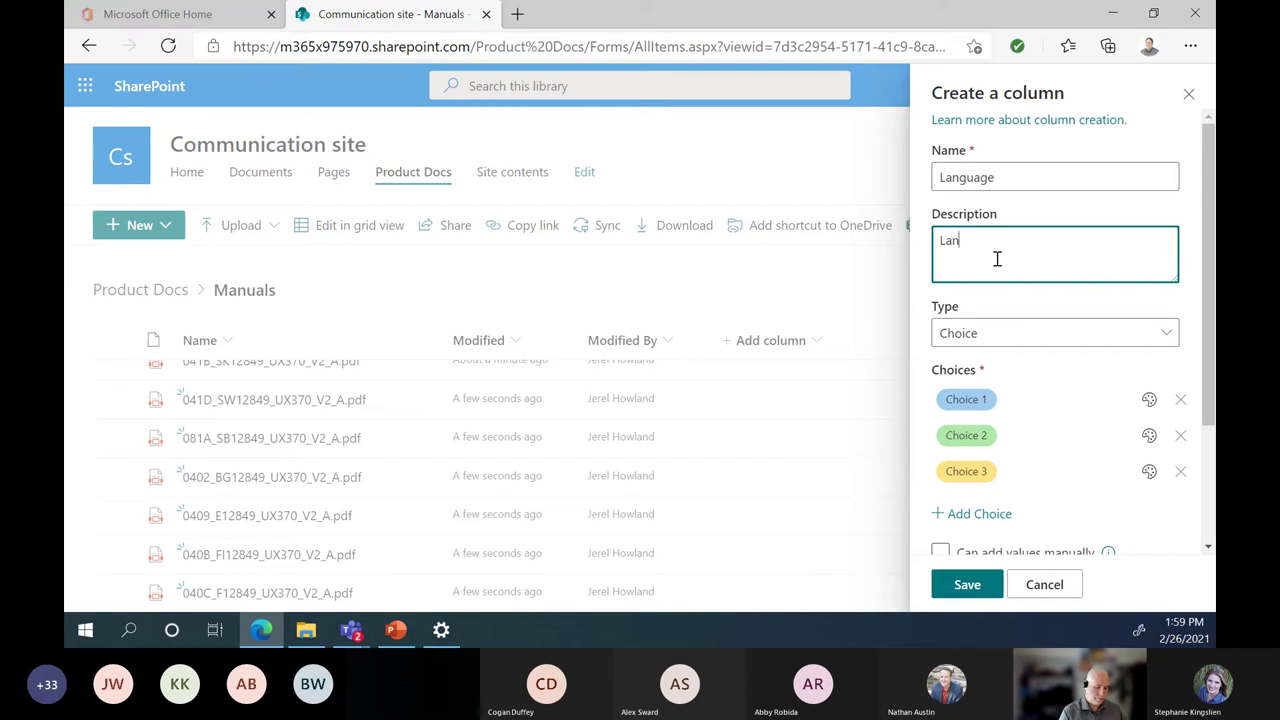
text(guage the manua)
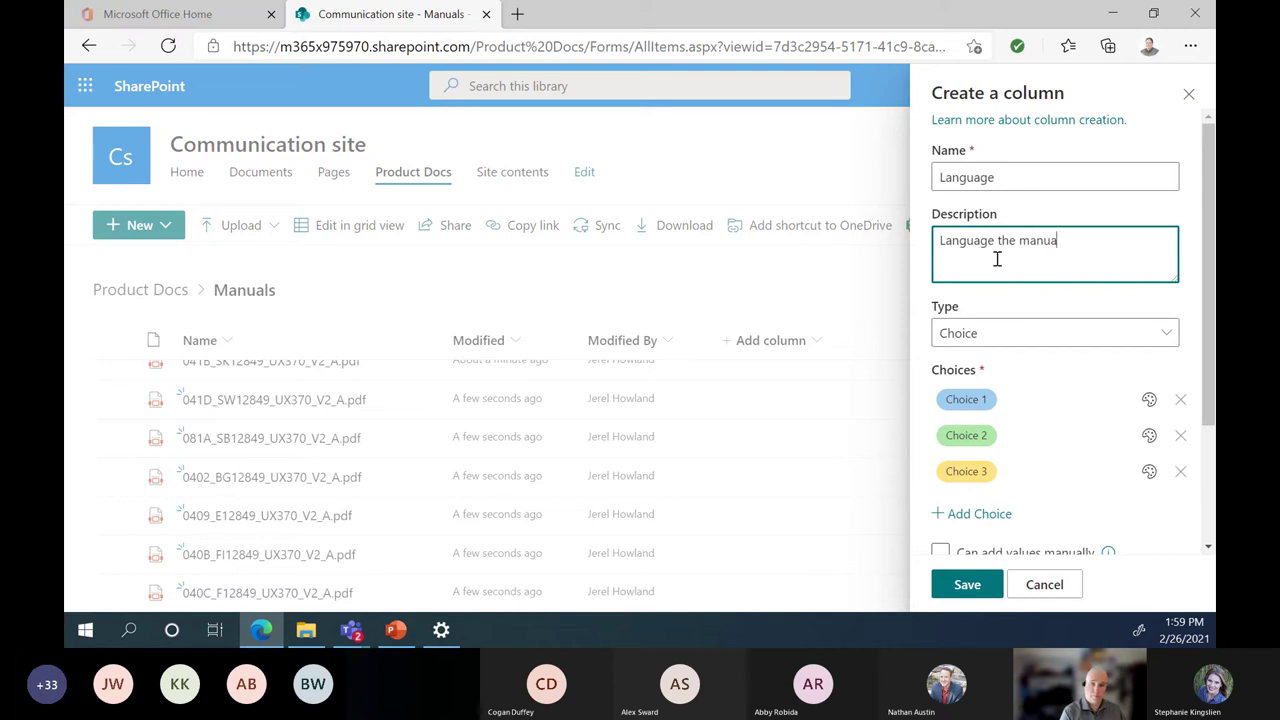
text(l is writ)
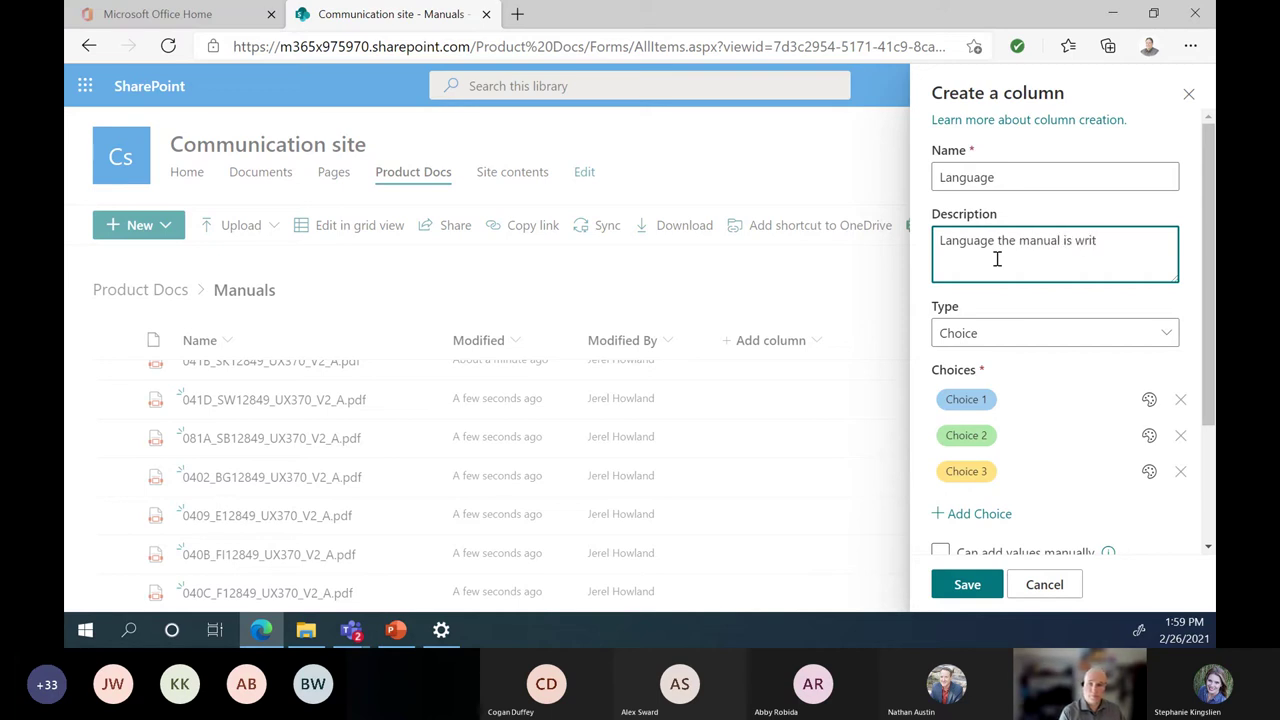
text(ten in.)
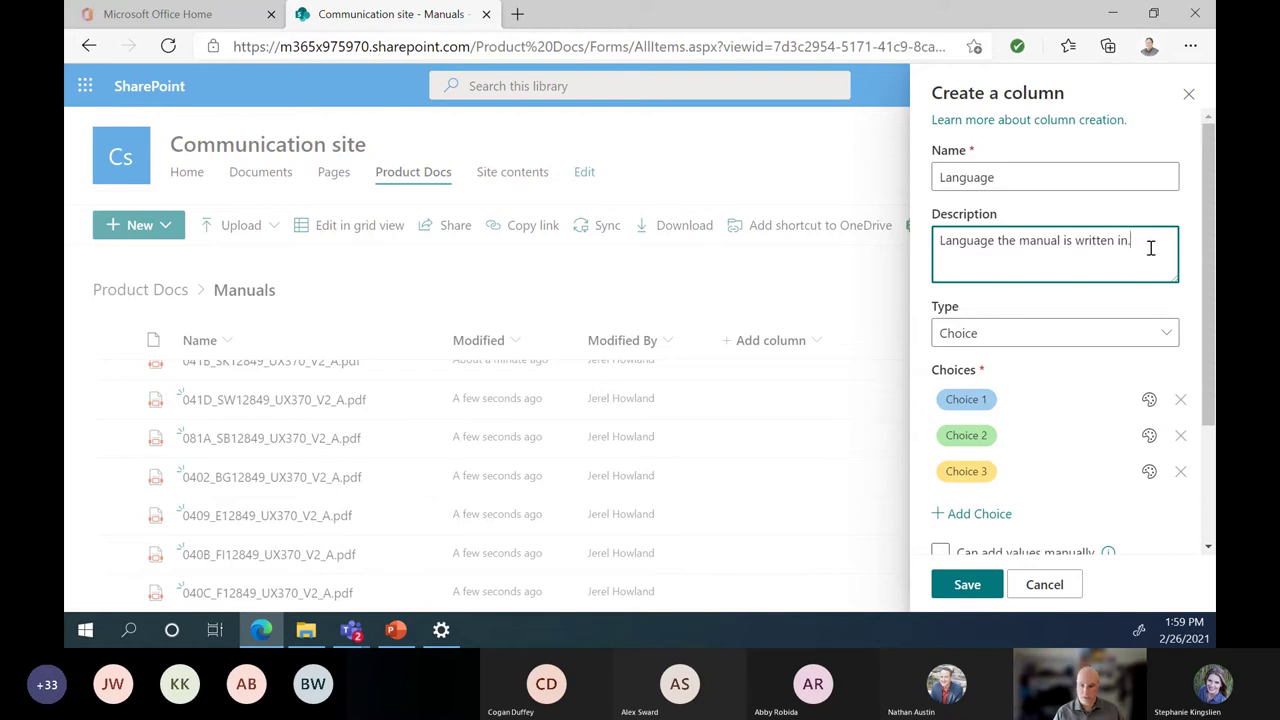
Step: Name the three choices of the Language column English, French and German
click(1036, 400)
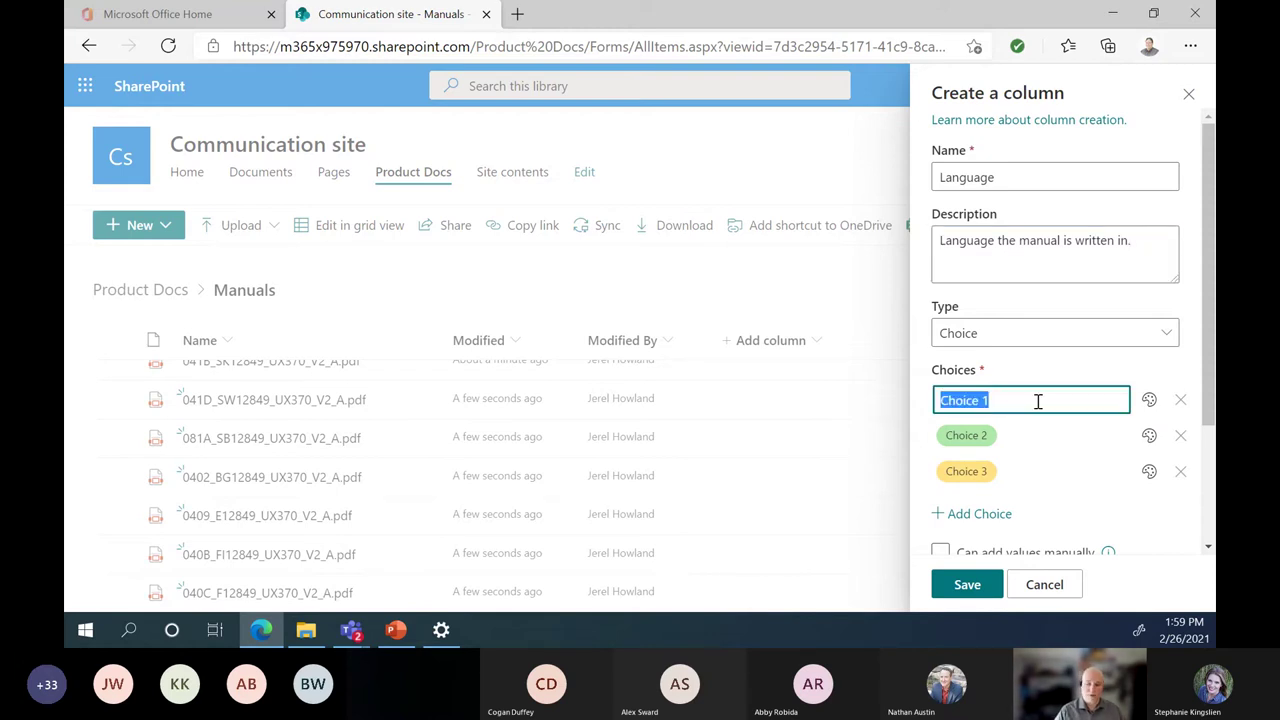
key(BackSpace)
text(E)
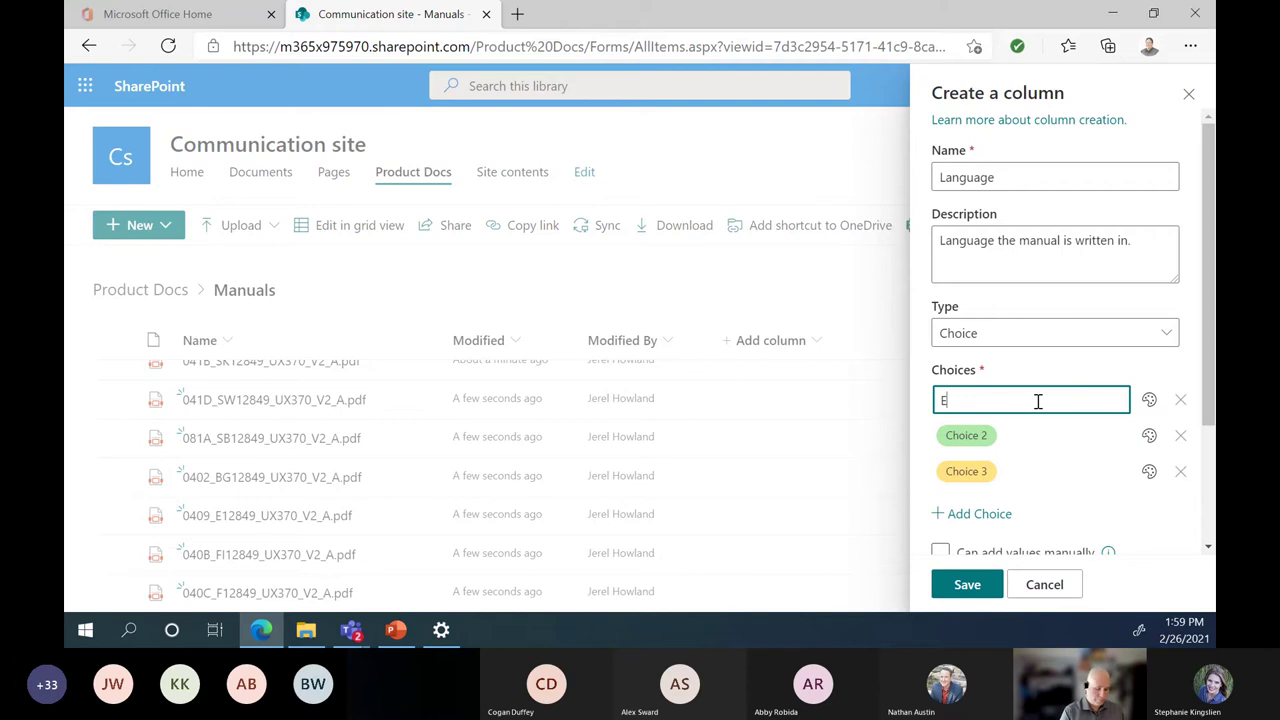
text(Nnglish)
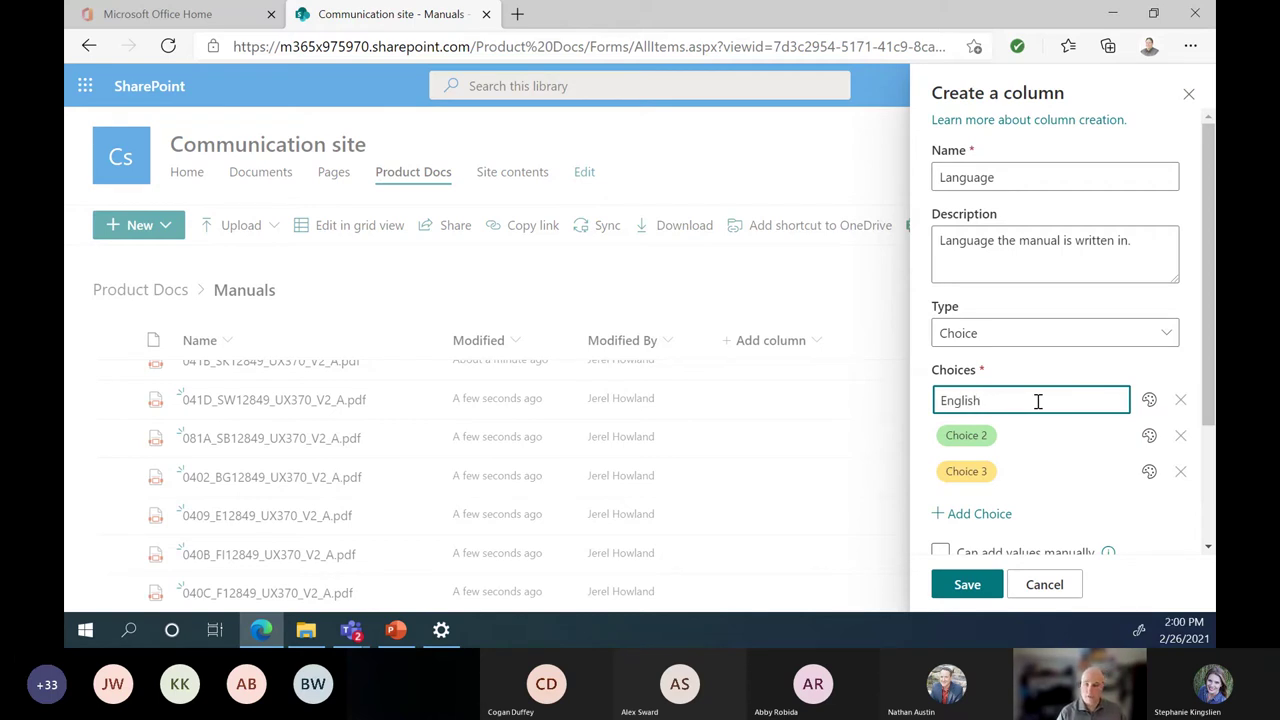
click(1027, 441)
key(BackSpace)
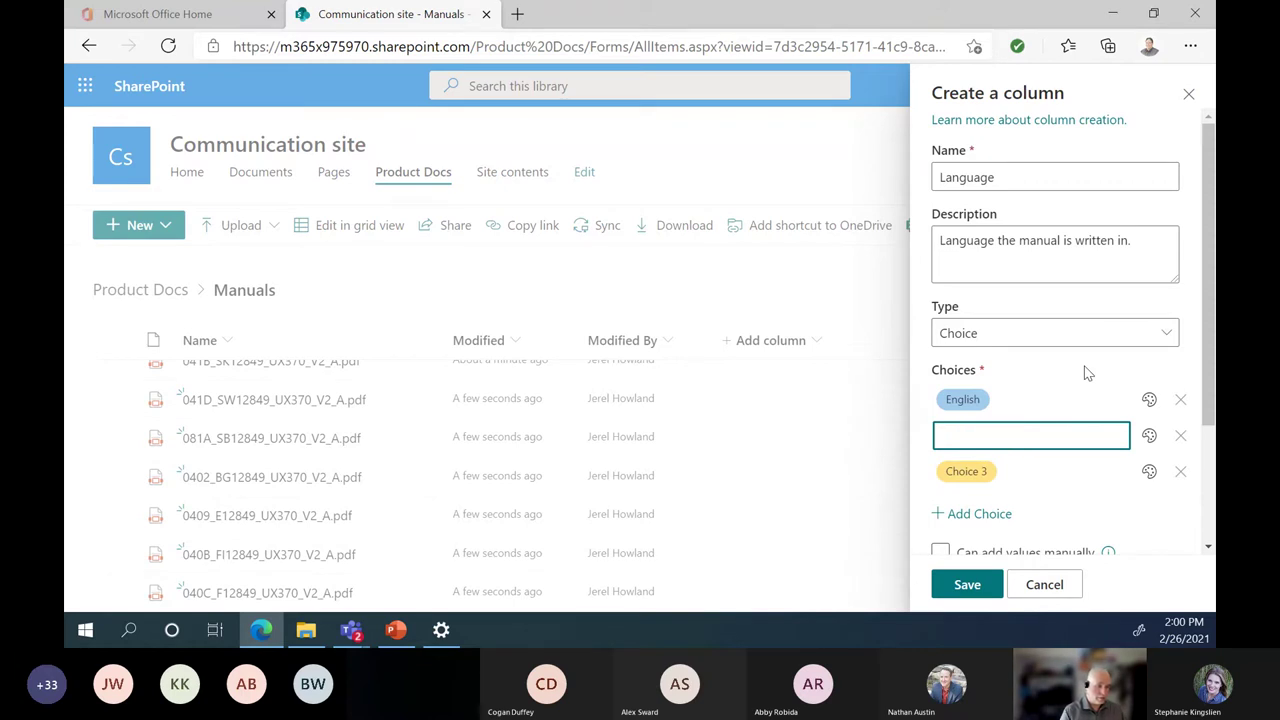
text(Fre)
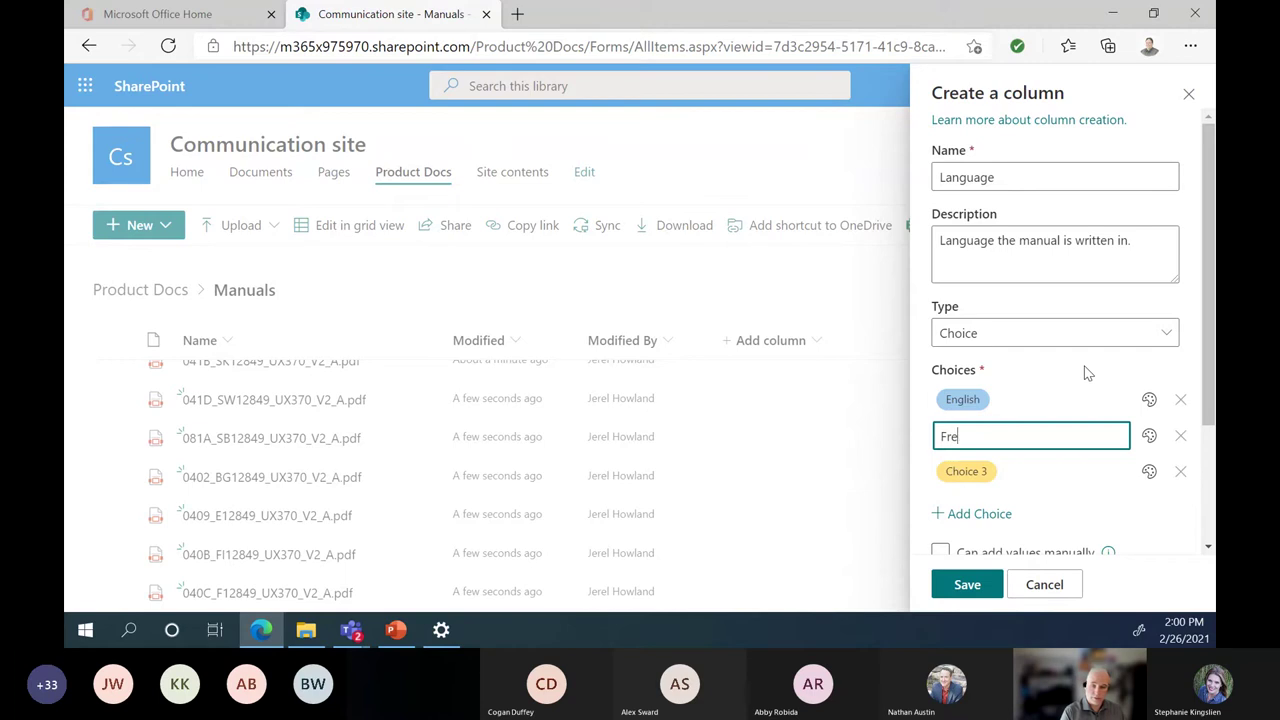
text(nch)
click(1030, 479)
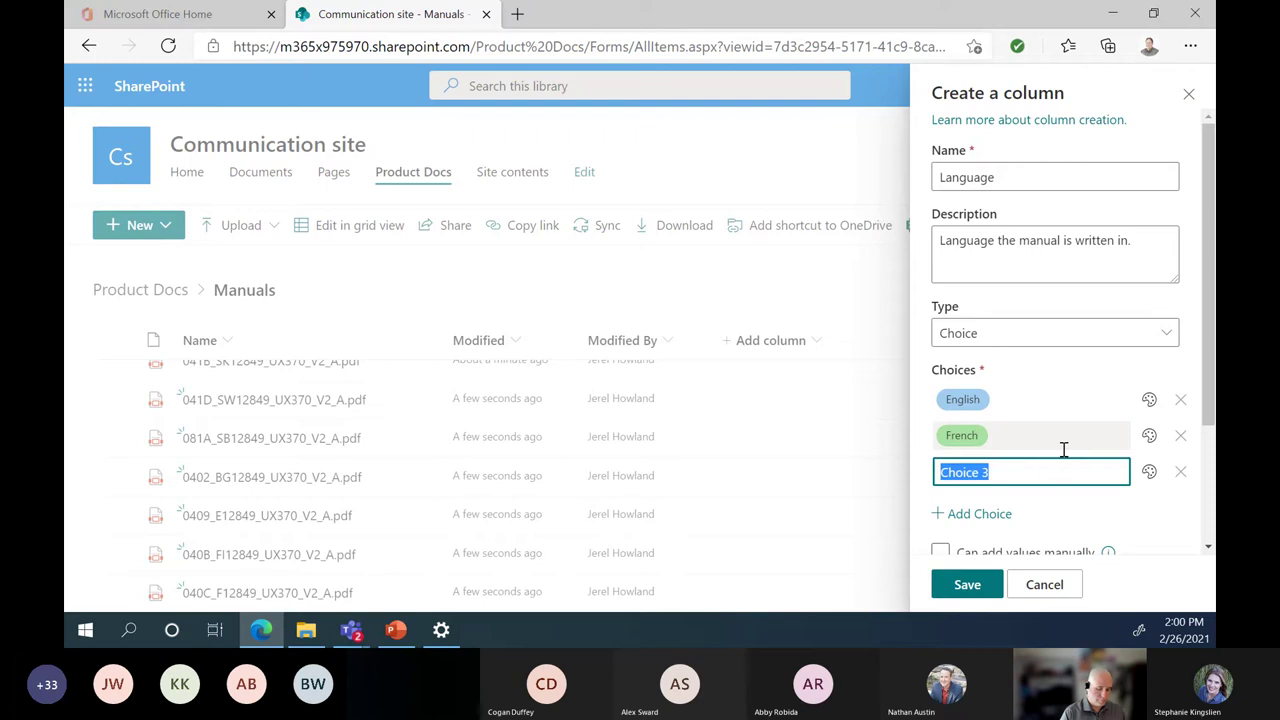
text(German)
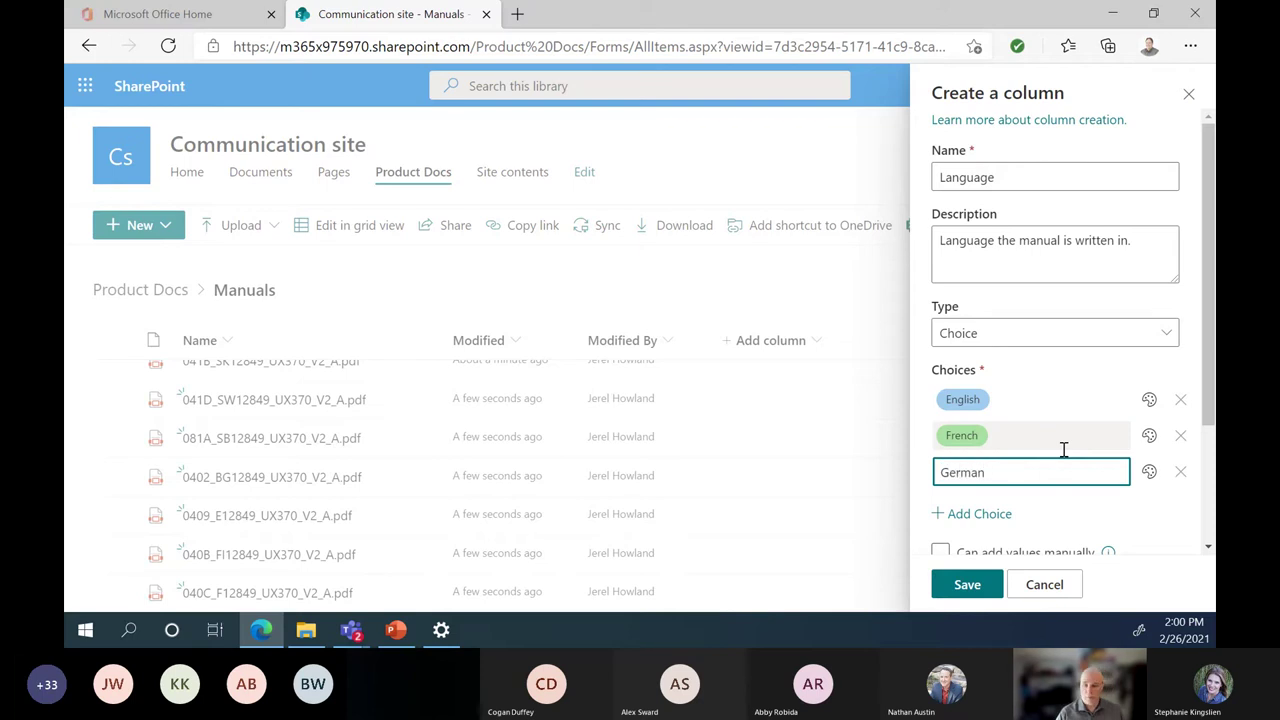
click(1157, 516)
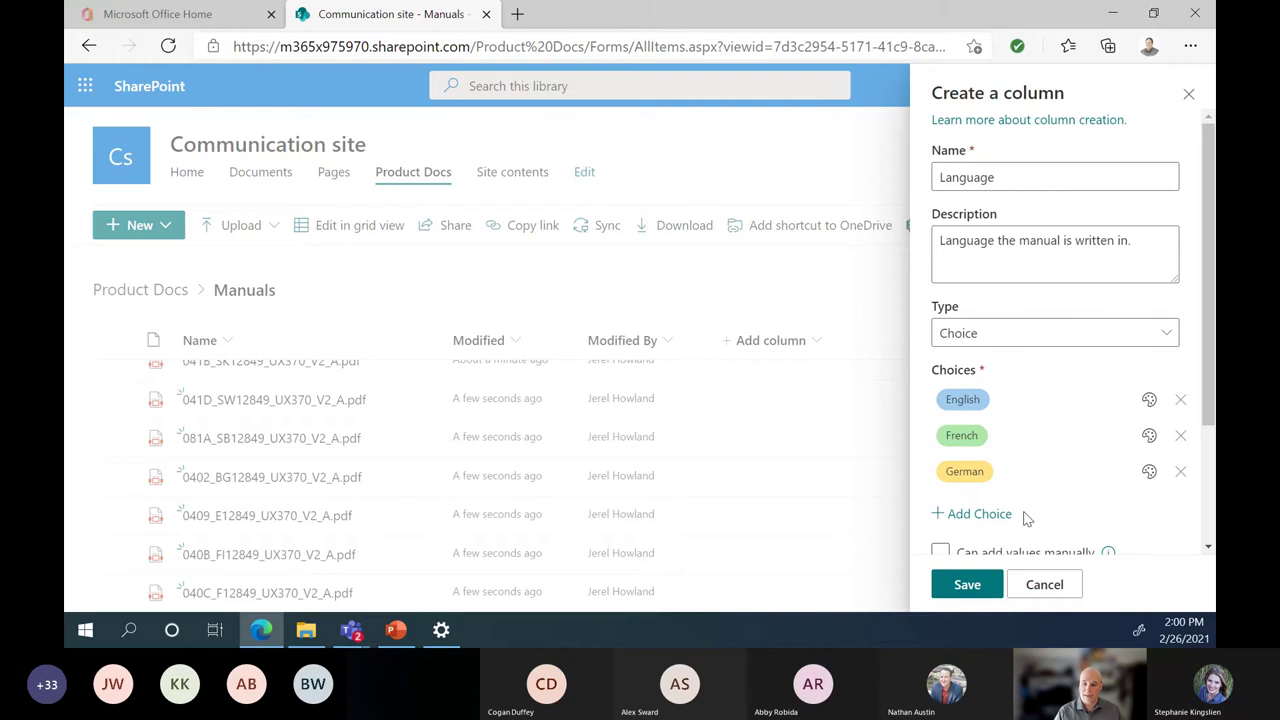
Step: Allow values to be added manually to the Language column and keep its default value at None
scroll(1073, 498, down, 2)
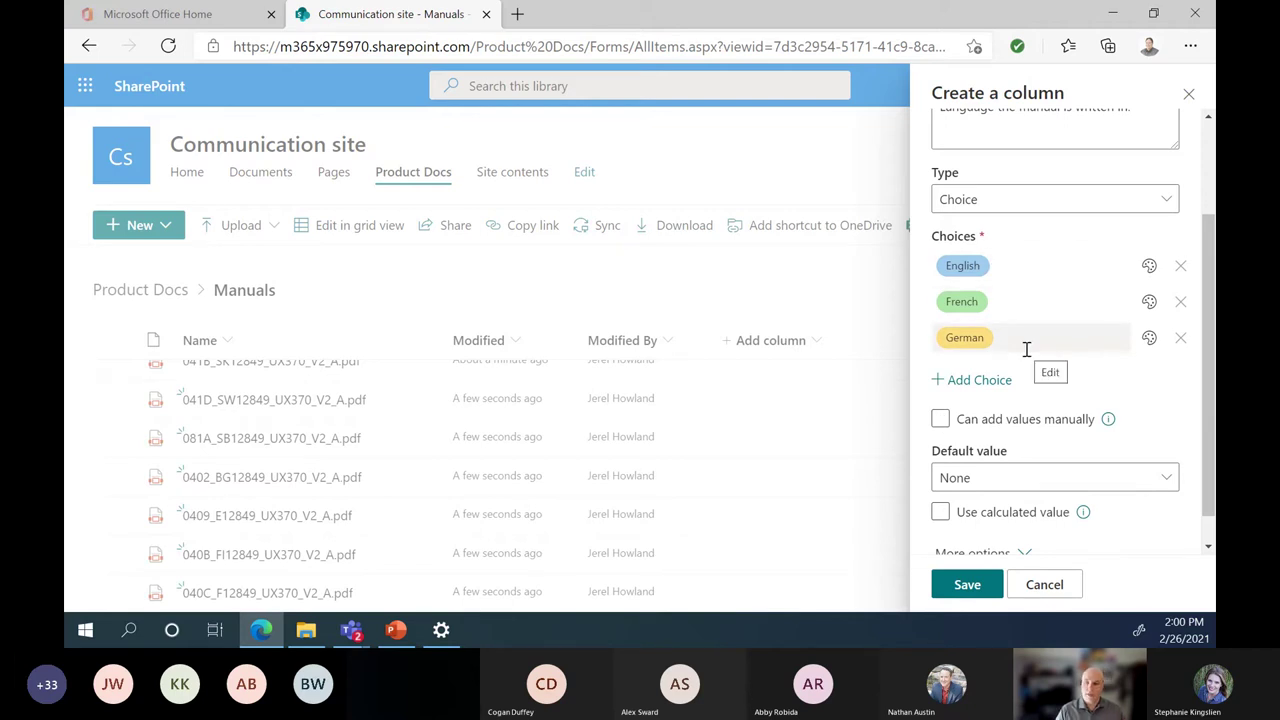
click(940, 421)
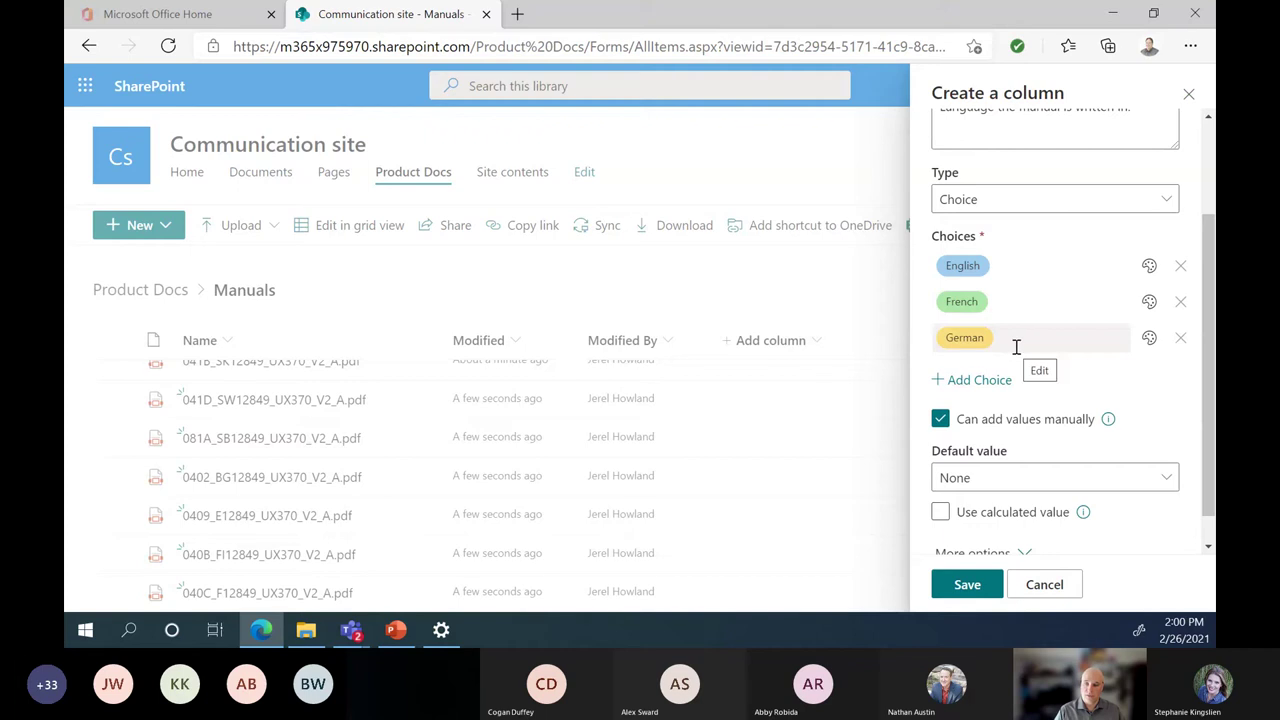
click(1095, 485)
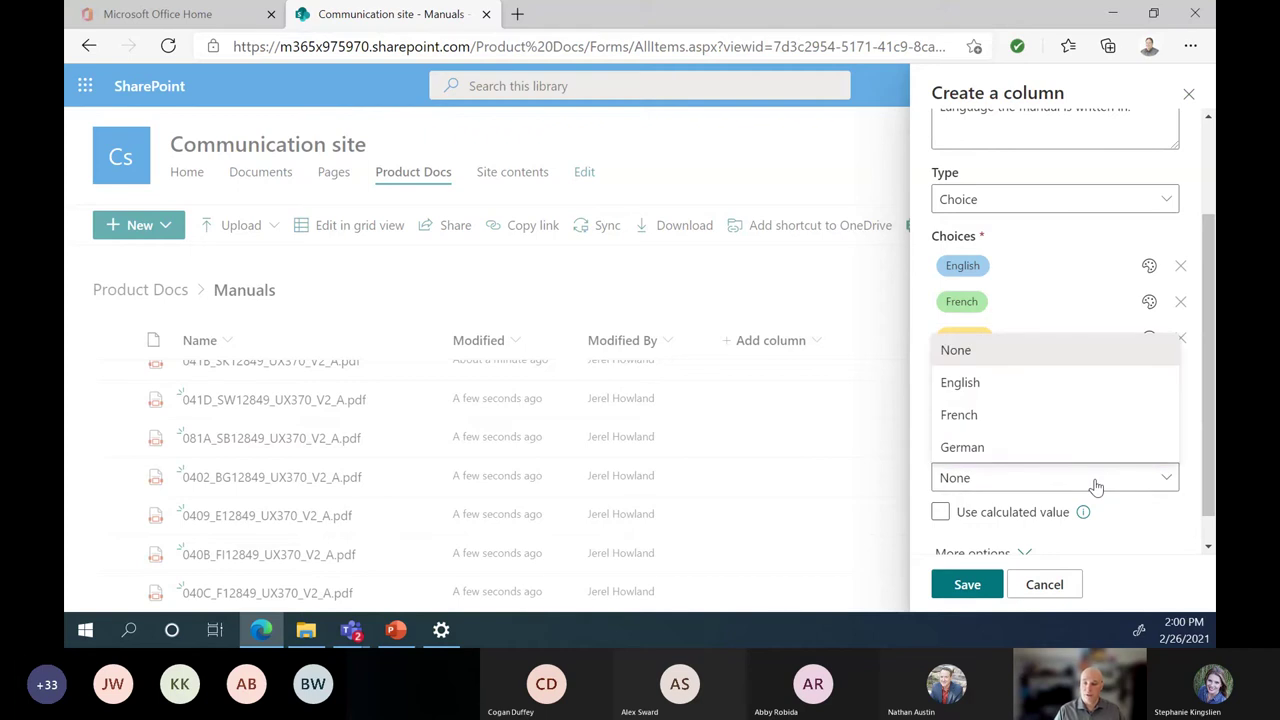
click(1054, 349)
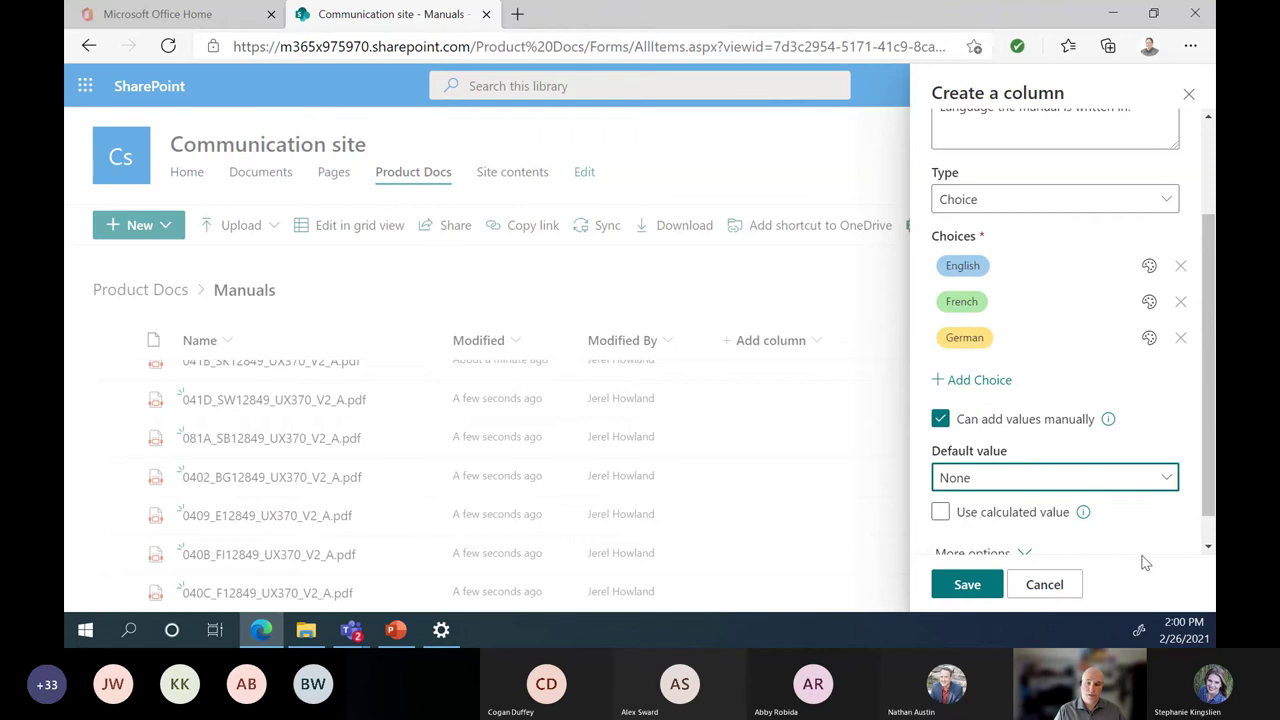
Step: Allow multiple selections in the Language column, leave it optional, and save the new column
scroll(1129, 515, down, 1)
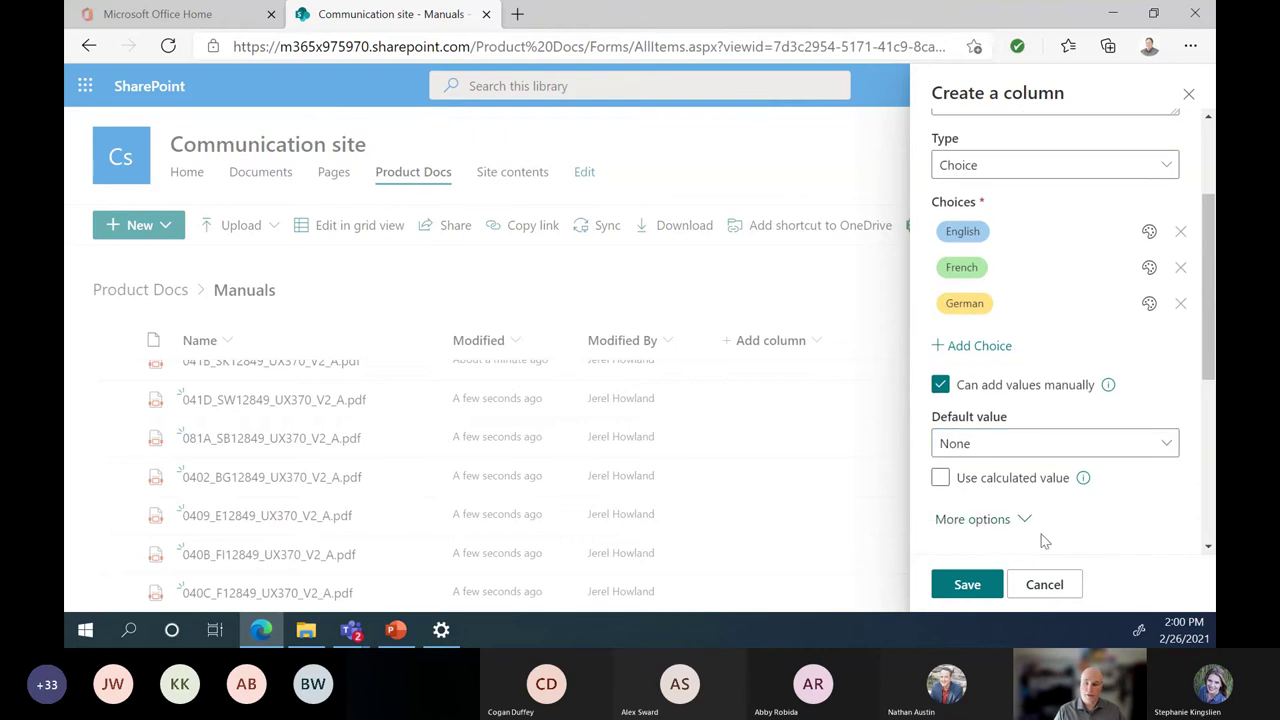
scroll(1180, 488, down, 5)
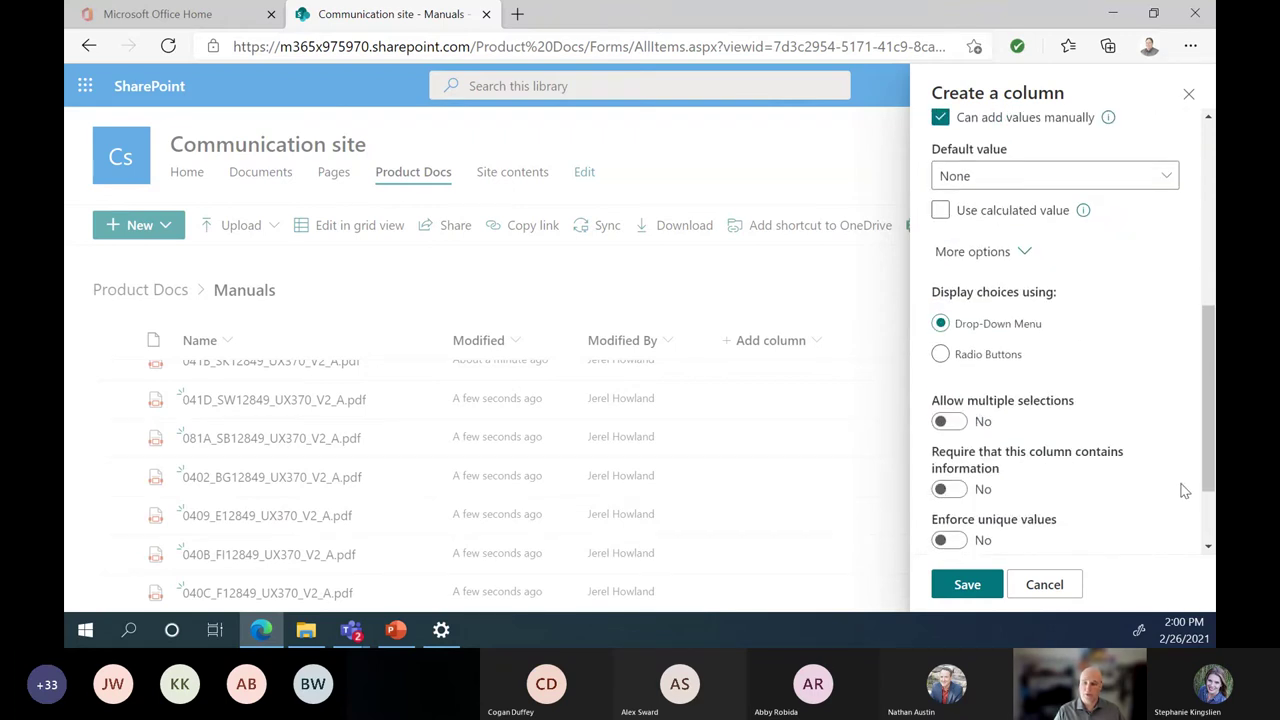
scroll(1180, 488, down, 2)
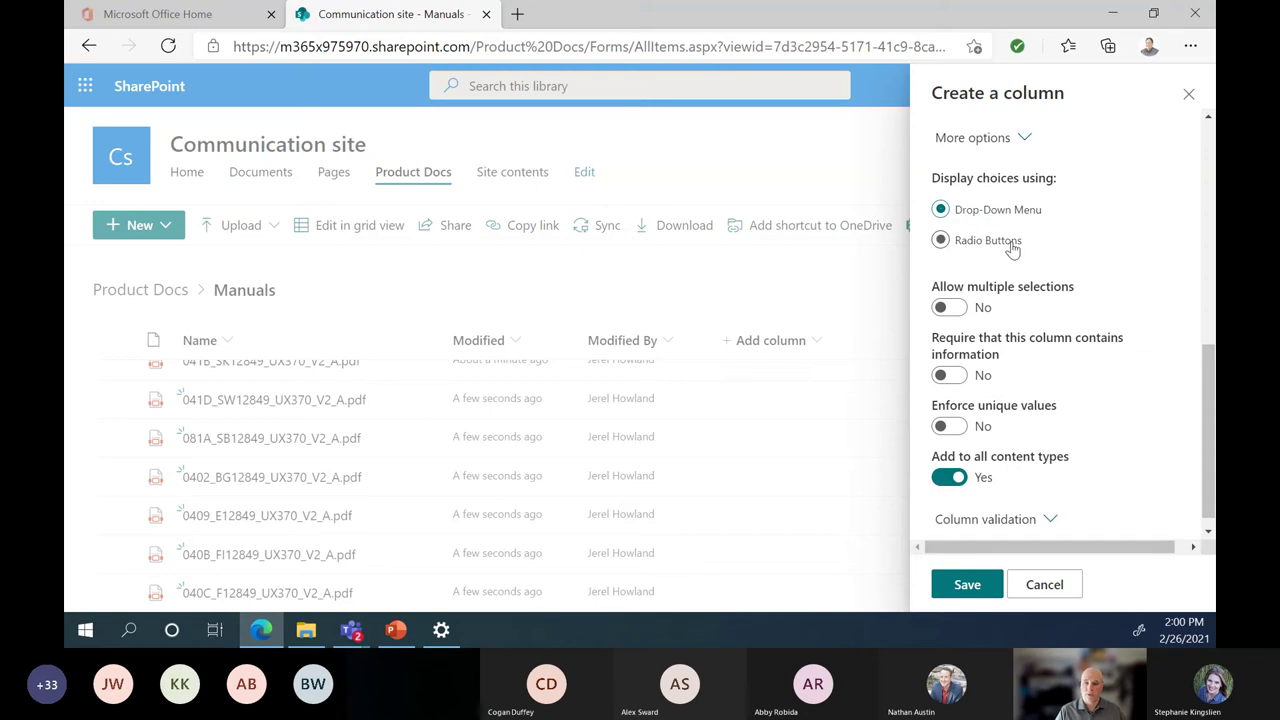
click(950, 310)
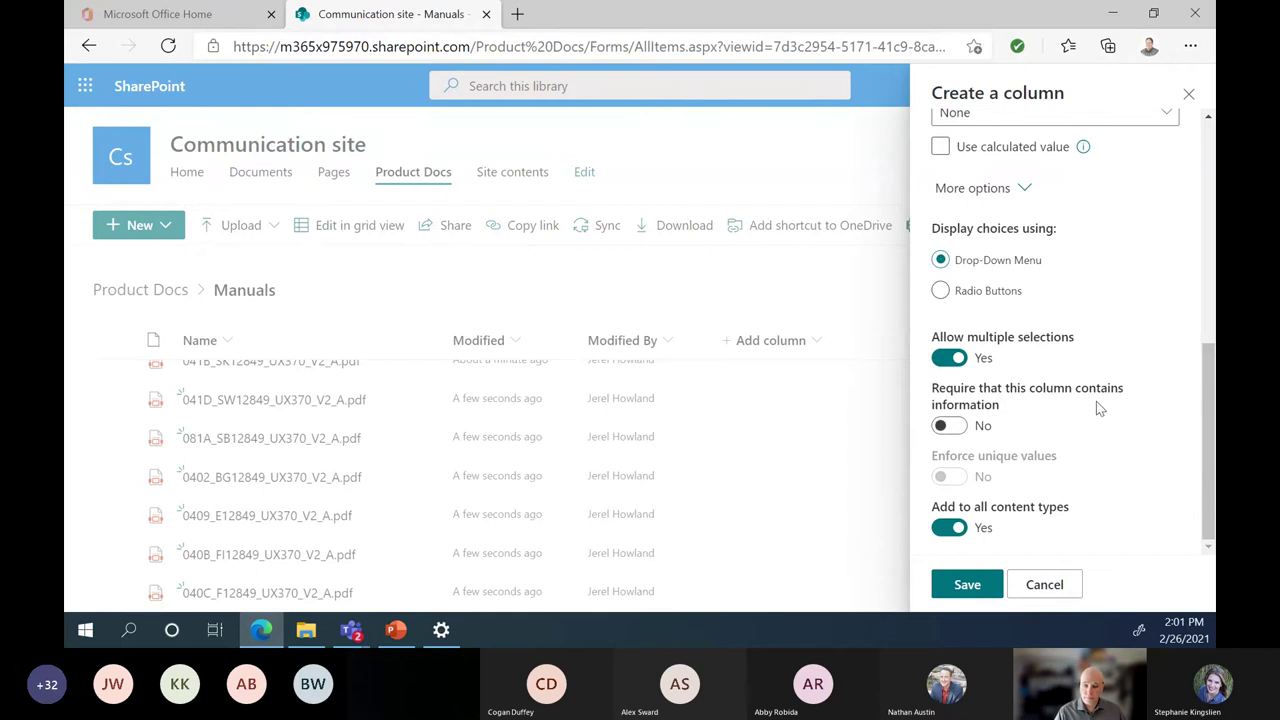
click(988, 427)
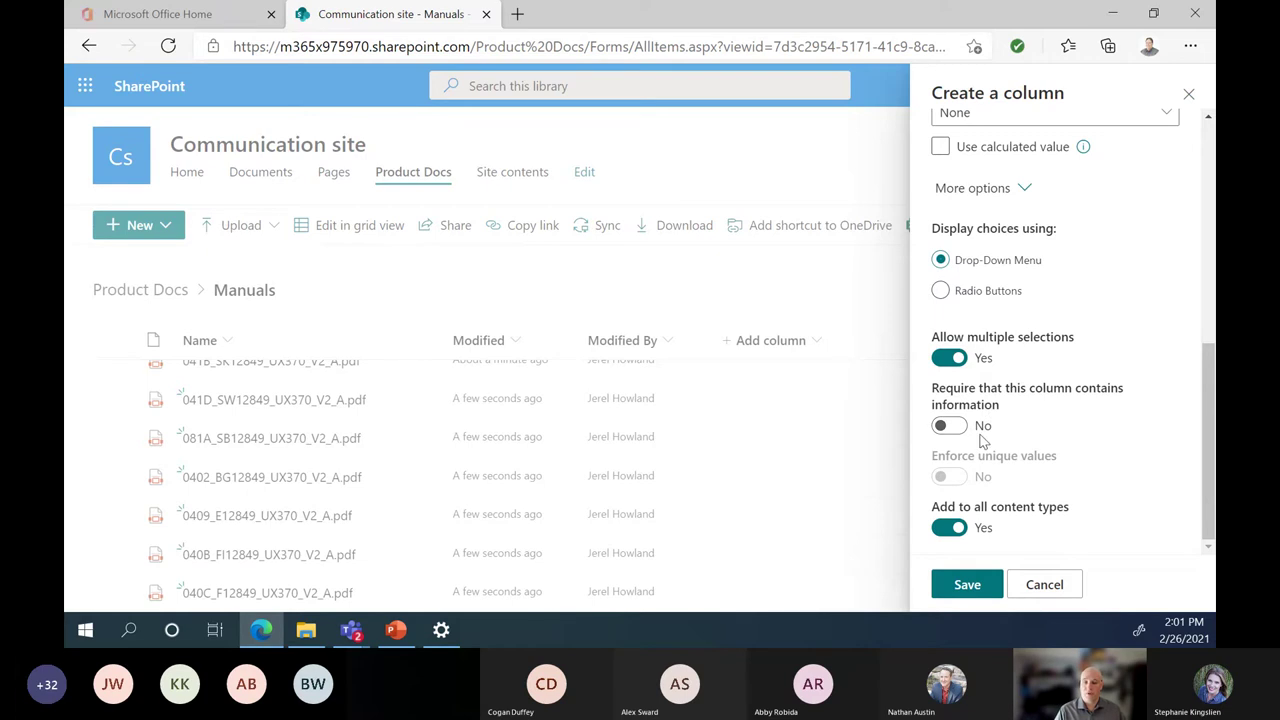
click(982, 424)
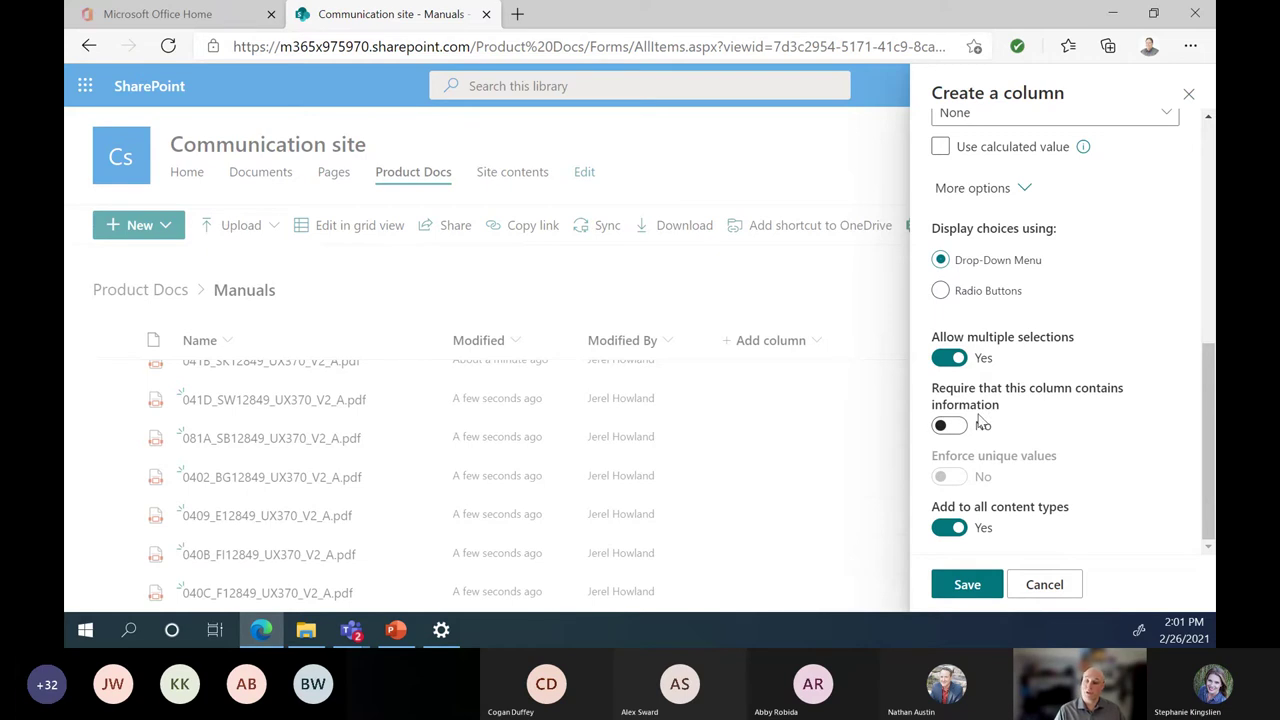
click(982, 588)
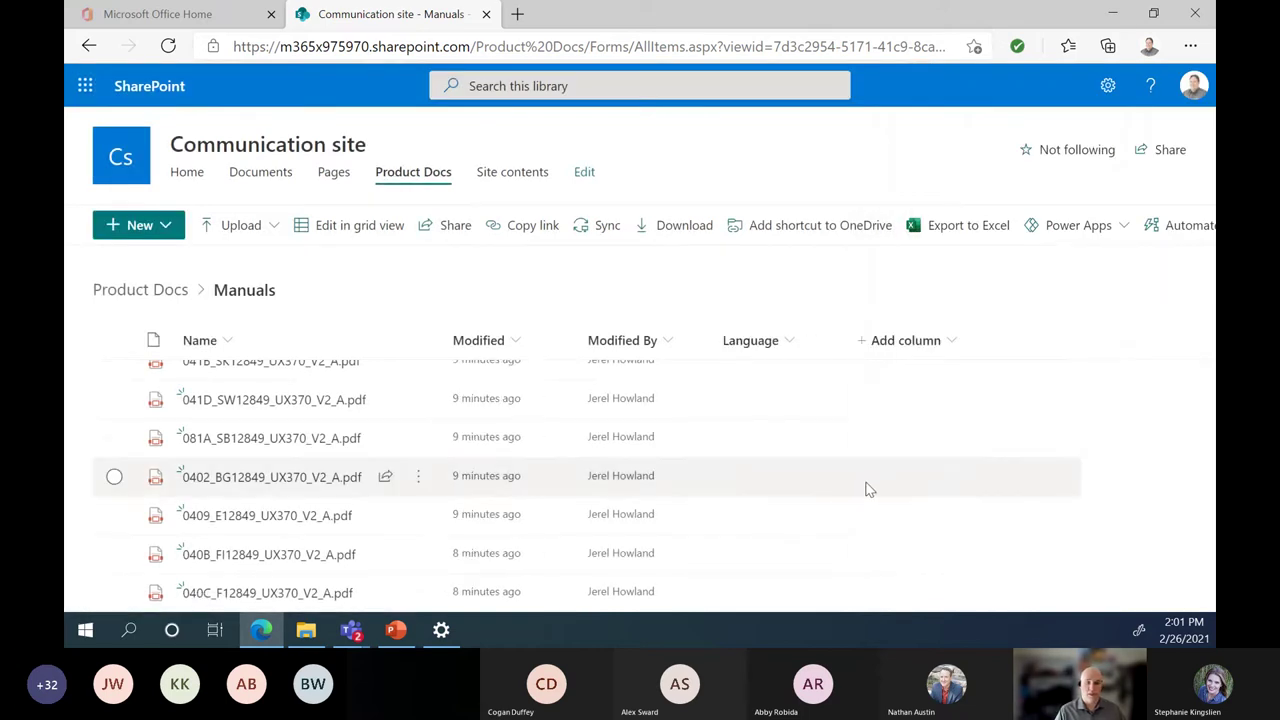
Step: Open the details of 040E_HUG12849_UX370_V2 _A.pdf and set its Language property to German
scroll(758, 447, up, 2)
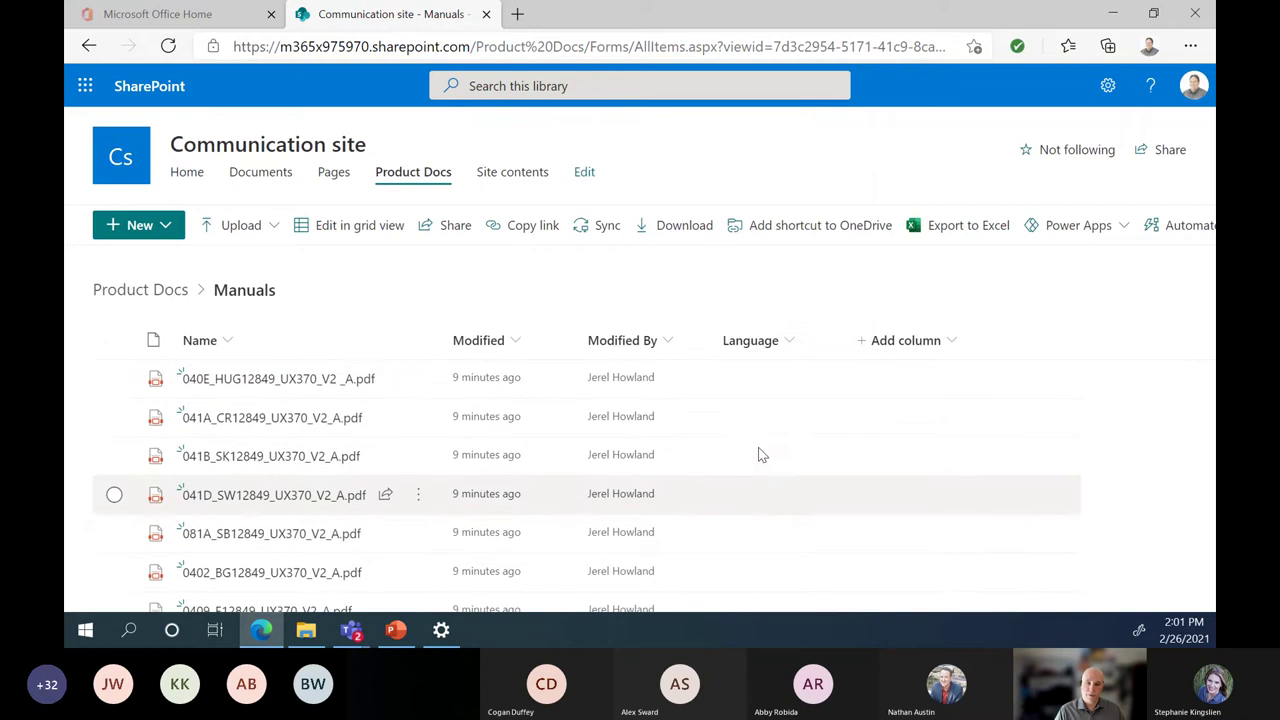
click(787, 380)
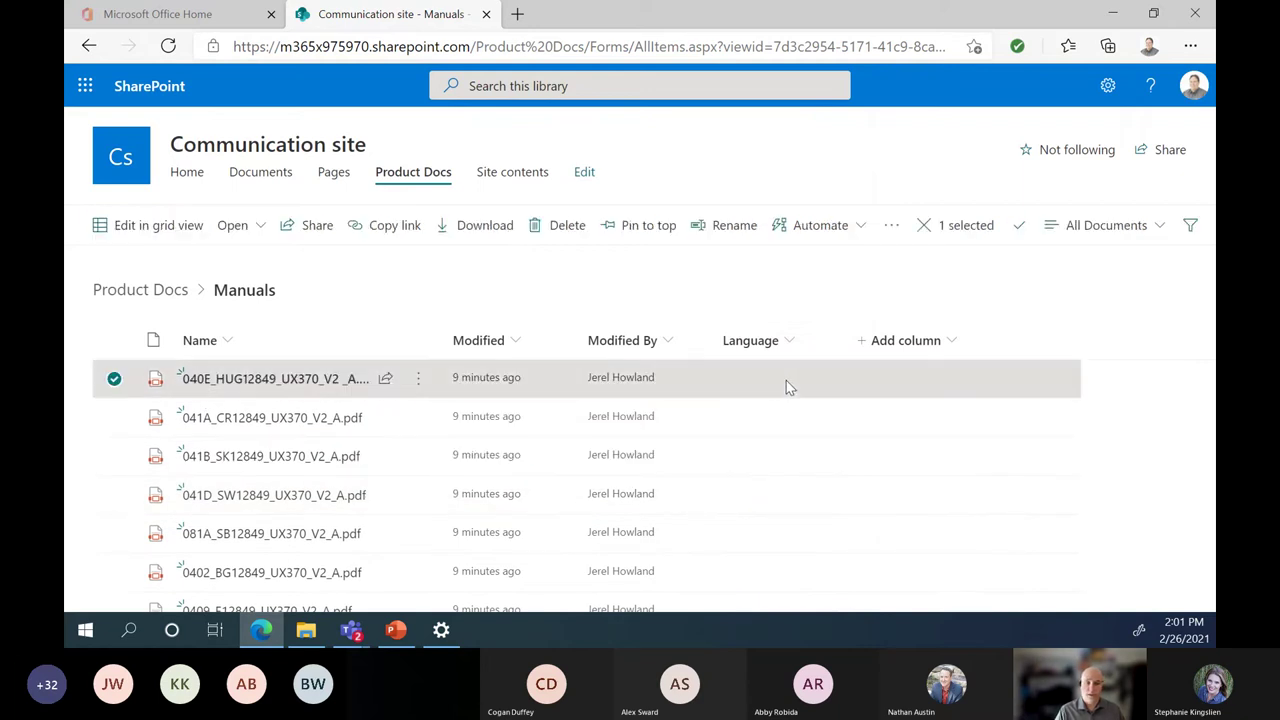
click(419, 379)
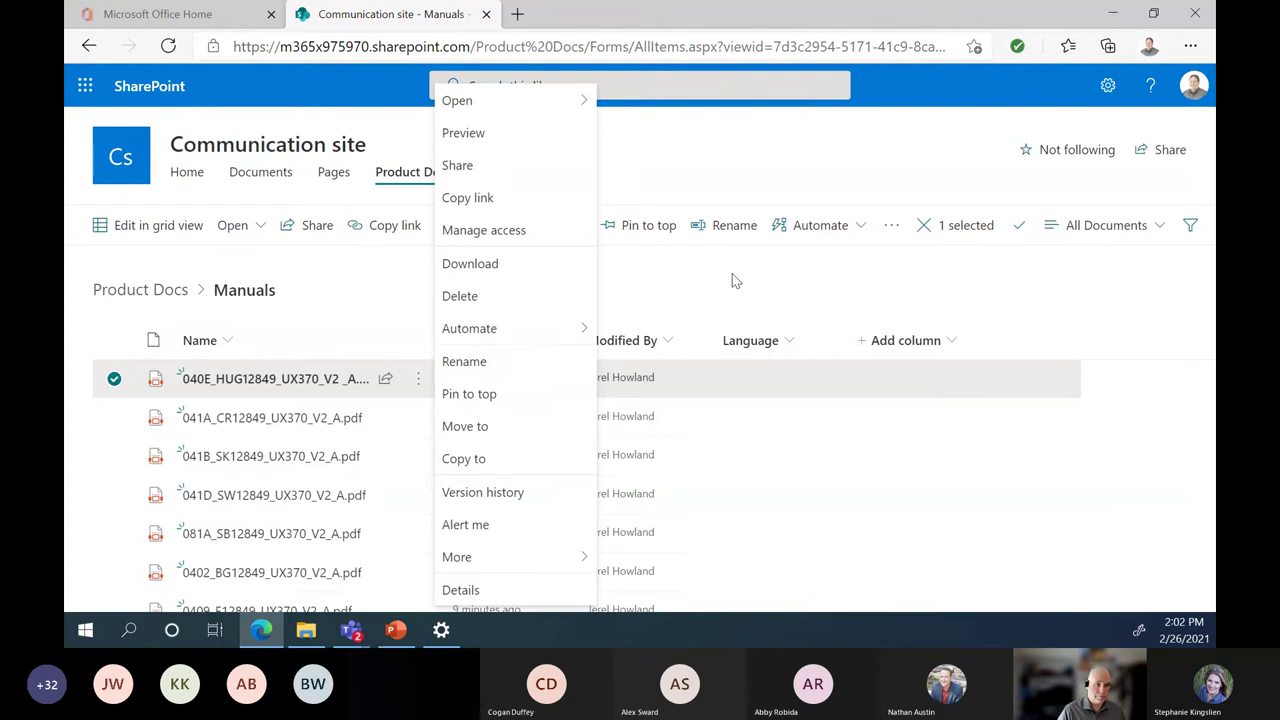
click(517, 592)
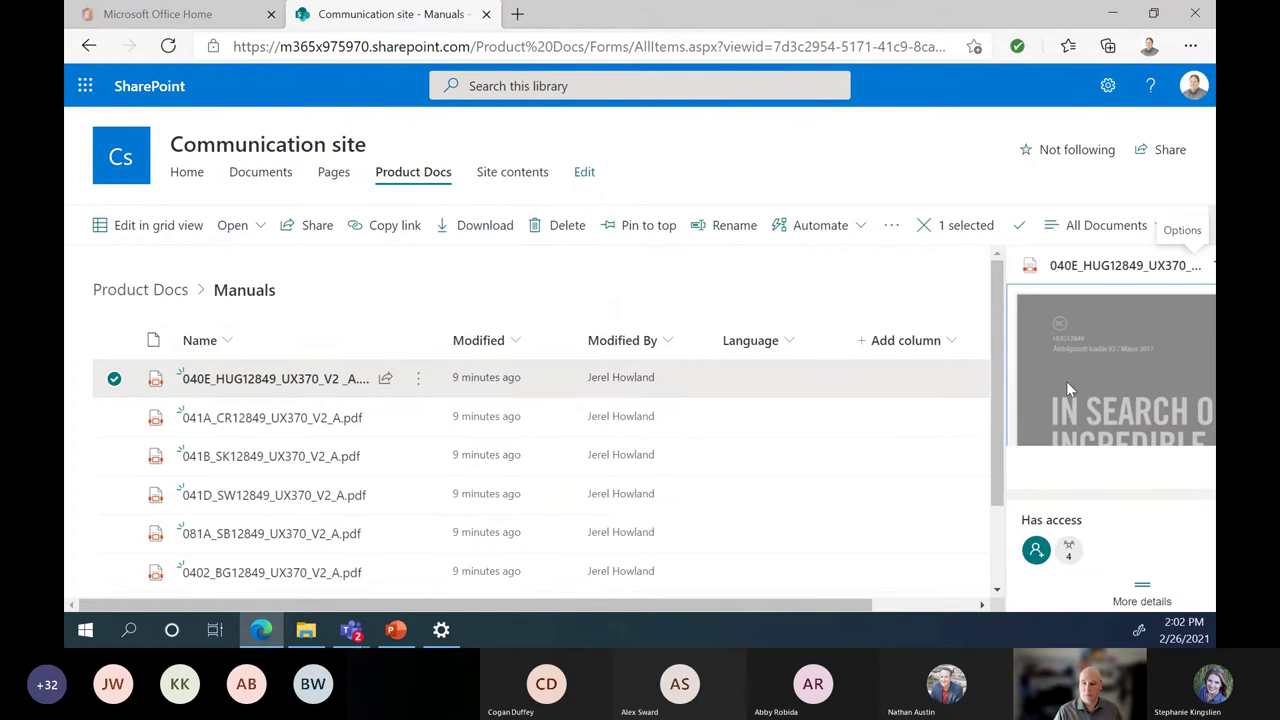
scroll(1150, 478, down, 2)
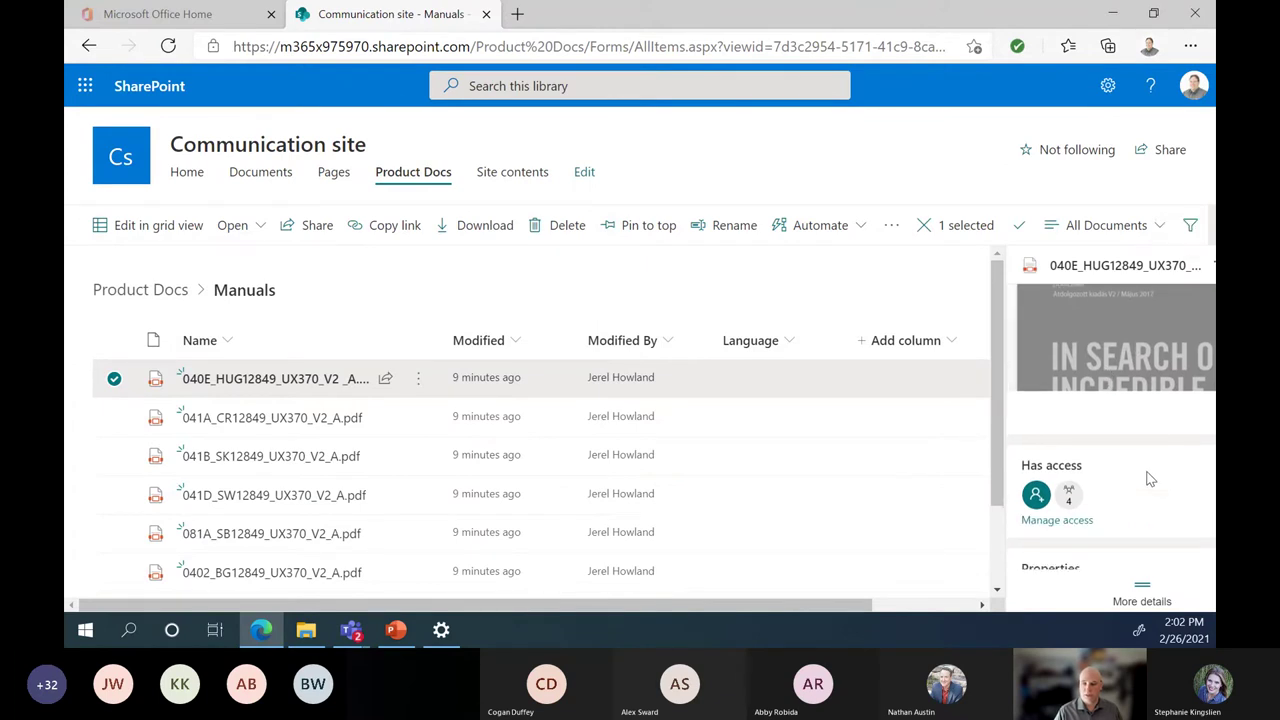
scroll(1155, 490, down, 4)
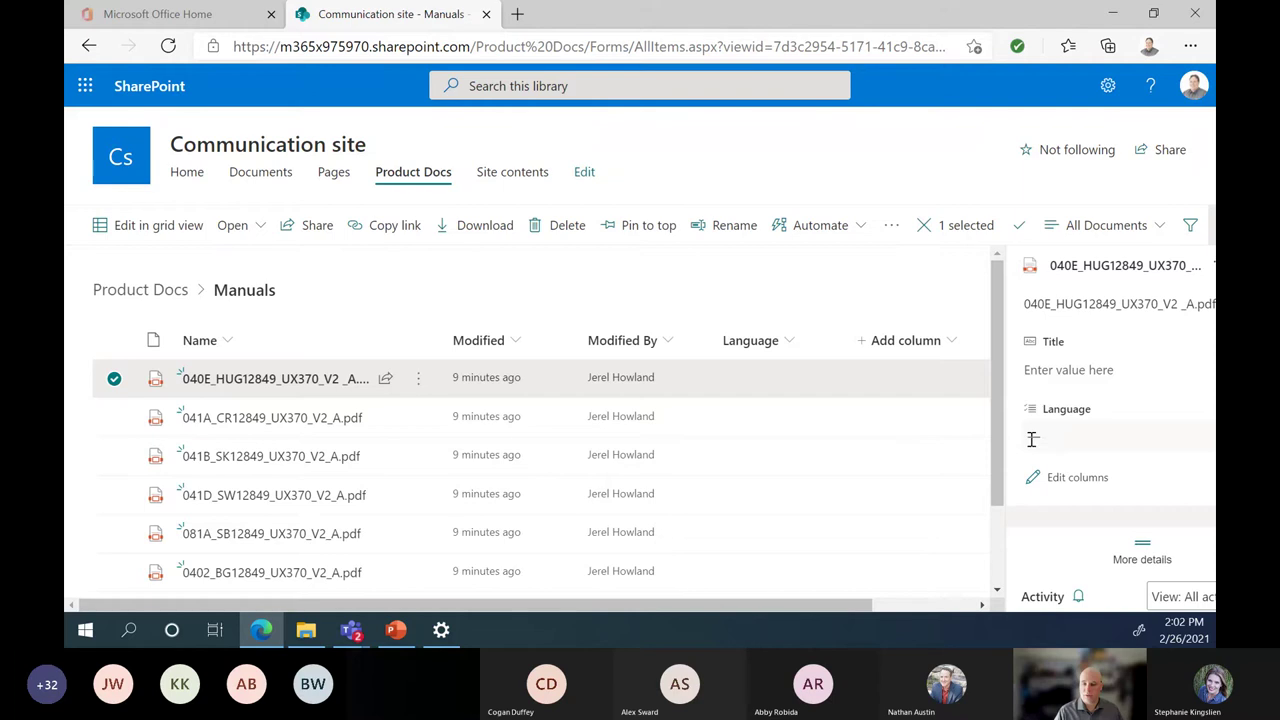
click(1032, 440)
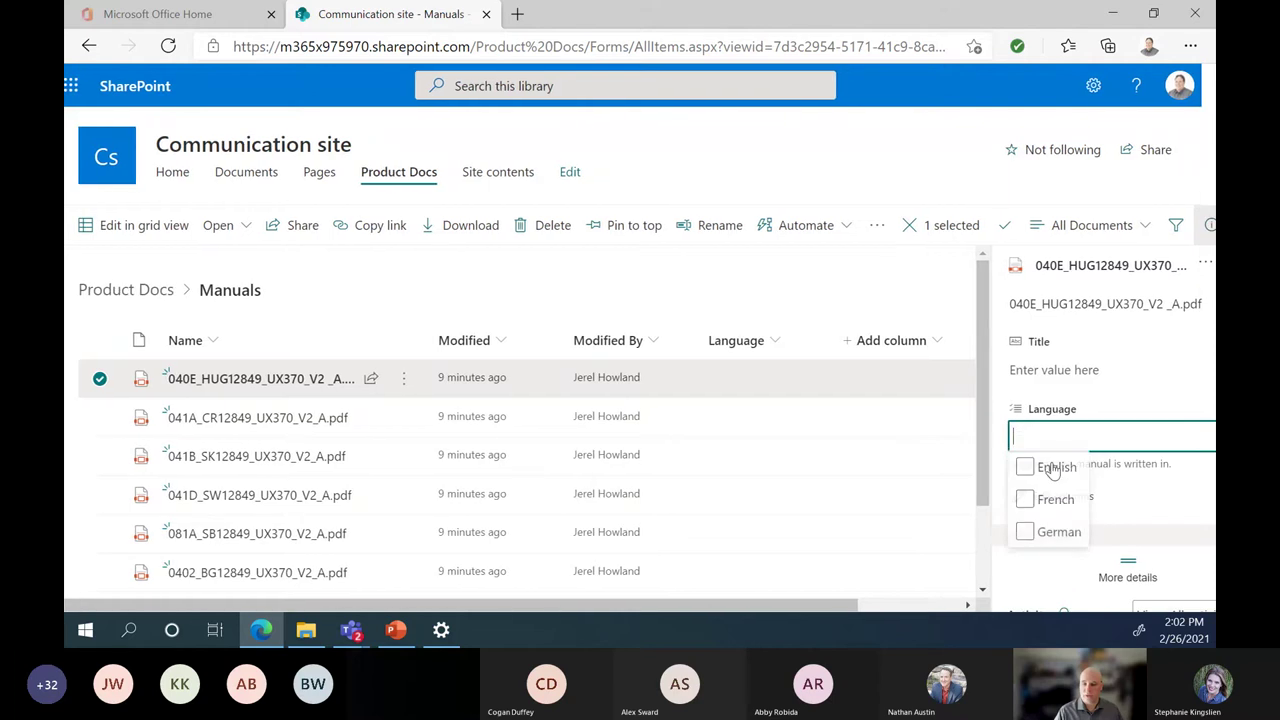
click(1026, 534)
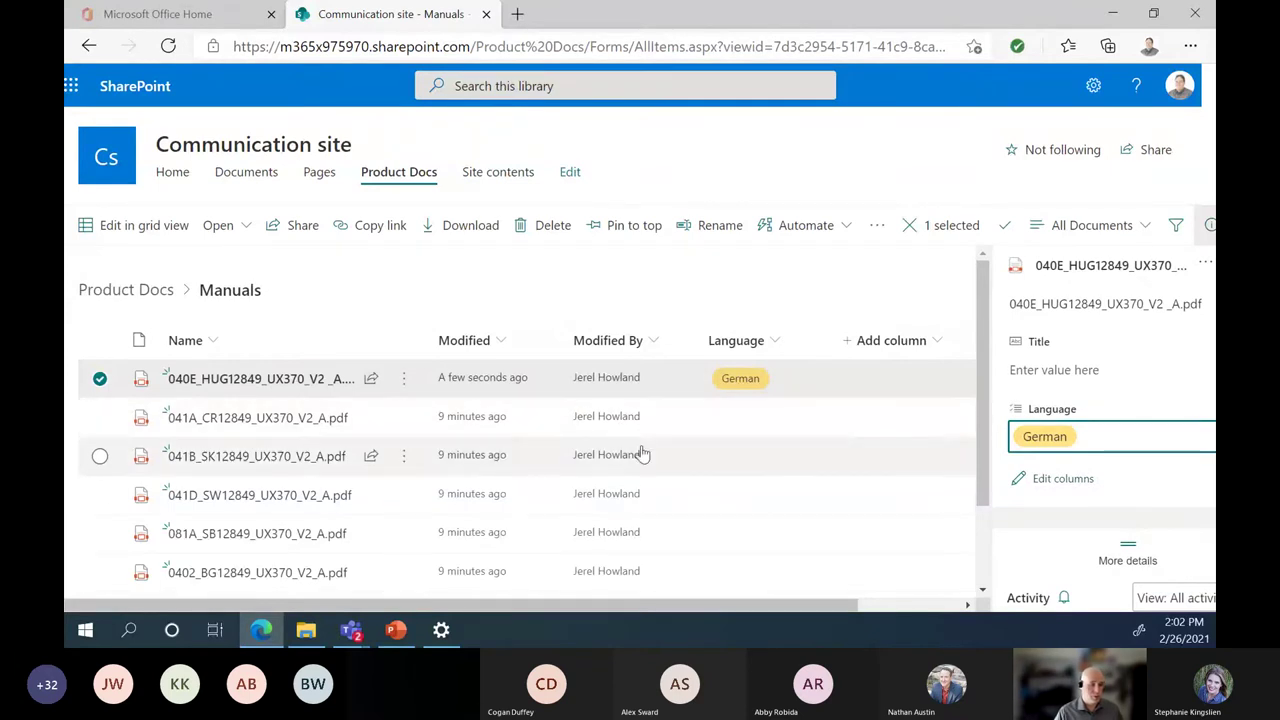
Step: Set the Language of 041A_CR12849_UX370_V2_A.pdf to French and select 041B_SK12849_UX370_V2_A.pdf
click(732, 418)
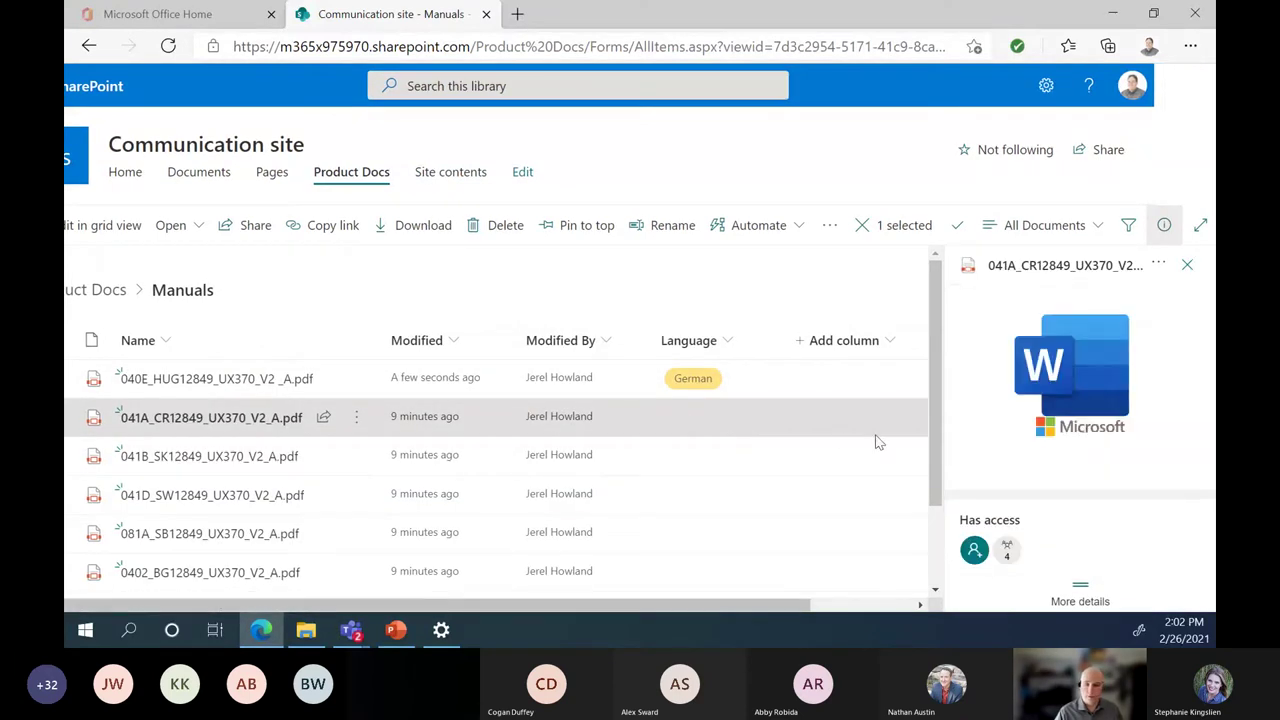
scroll(1123, 475, down, 3)
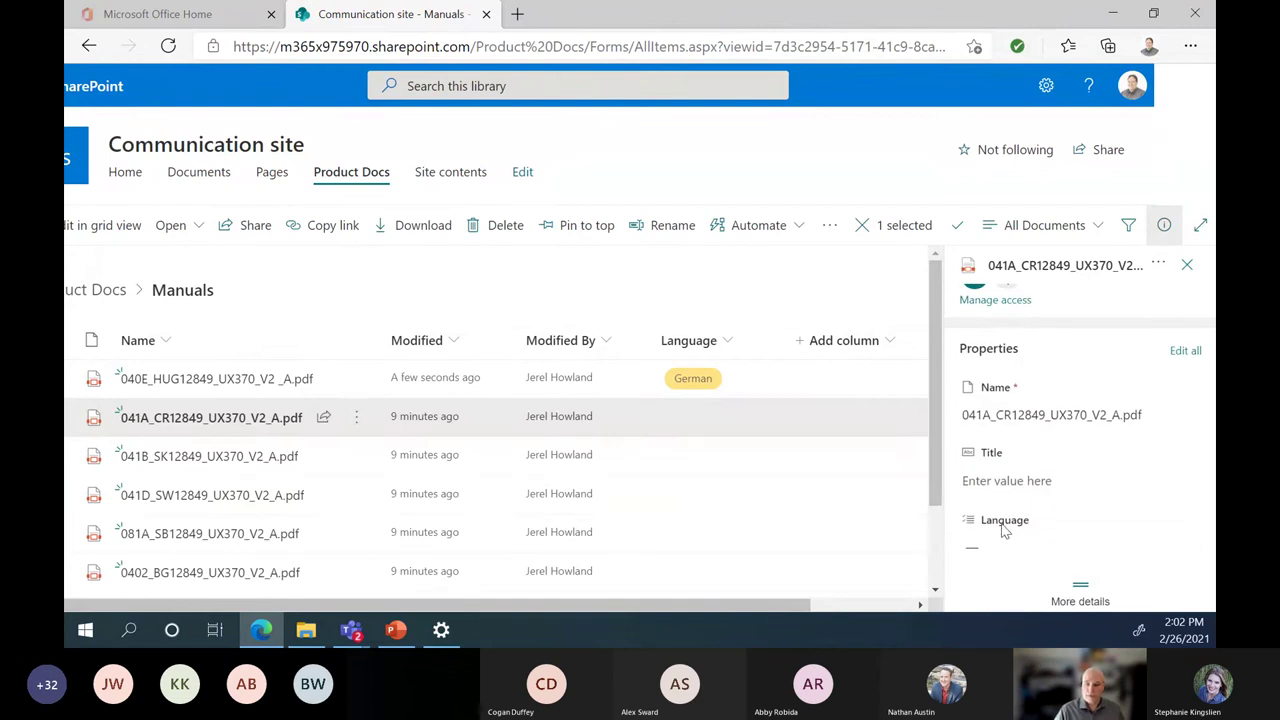
click(986, 553)
click(977, 483)
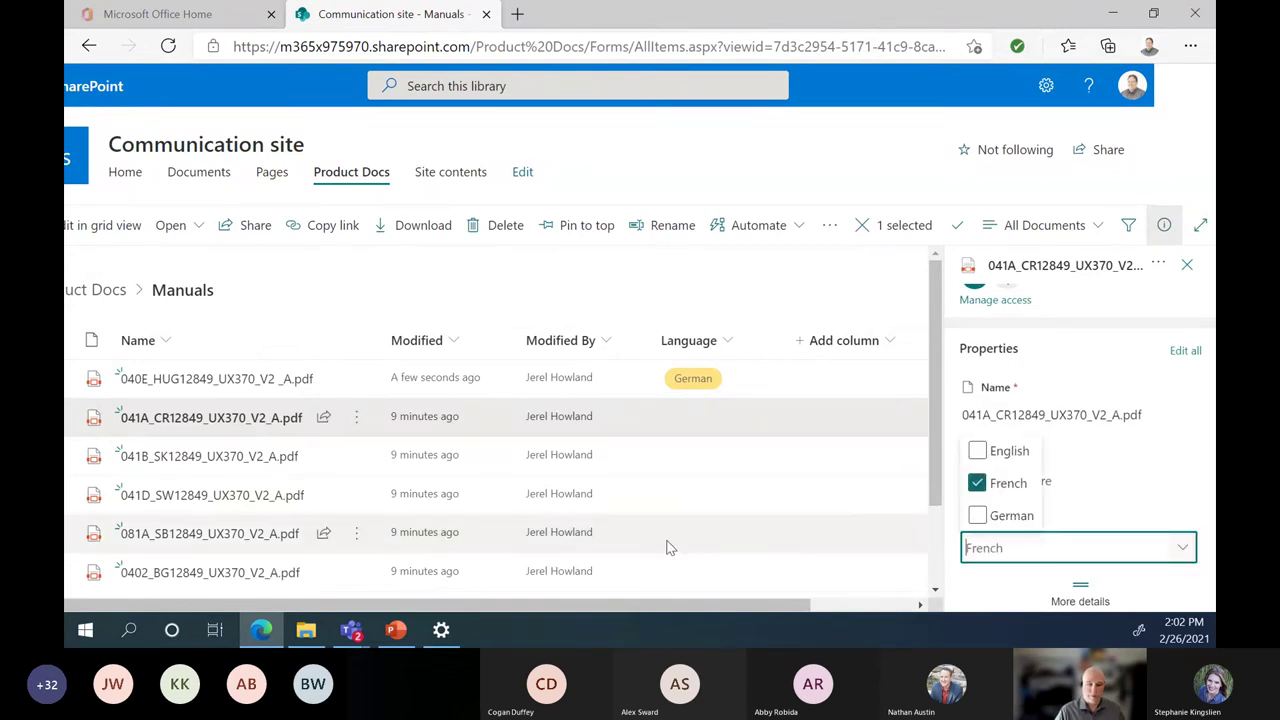
click(673, 460)
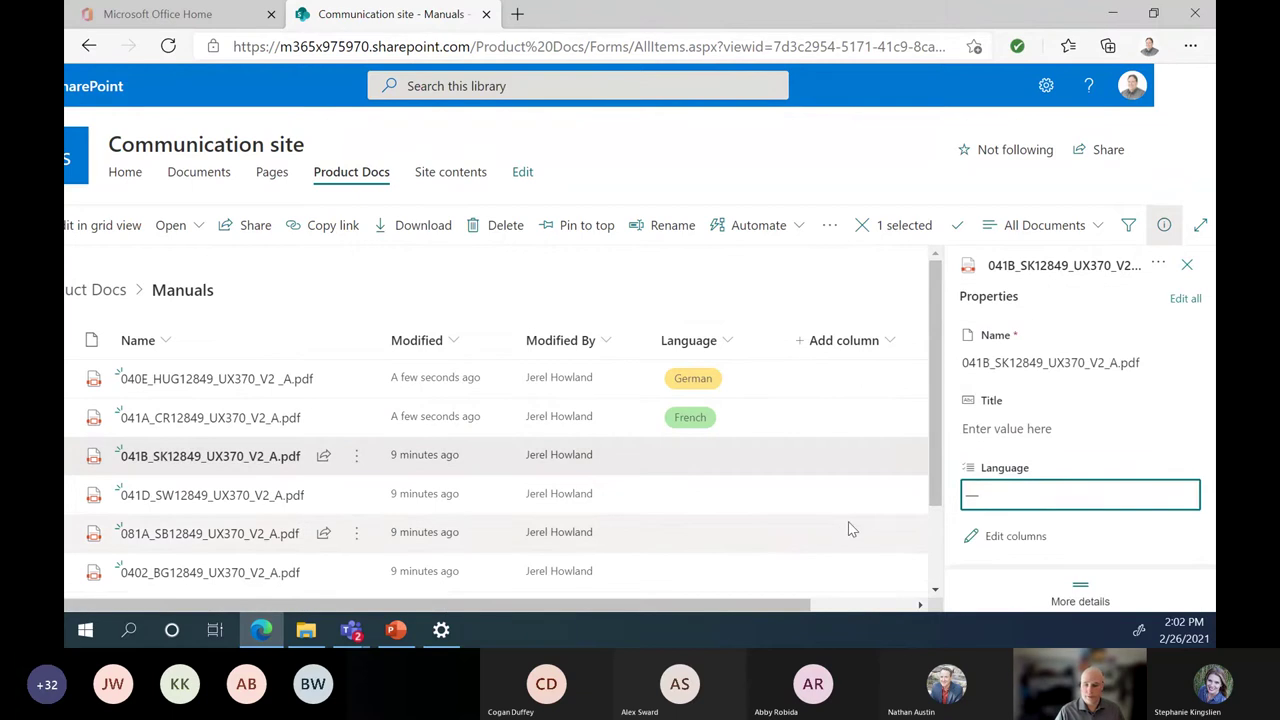
click(1030, 542)
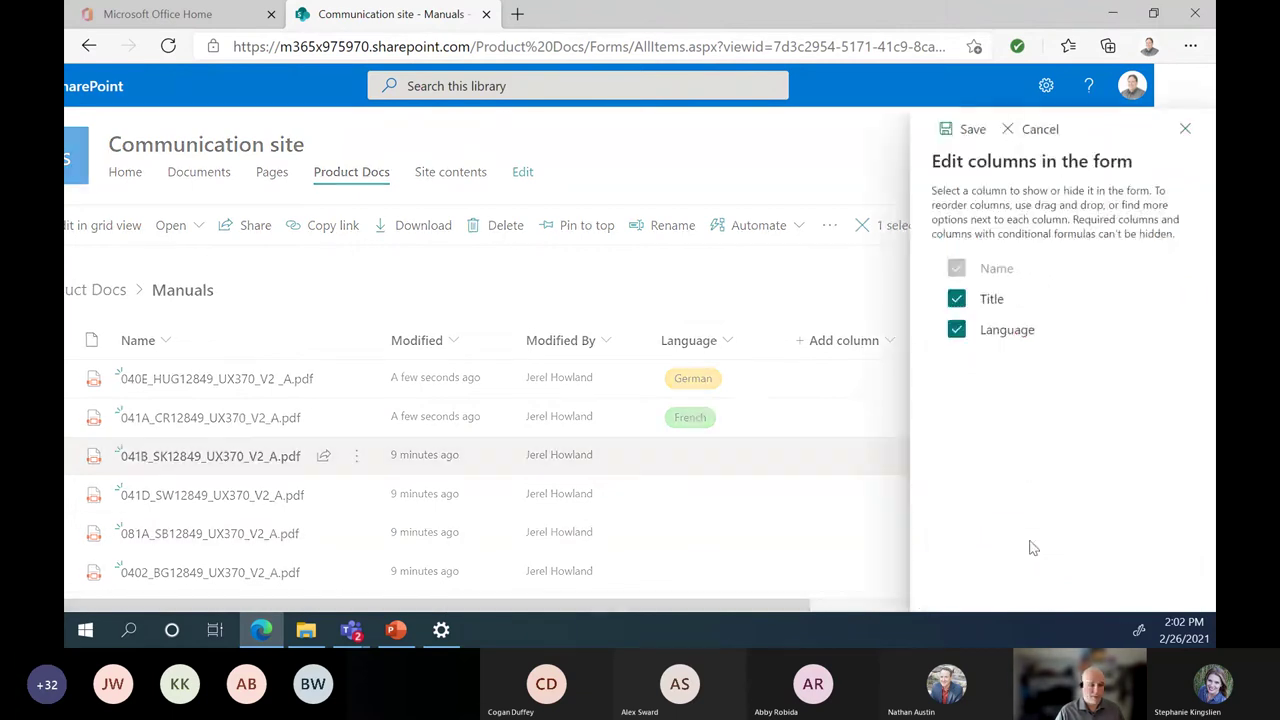
click(982, 300)
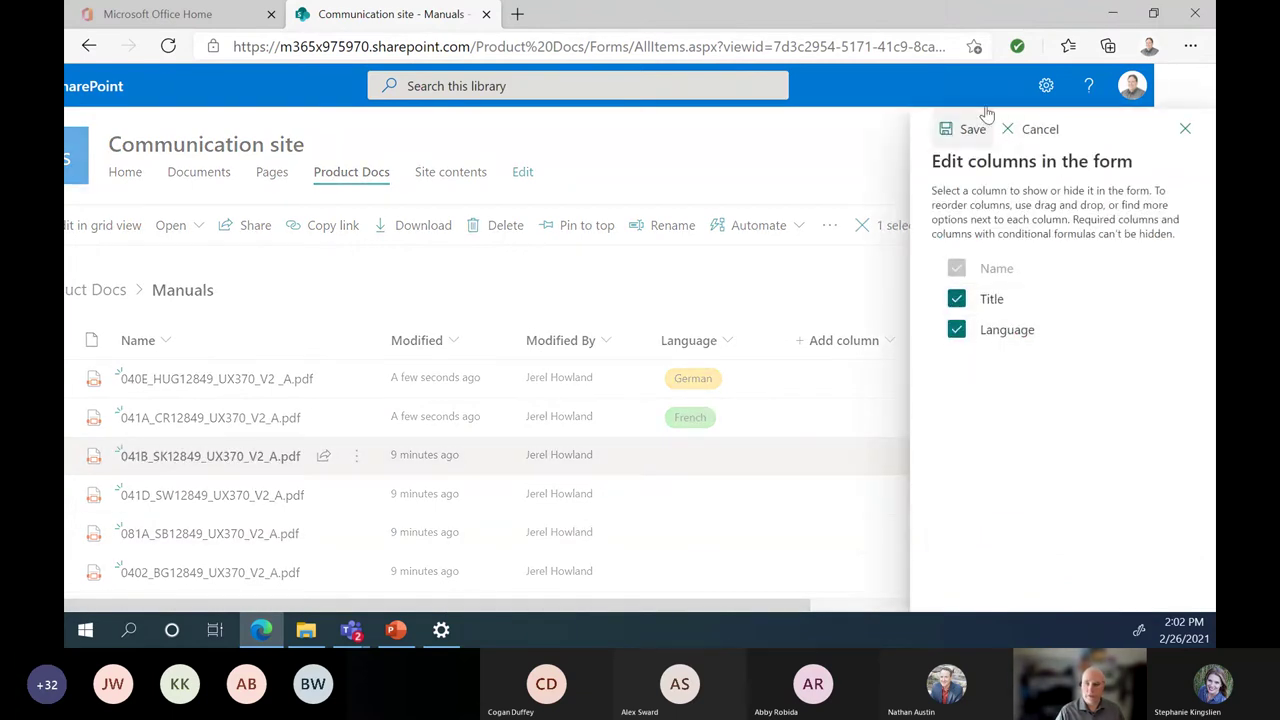
click(1040, 129)
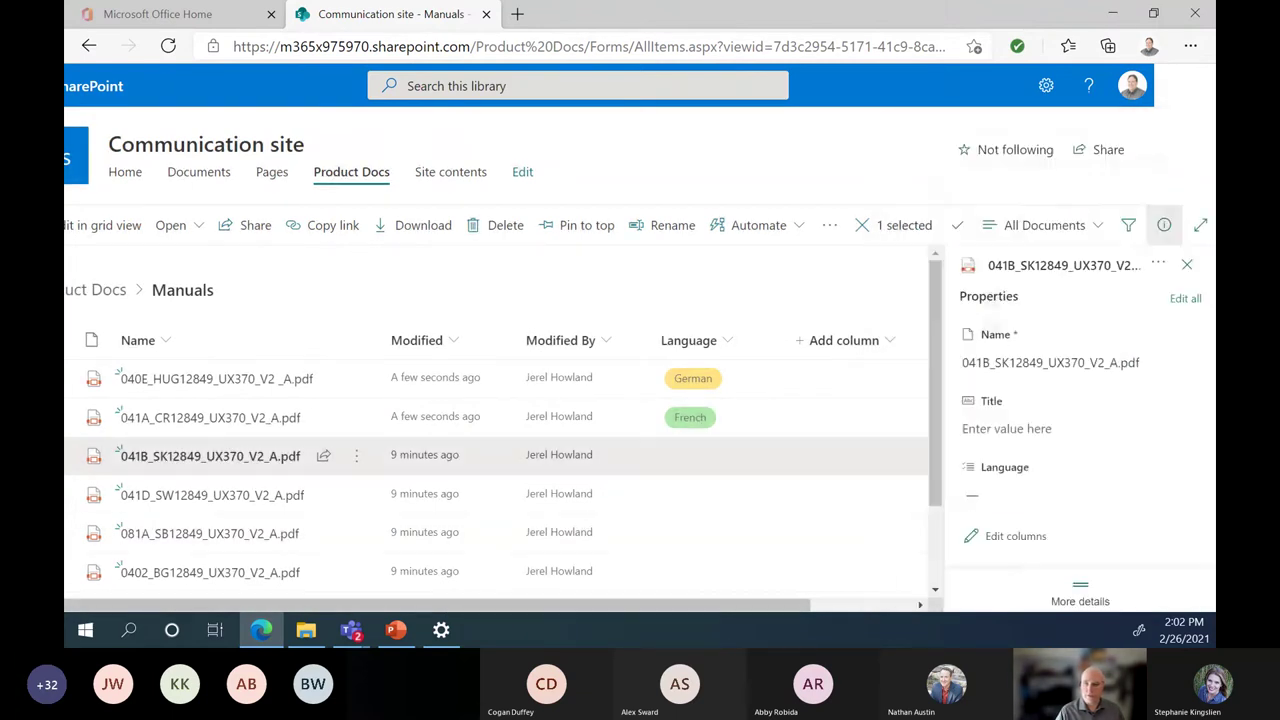
Step: Set the Language of 041B_SK12849_UX370_V2_A.pdf to English
click(1008, 497)
click(978, 403)
click(975, 431)
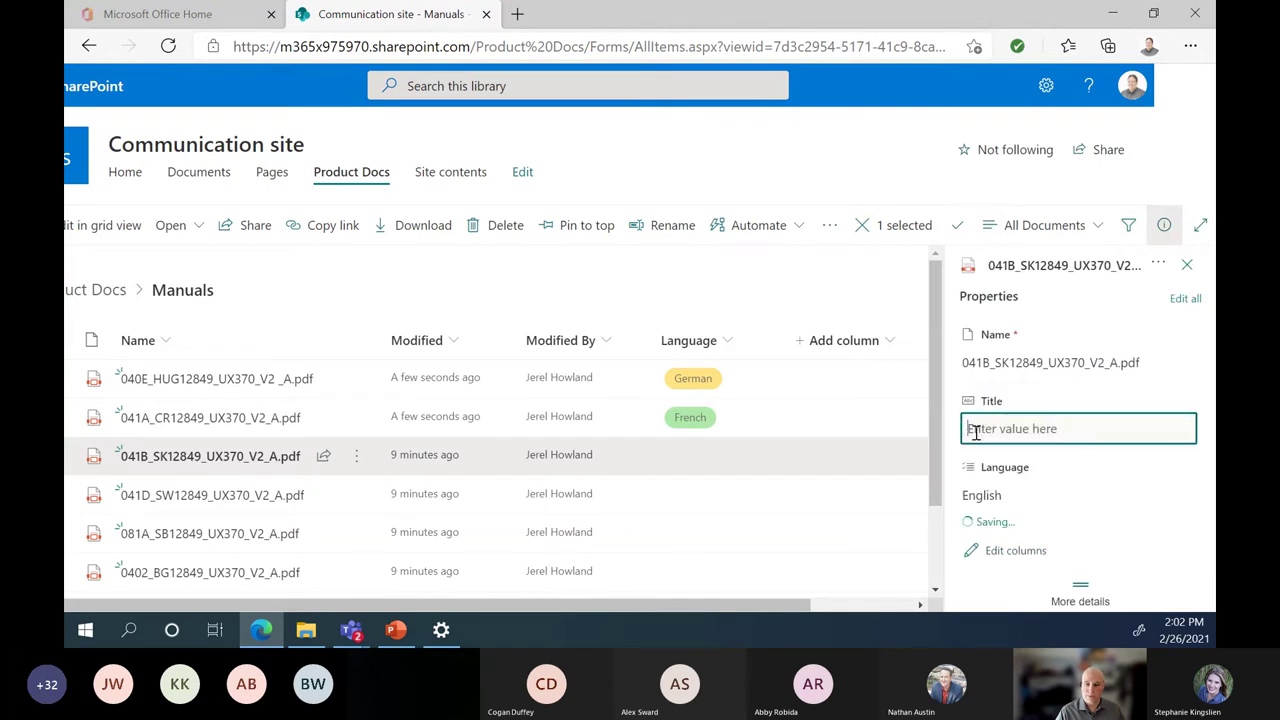
Step: Add French as a second Language value for 041B_SK12849_UX370_V2_A.pdf, keeping English selected
click(692, 494)
click(736, 453)
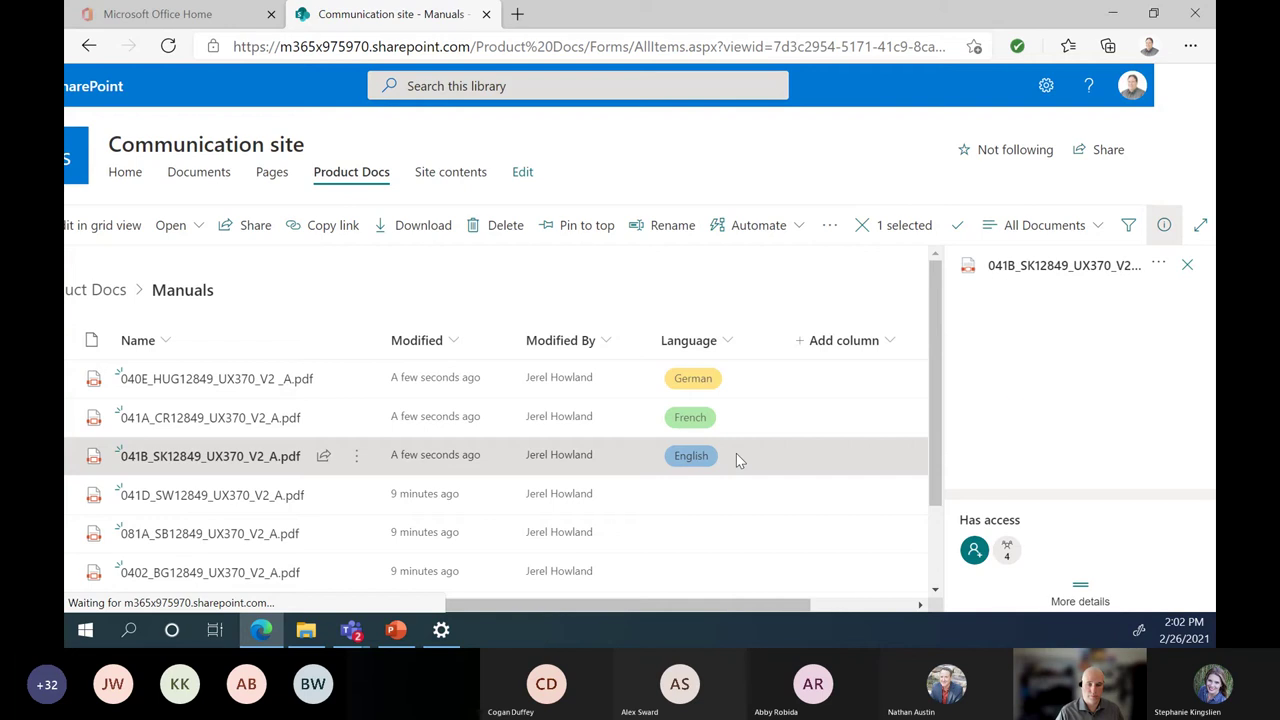
scroll(1095, 477, down, 2)
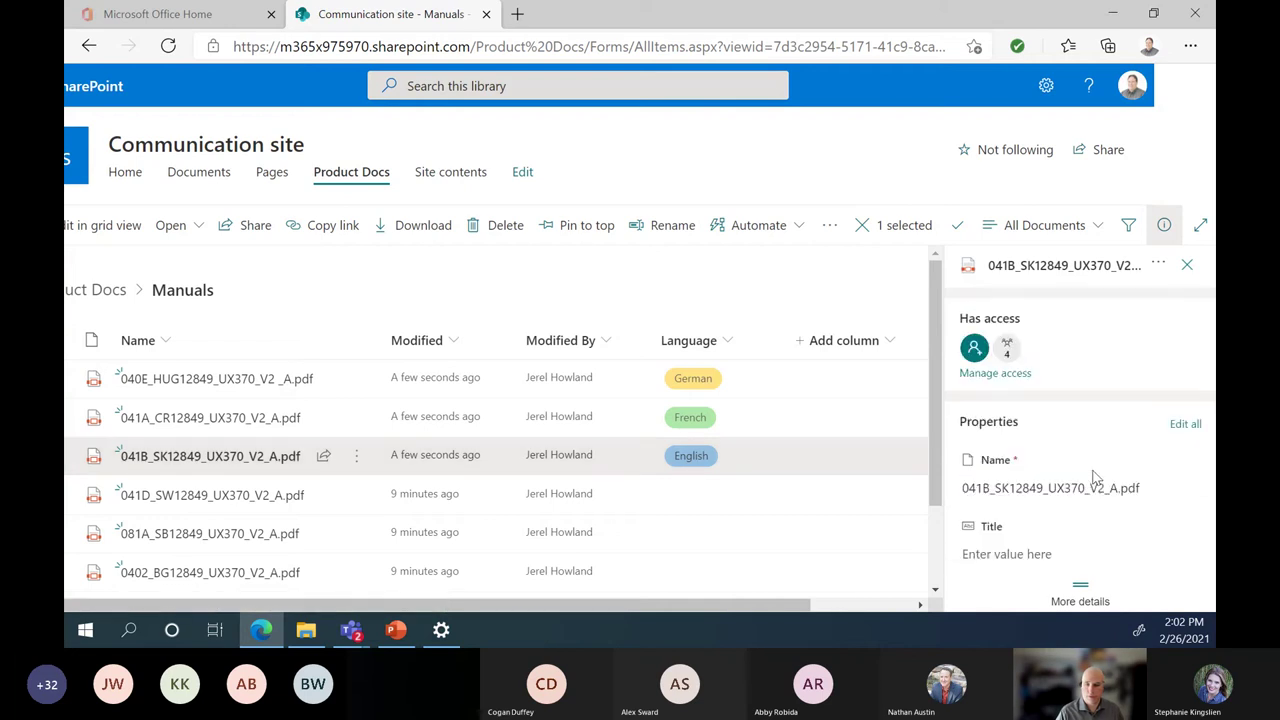
scroll(1093, 475, down, 2)
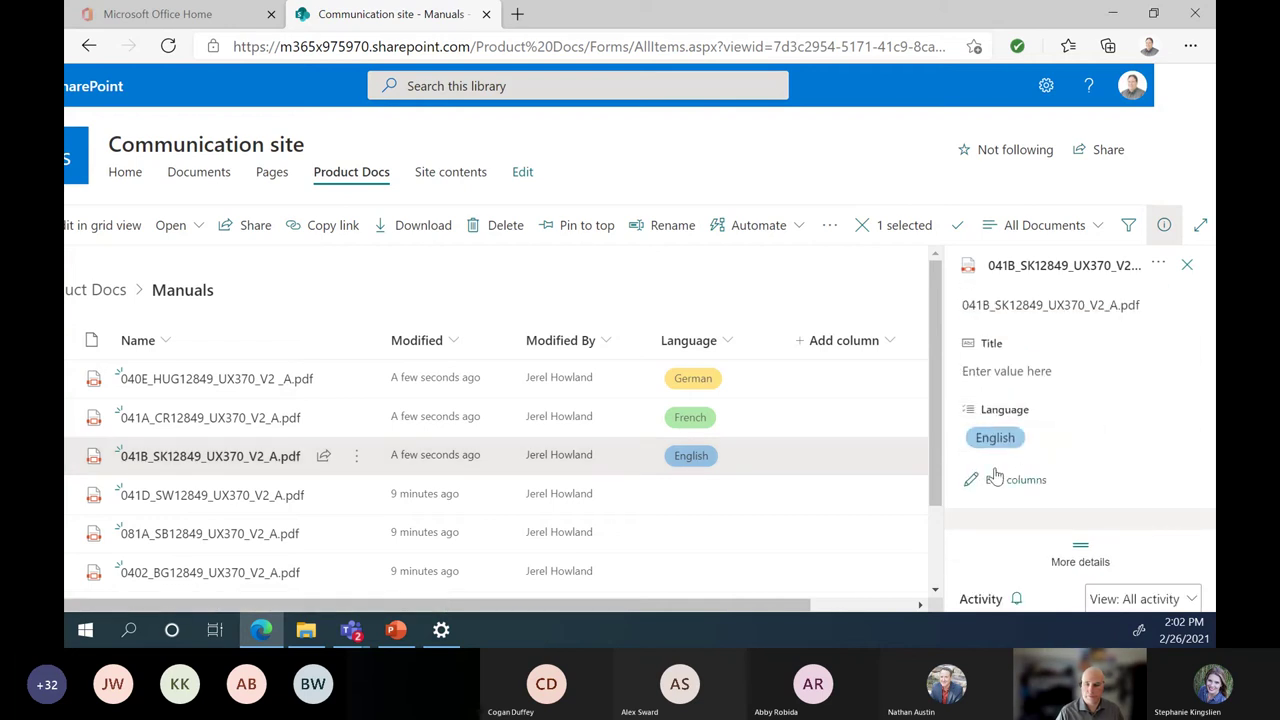
click(997, 438)
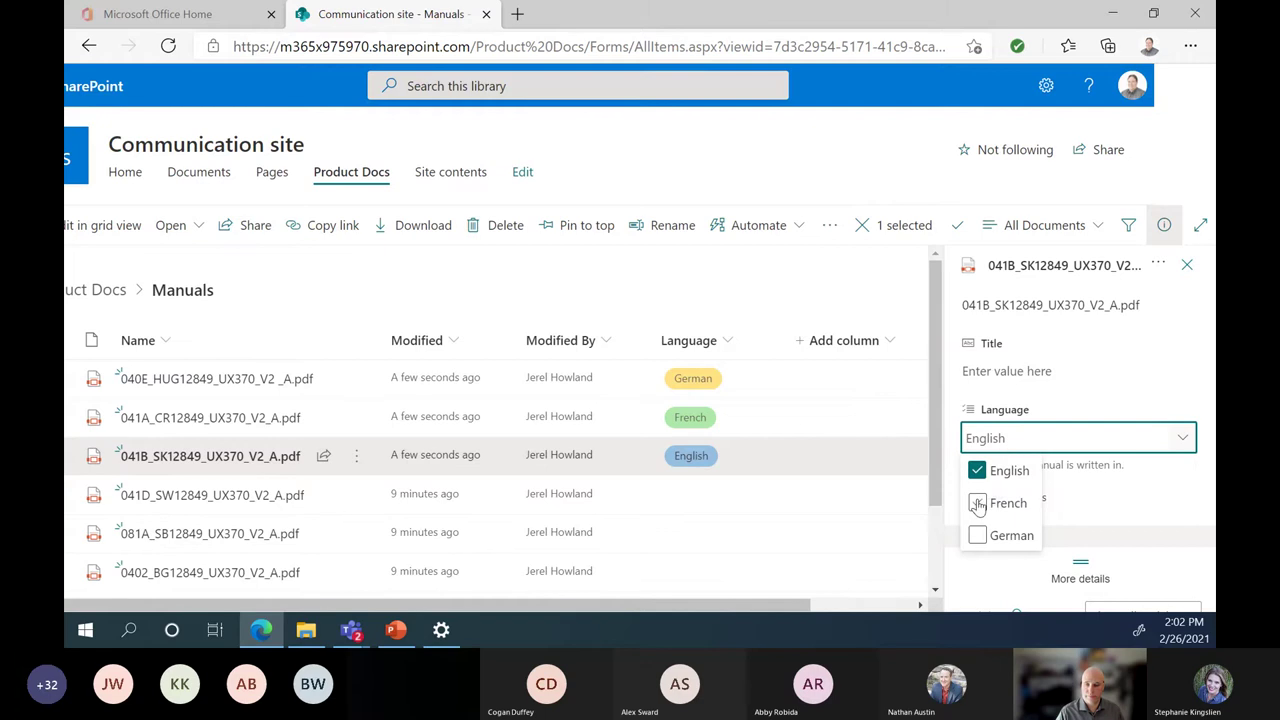
click(977, 504)
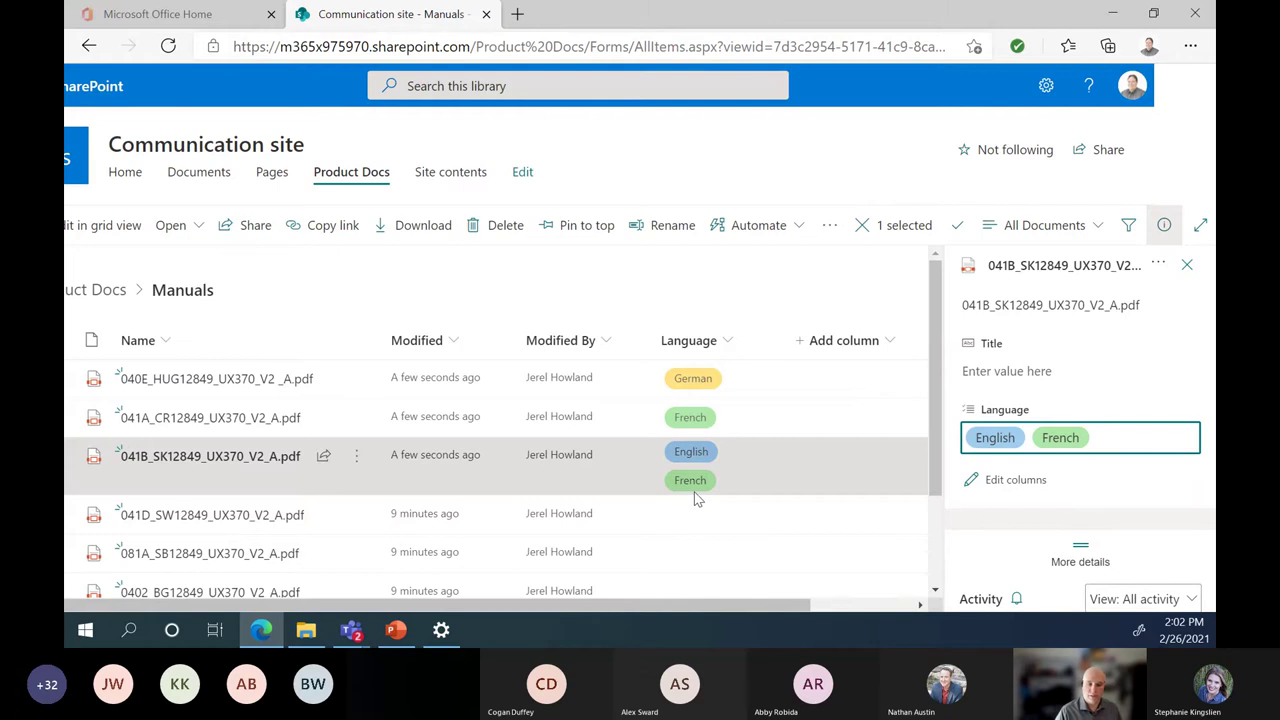
Step: Select 041D_SW12849_UX370_V2_A.pdf and set its Language property to English
click(703, 524)
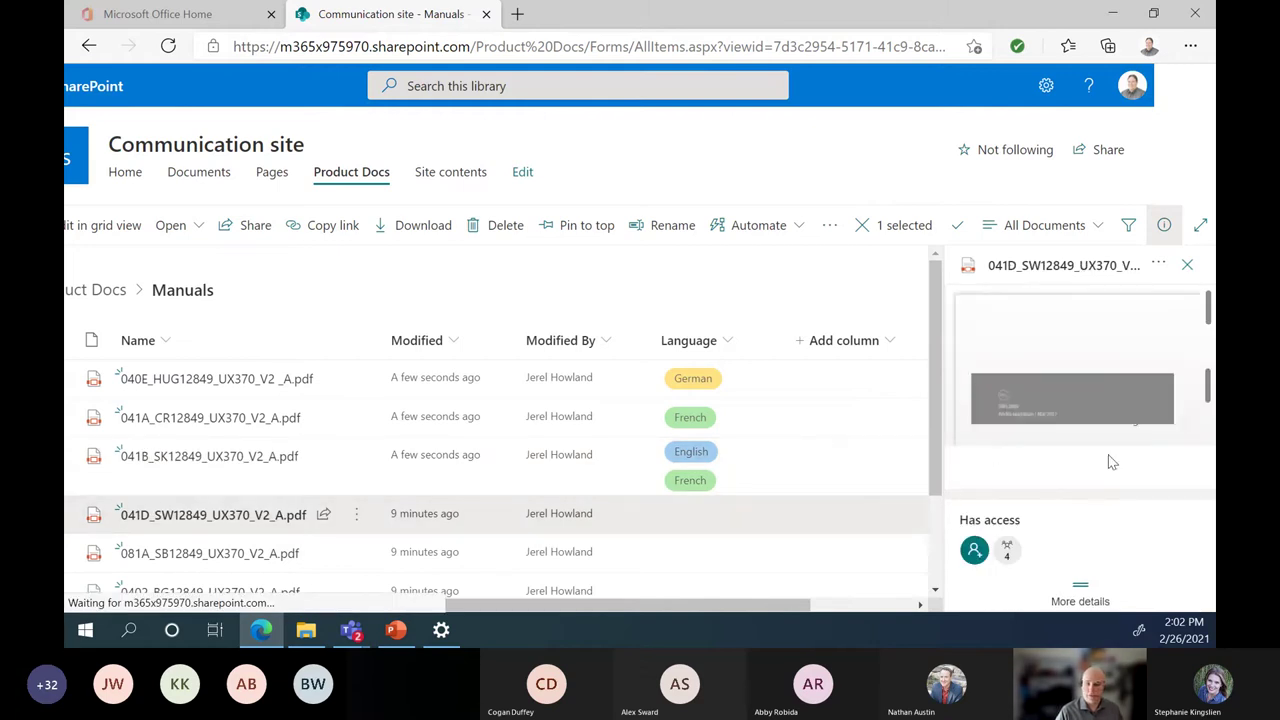
scroll(1108, 534, down, 3)
scroll(1108, 540, down, 3)
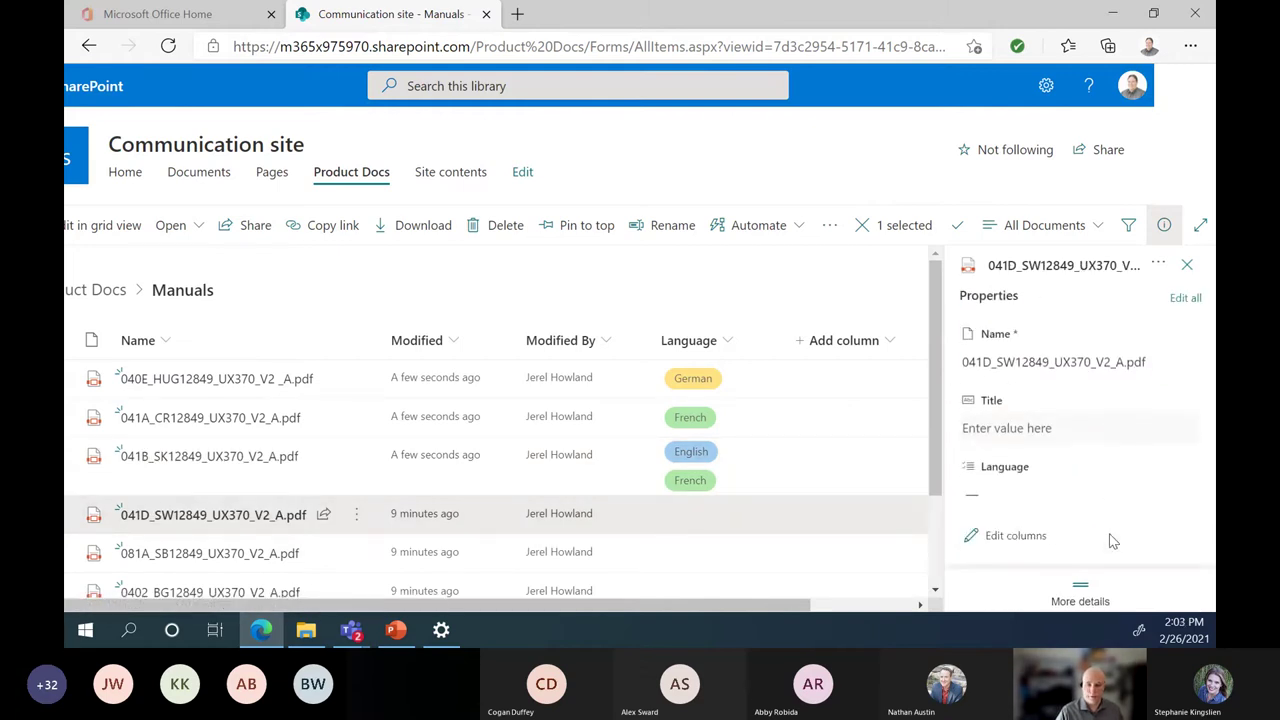
click(1006, 443)
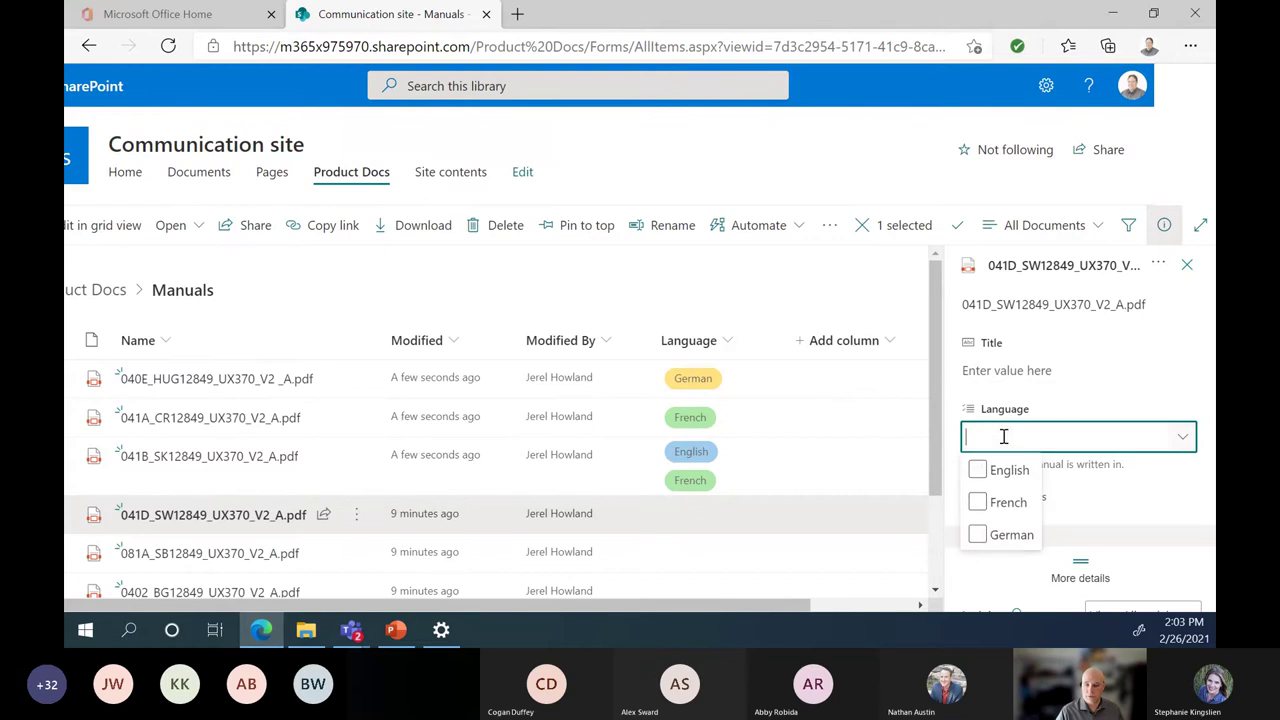
click(978, 467)
click(960, 500)
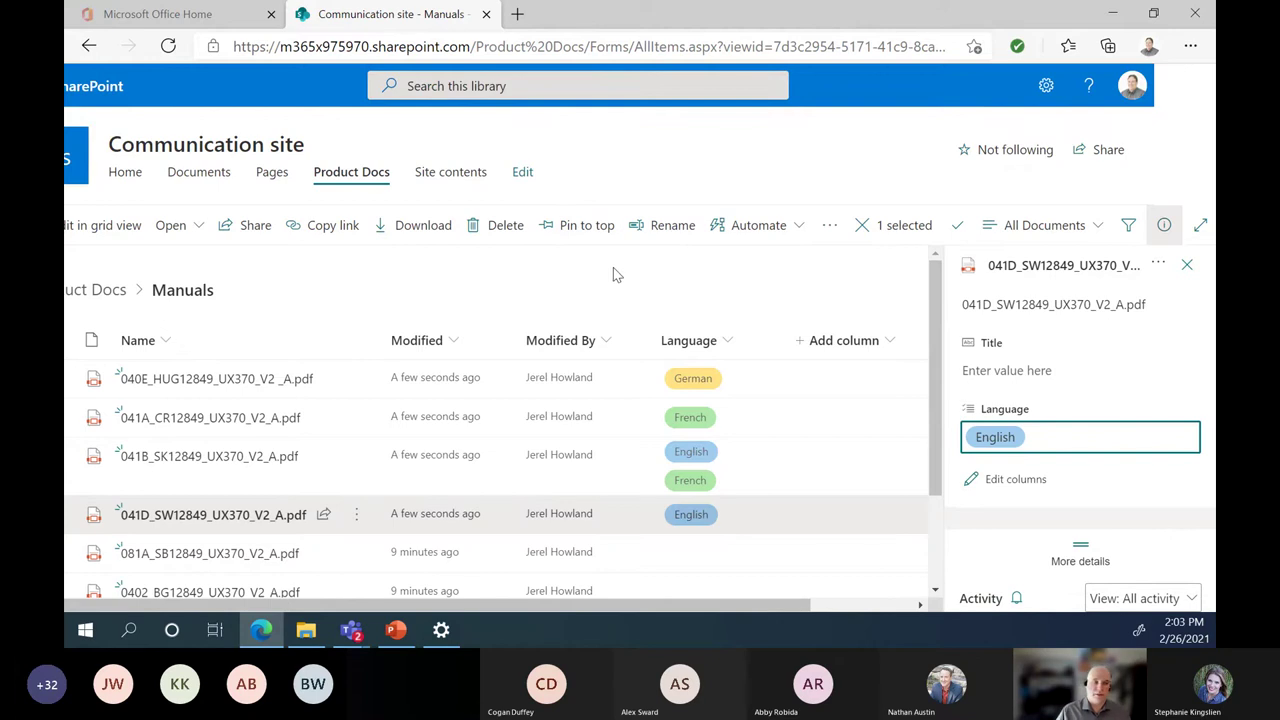
Step: Filter the Manuals library by Language to English and close the details pane
click(725, 342)
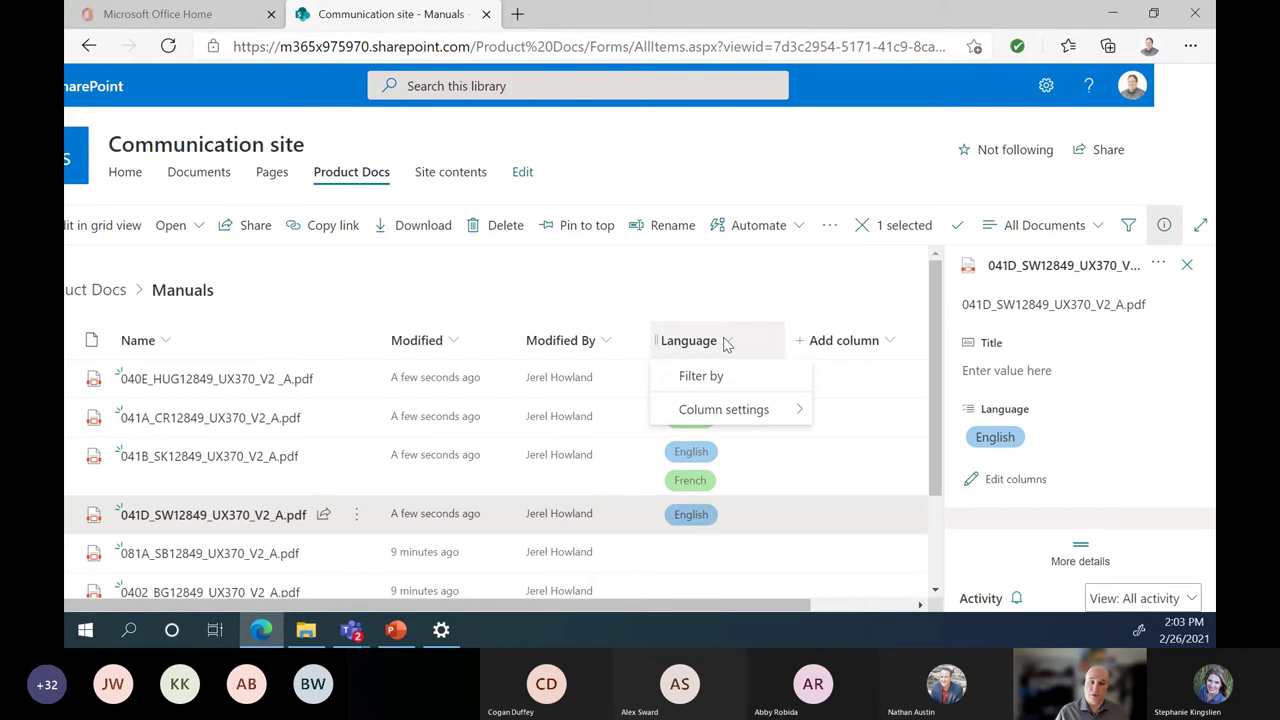
click(735, 377)
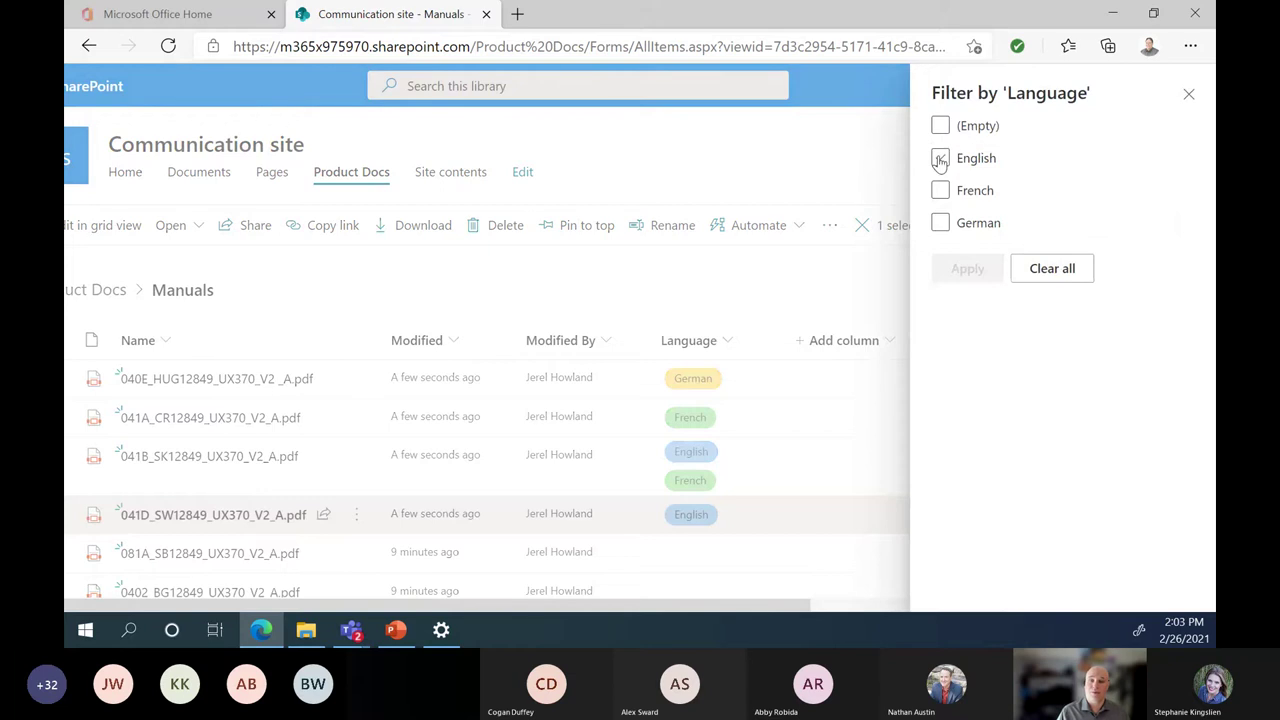
click(940, 158)
click(988, 268)
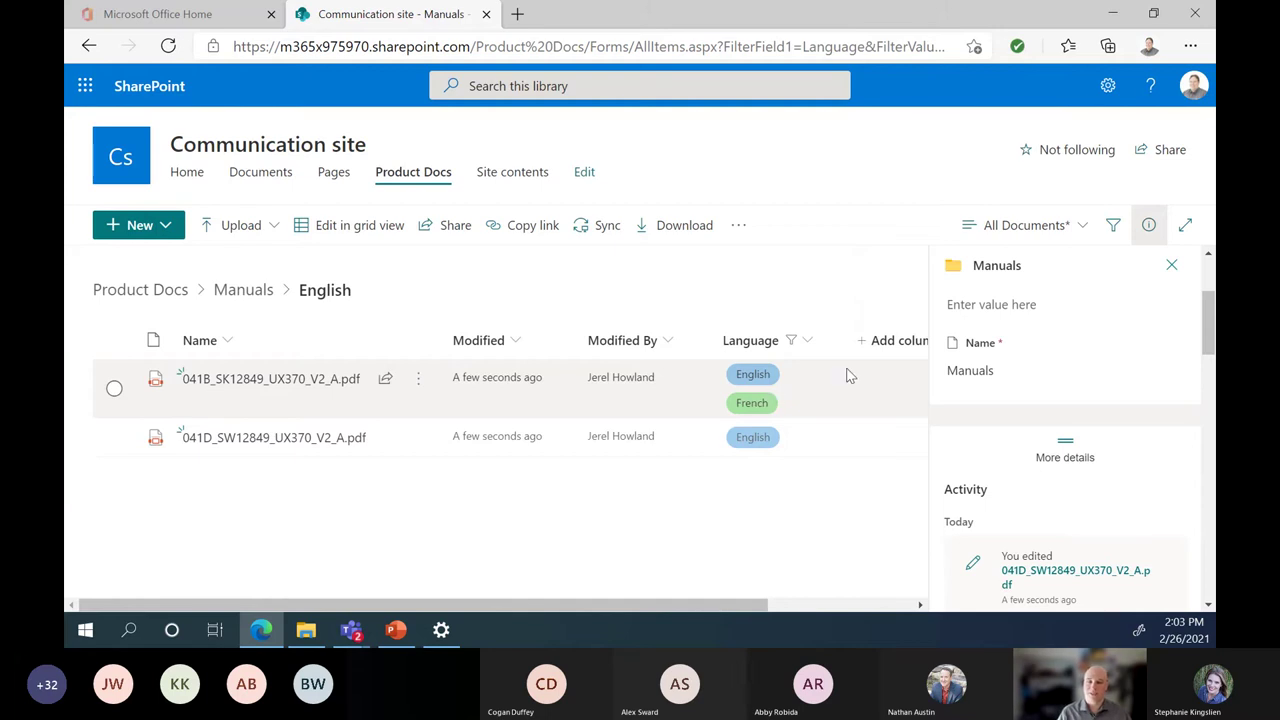
click(1171, 264)
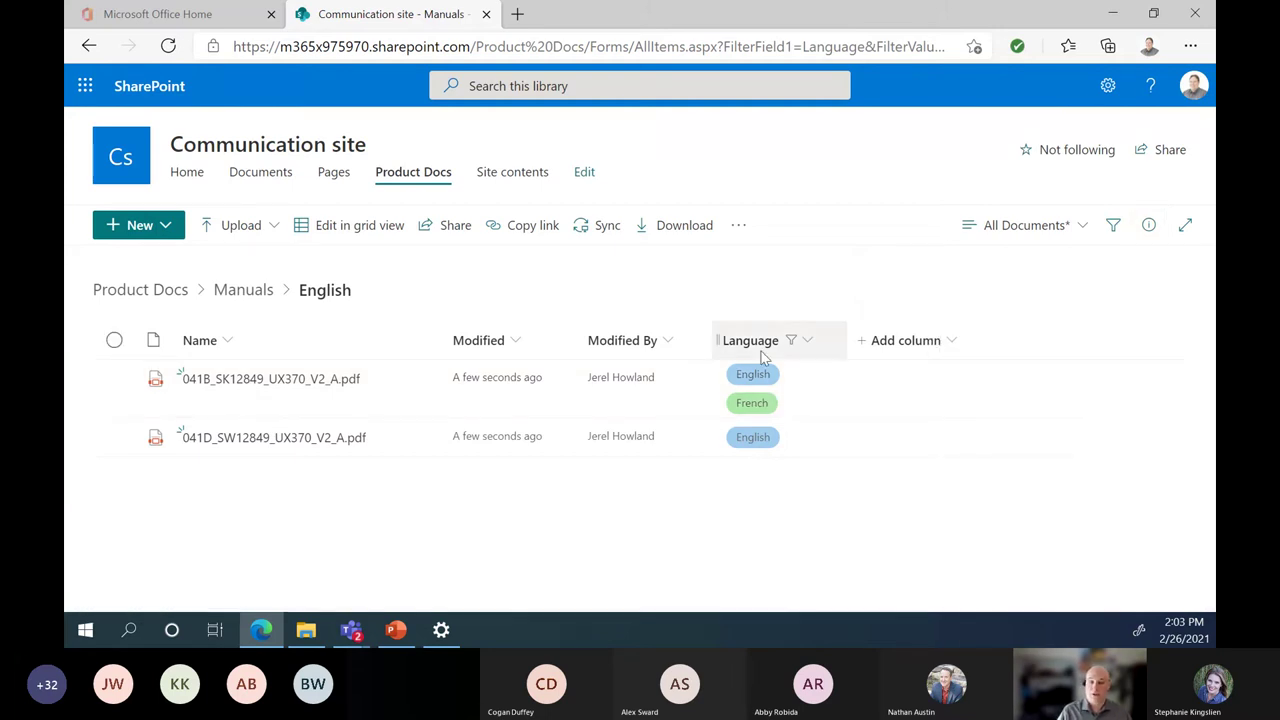
click(805, 341)
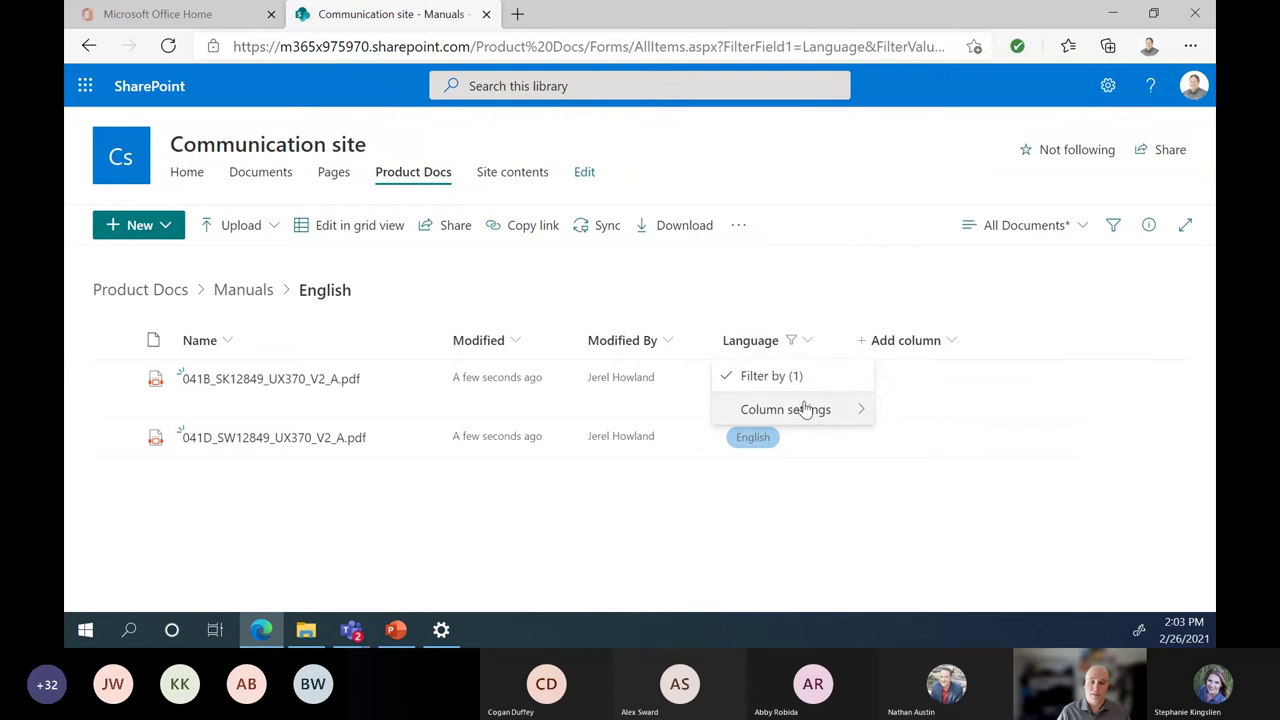
click(802, 380)
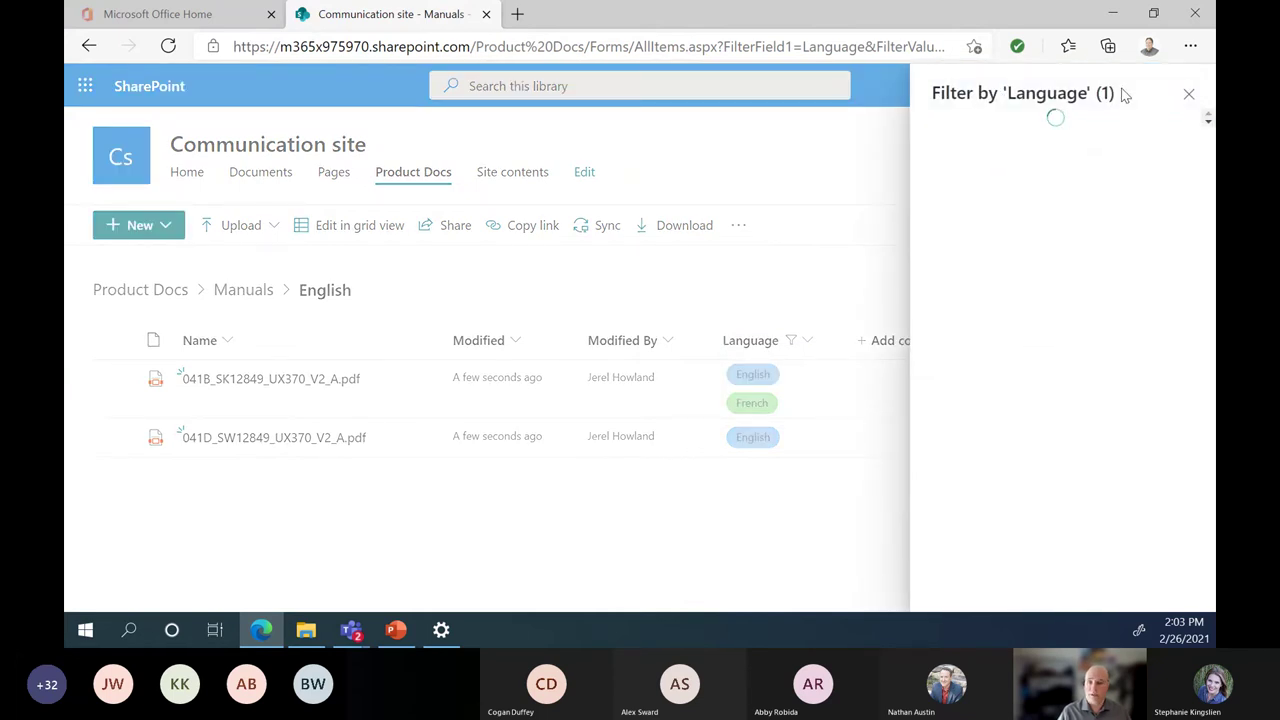
click(1190, 95)
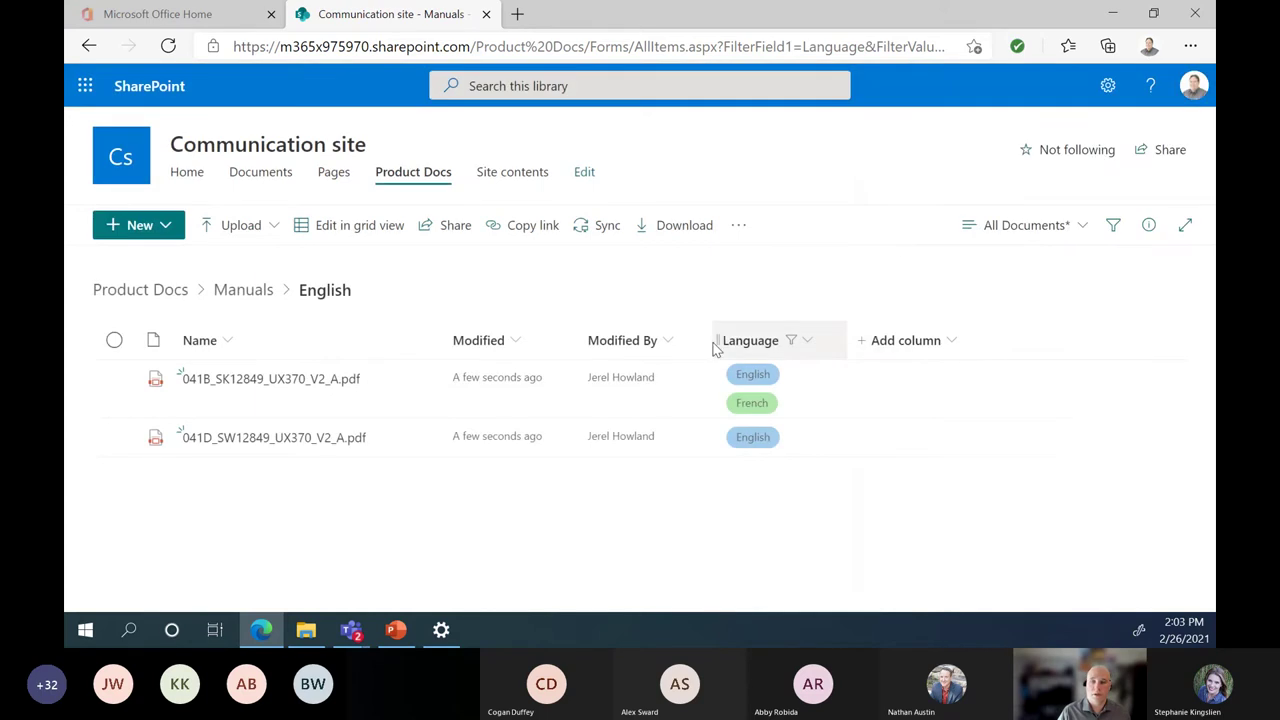
click(808, 342)
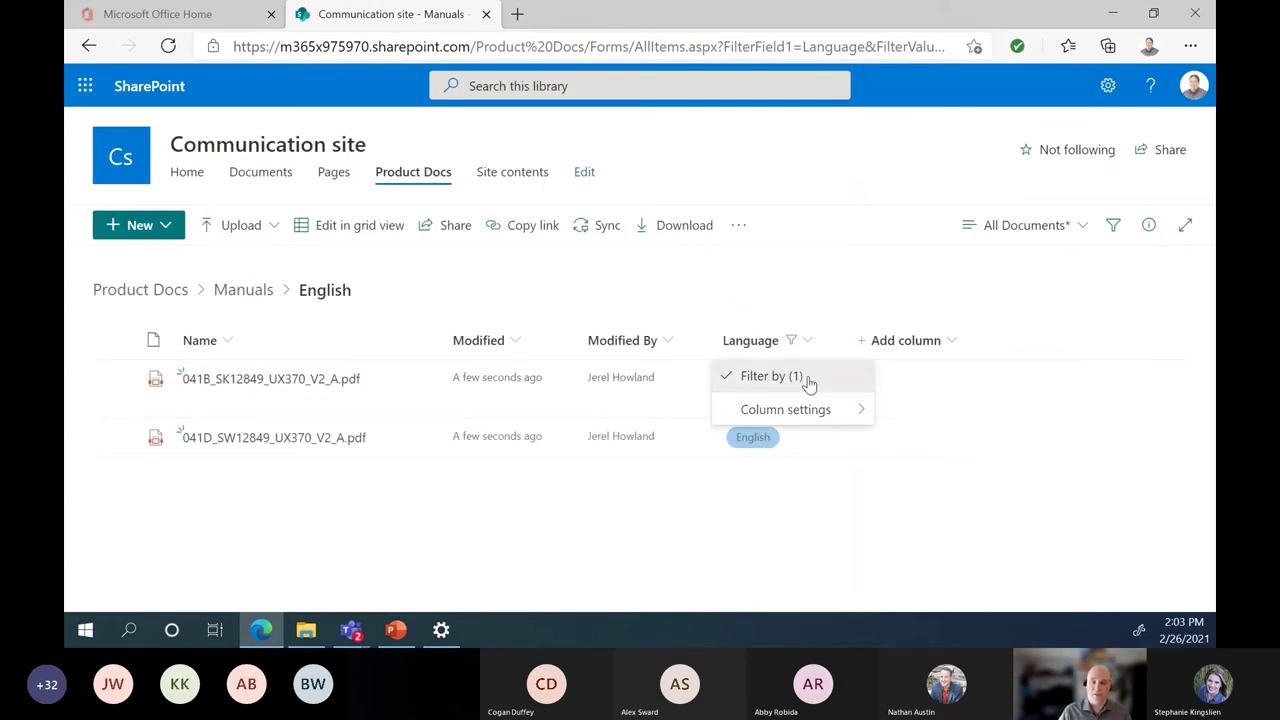
click(809, 378)
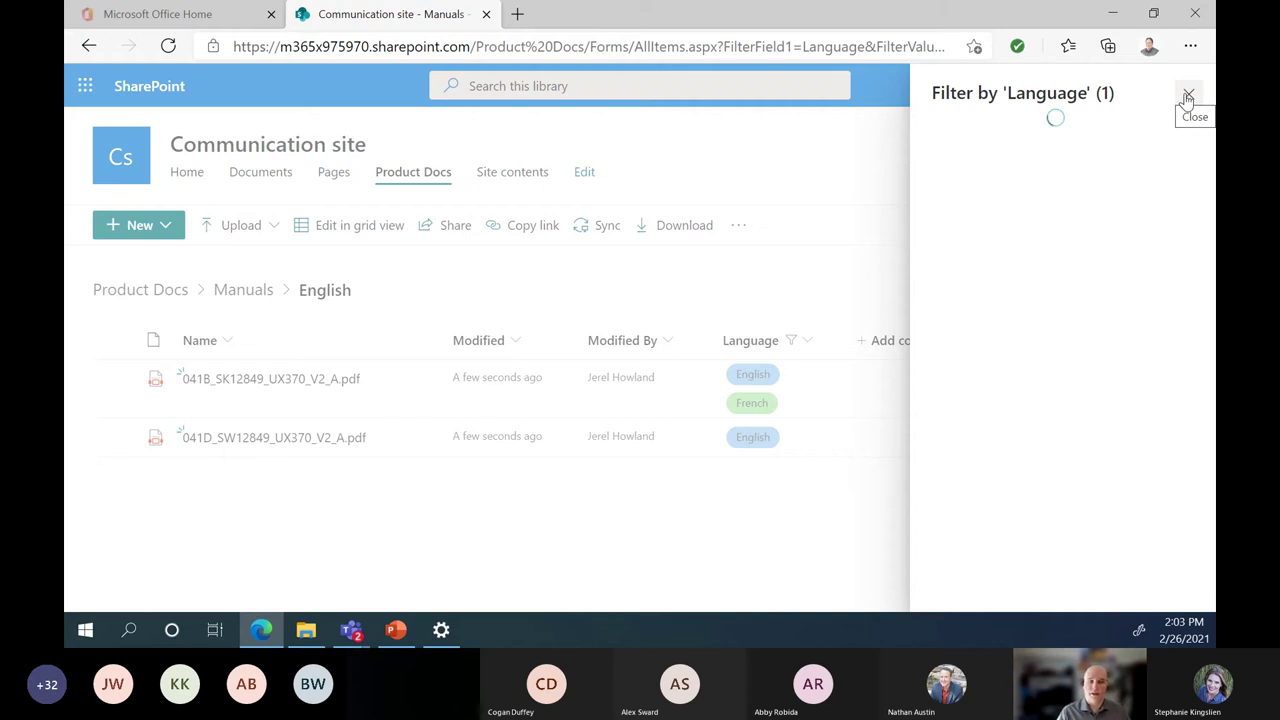
click(1187, 97)
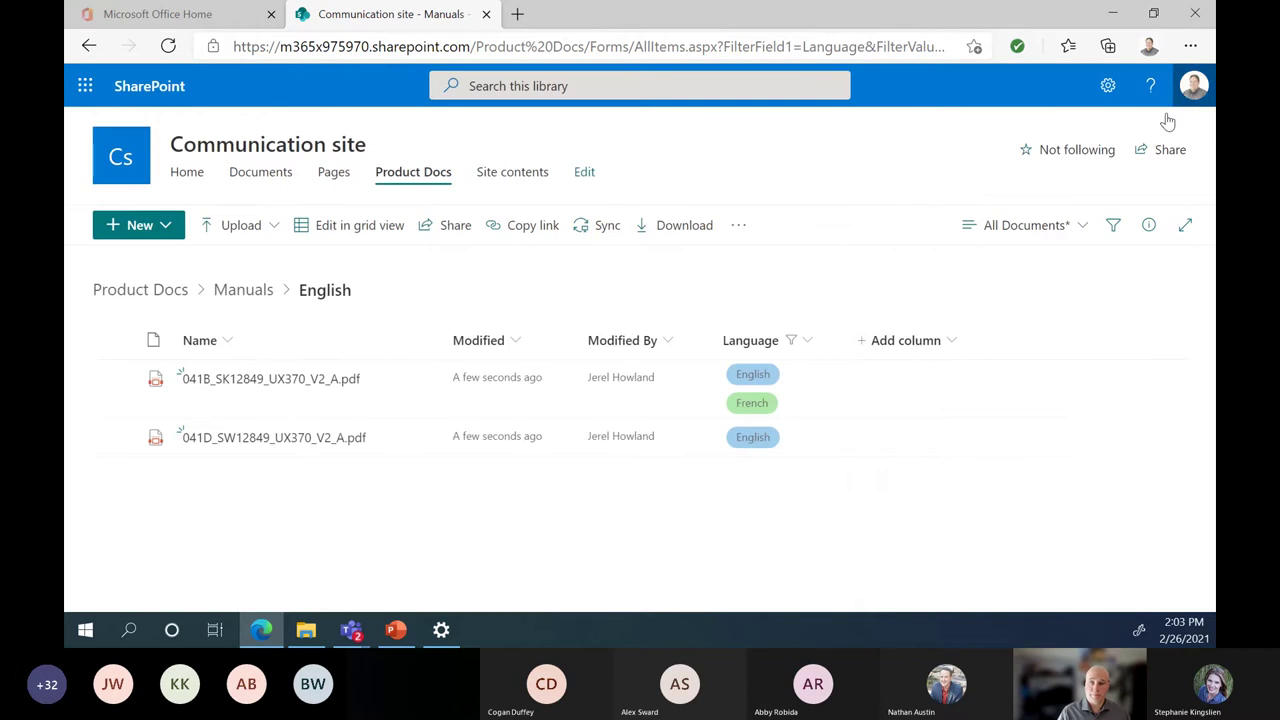
click(815, 338)
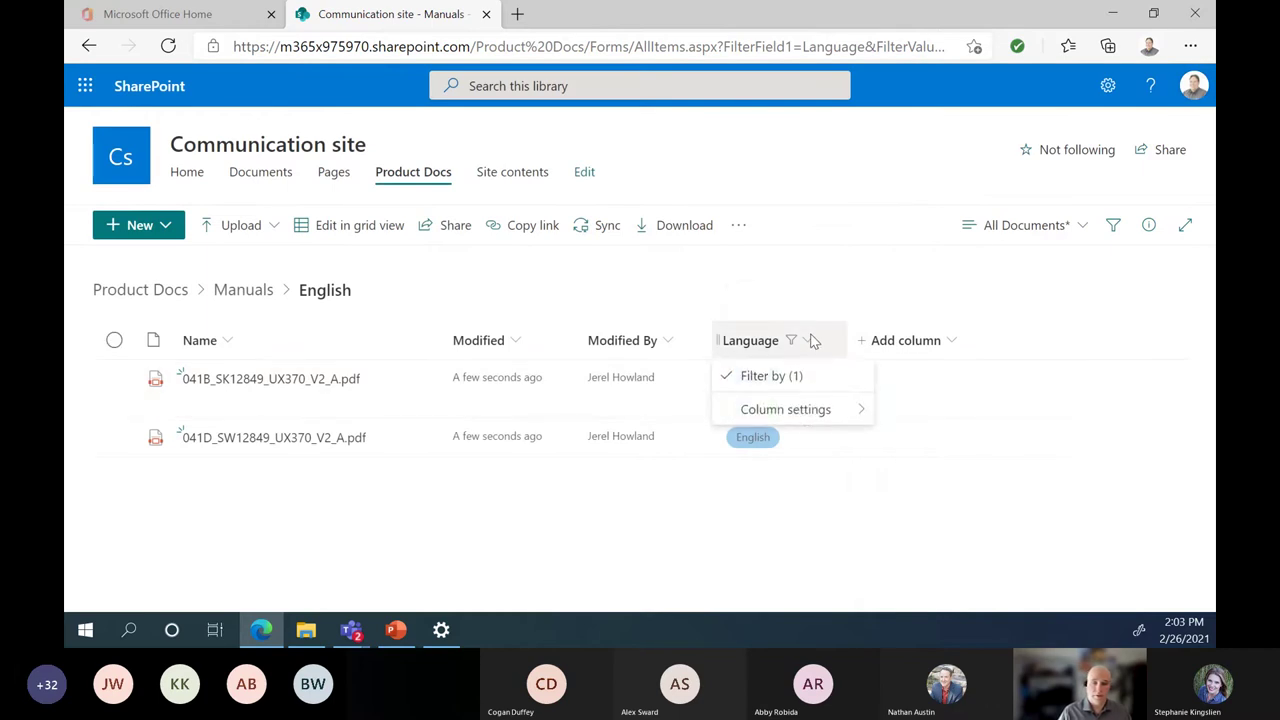
mouse_move(812, 423)
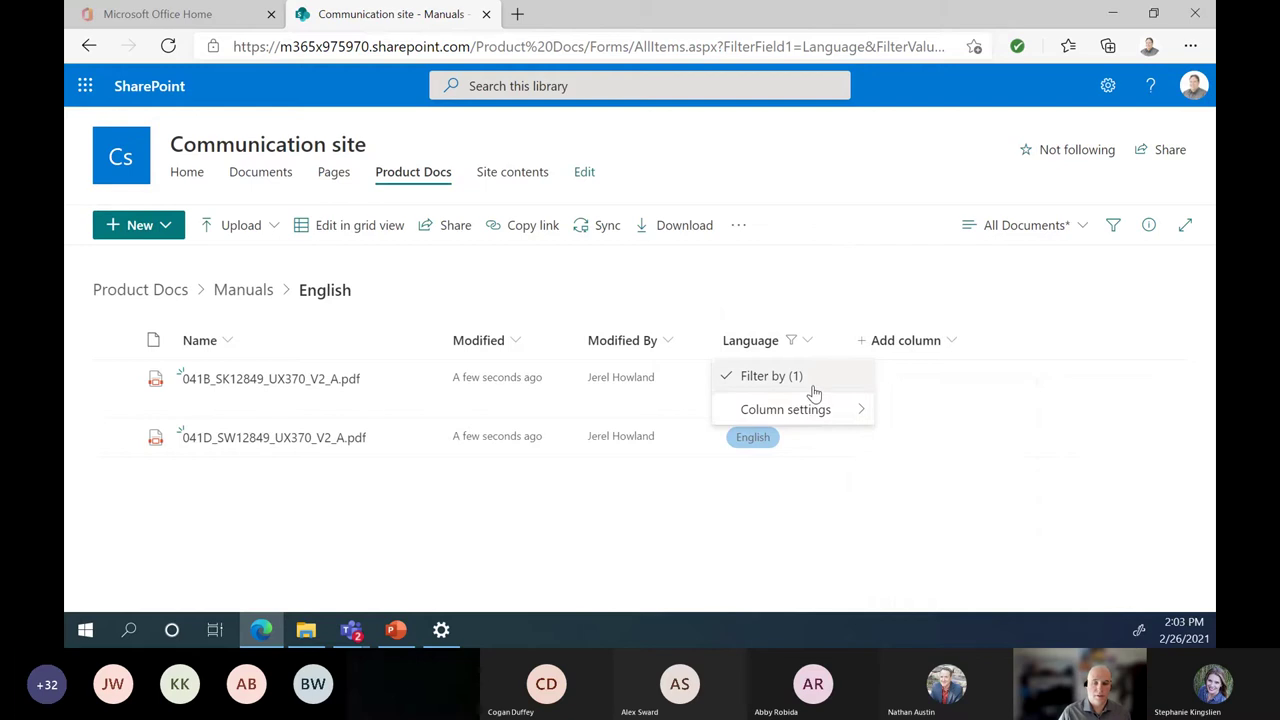
click(726, 377)
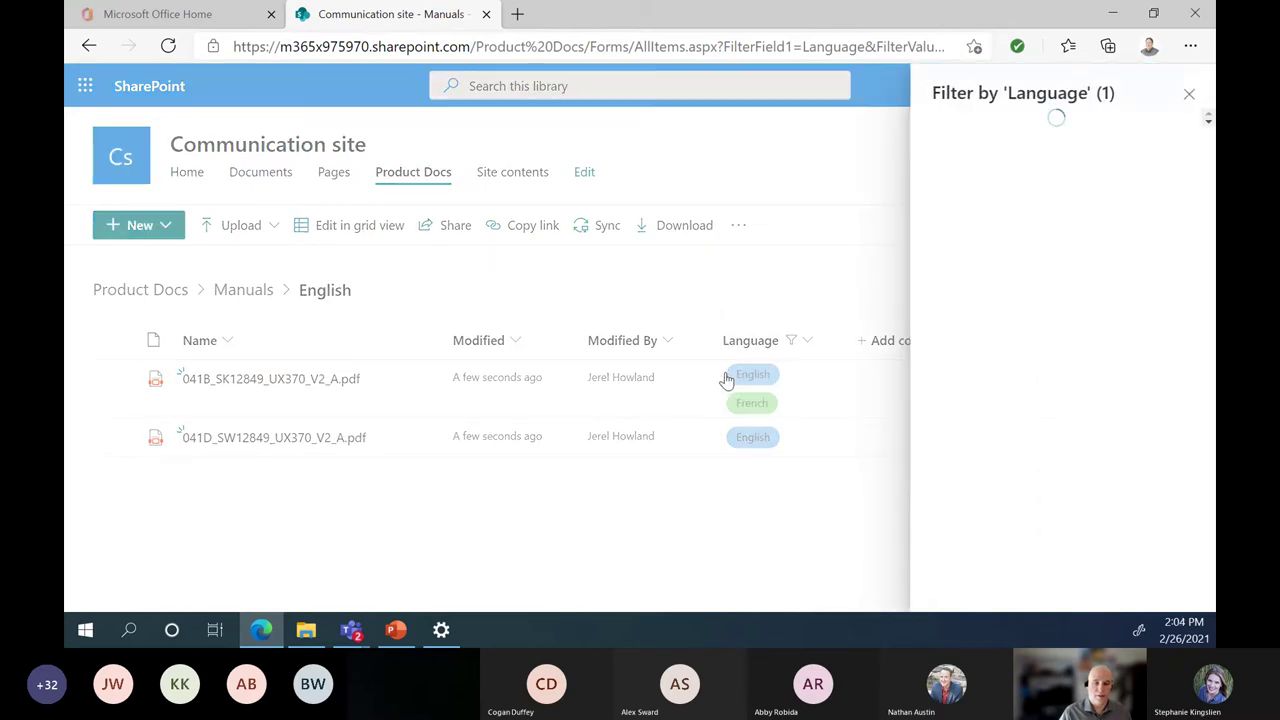
click(1188, 95)
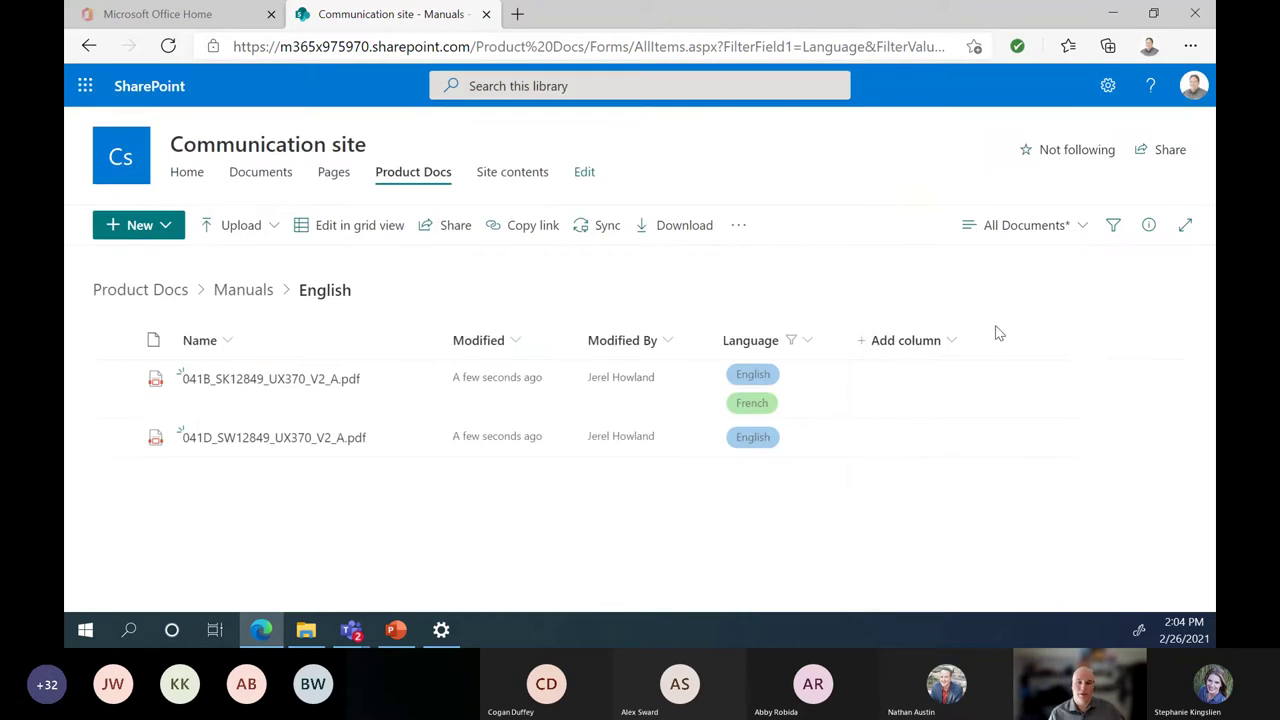
Step: Save the filtered library view as a new public view named English
click(1086, 235)
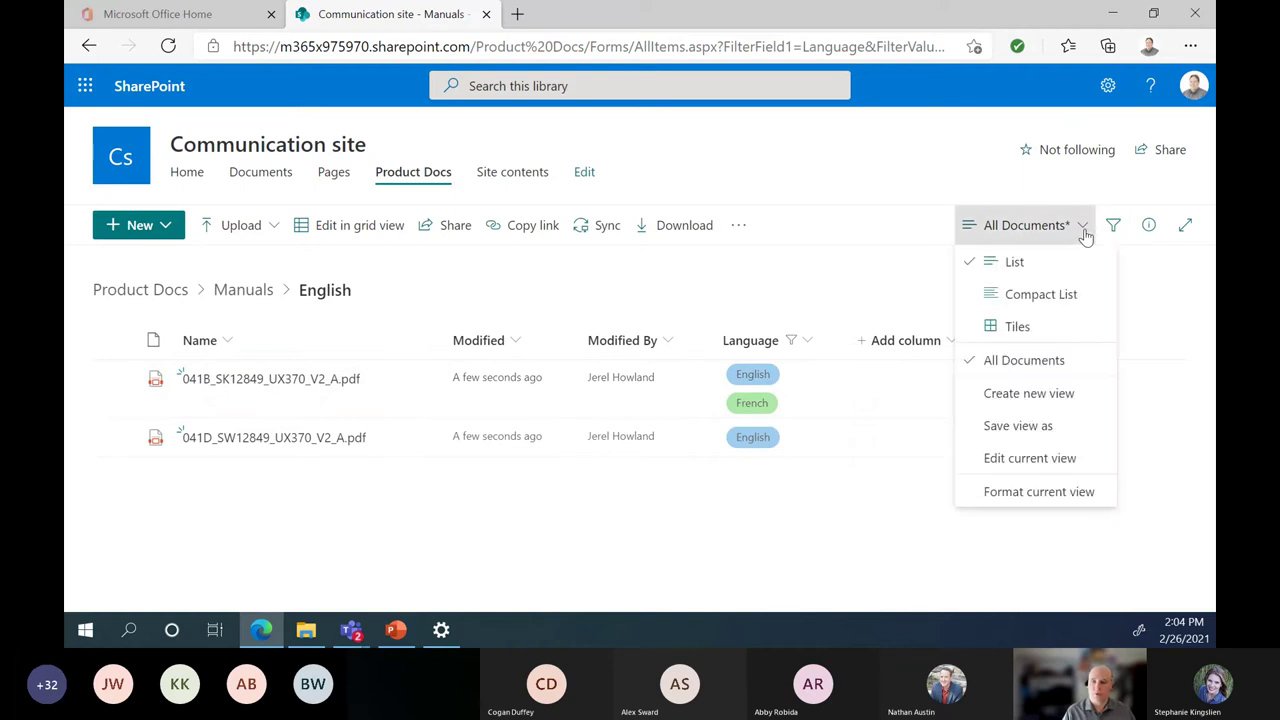
click(1078, 429)
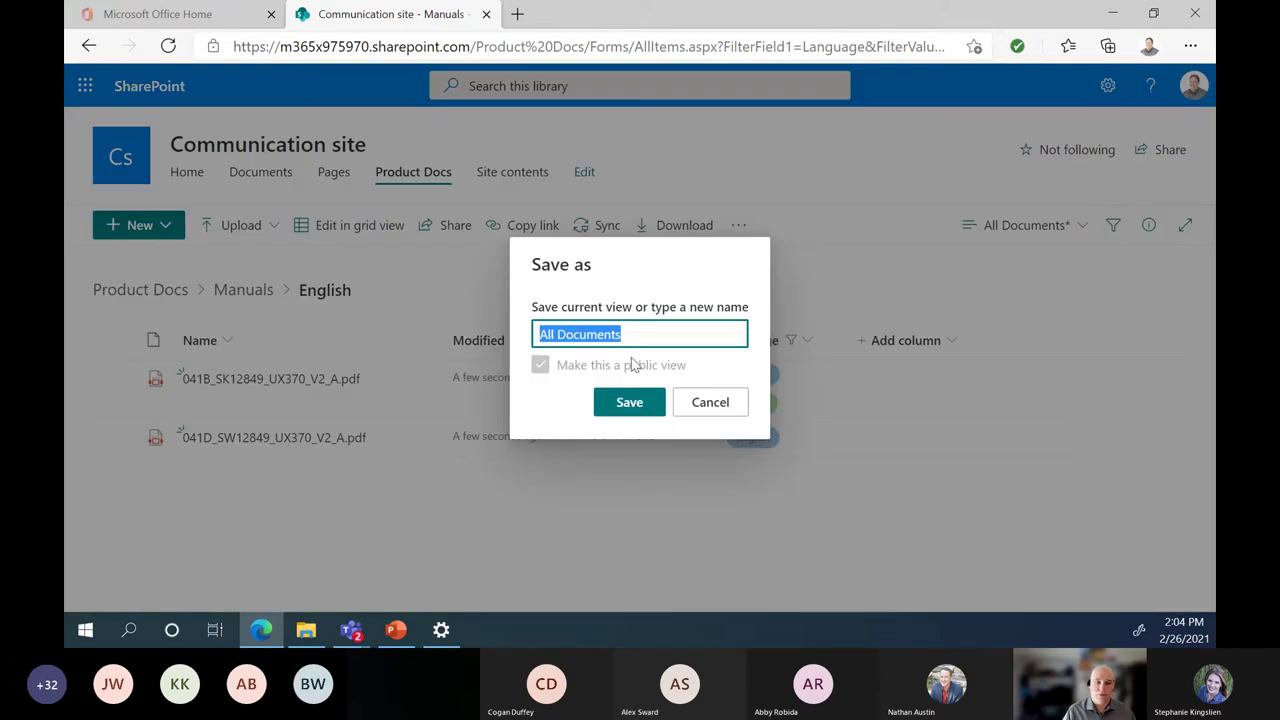
text(Engli)
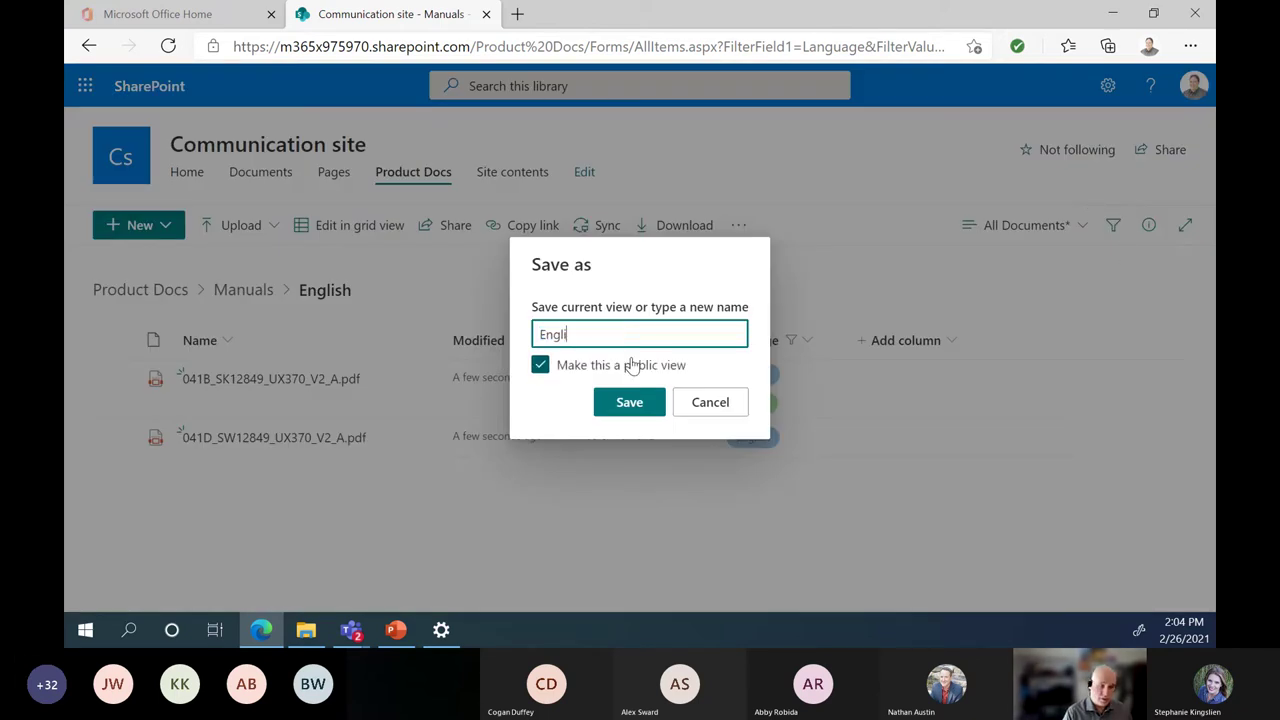
text(sh)
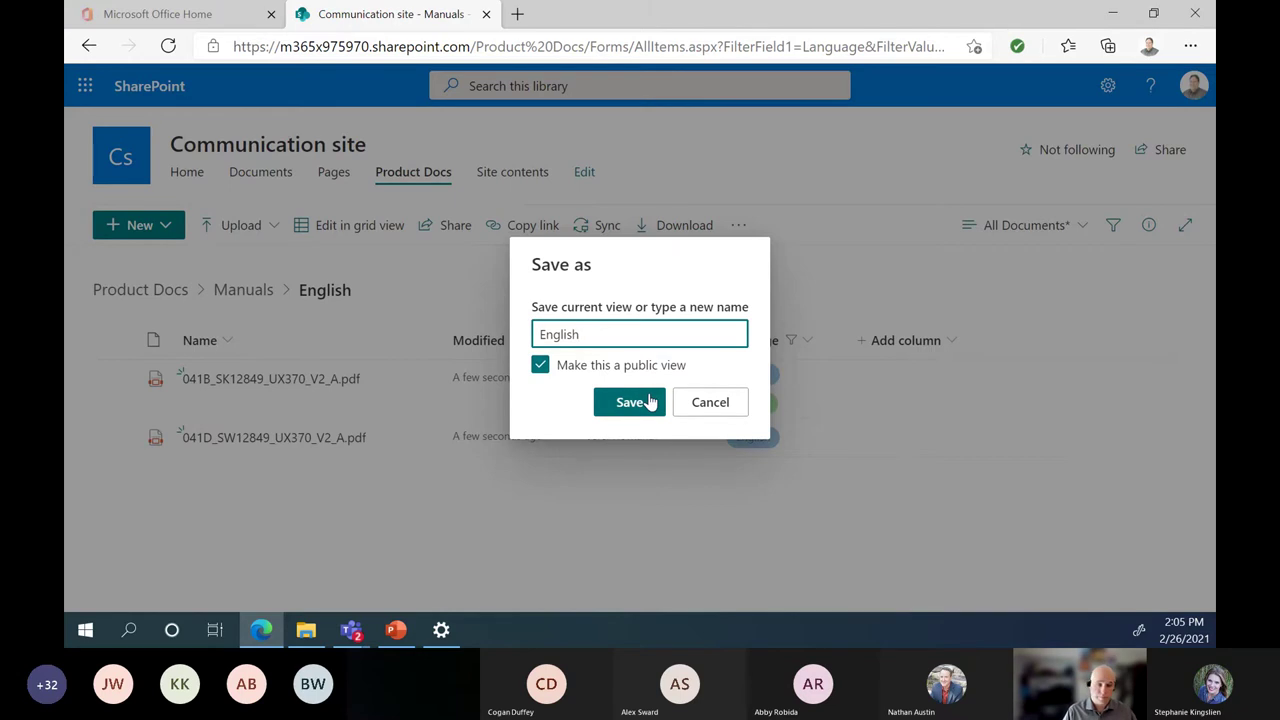
click(630, 402)
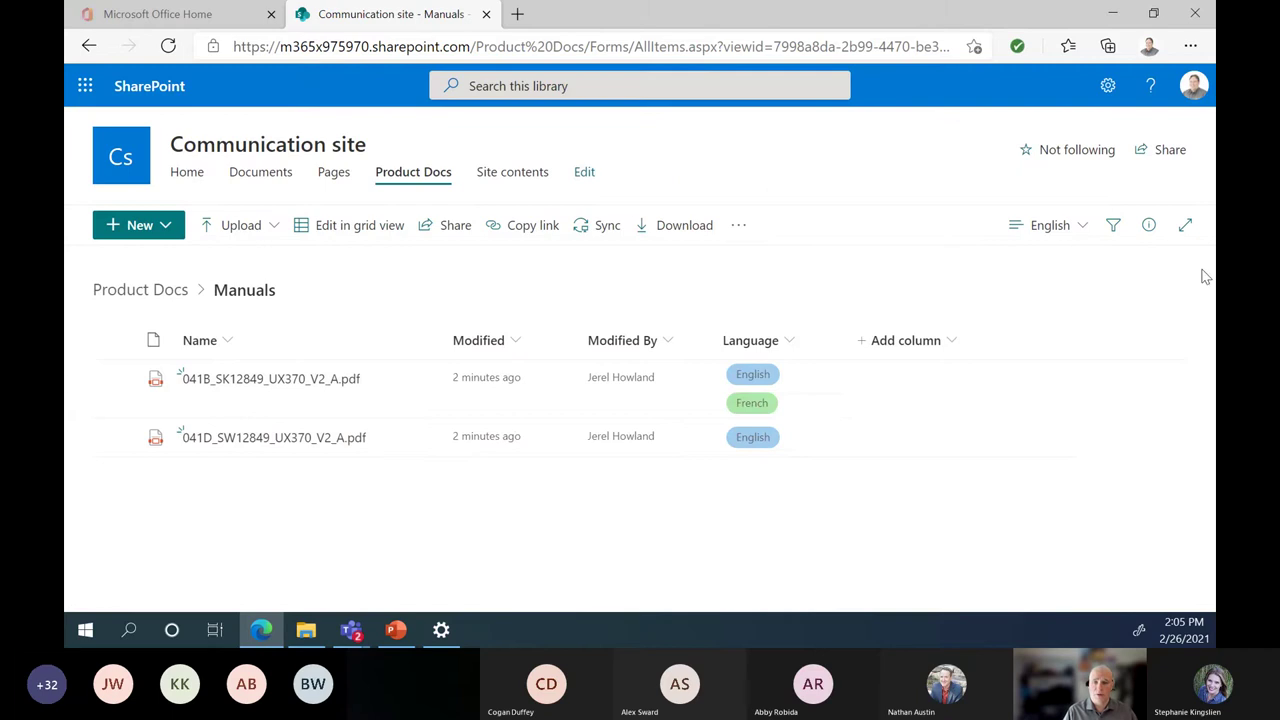
Step: Switch the library to the All Documents view, look through the manuals, and return to the English view
click(1080, 230)
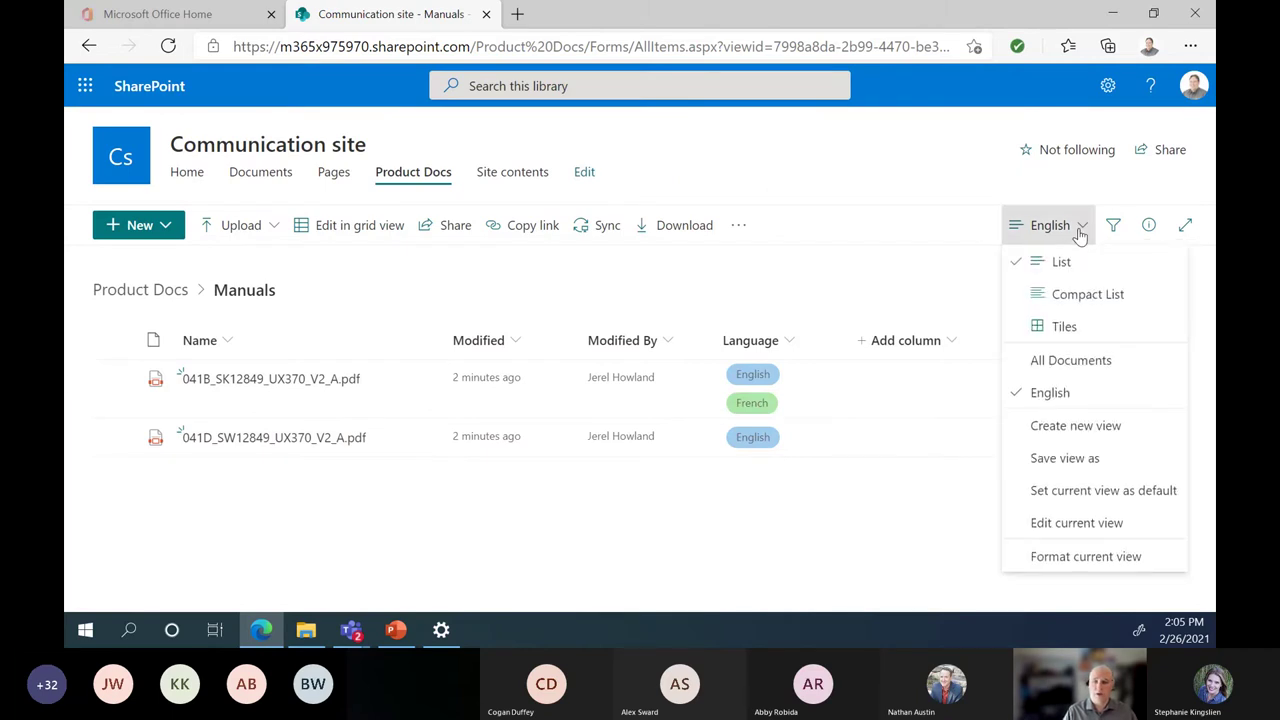
click(1074, 361)
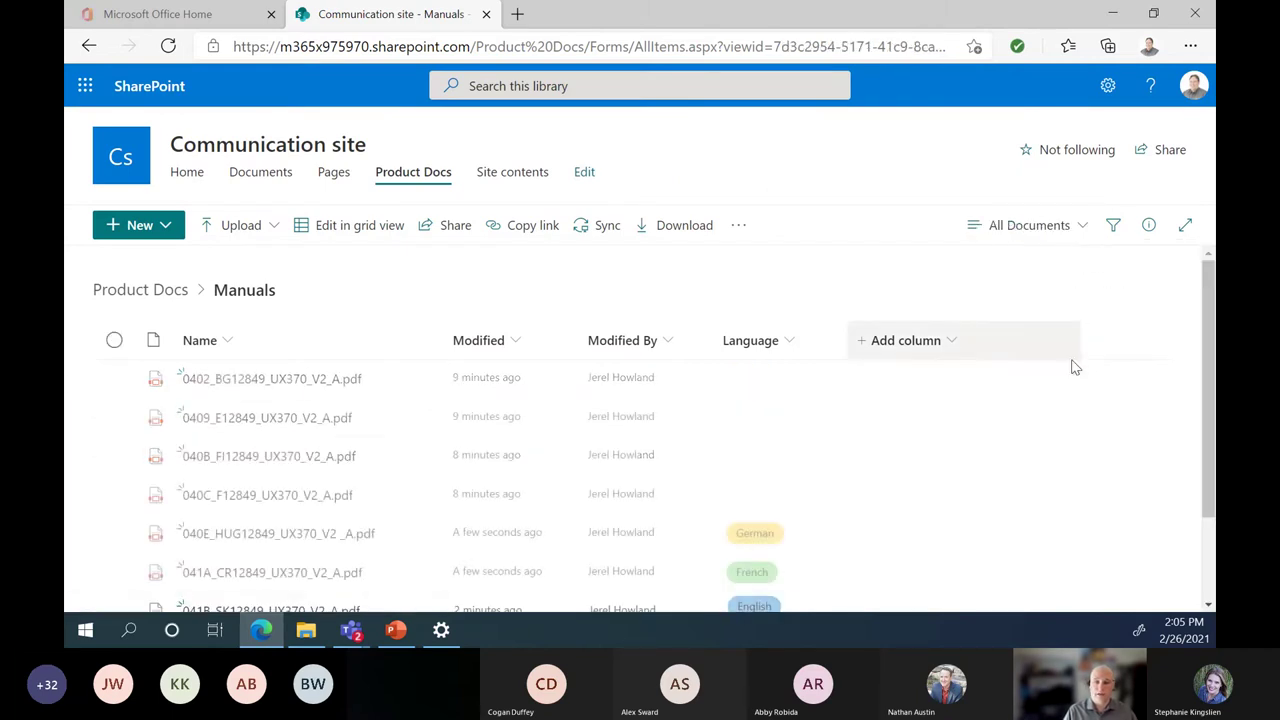
scroll(931, 451, down, 2)
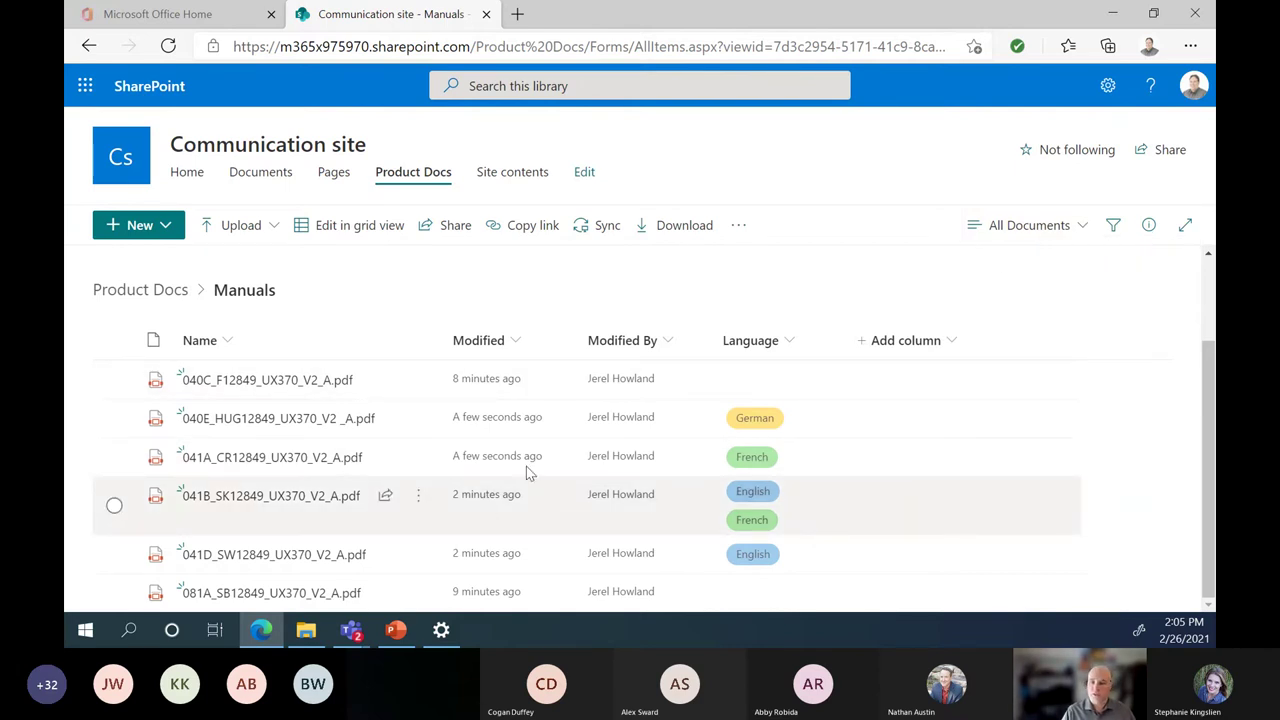
click(1080, 226)
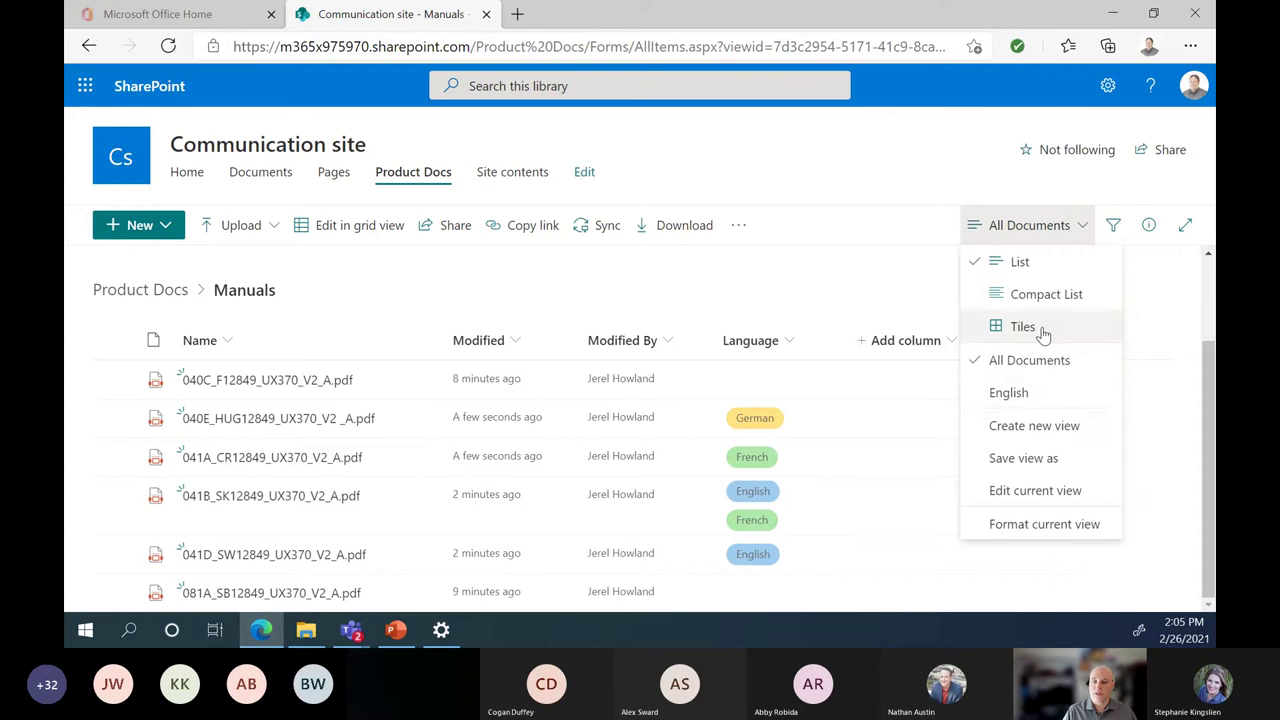
click(1010, 392)
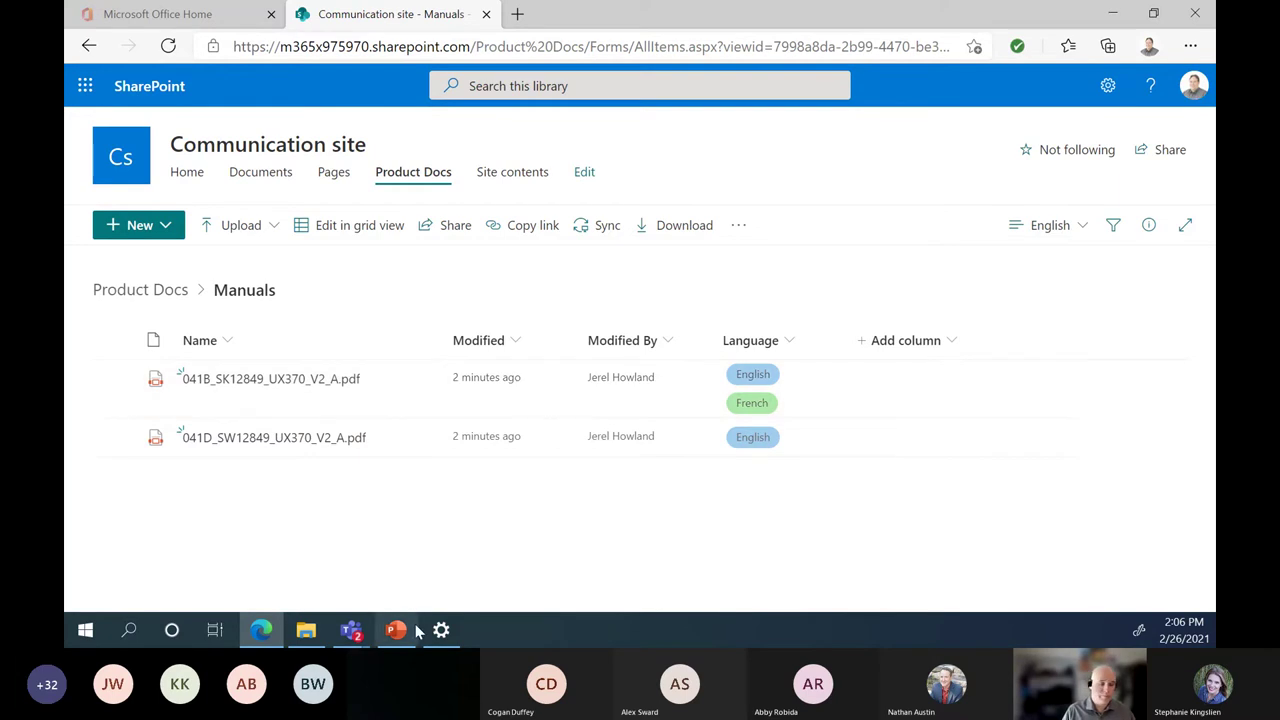
Step: Switch to File Explorer and open the synced Communication site - Manuals folder
click(308, 634)
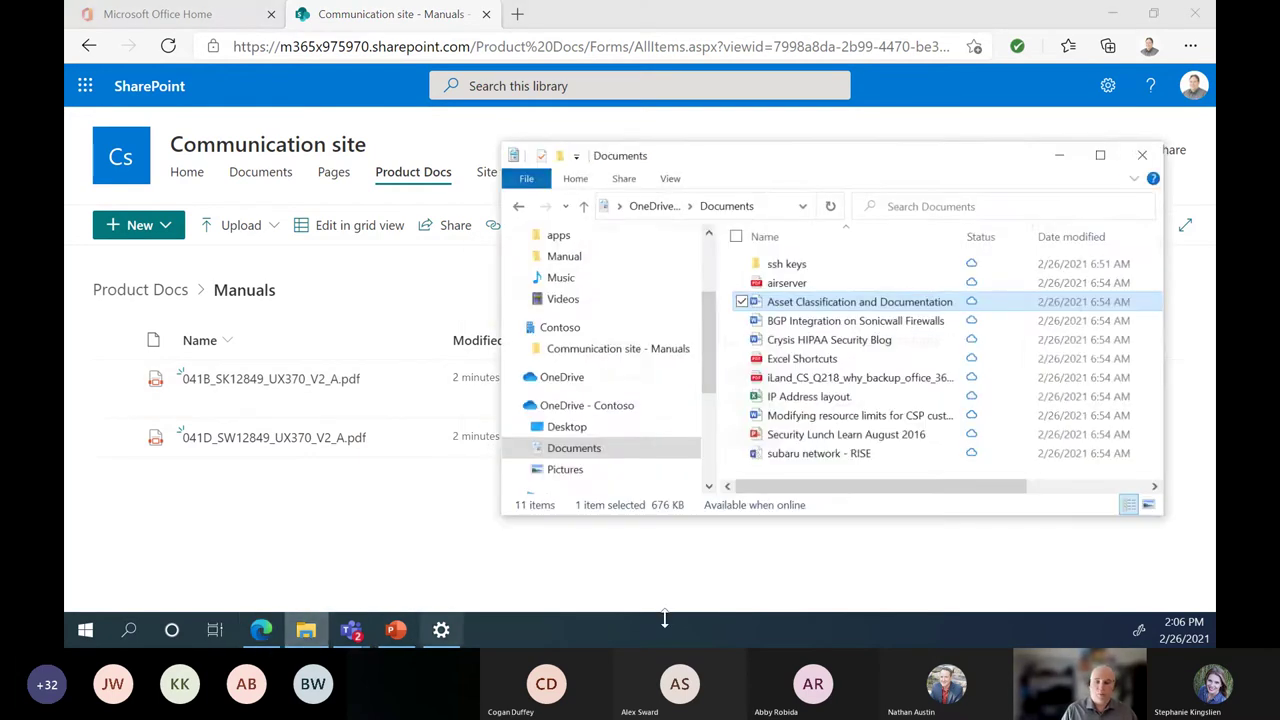
click(614, 345)
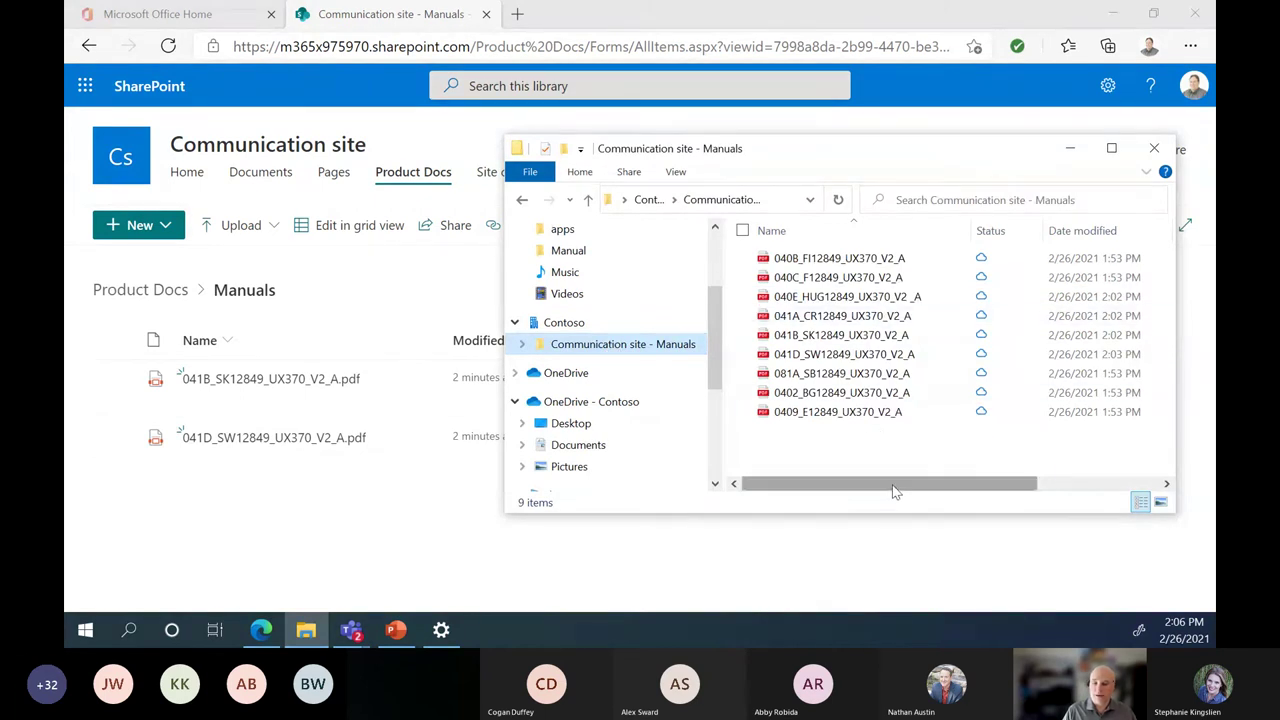
Step: Check the properties and details of the synced 041A_CR12849_UX370_V2_A file, then return to the SharePoint library in the browser
drag(895, 490, 843, 504)
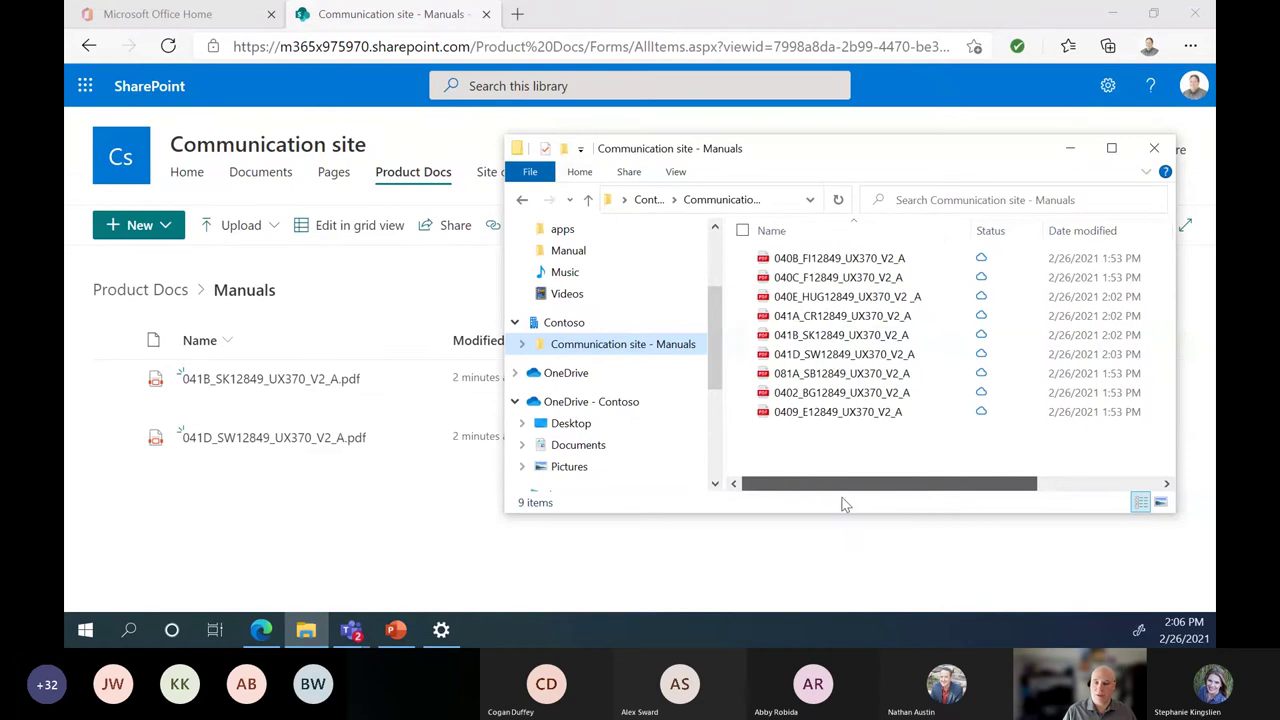
right_click(820, 314)
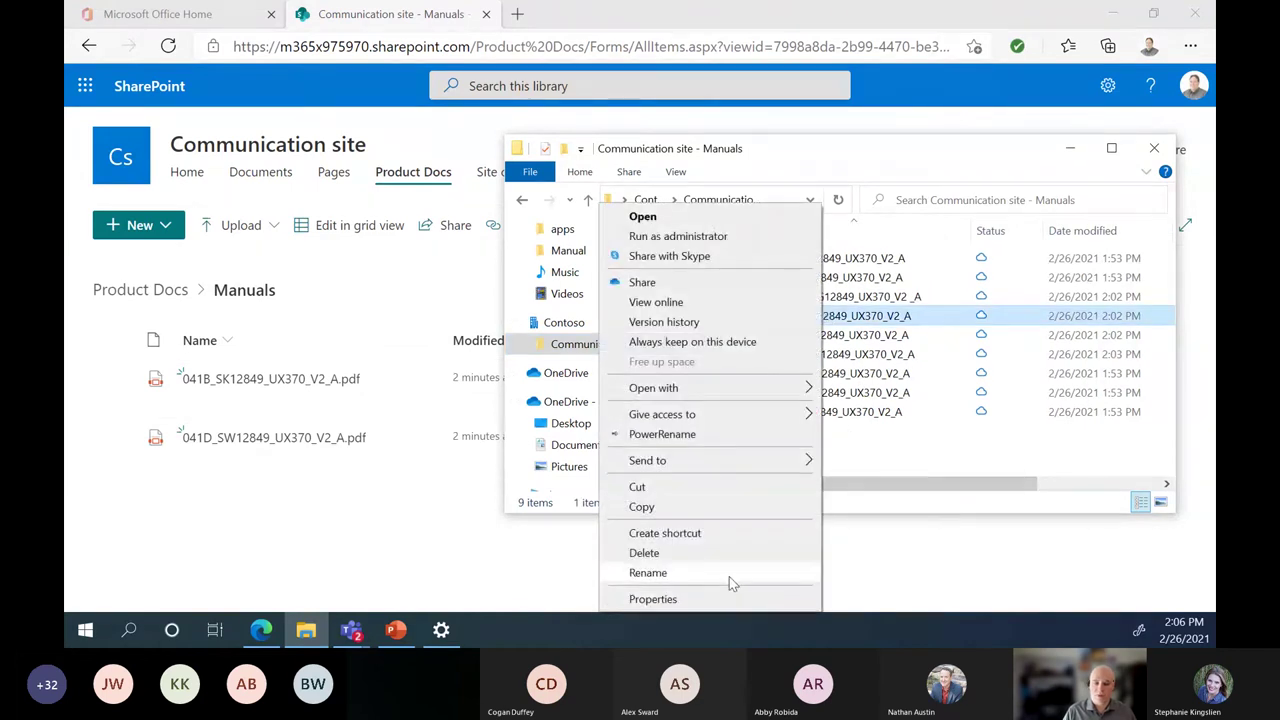
click(727, 599)
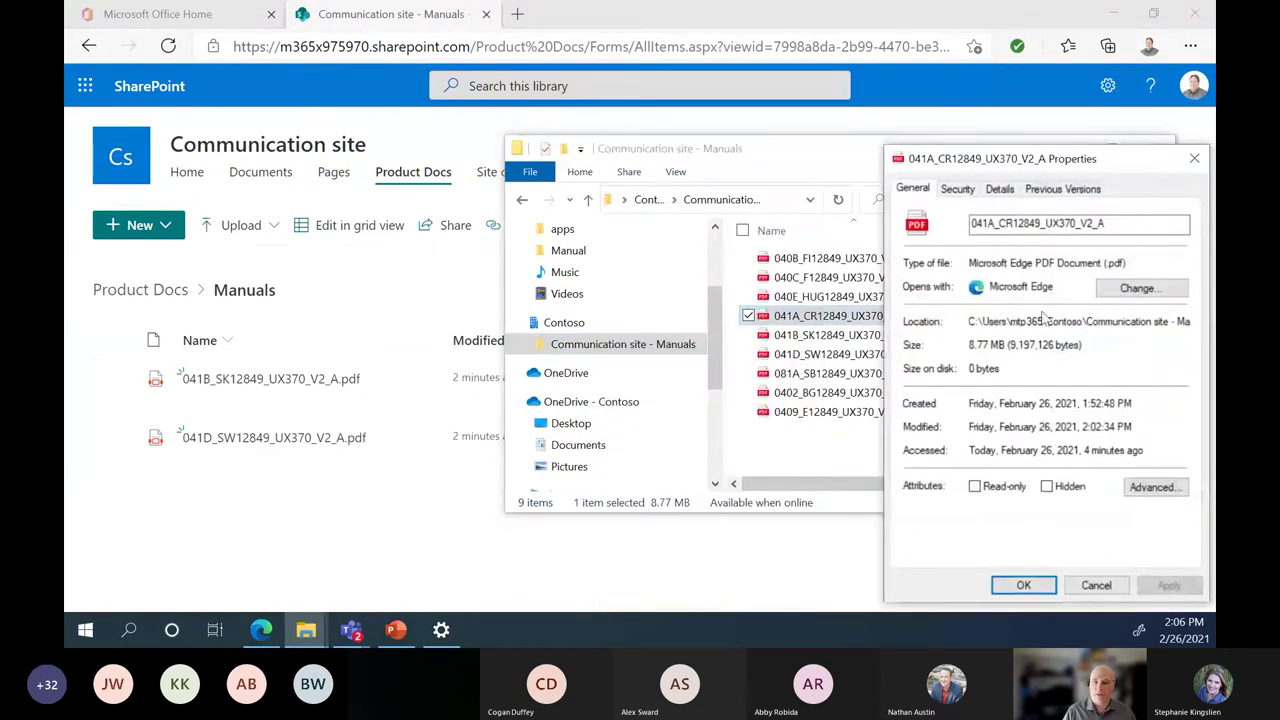
click(998, 190)
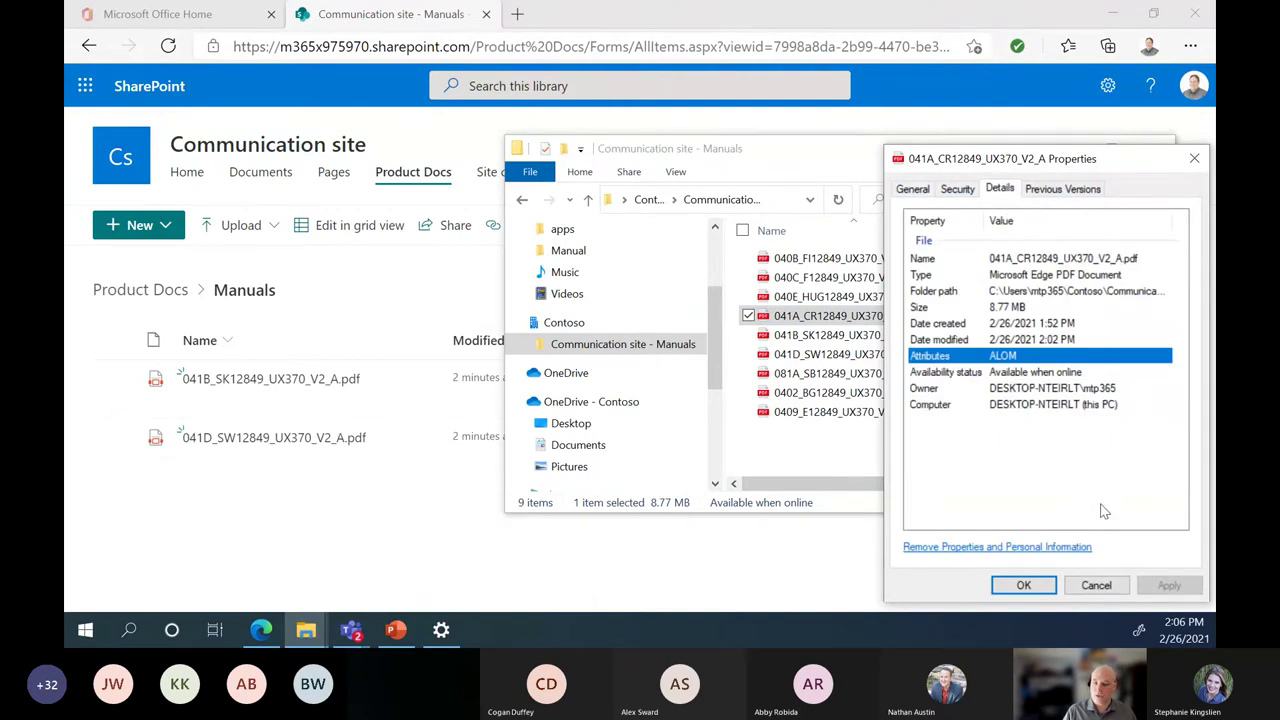
click(1096, 587)
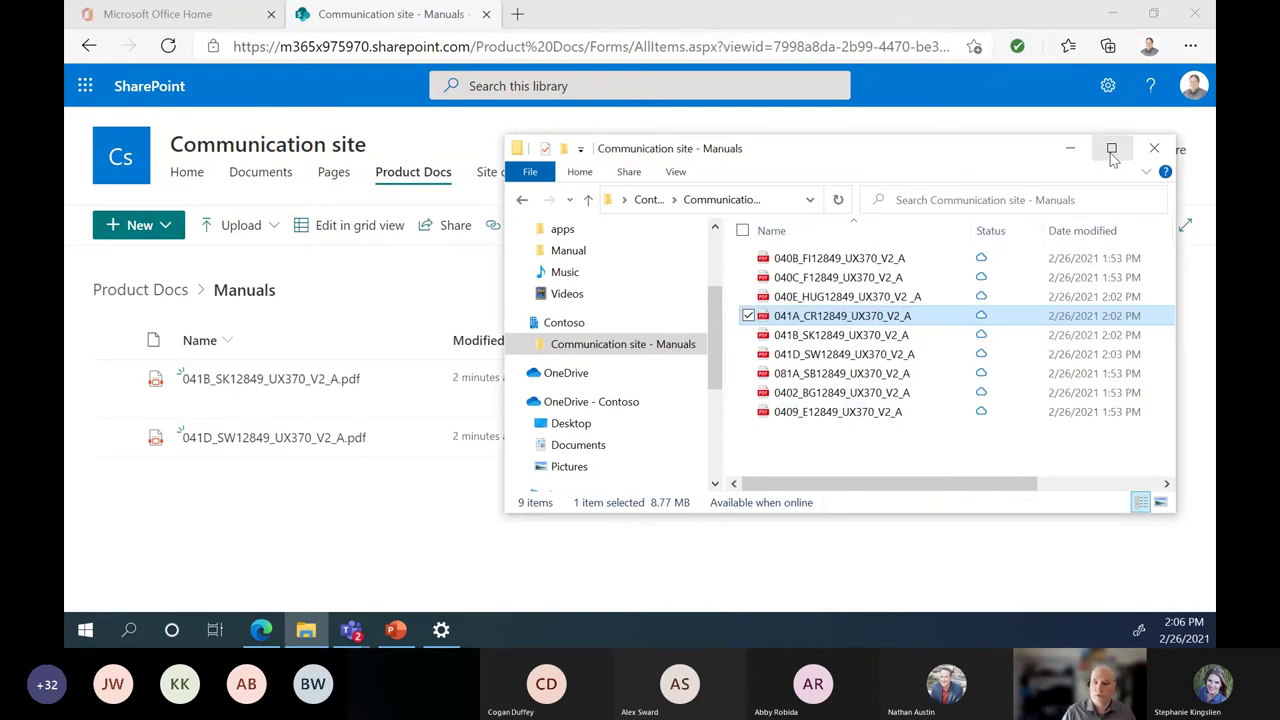
click(1069, 148)
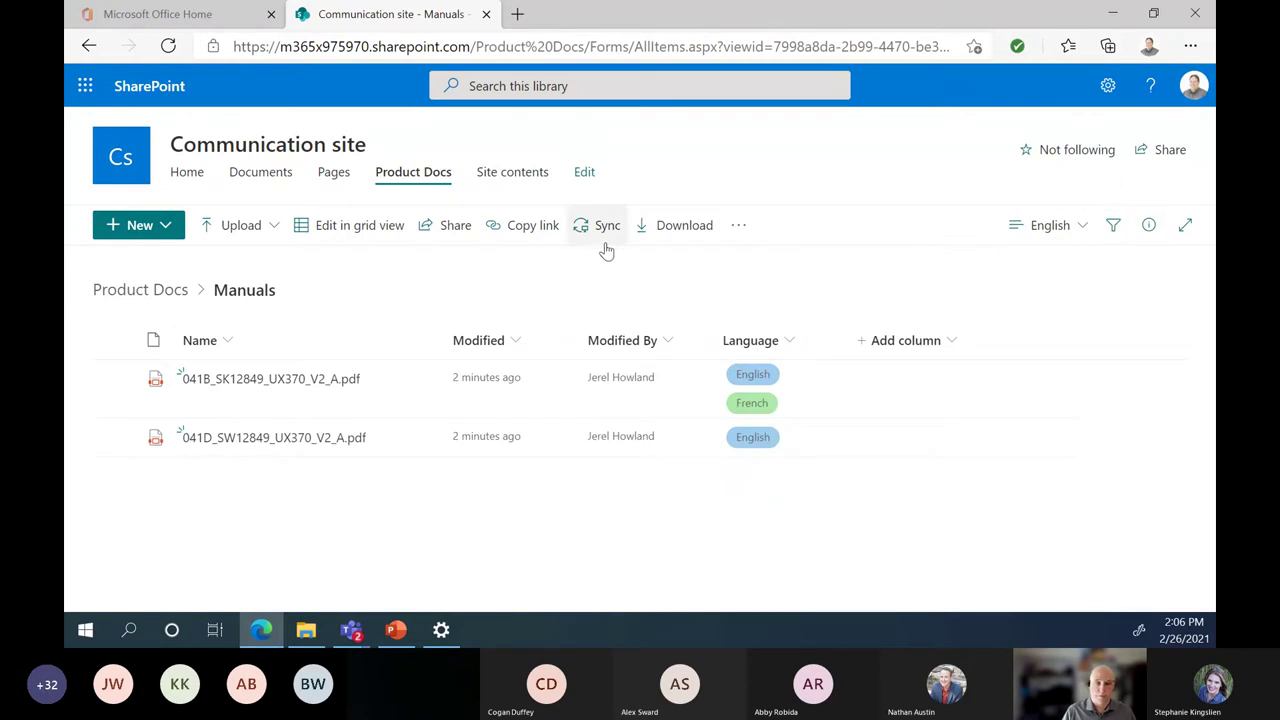
Step: Edit the Language column so that it requires information, and save the column
click(787, 344)
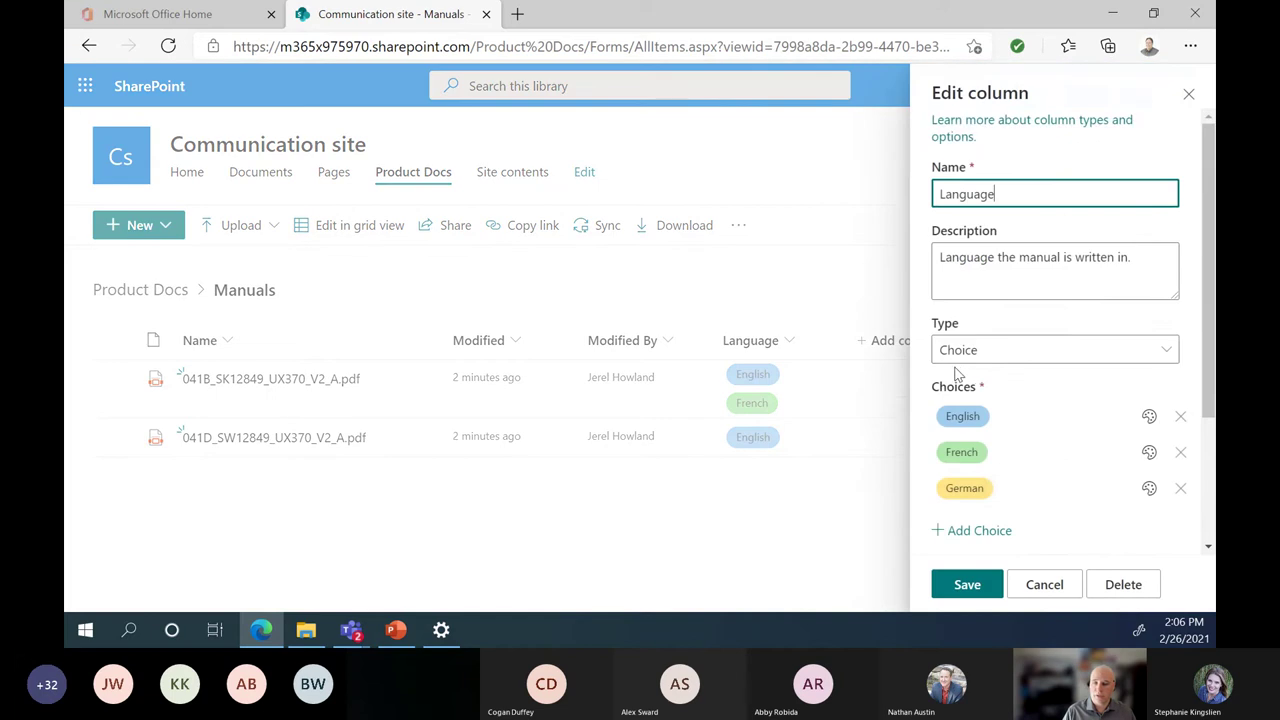
scroll(1070, 470, down, 2)
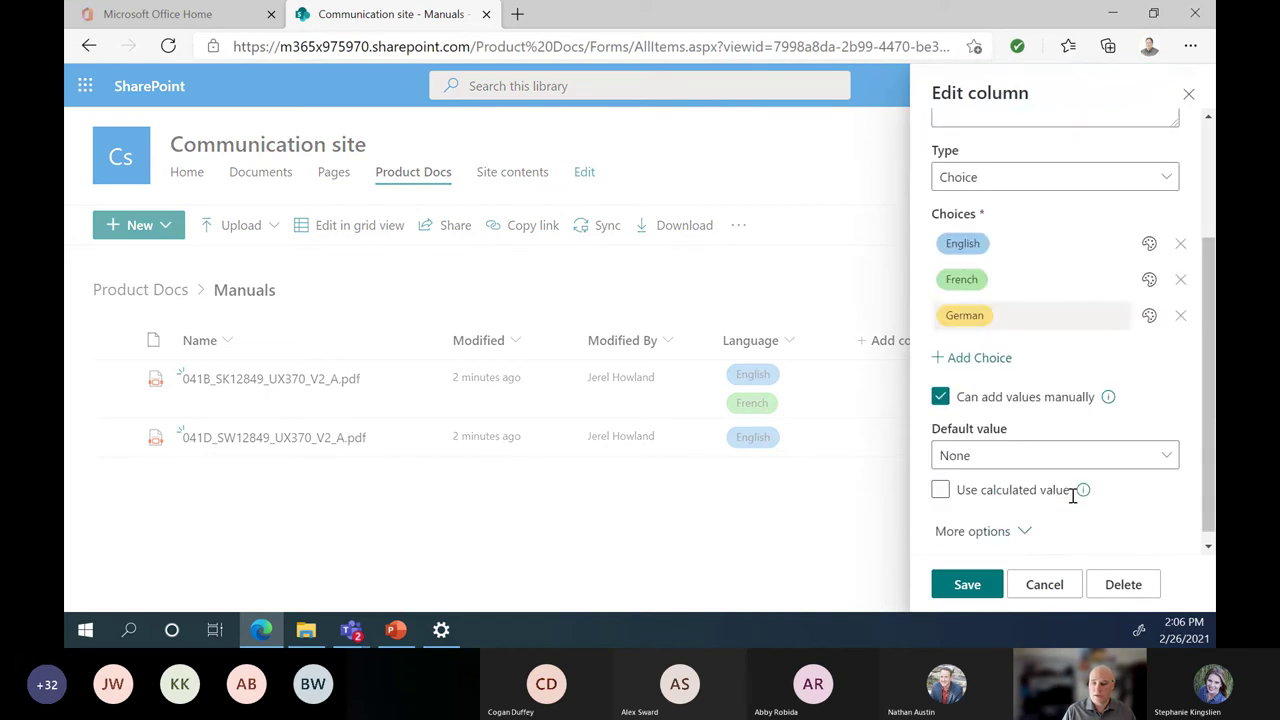
click(1021, 519)
scroll(1119, 506, down, 3)
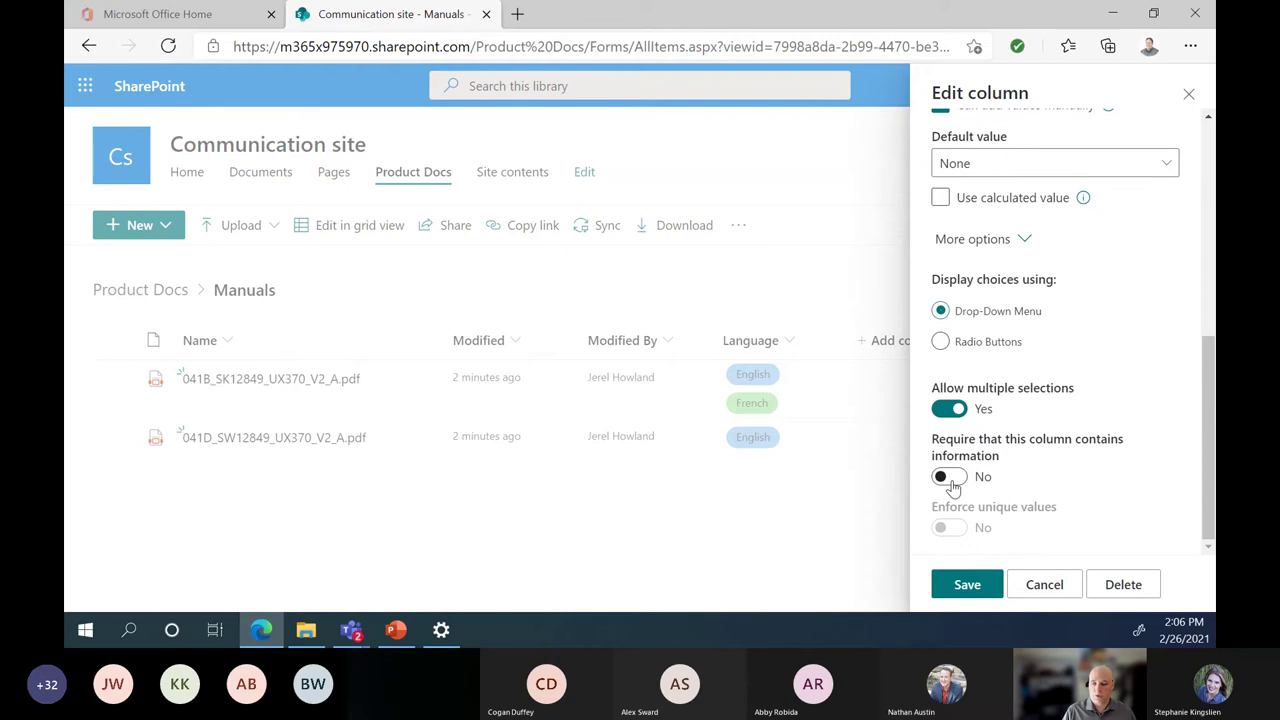
click(948, 478)
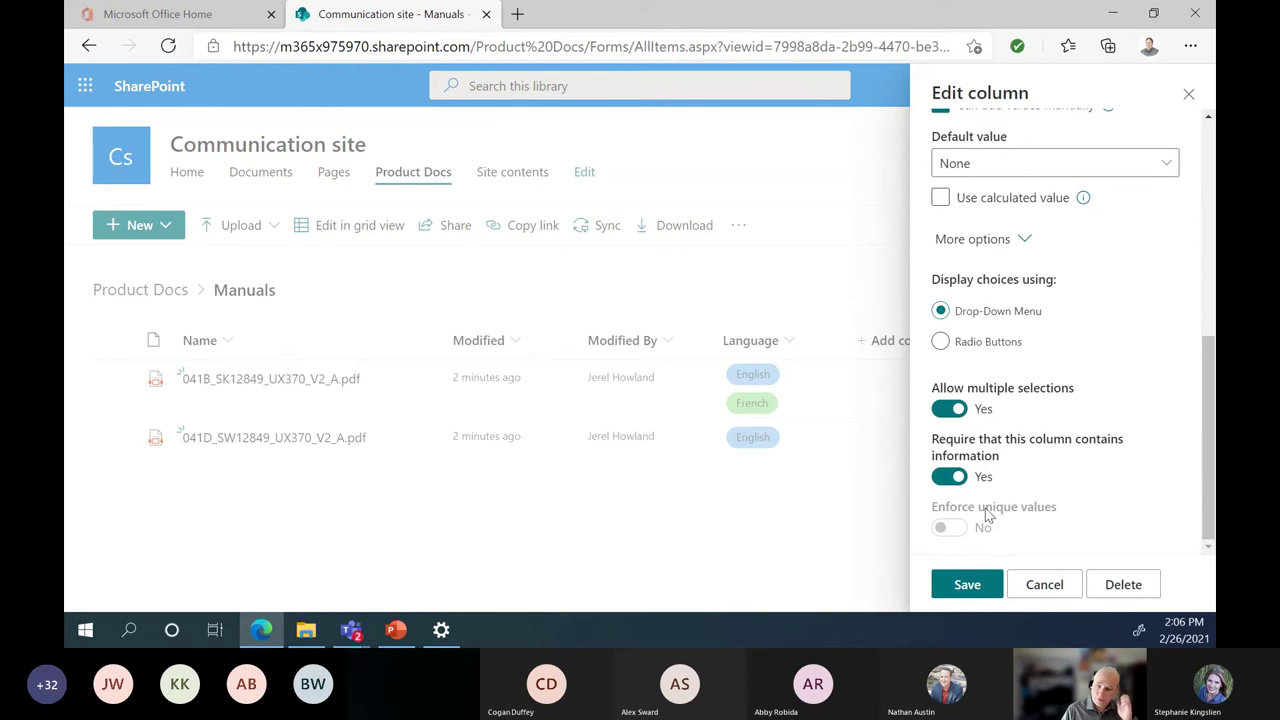
click(990, 590)
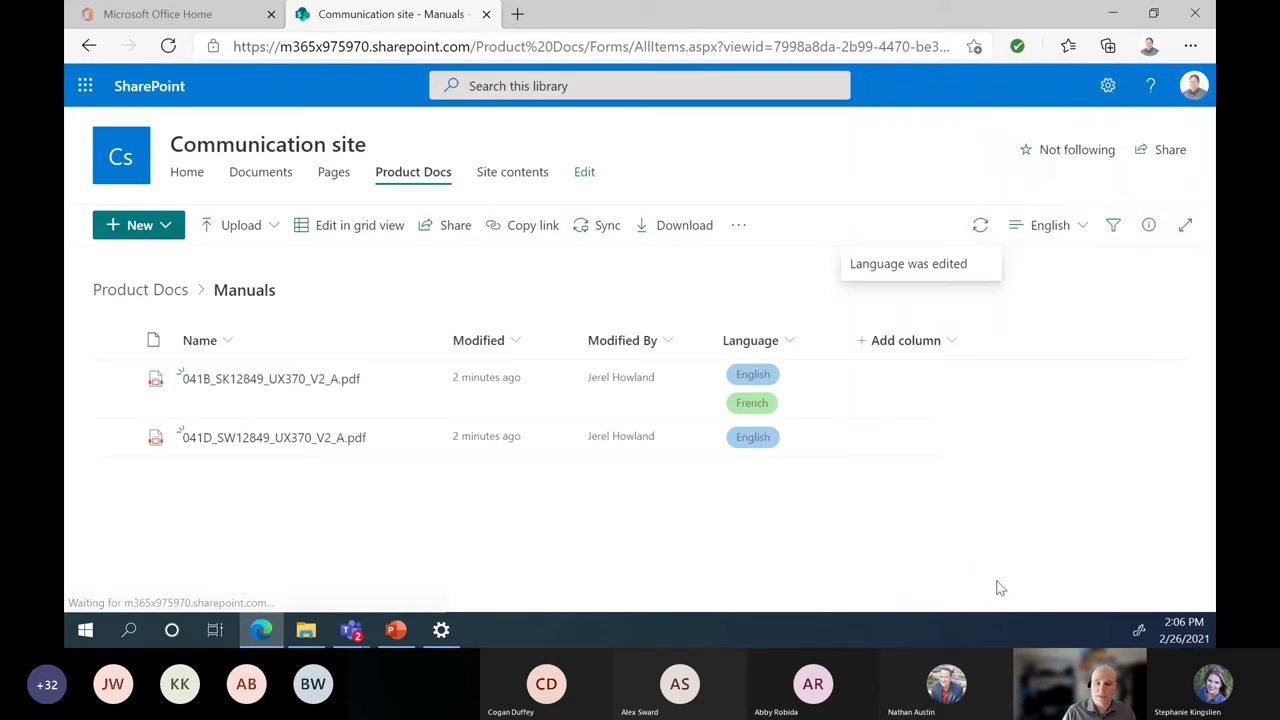
Step: View the library in All Documents and in Files that need attention, and check the file card of 040C_F12849_UX370_V2_A.pdf
click(1060, 228)
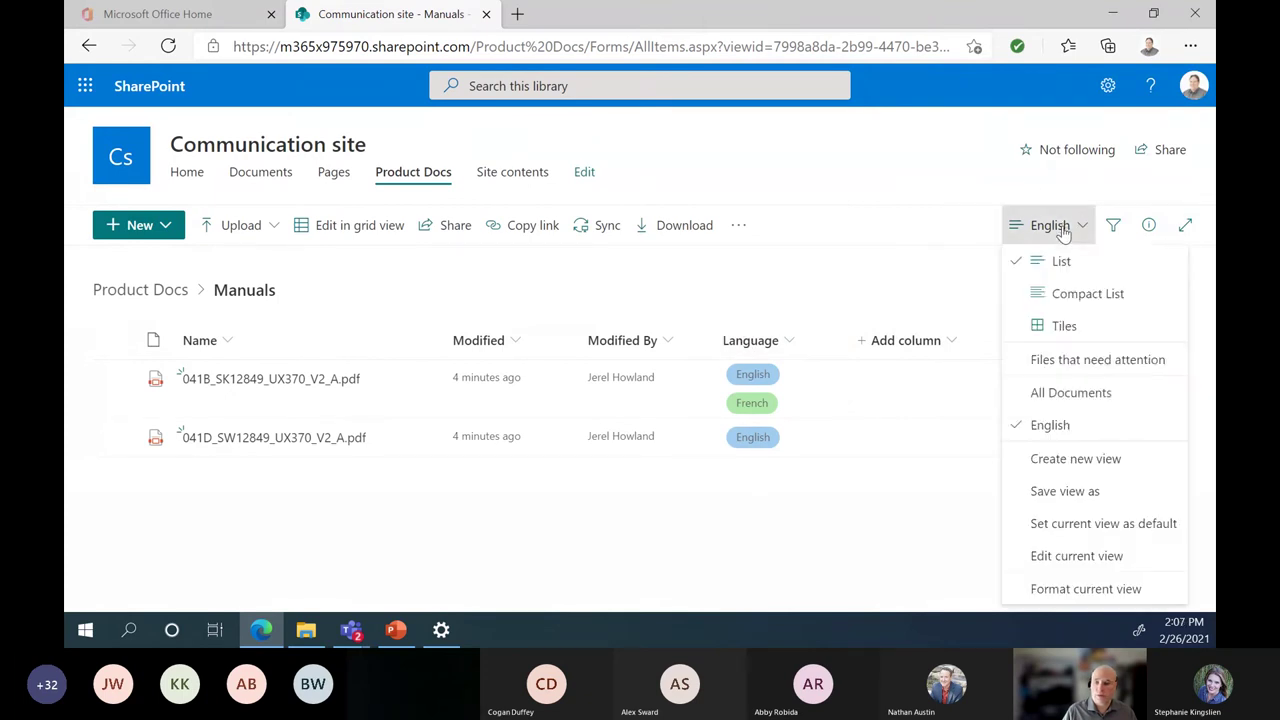
click(1045, 393)
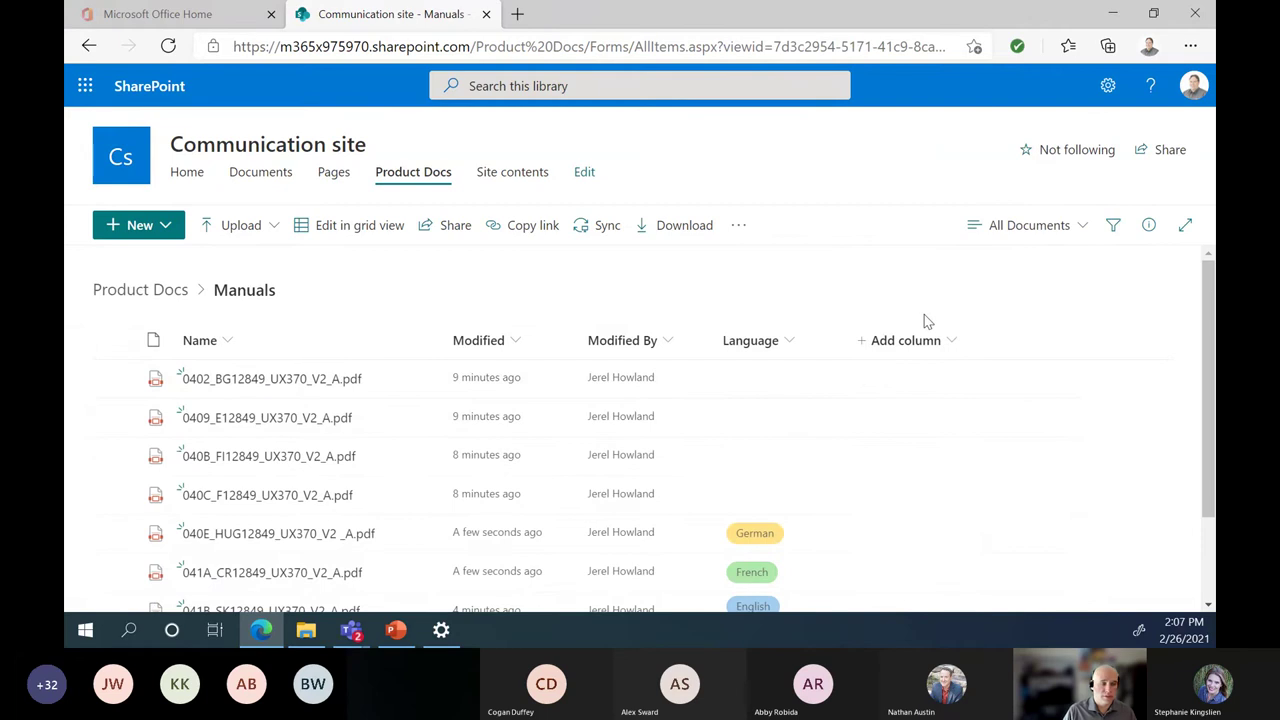
click(1079, 228)
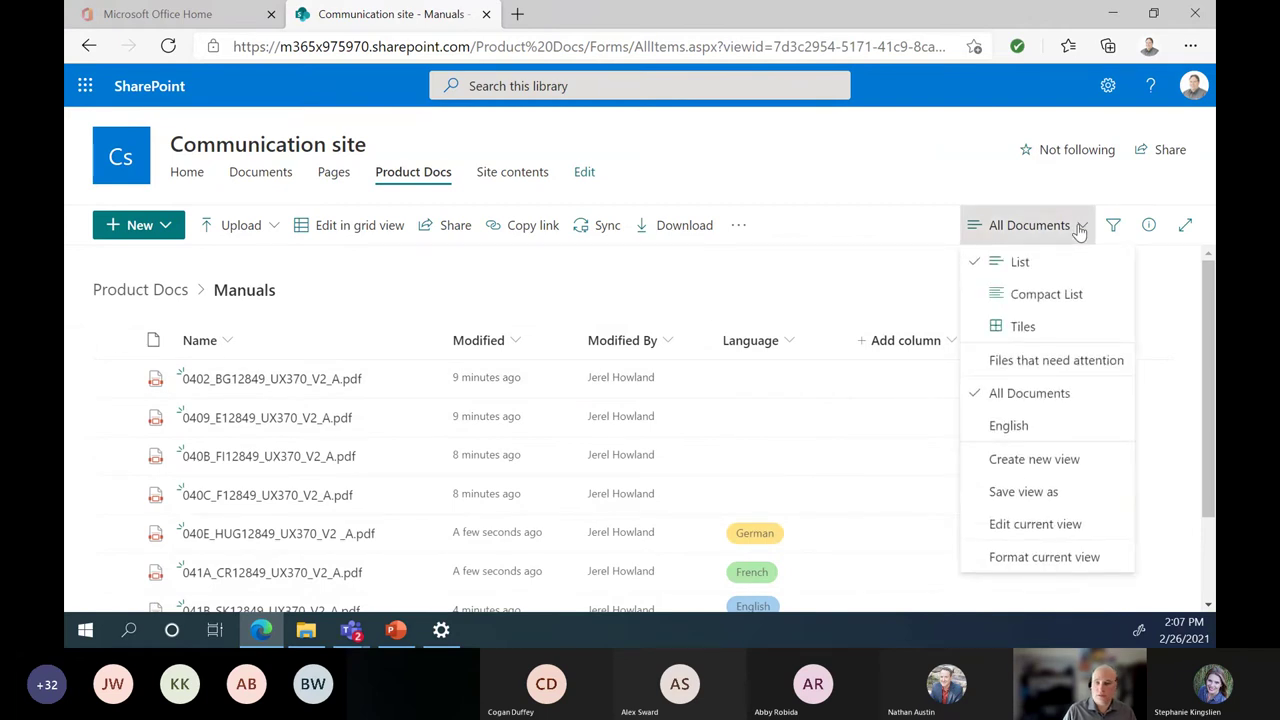
click(1080, 363)
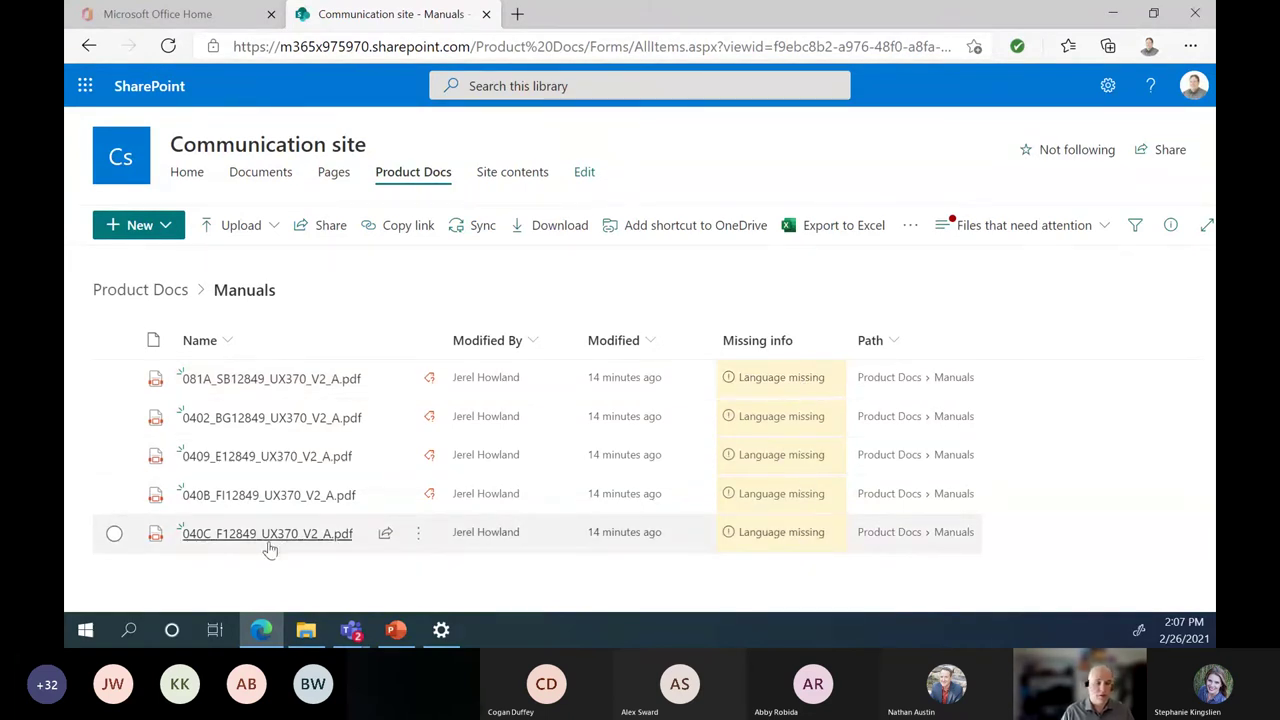
mouse_move(273, 545)
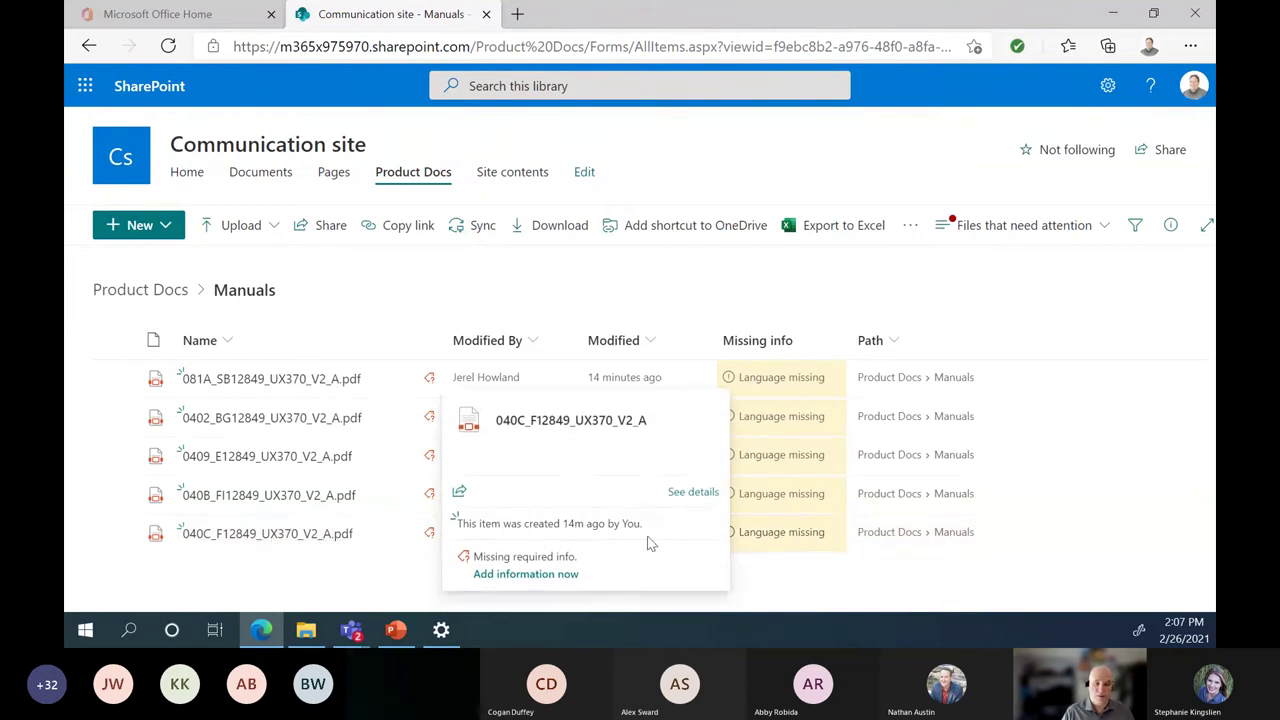
Step: Set the missing Language of 0409_E12849_UX370_V2_A.pdf to English in the file's details
click(803, 459)
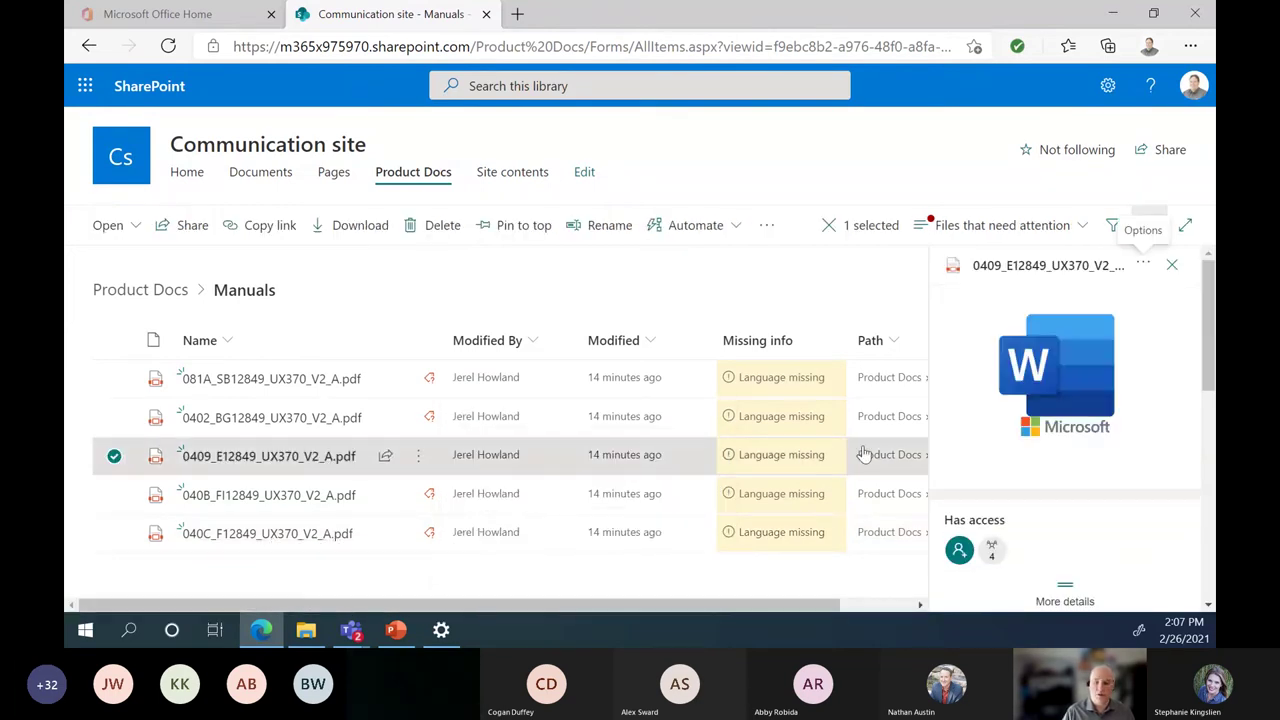
scroll(1151, 490, down, 5)
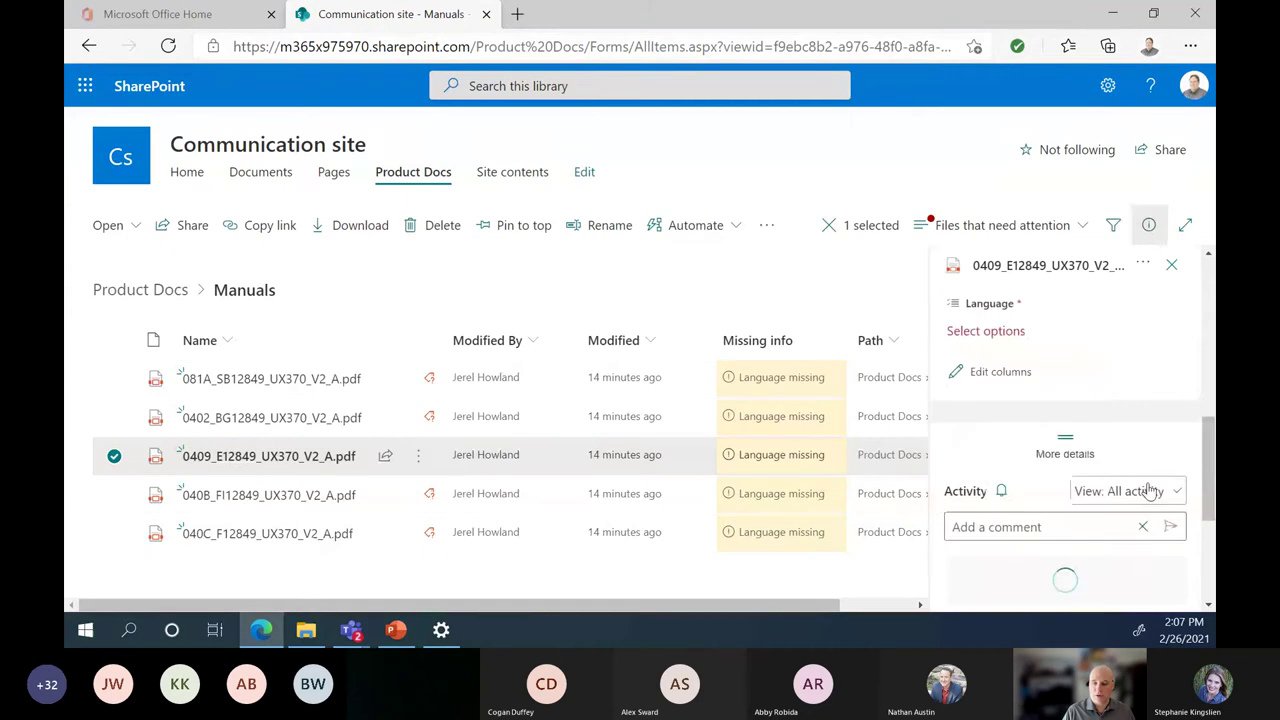
click(998, 328)
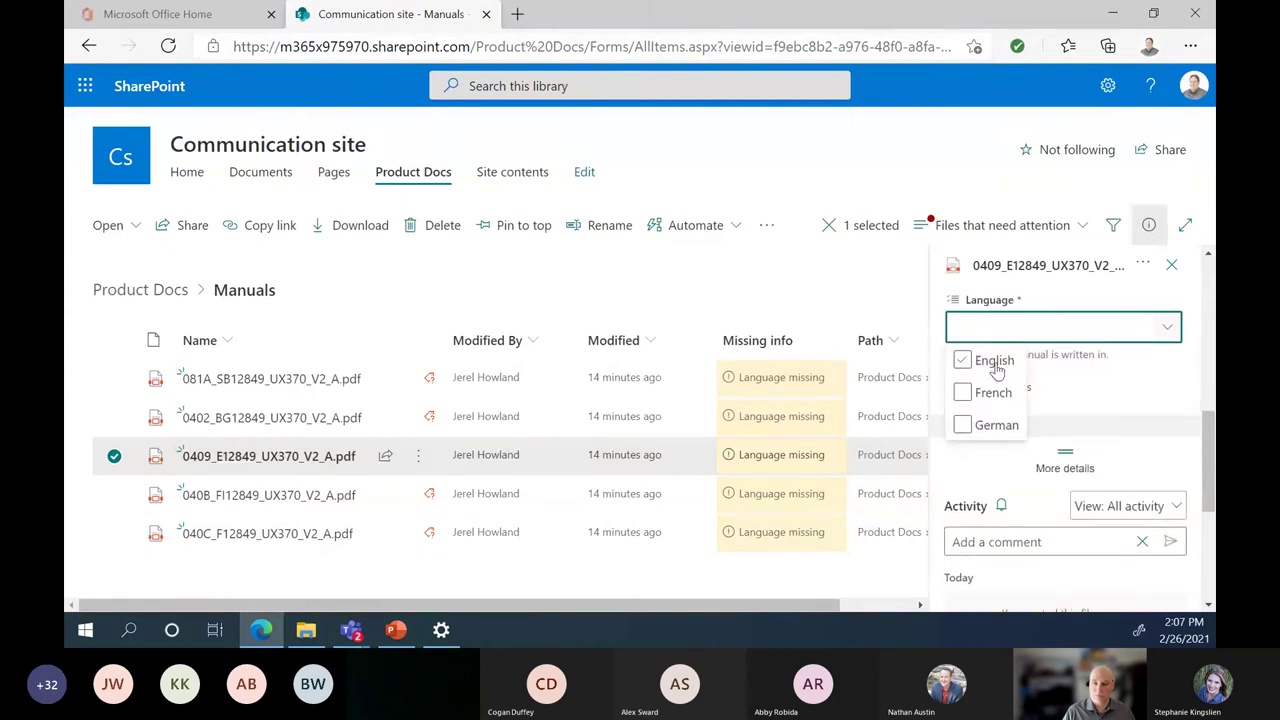
click(962, 363)
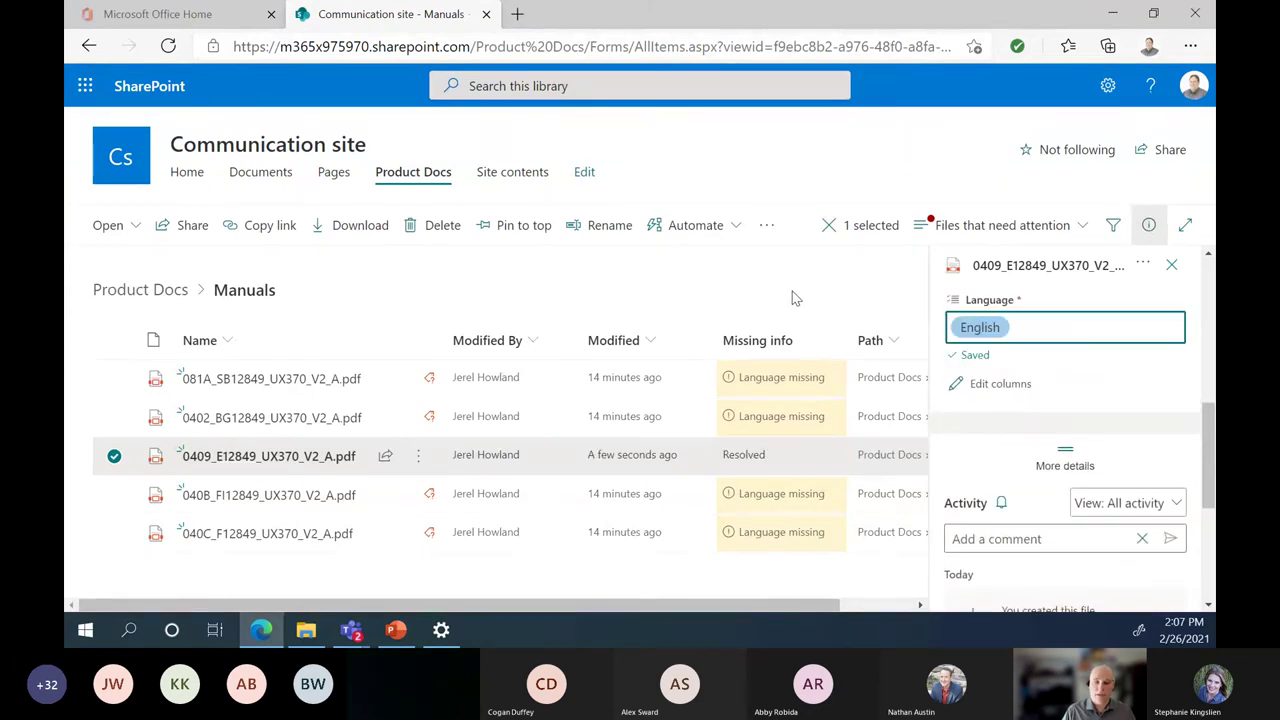
Step: Switch back to the All Documents view, look through the Language column, and close the details pane
click(1045, 228)
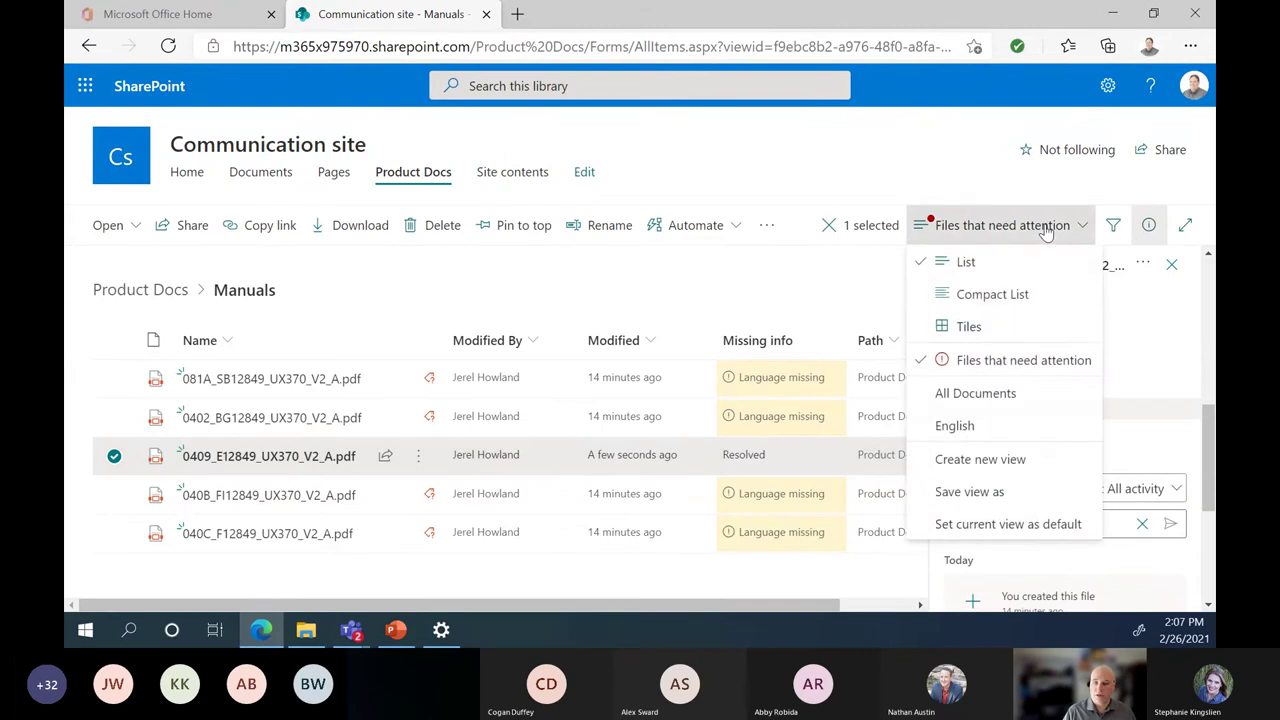
click(970, 393)
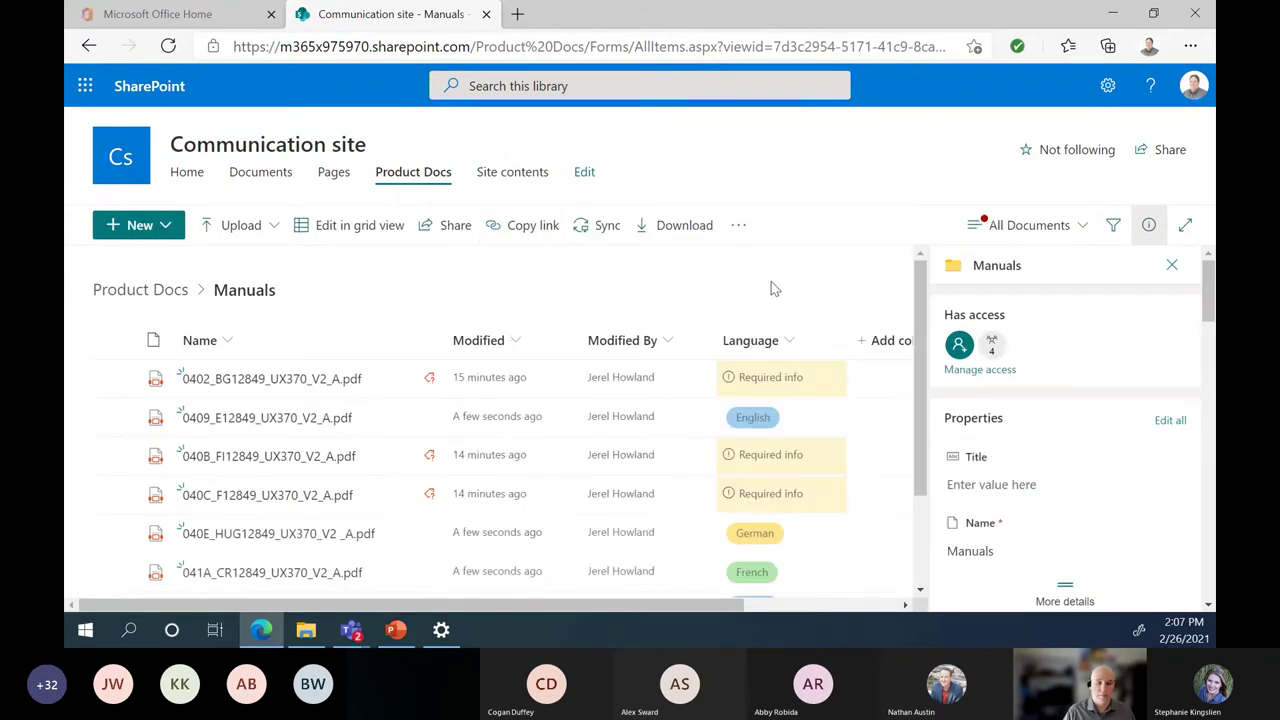
scroll(782, 335, down, 2)
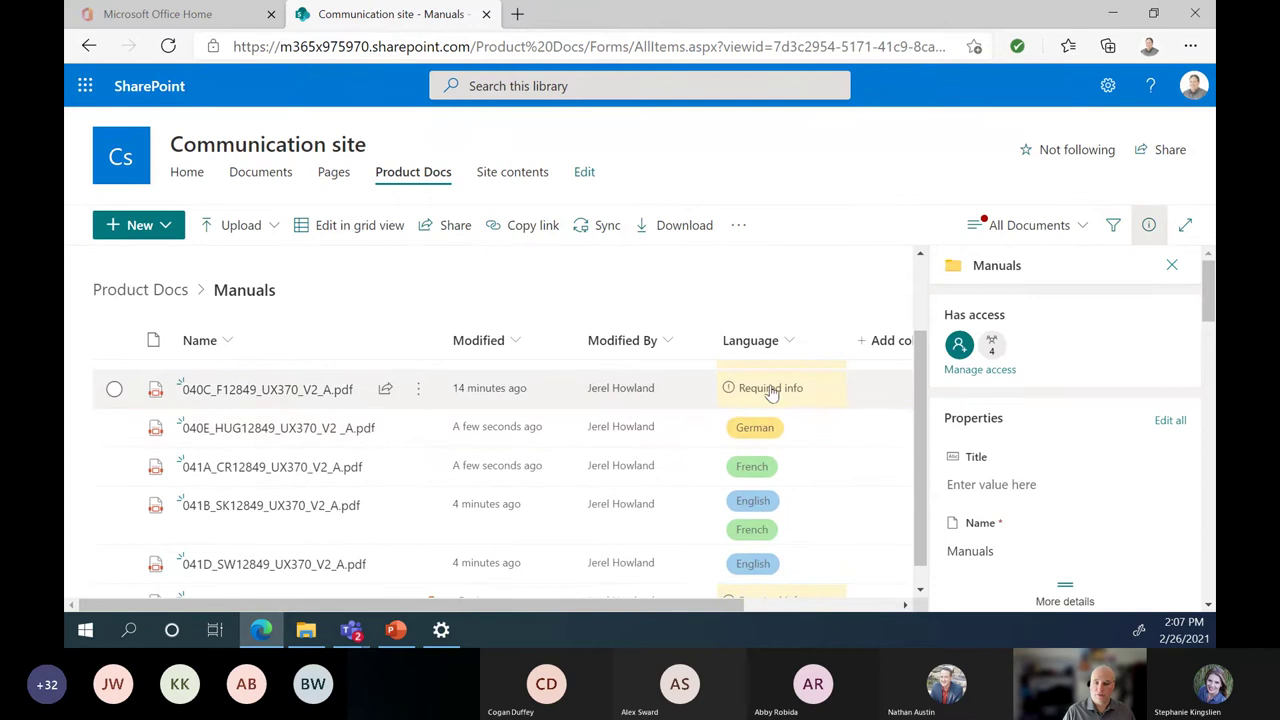
click(1172, 265)
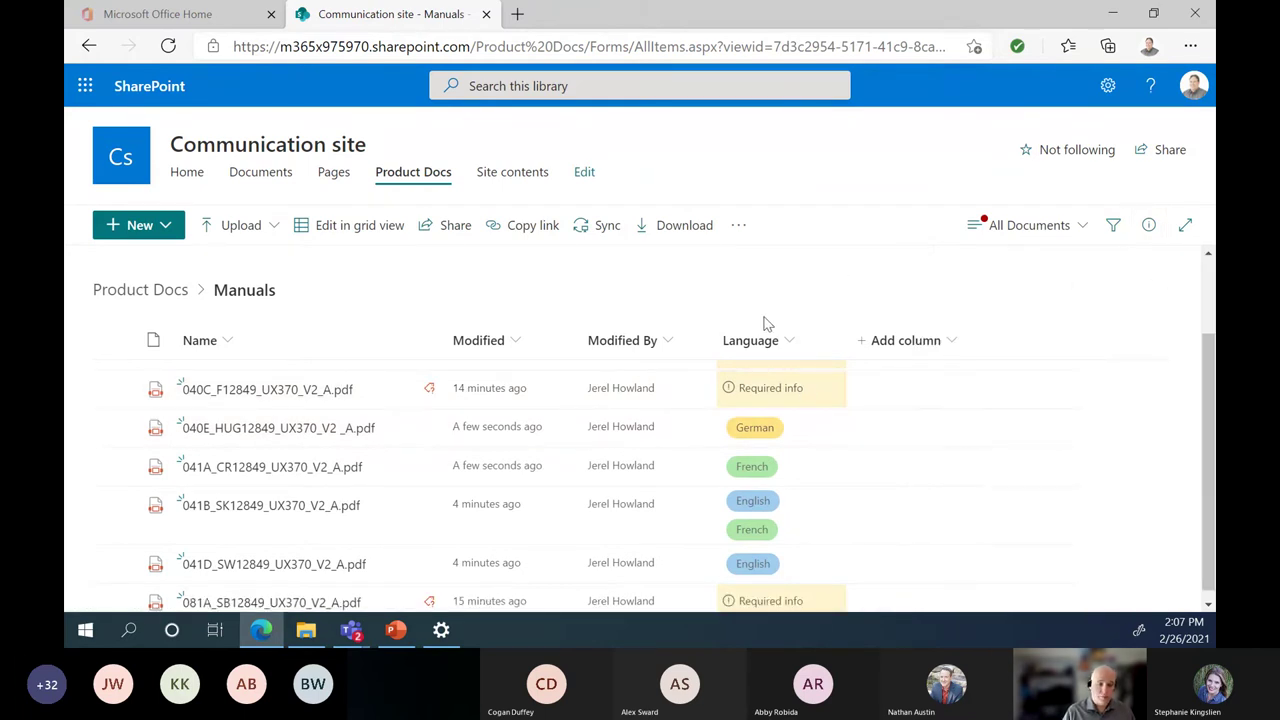
Step: Switch to File Explorer and copy 0409_E12849_UX370_V2_A from the manuals folder inside presentations
click(306, 630)
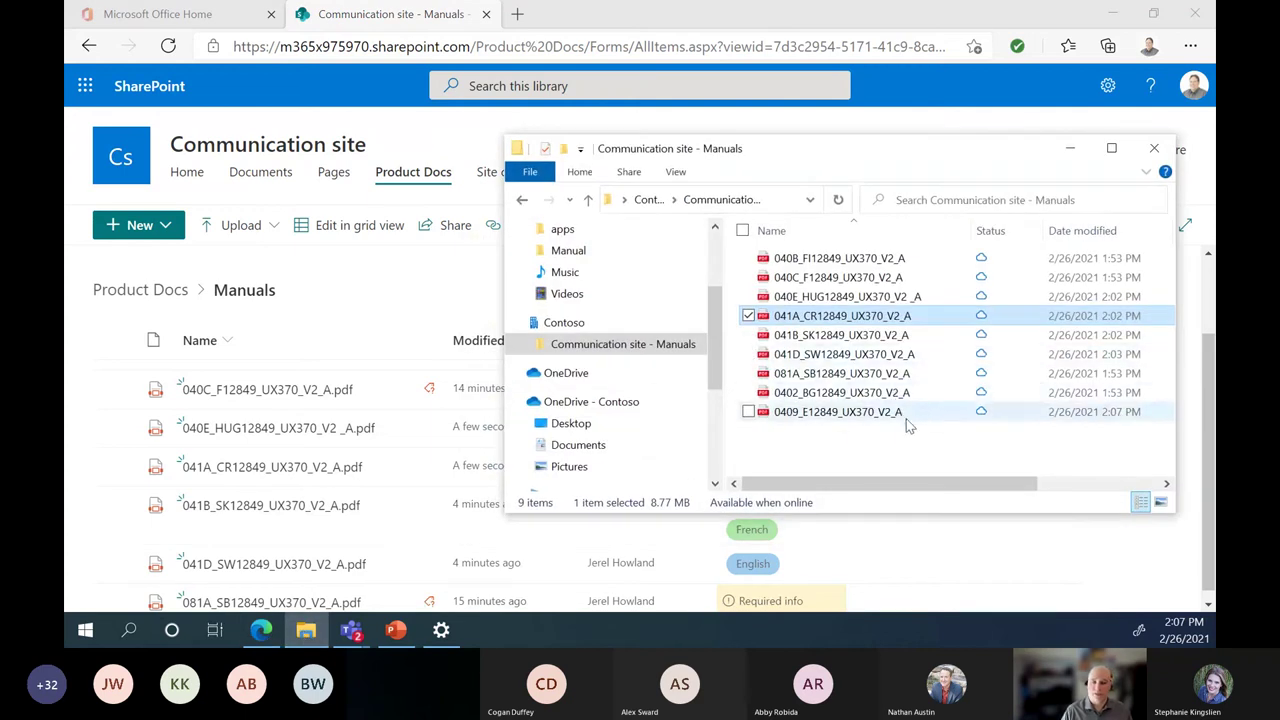
click(577, 258)
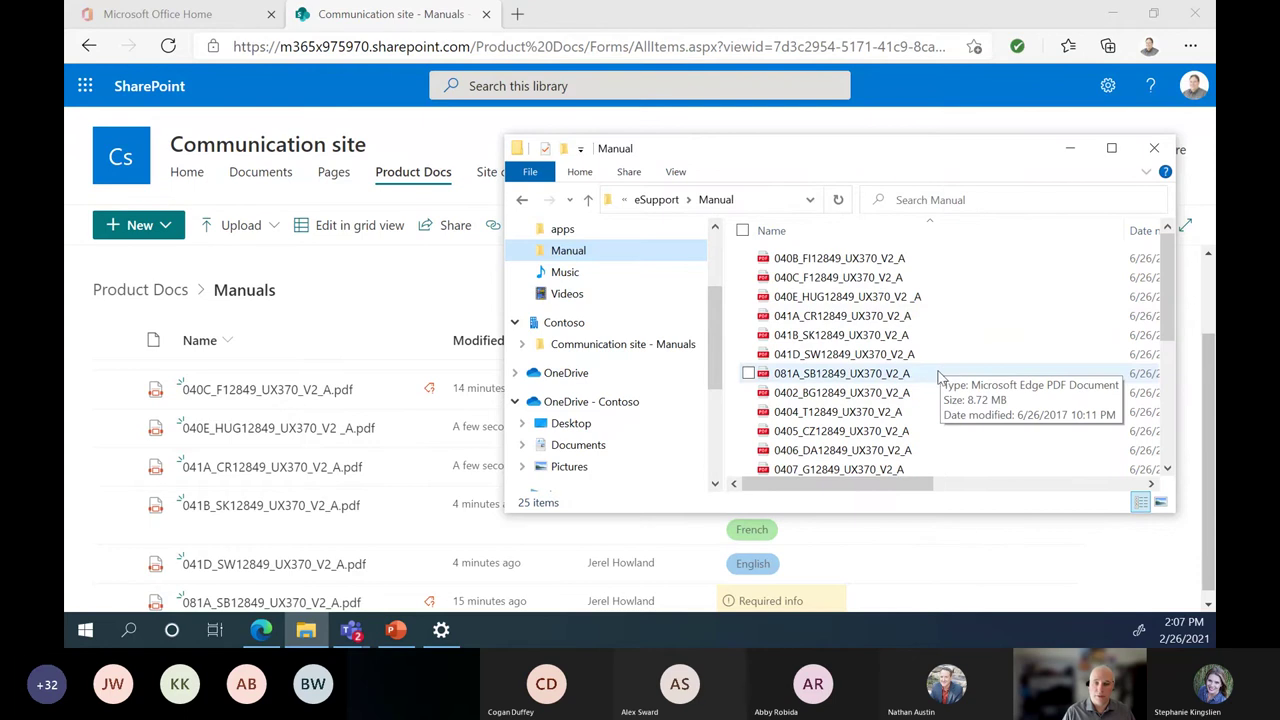
scroll(612, 280, up, 1)
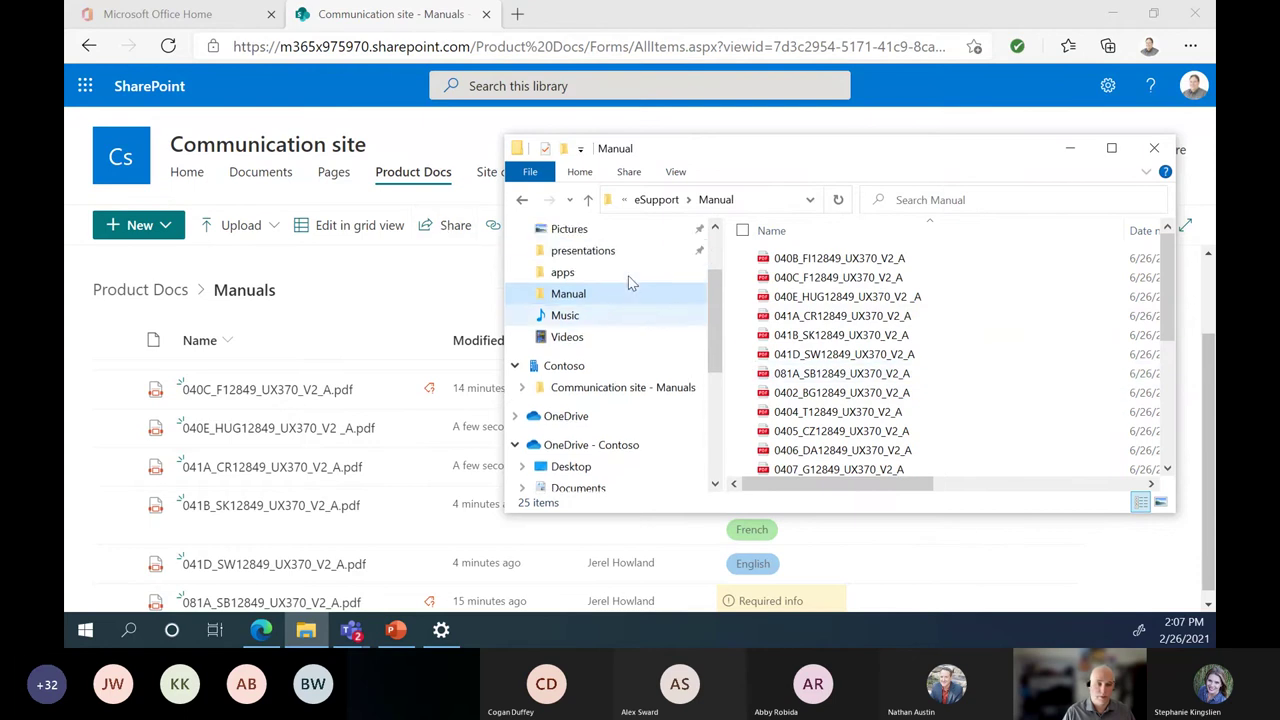
click(583, 254)
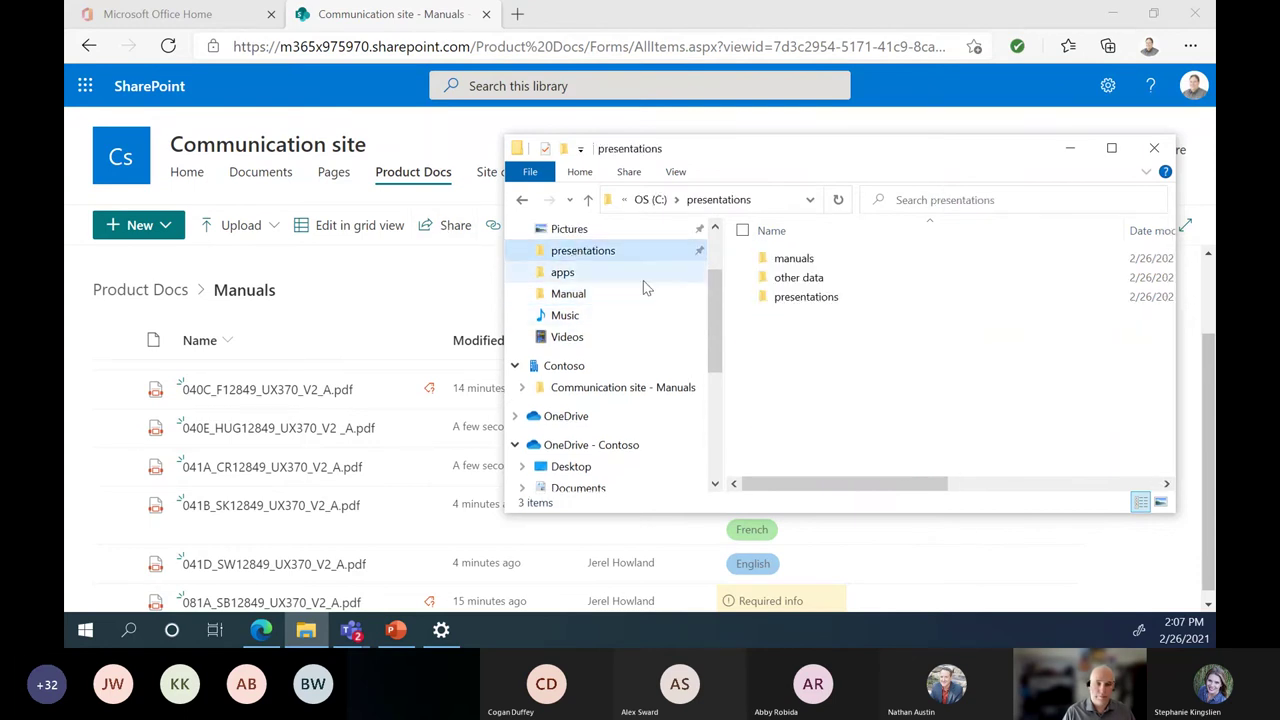
double_click(830, 259)
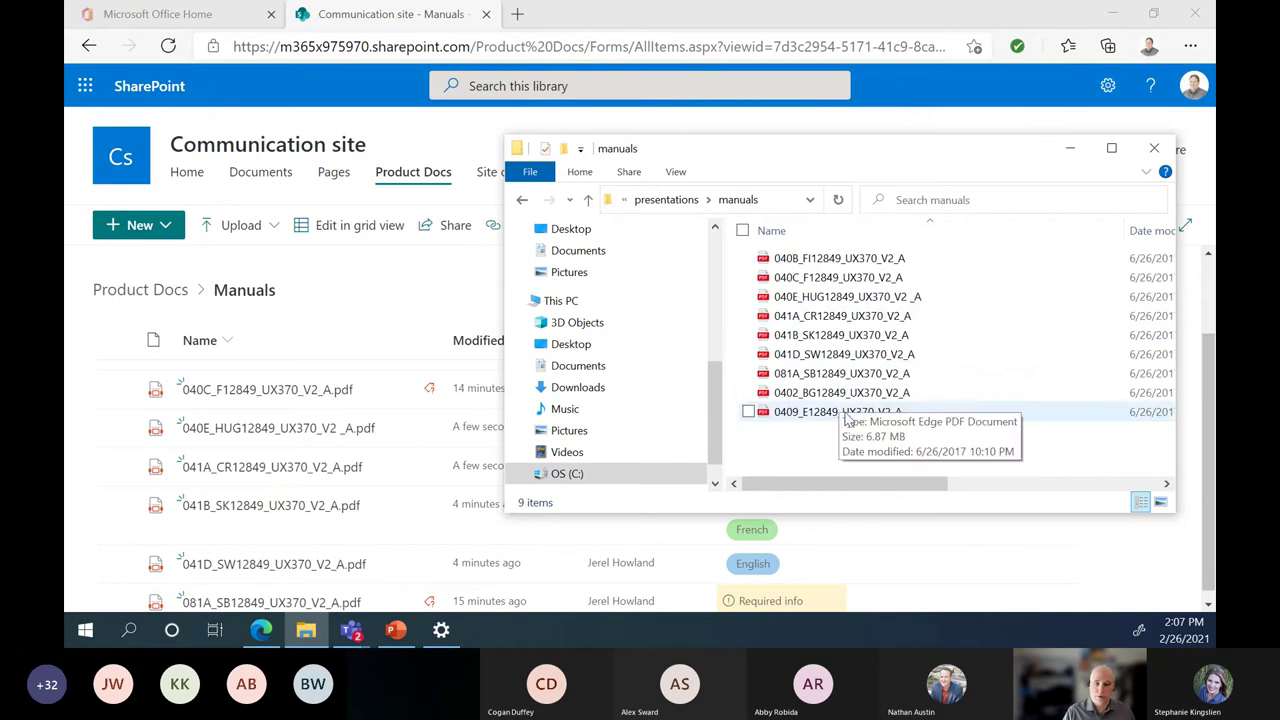
click(1128, 420)
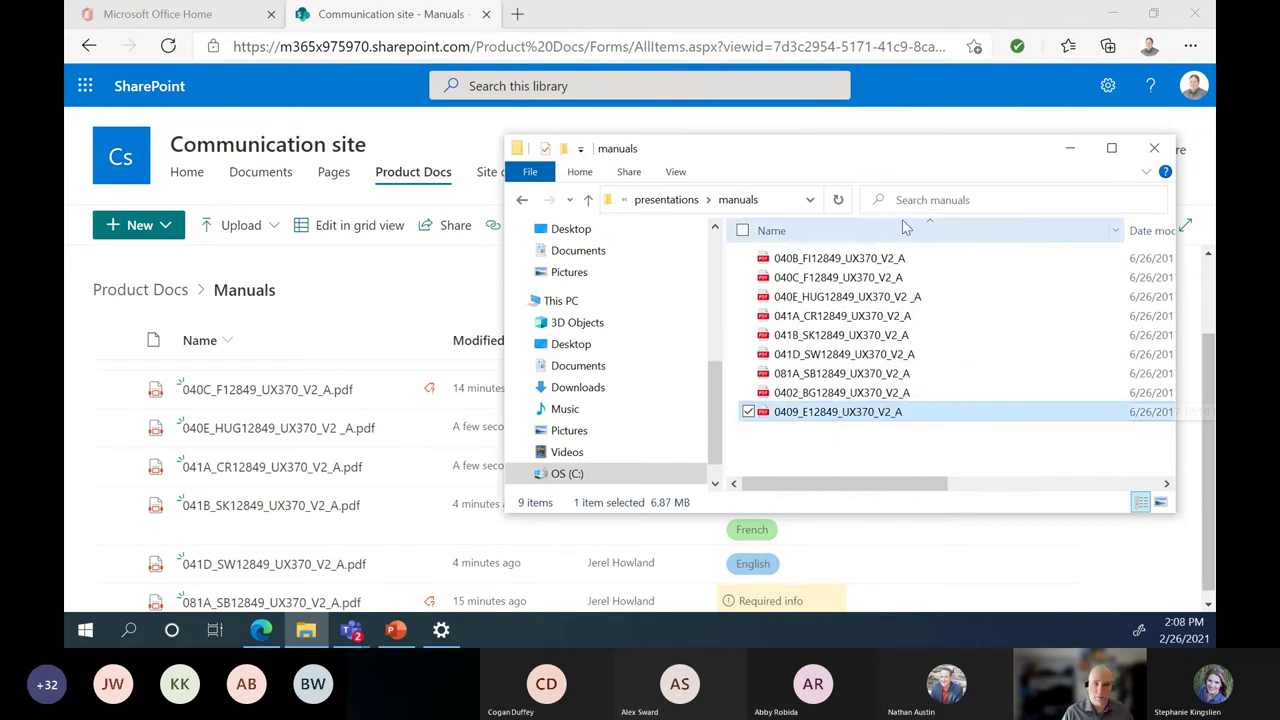
Step: Paste the copied manual into the synced Communication site - Manuals folder, replacing the file in the destination
drag(714, 400, 716, 363)
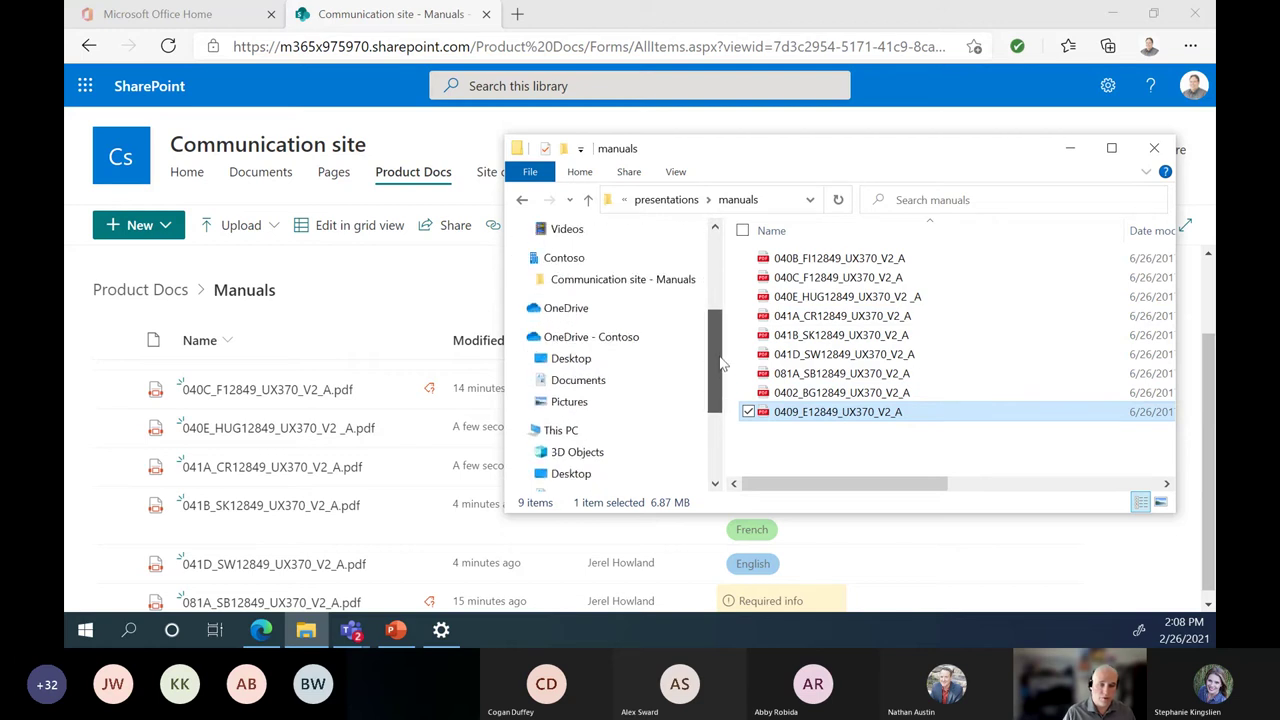
click(580, 278)
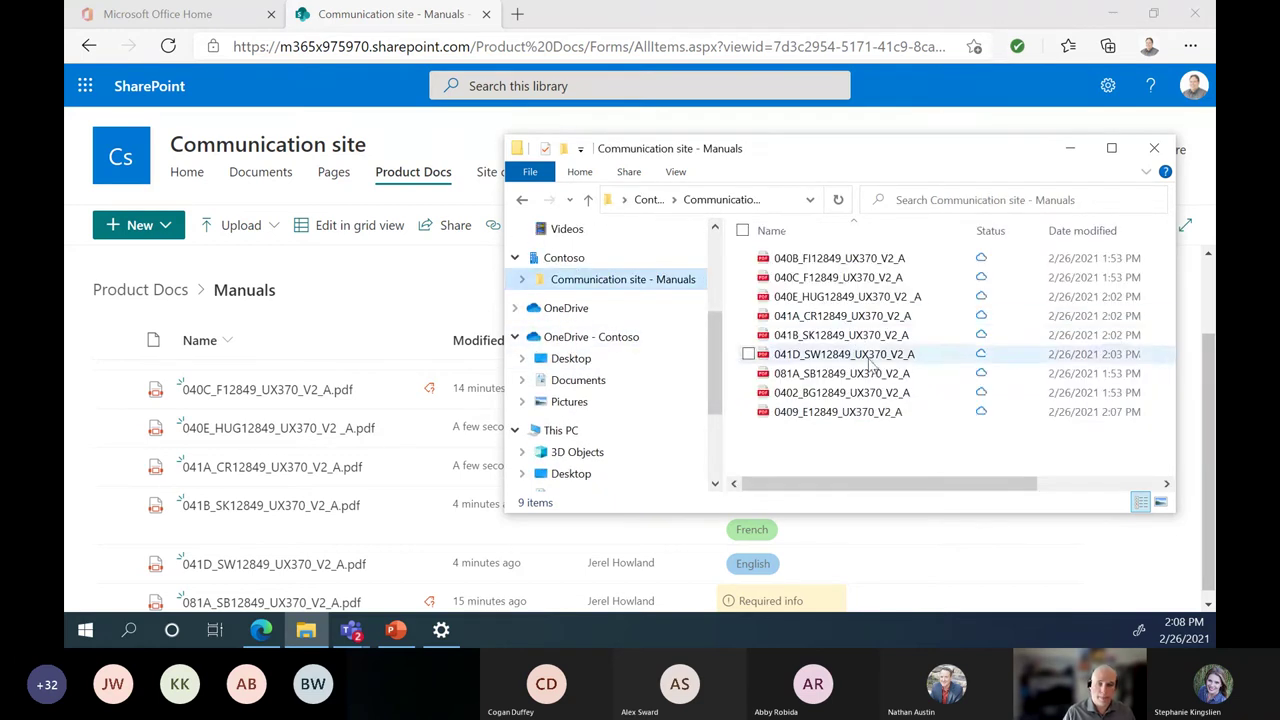
right_click(830, 450)
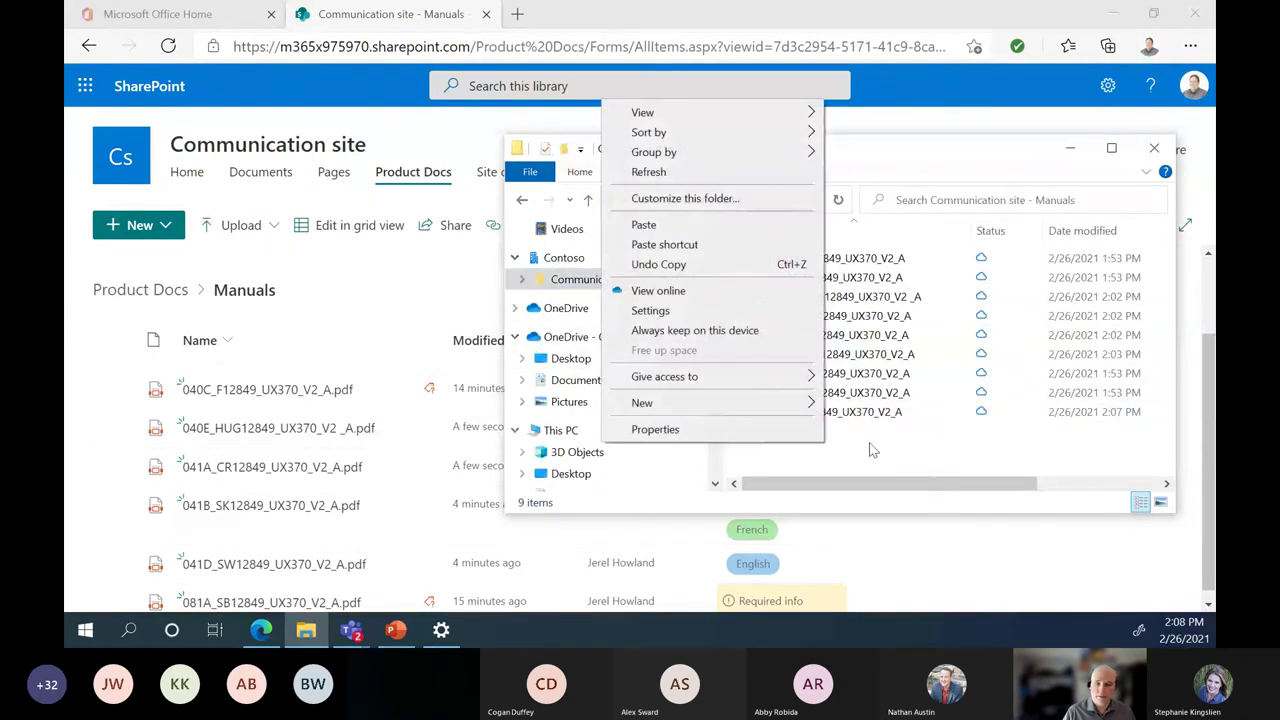
click(680, 228)
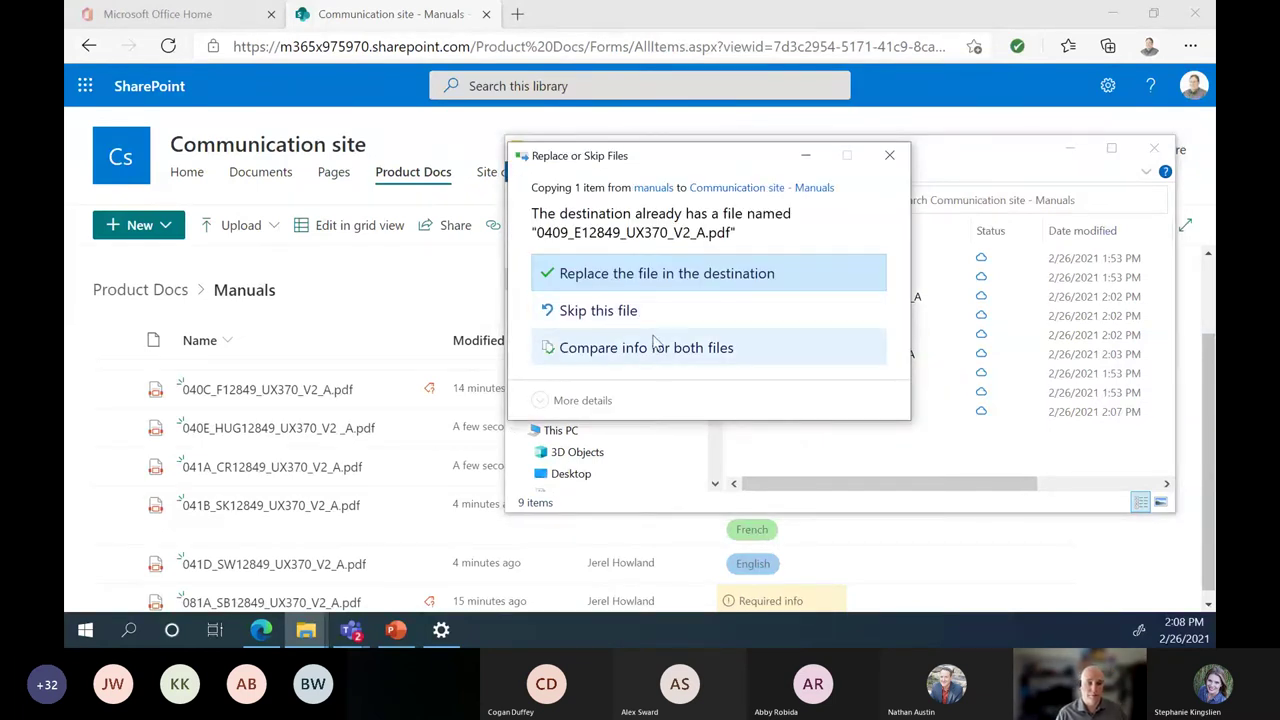
click(659, 282)
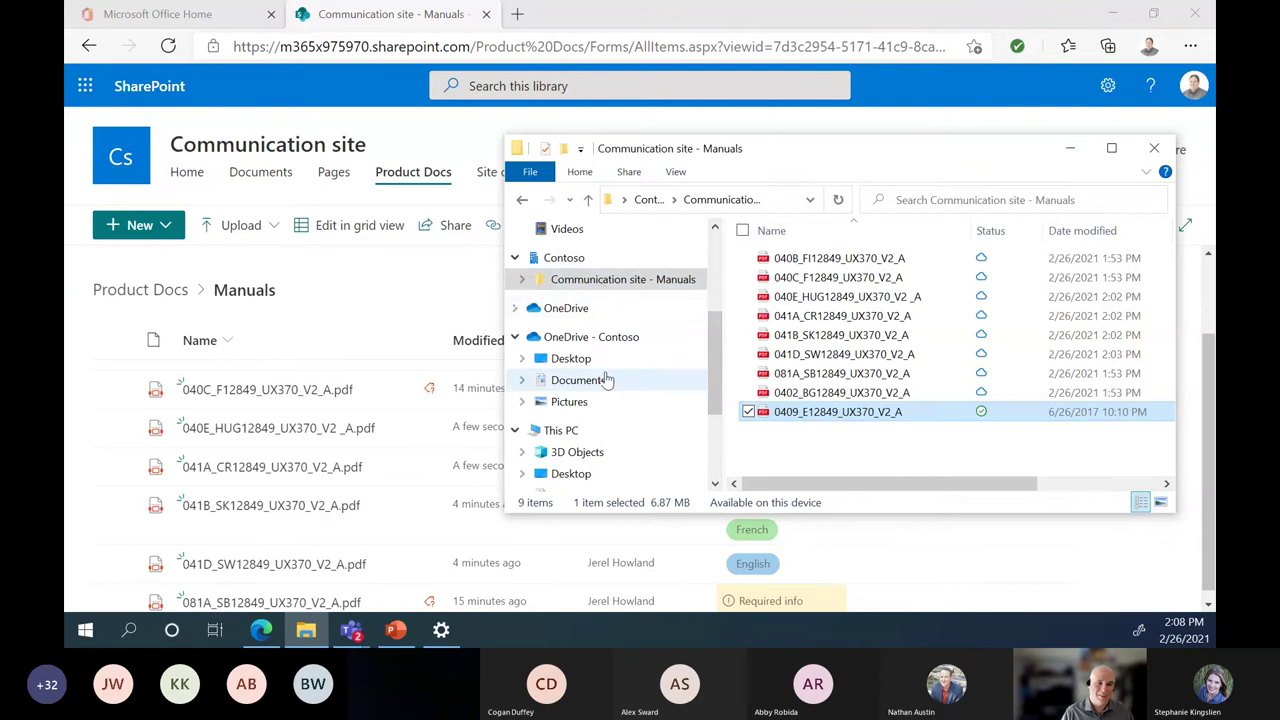
Step: Open the other data folder inside presentations and copy the FileList text file
scroll(700, 270, up, 3)
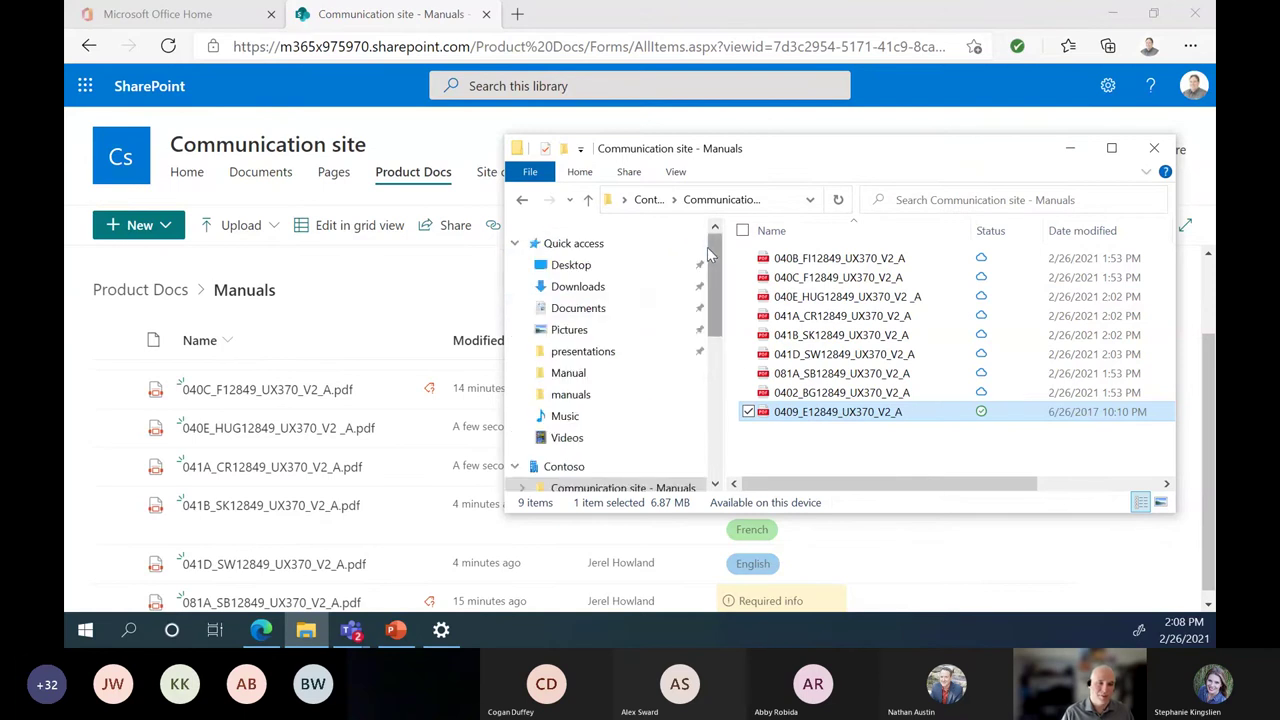
click(580, 355)
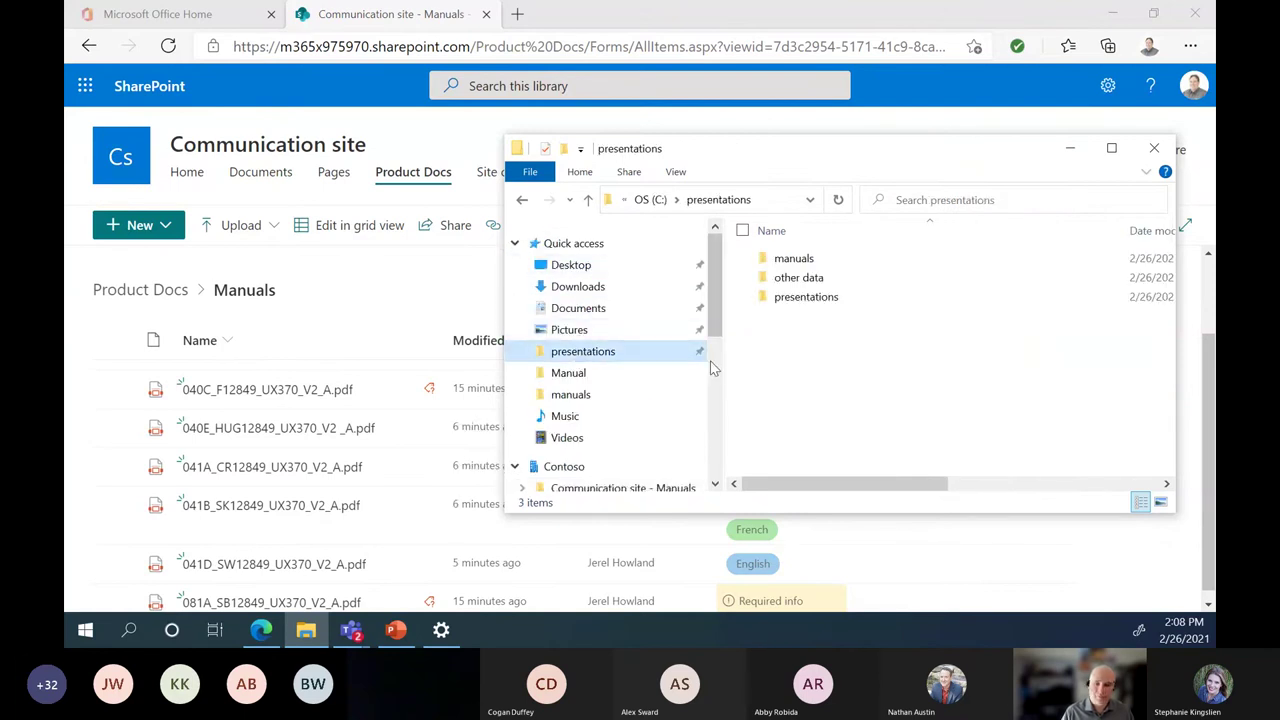
double_click(805, 279)
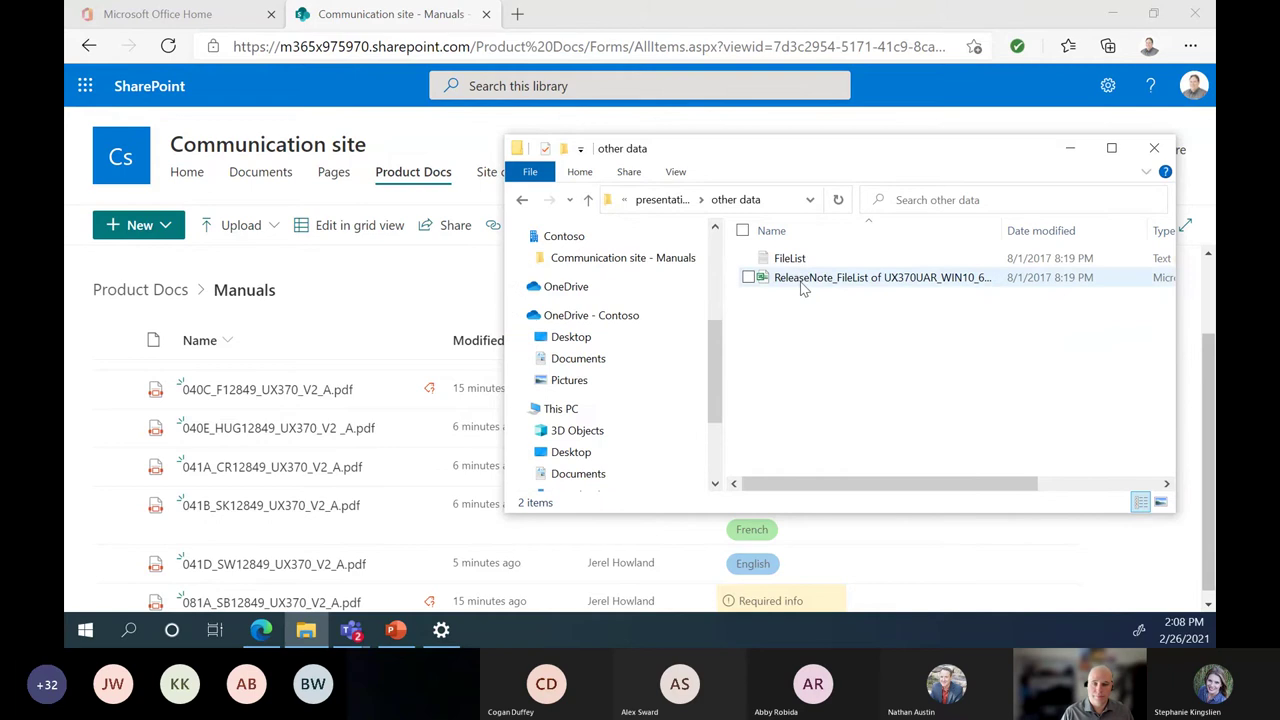
click(800, 262)
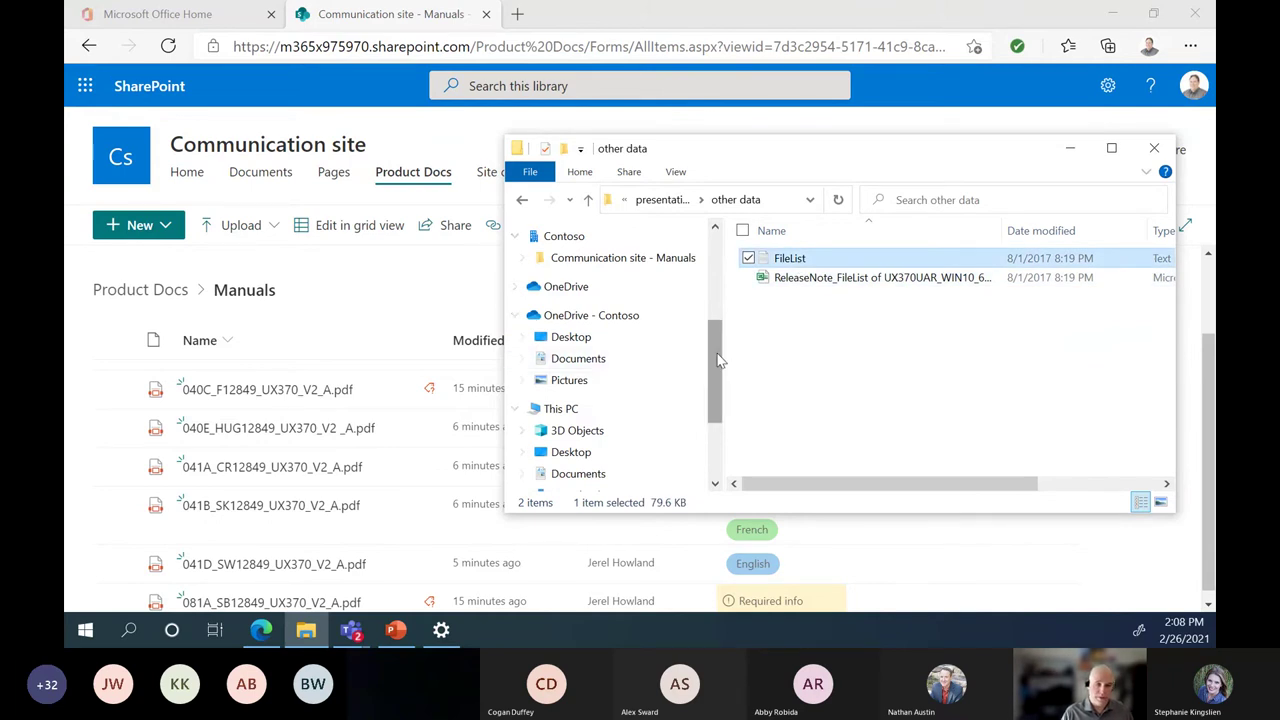
Step: Paste the copied FileList into the synced Communication site - Manuals folder
drag(718, 360, 712, 335)
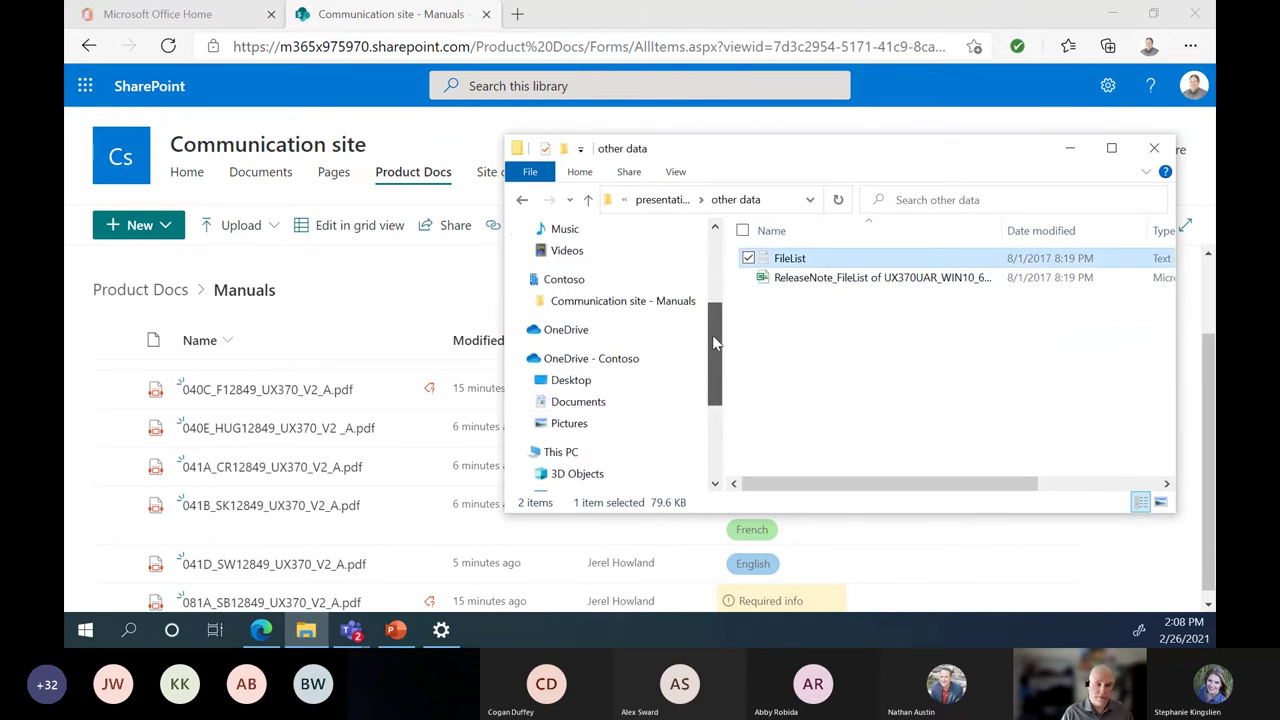
click(567, 302)
right_click(819, 440)
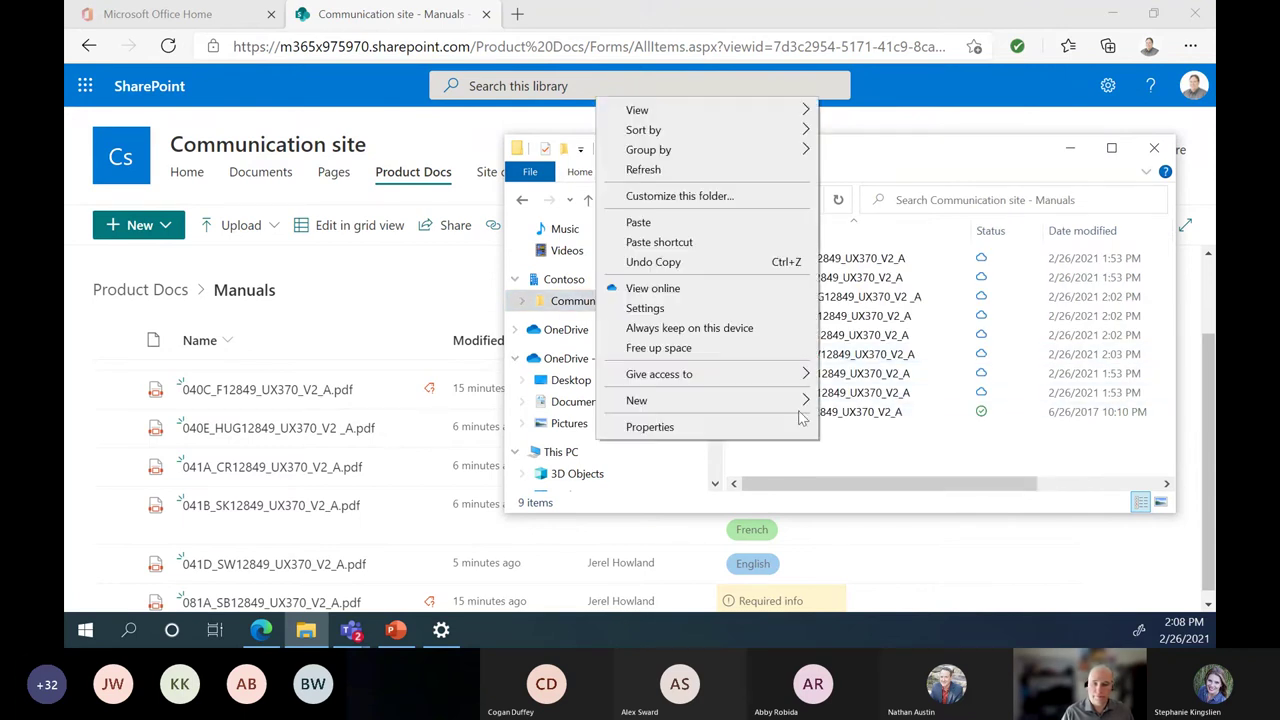
click(684, 222)
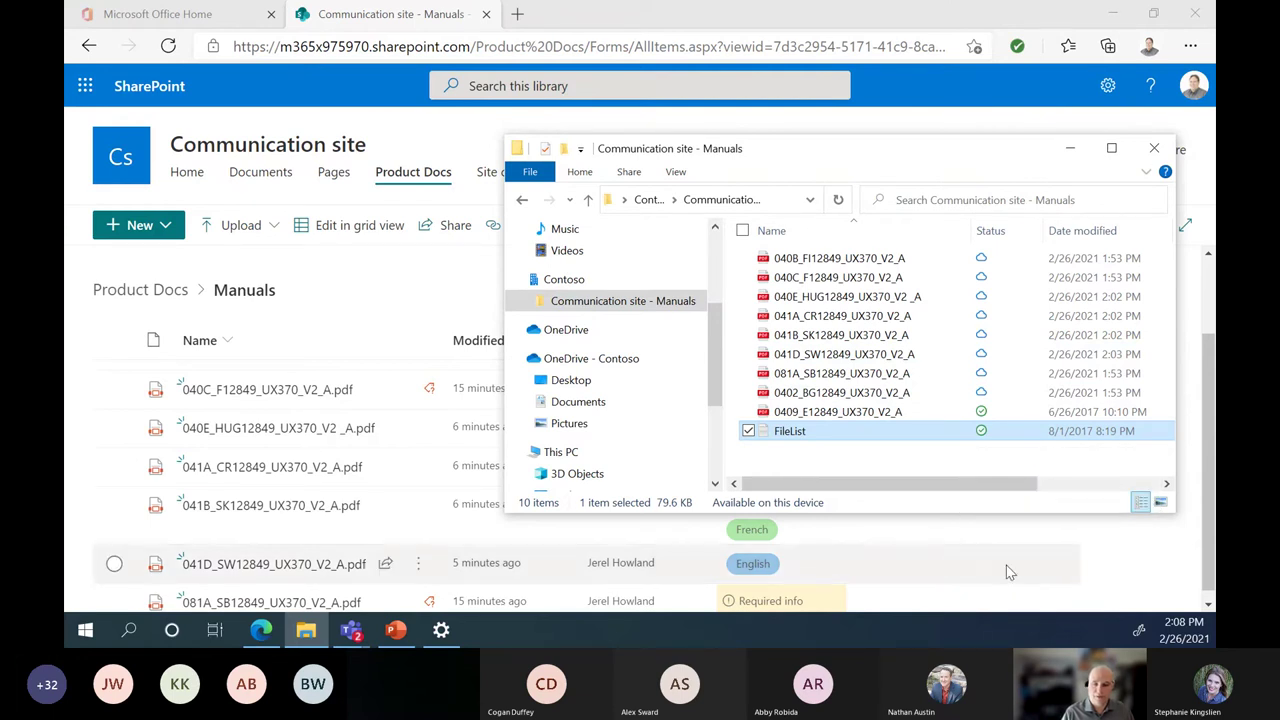
Step: Switch to the SharePoint Manuals library in the browser and set the required Language of FileList.txt to French in its details
click(1008, 20)
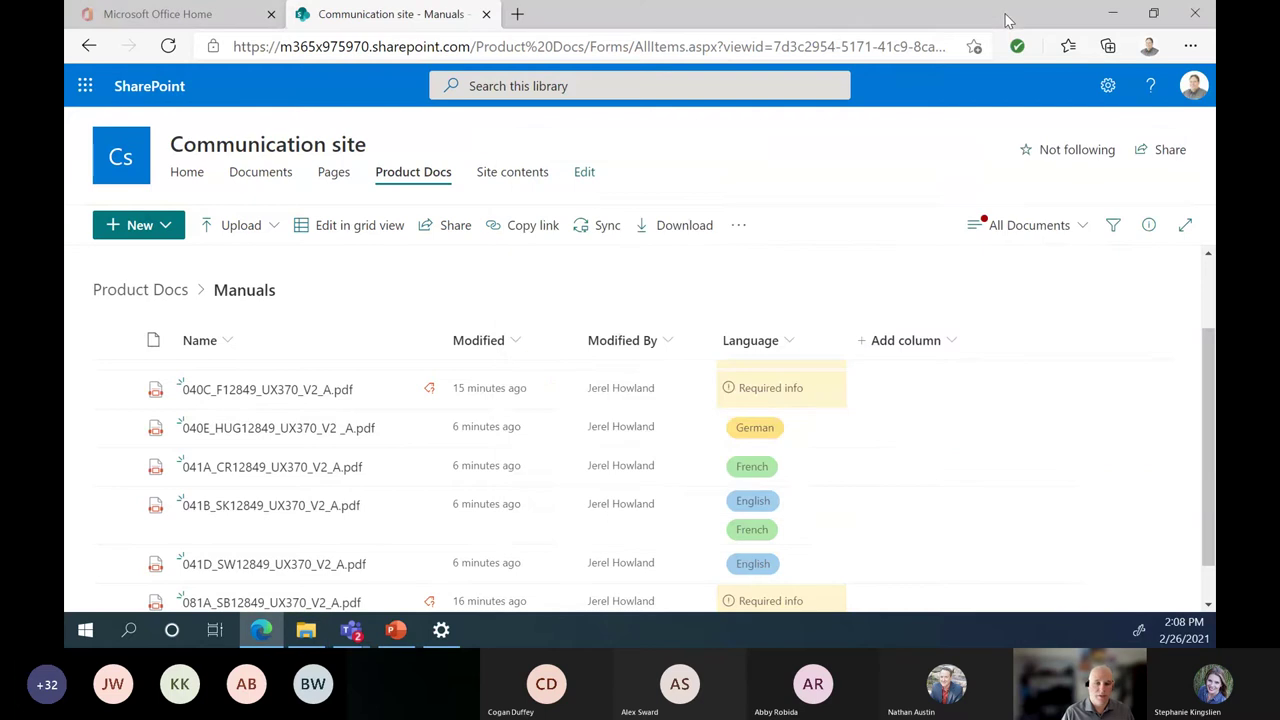
scroll(1104, 518, down, 1)
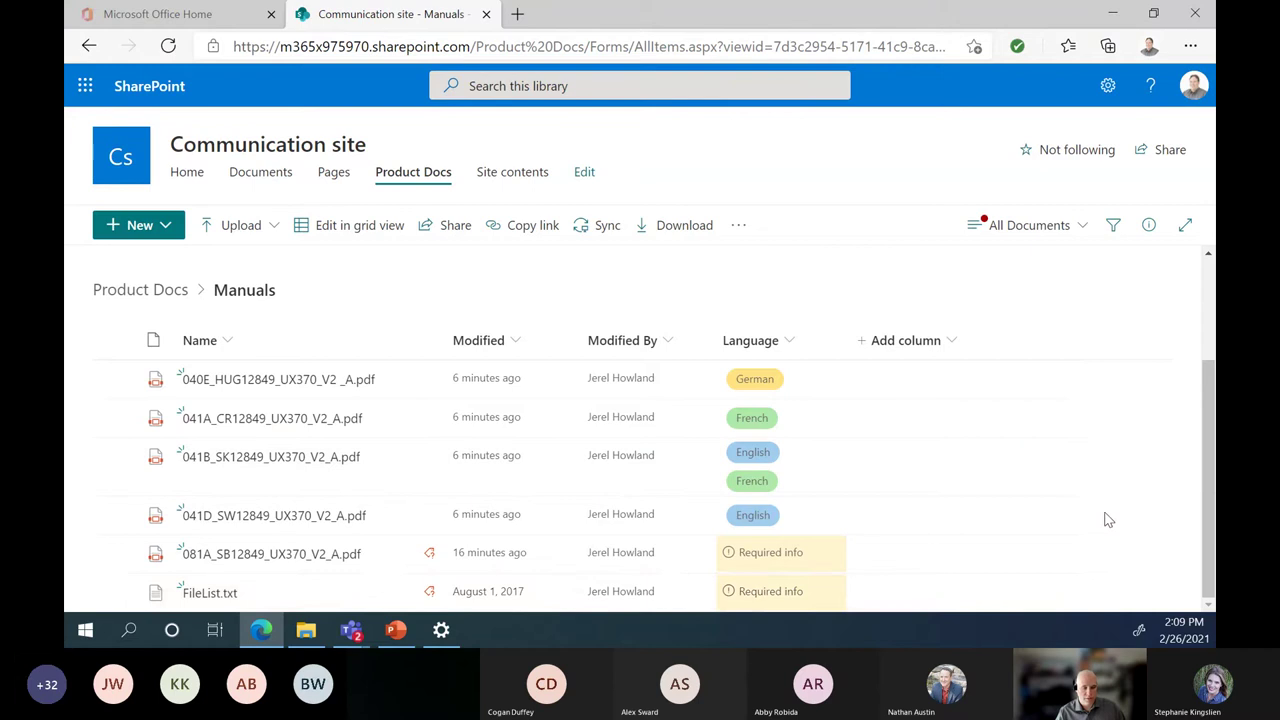
click(772, 592)
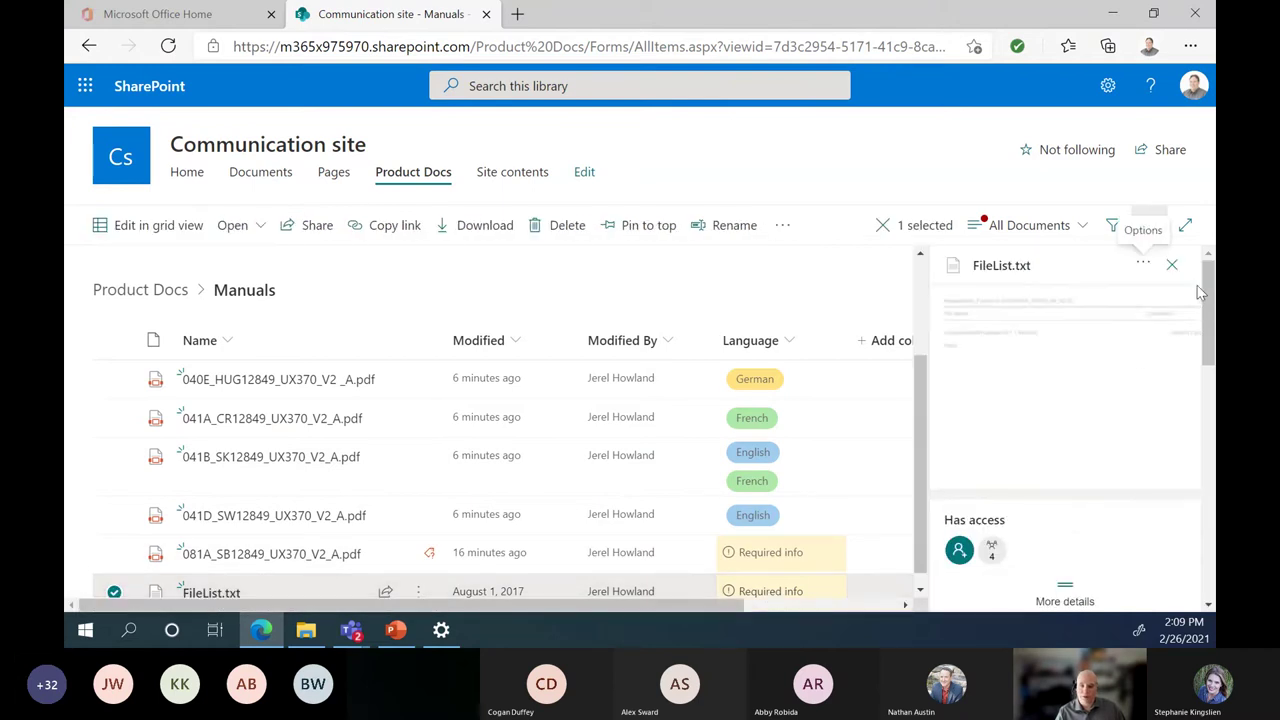
drag(1205, 279, 1207, 410)
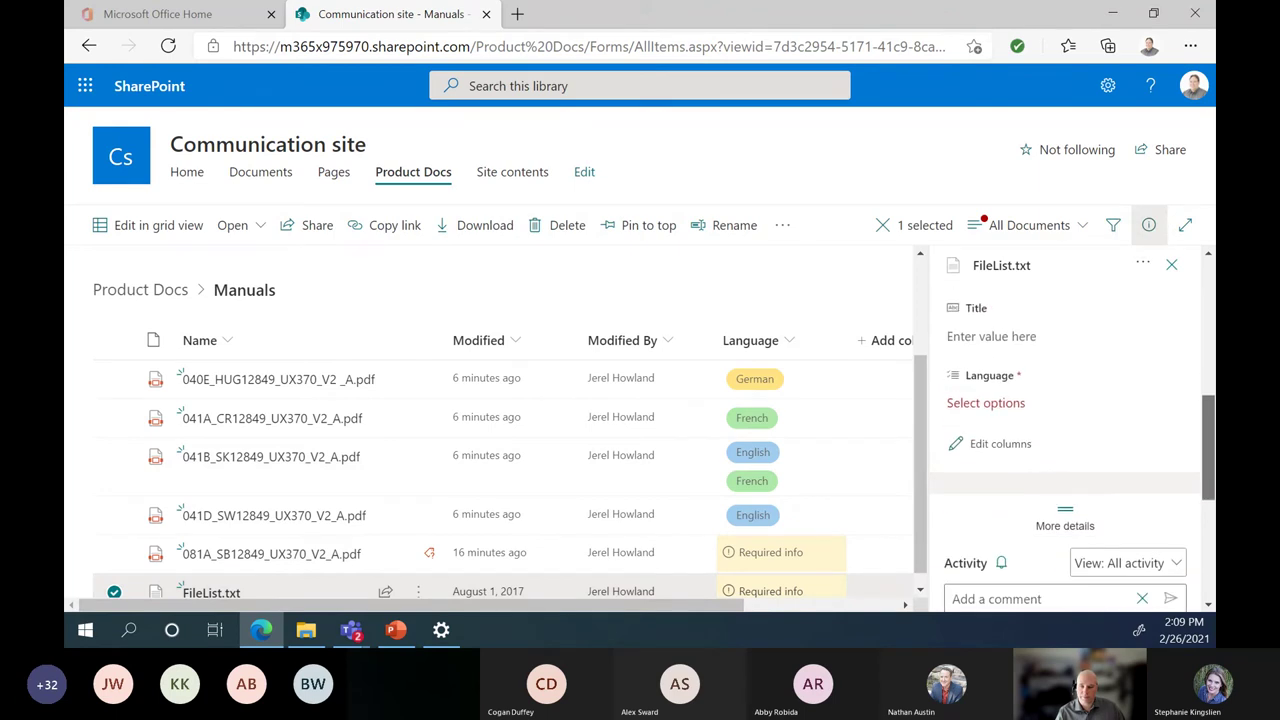
click(1010, 402)
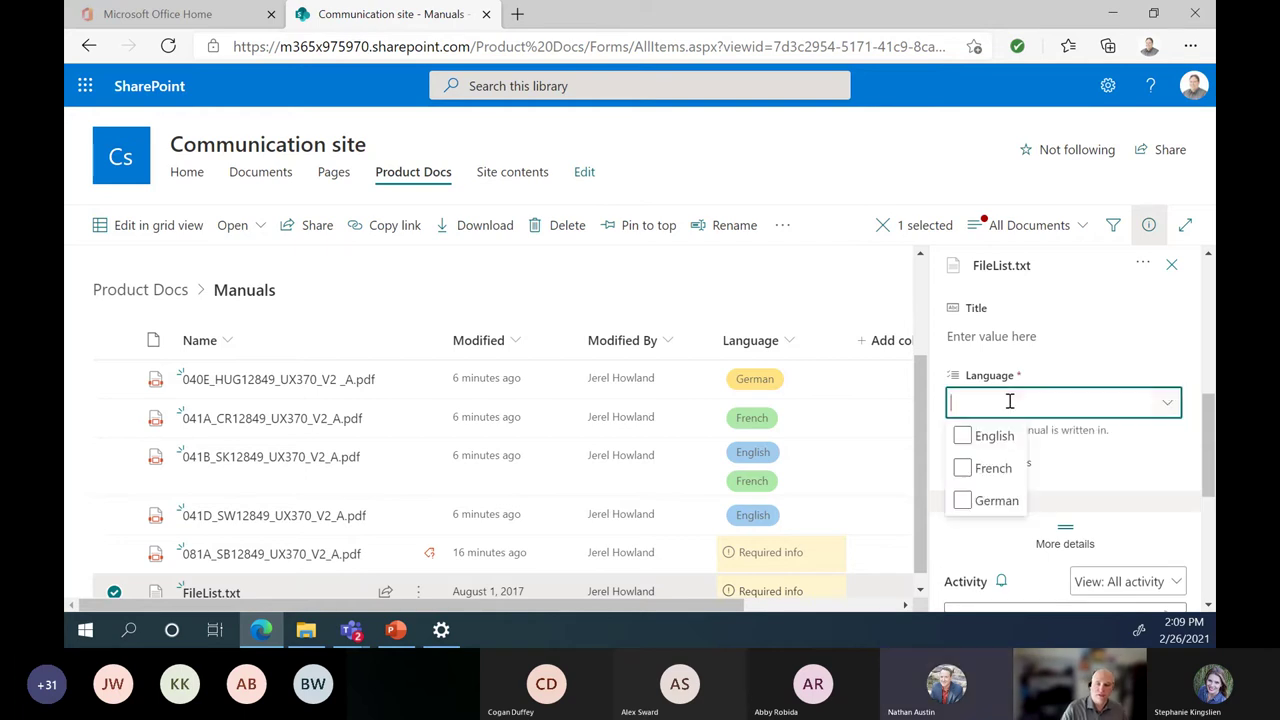
click(963, 468)
click(1122, 376)
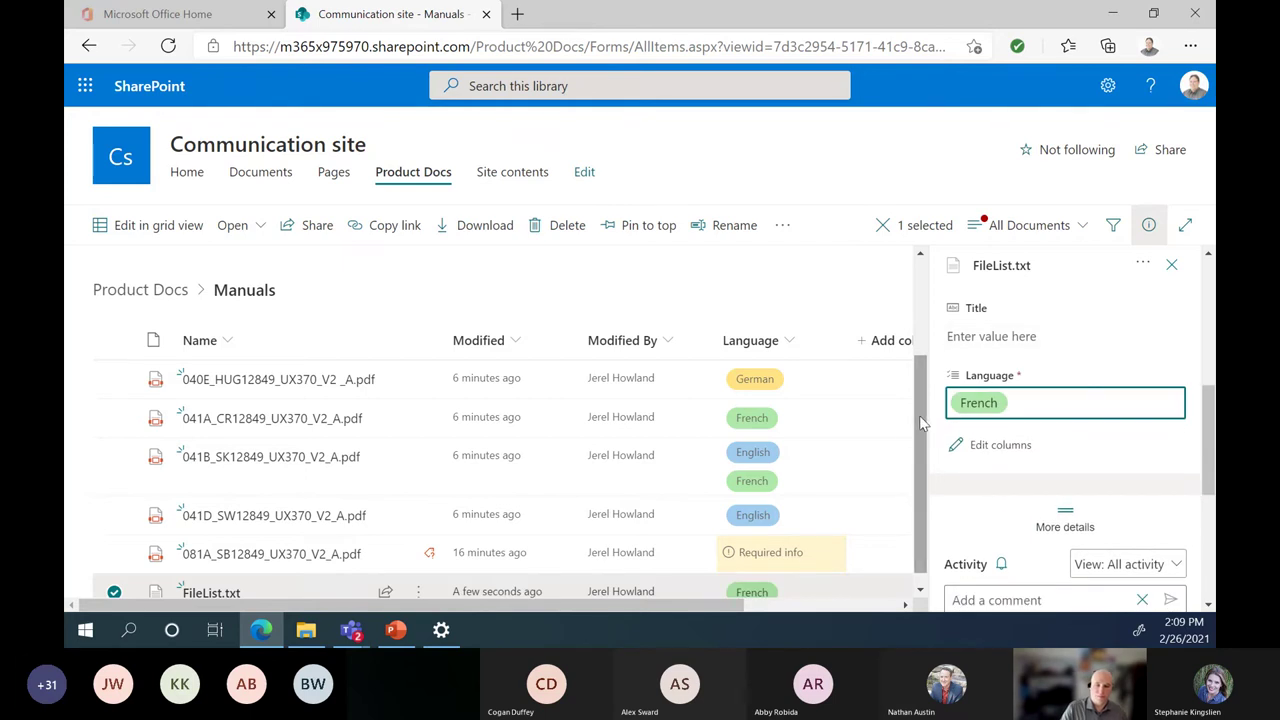
drag(919, 415, 918, 464)
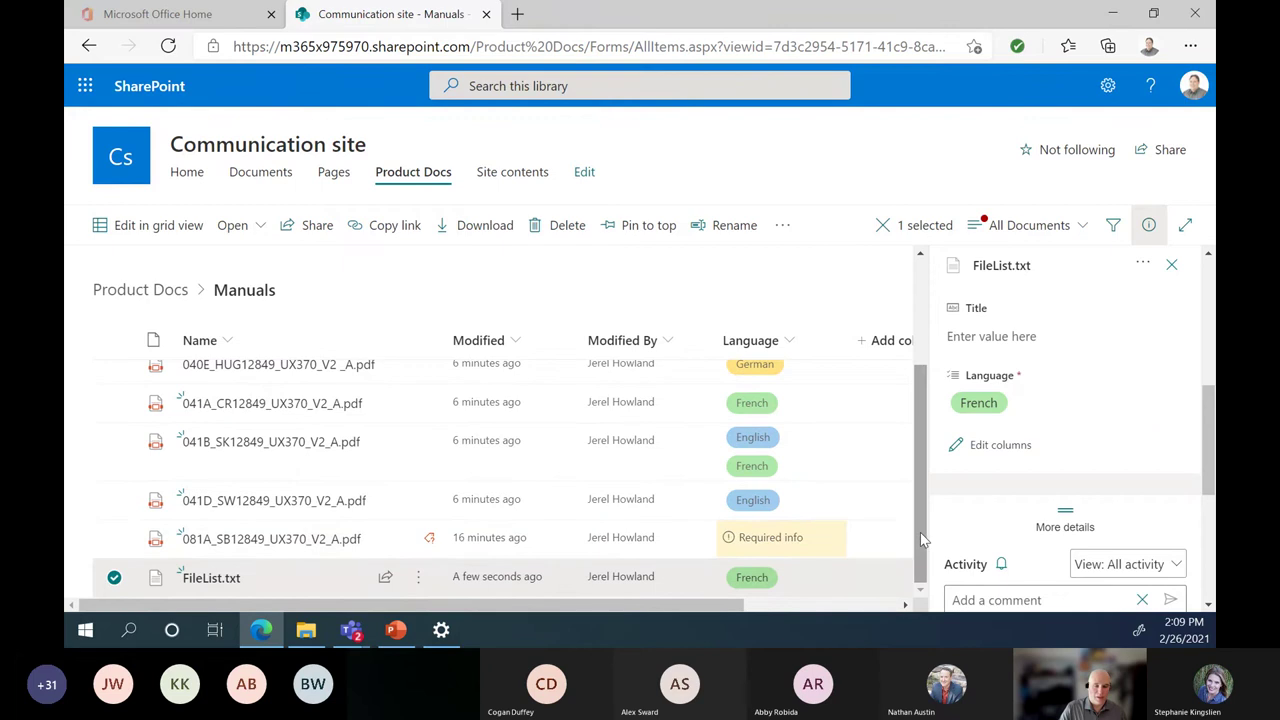
scroll(920, 532, up, 3)
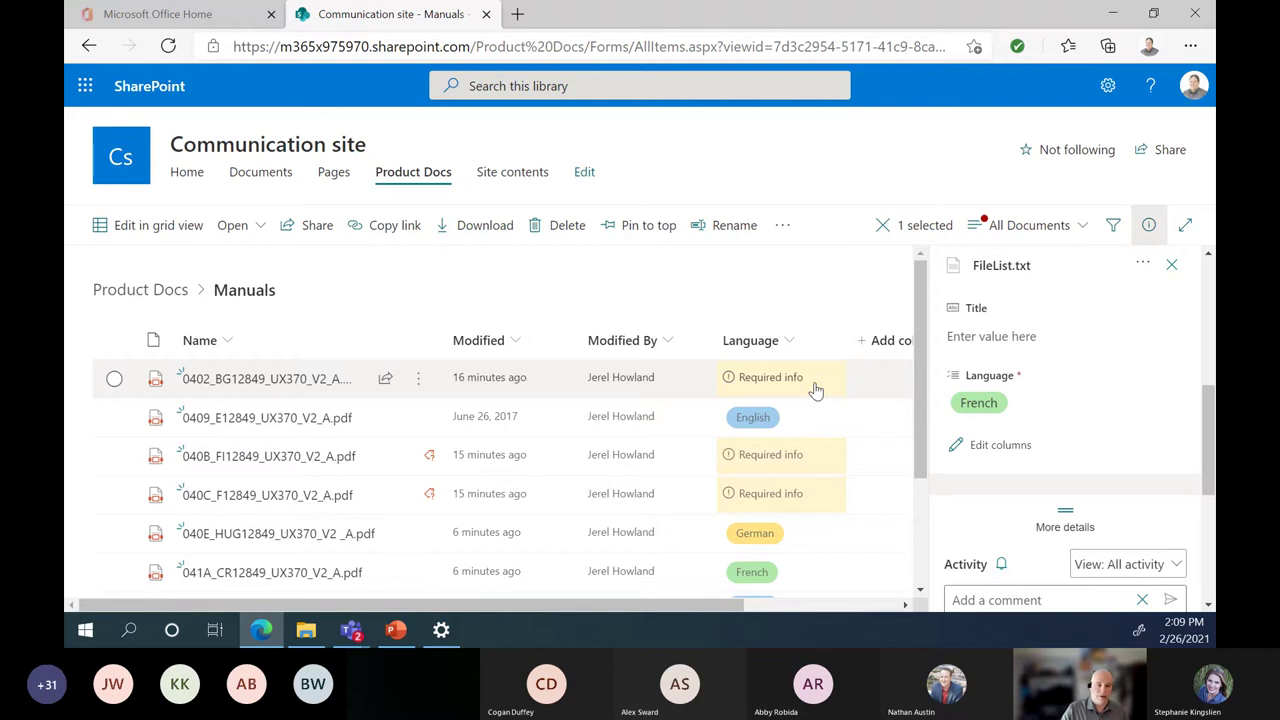
Step: Switch to File Explorer and delete FileList from the synced Communication site - Manuals folder
click(310, 632)
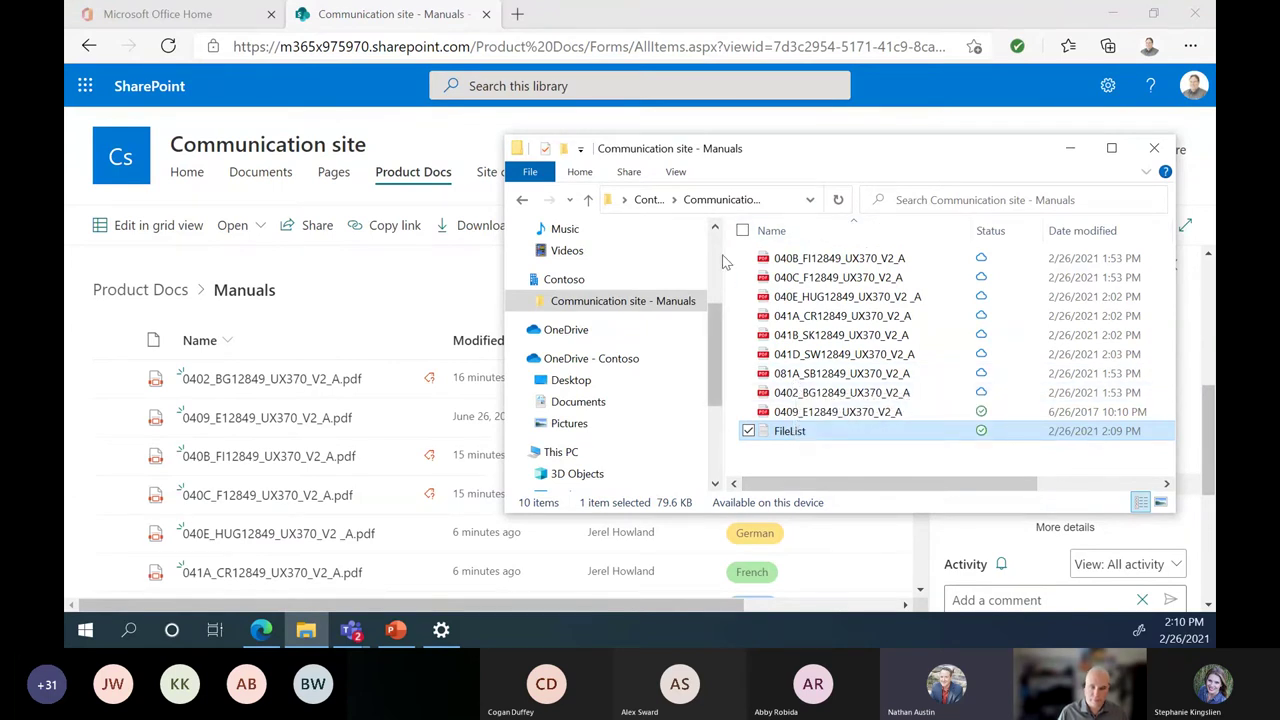
click(749, 432)
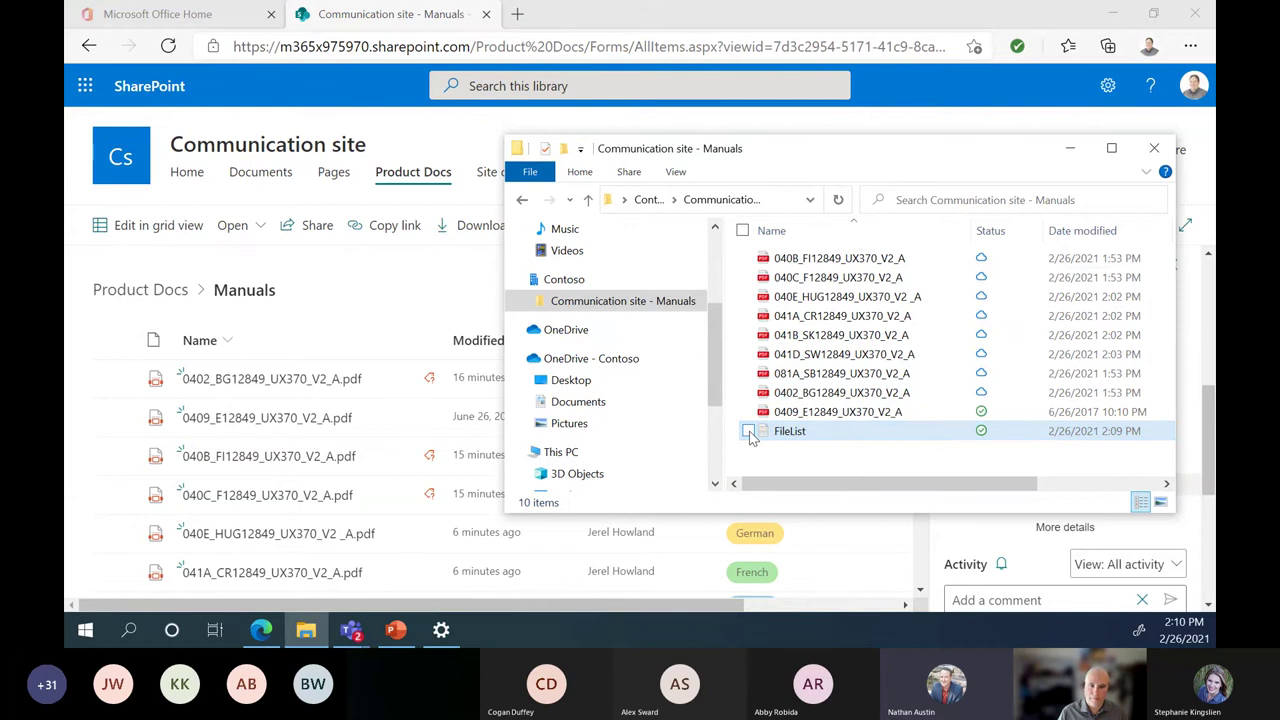
click(749, 432)
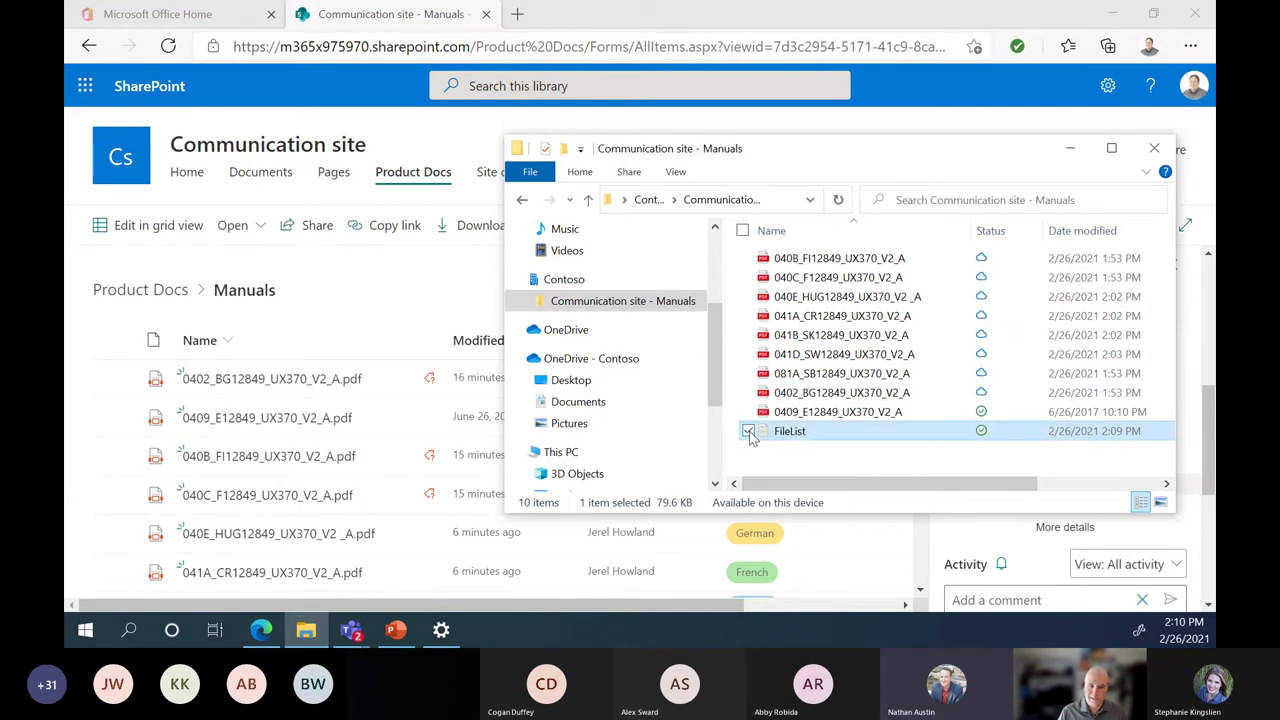
right_click(800, 436)
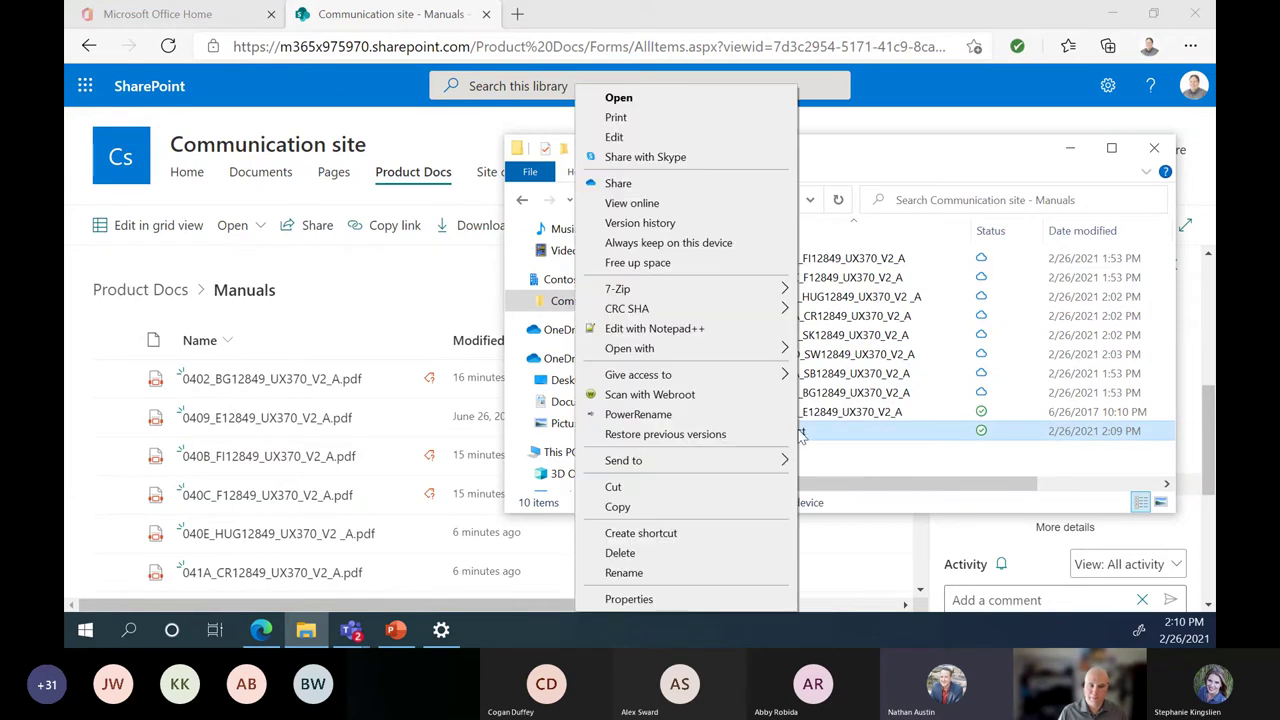
click(671, 544)
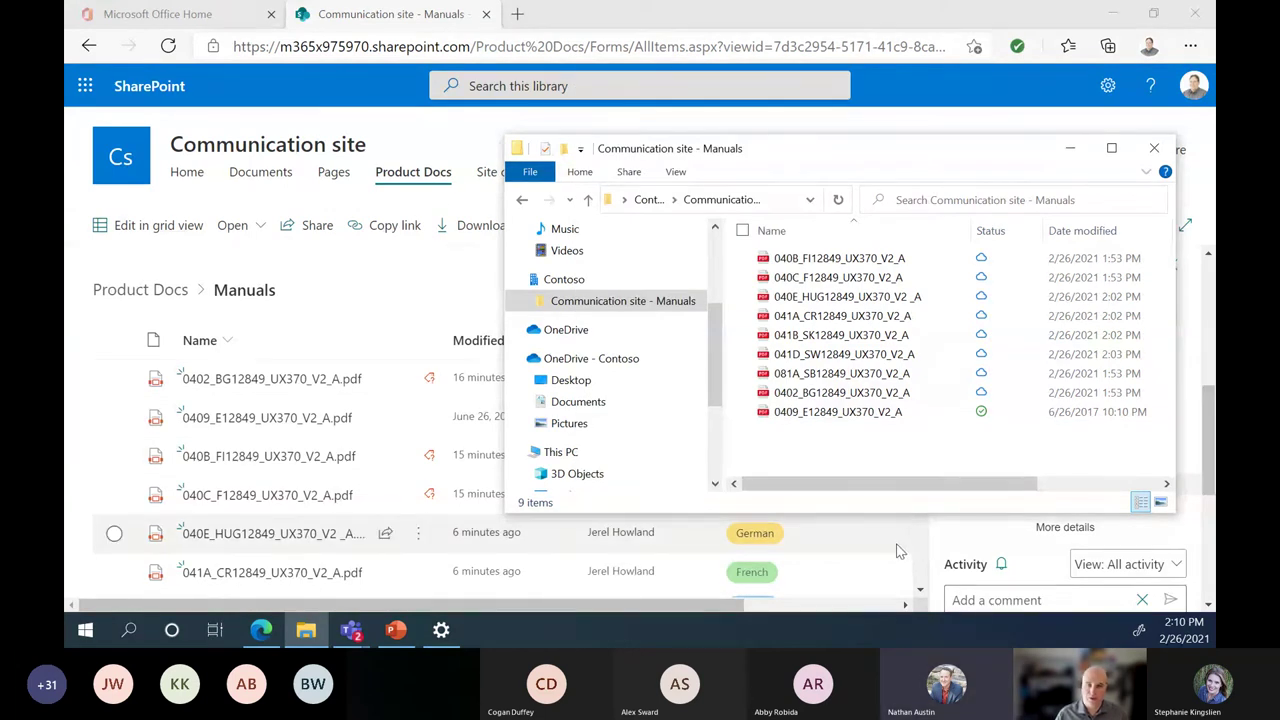
Step: Switch back to the SharePoint library in the browser, check the Manuals file list for FileList.txt, and close the details pane
click(641, 20)
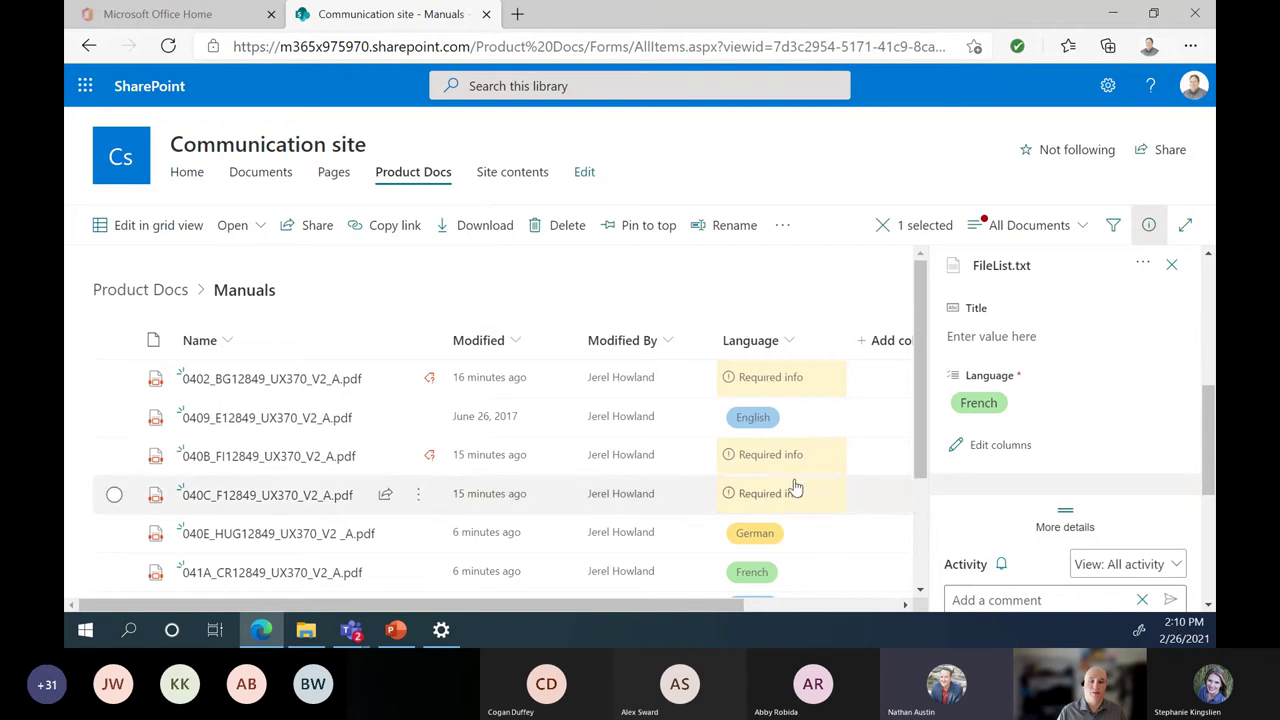
scroll(793, 488, down, 4)
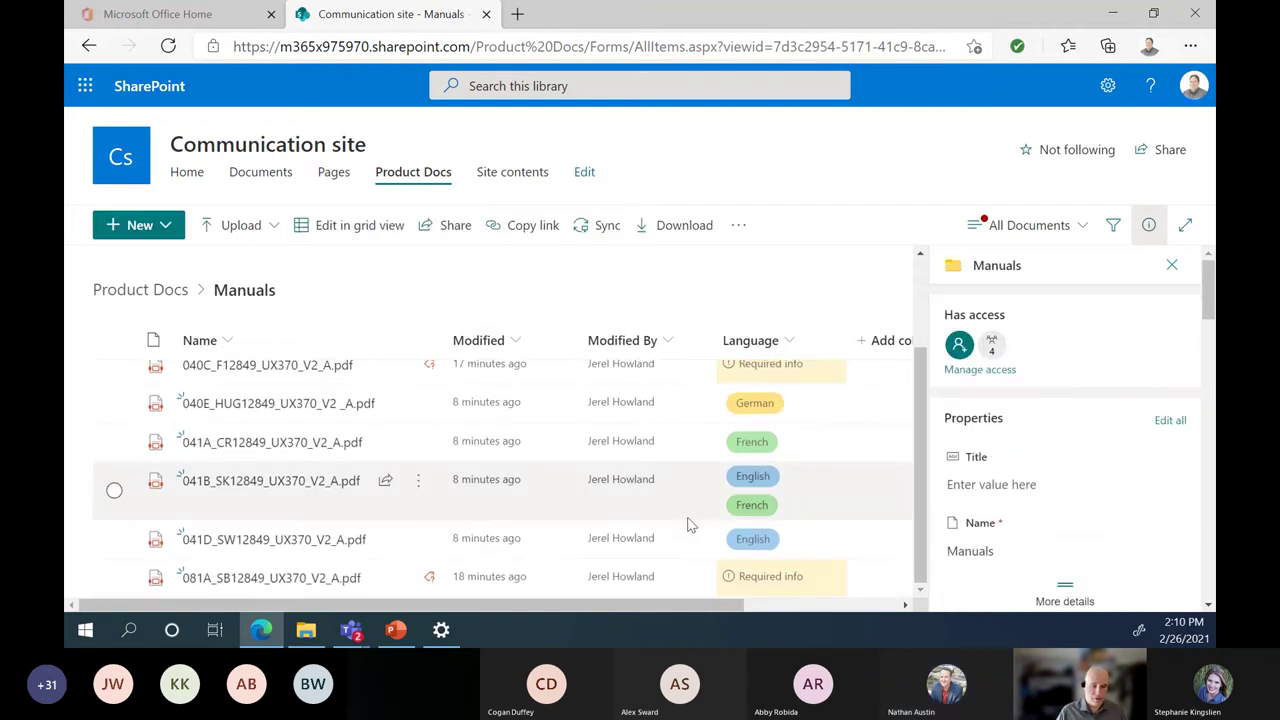
scroll(890, 535, up, 3)
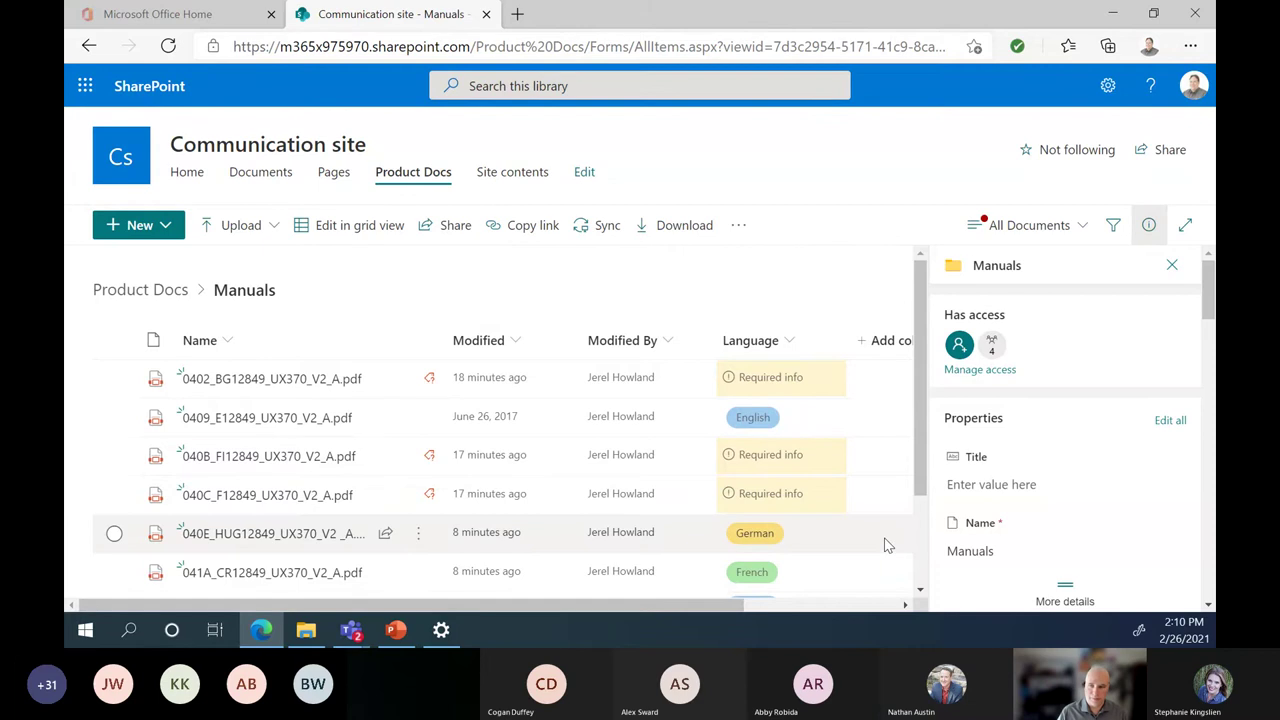
click(1171, 265)
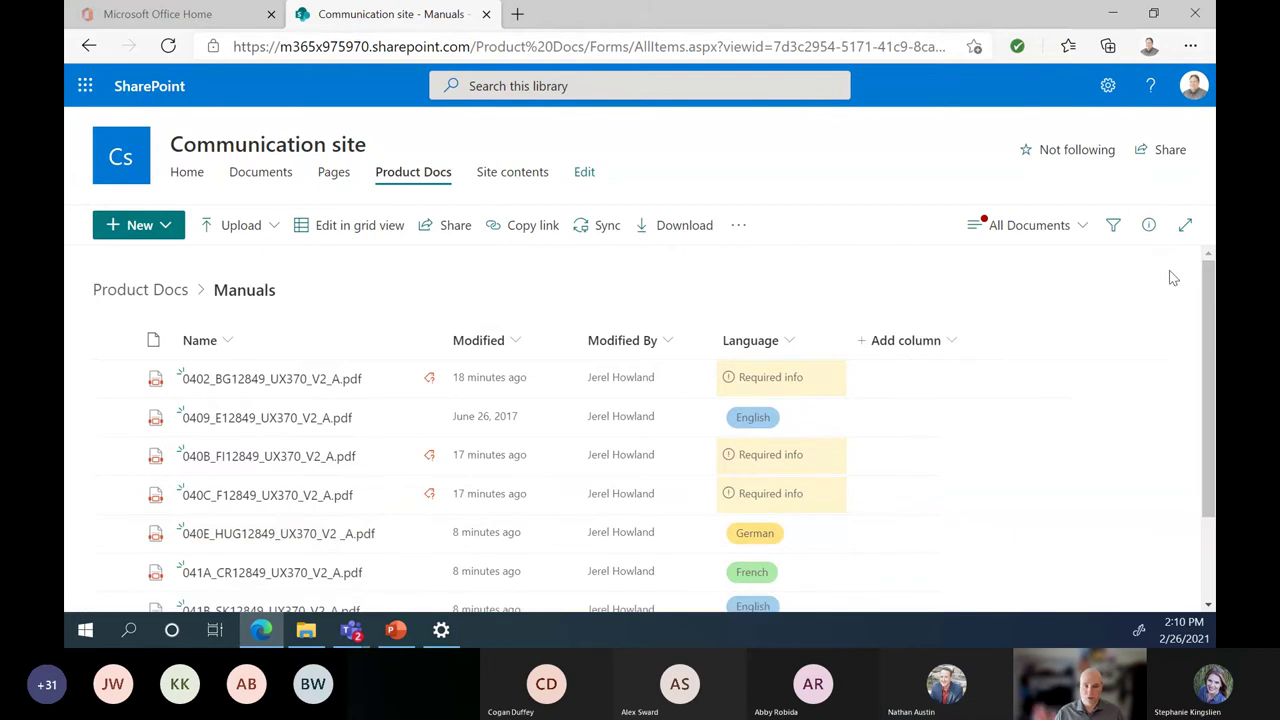
Step: Look through the library's additional commands, view options and Library settings page, and return to the Manuals folder
click(739, 230)
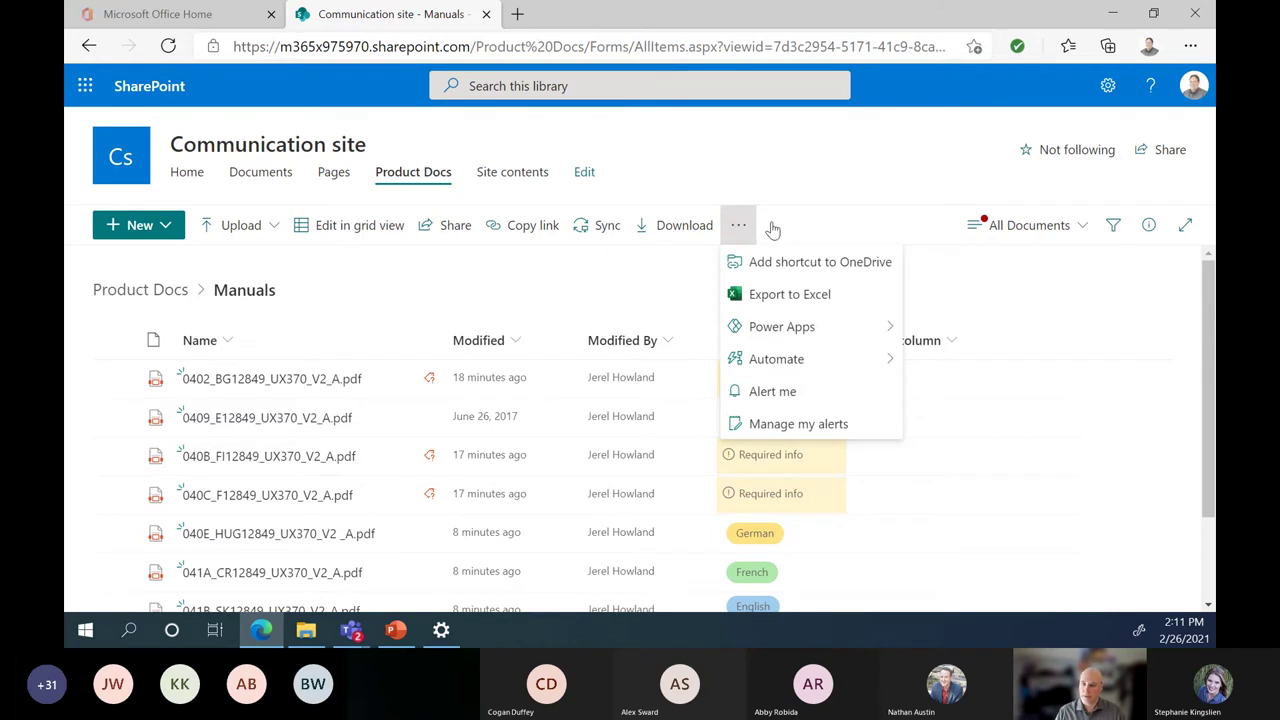
click(1085, 225)
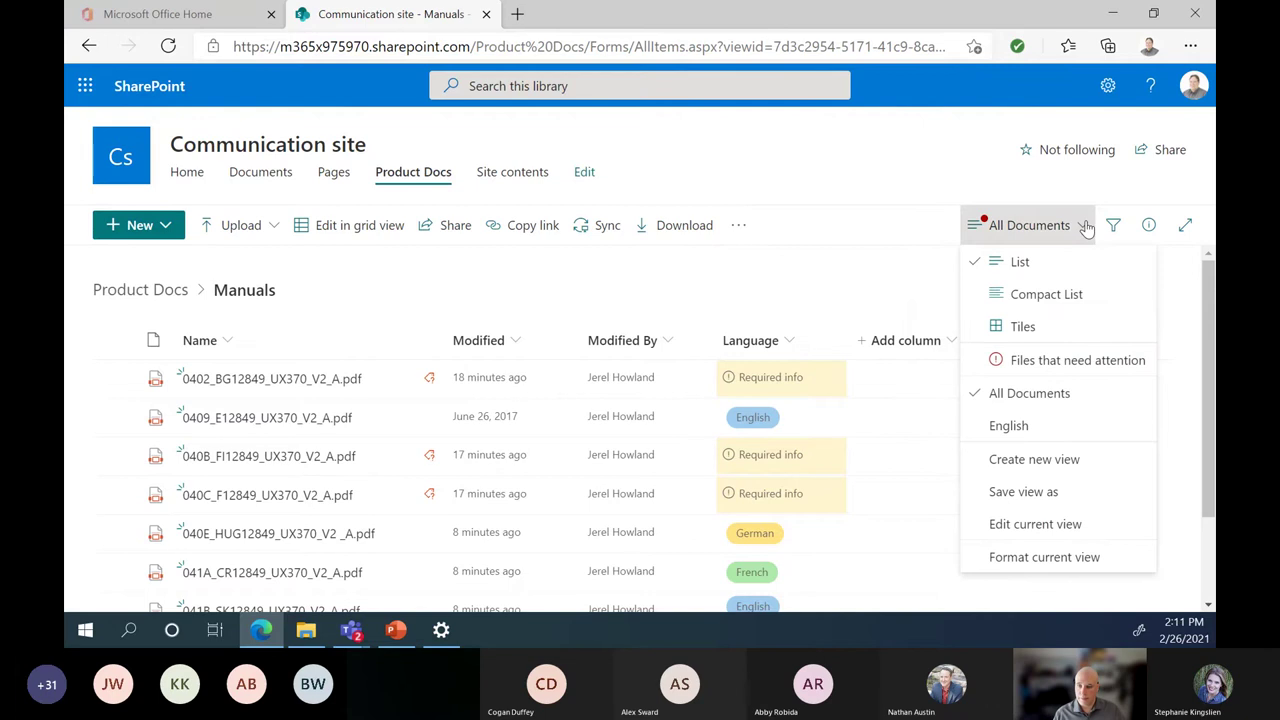
click(1085, 225)
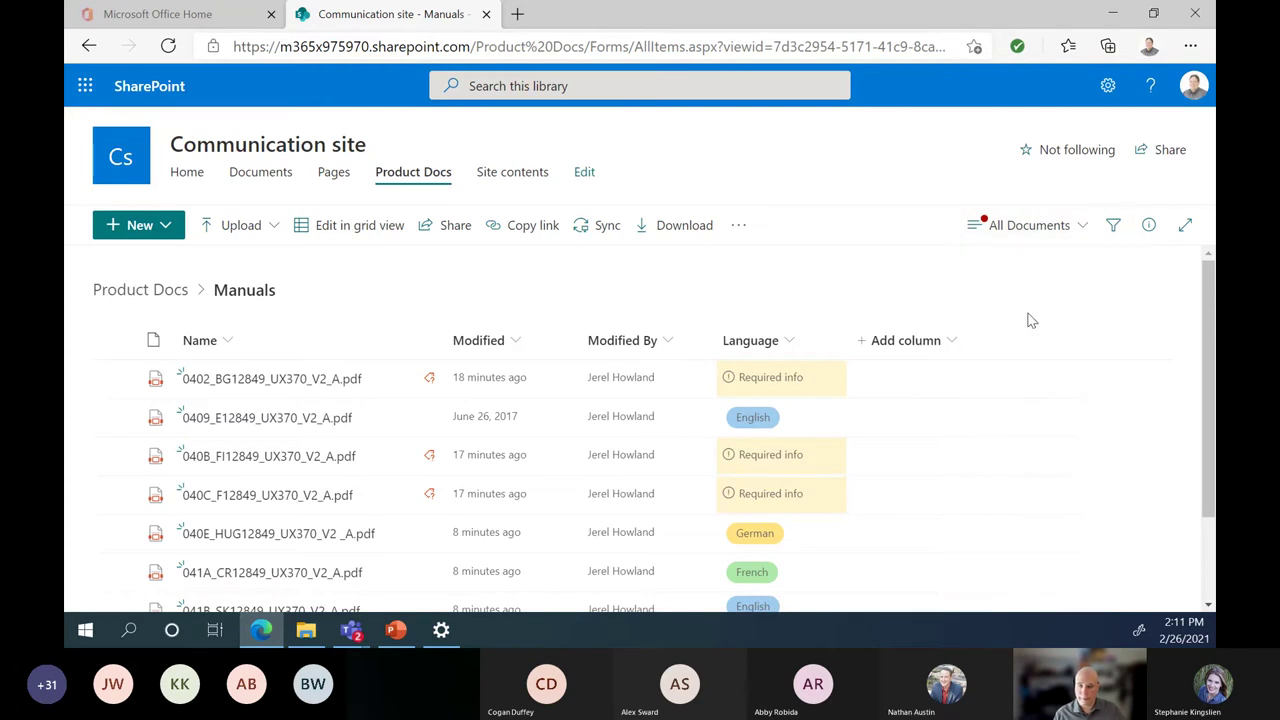
click(740, 226)
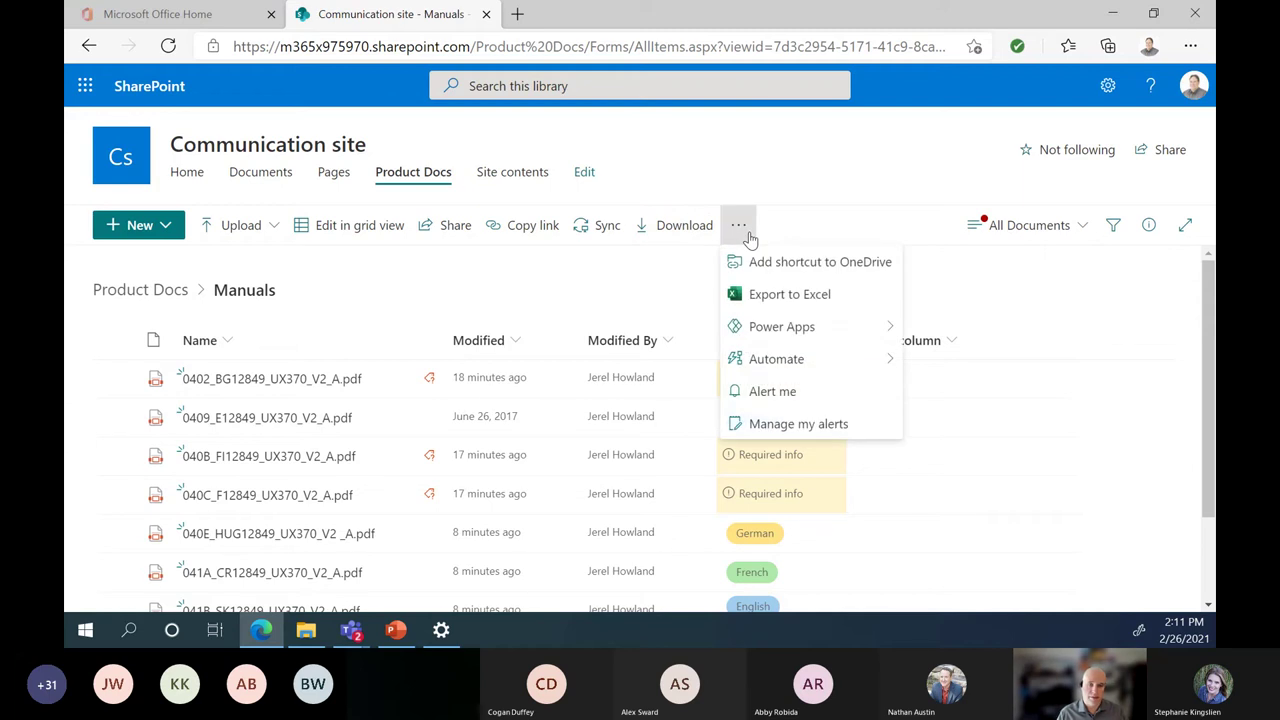
click(748, 236)
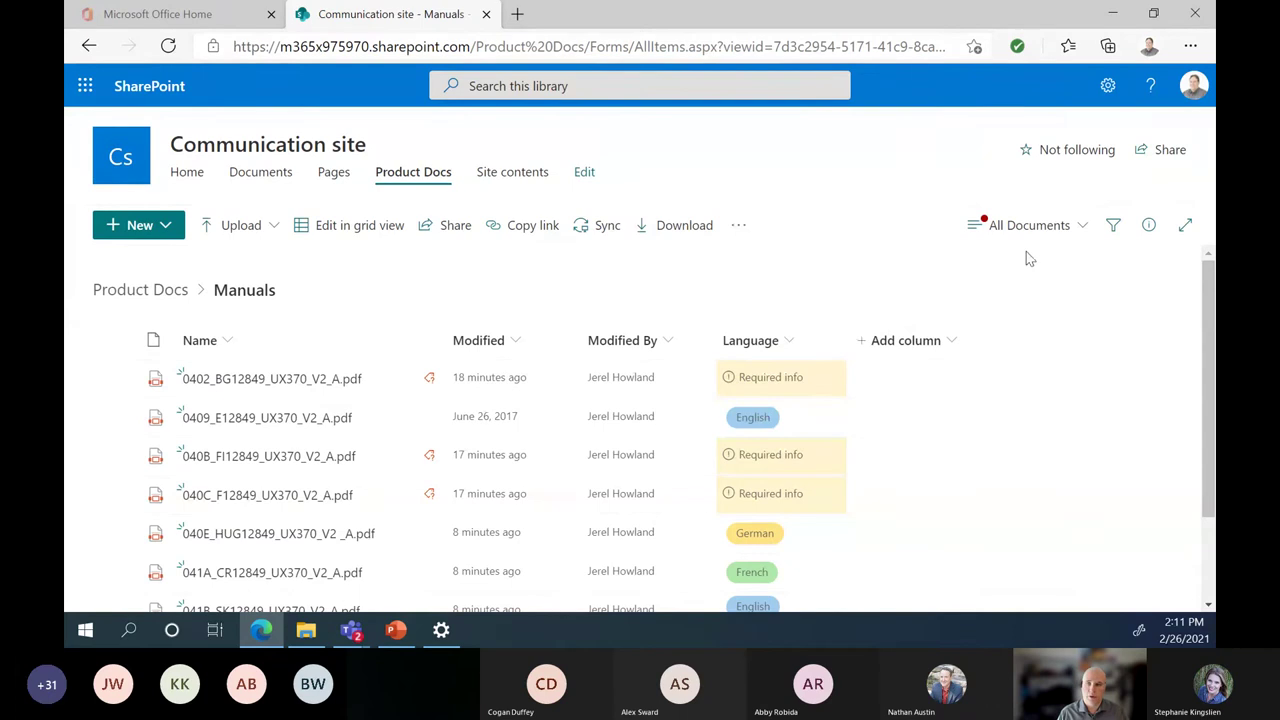
click(1108, 88)
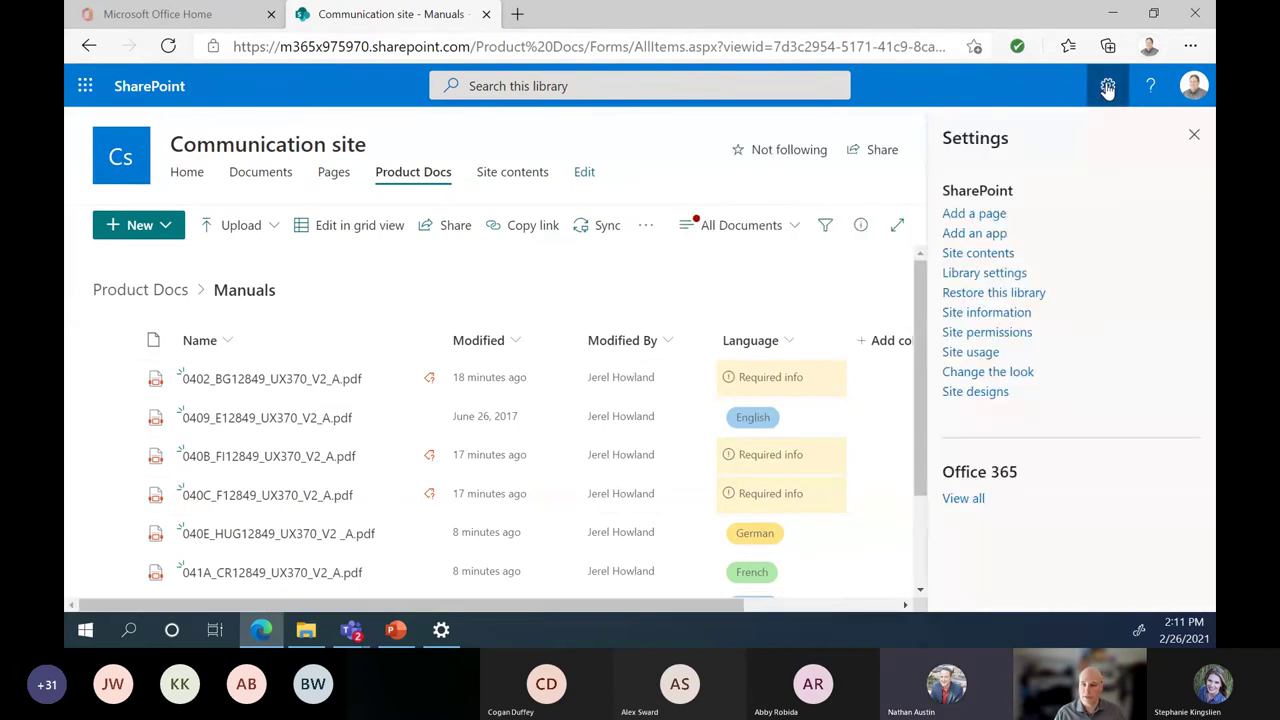
click(985, 273)
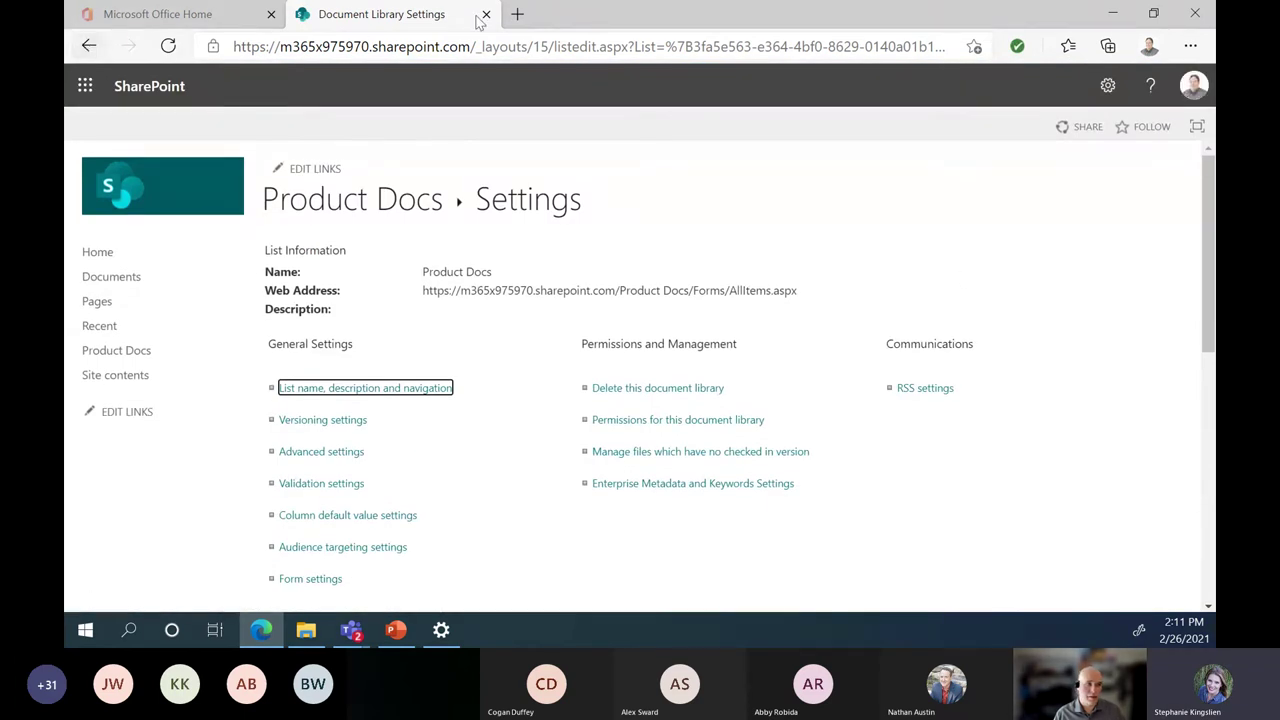
click(88, 46)
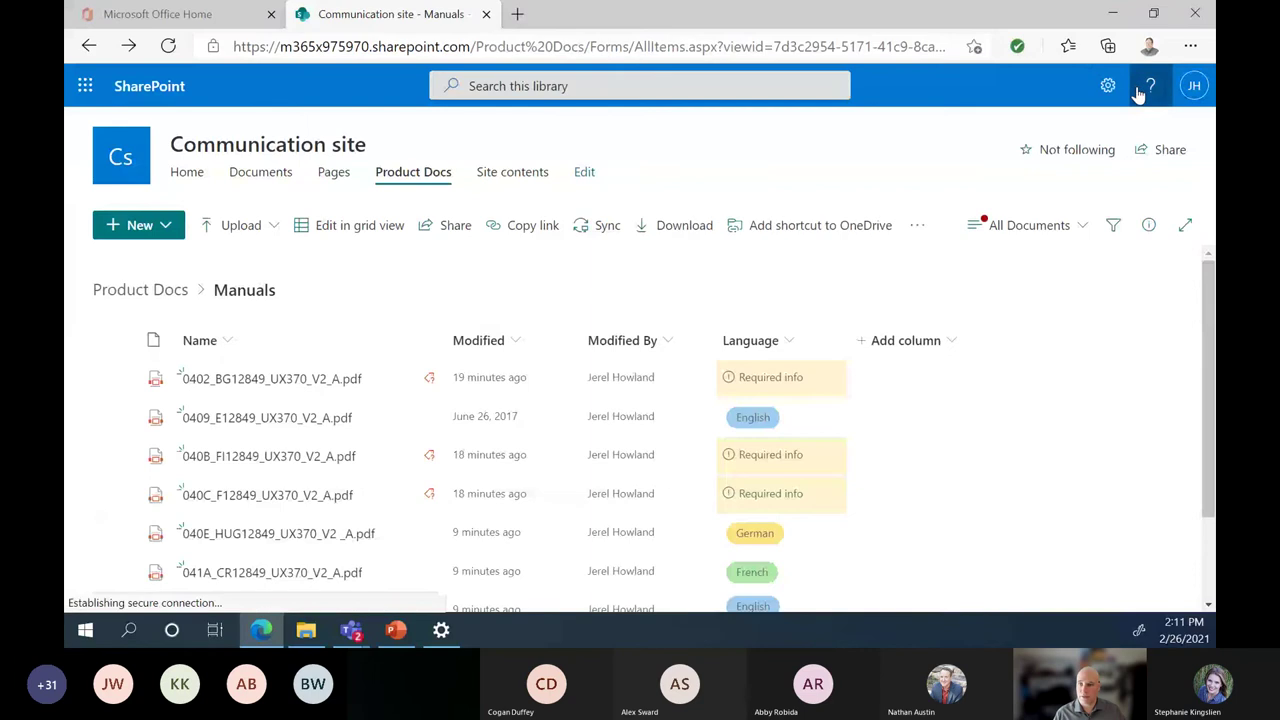
Step: Open the restore page for the Product Docs library and choose Custom date and time as the restore date
click(1106, 88)
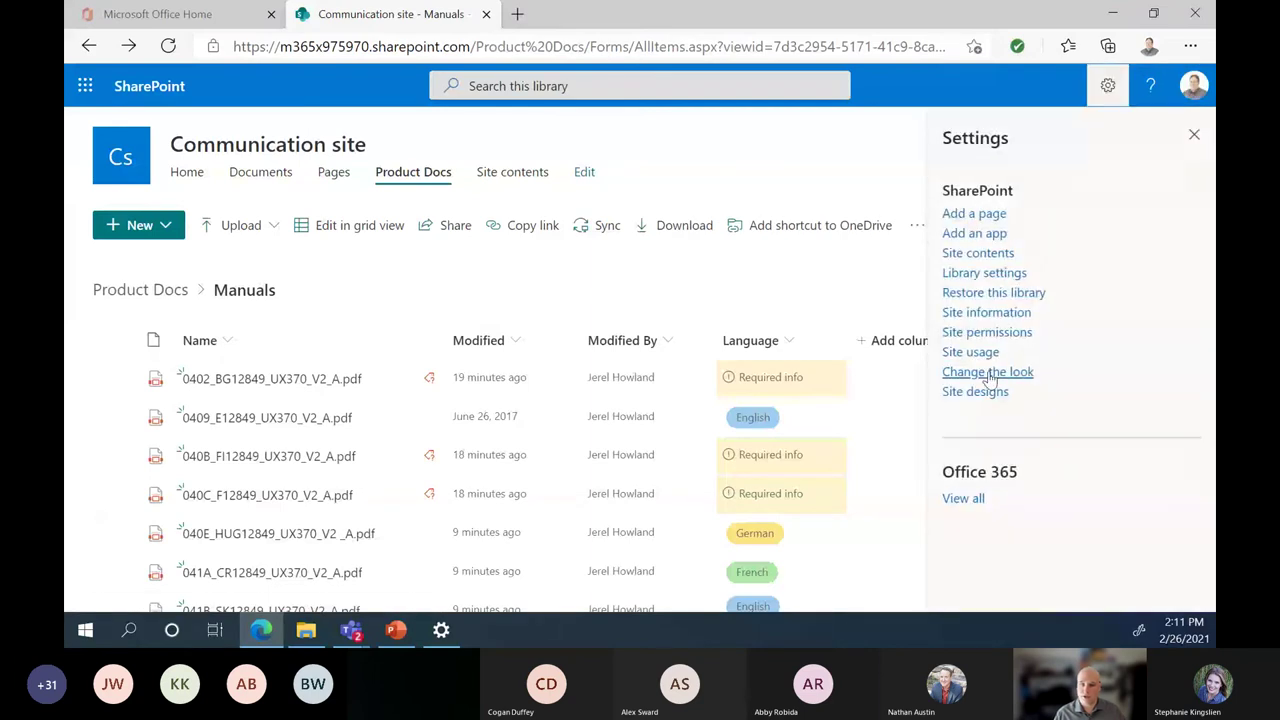
click(1013, 294)
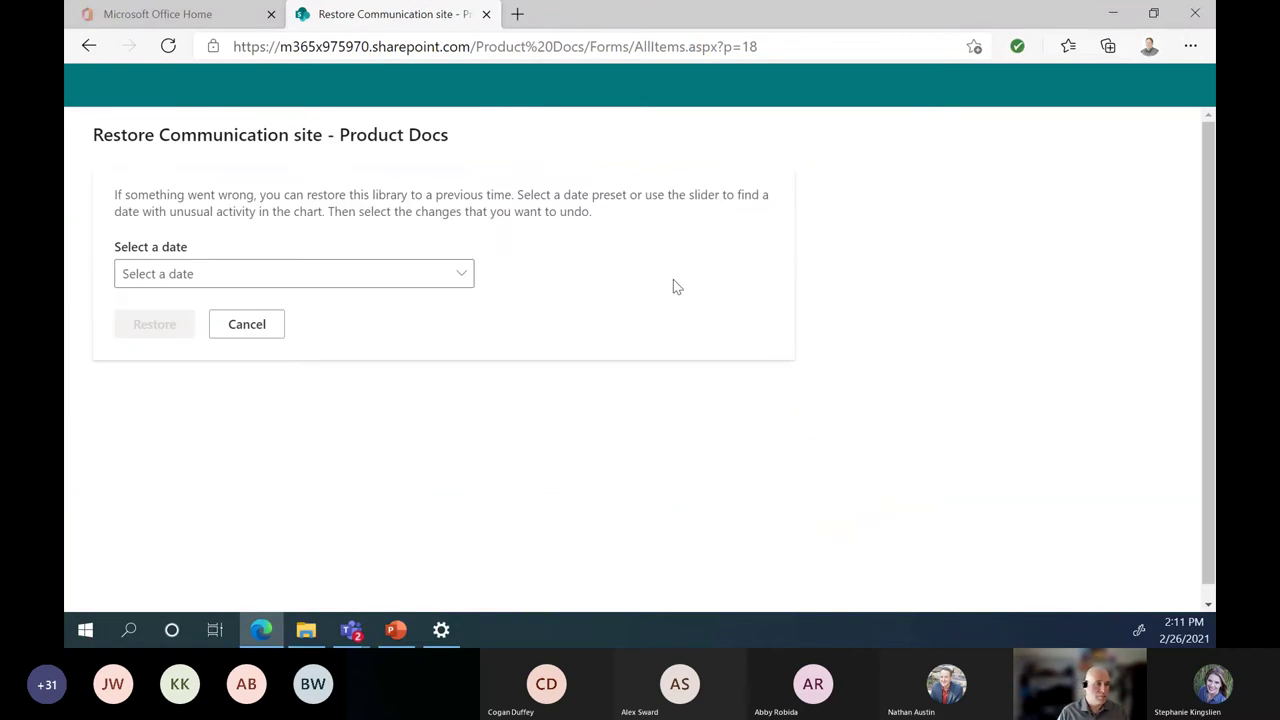
click(242, 284)
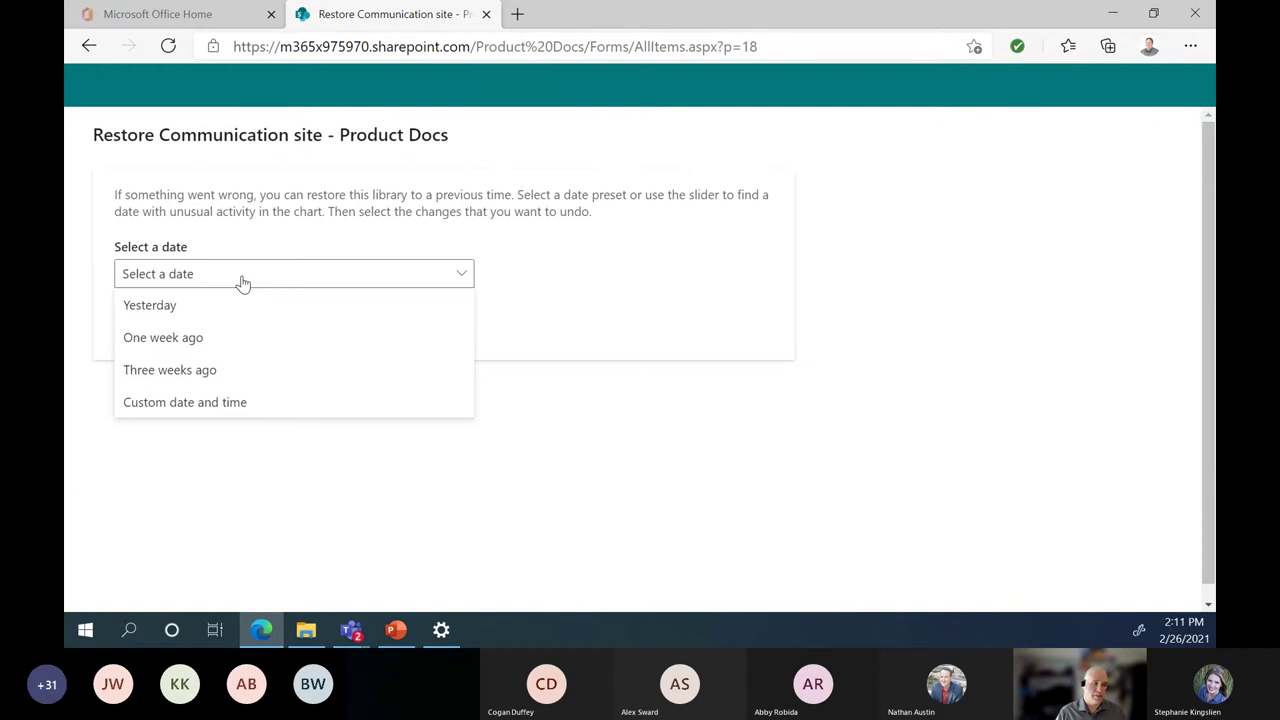
click(254, 403)
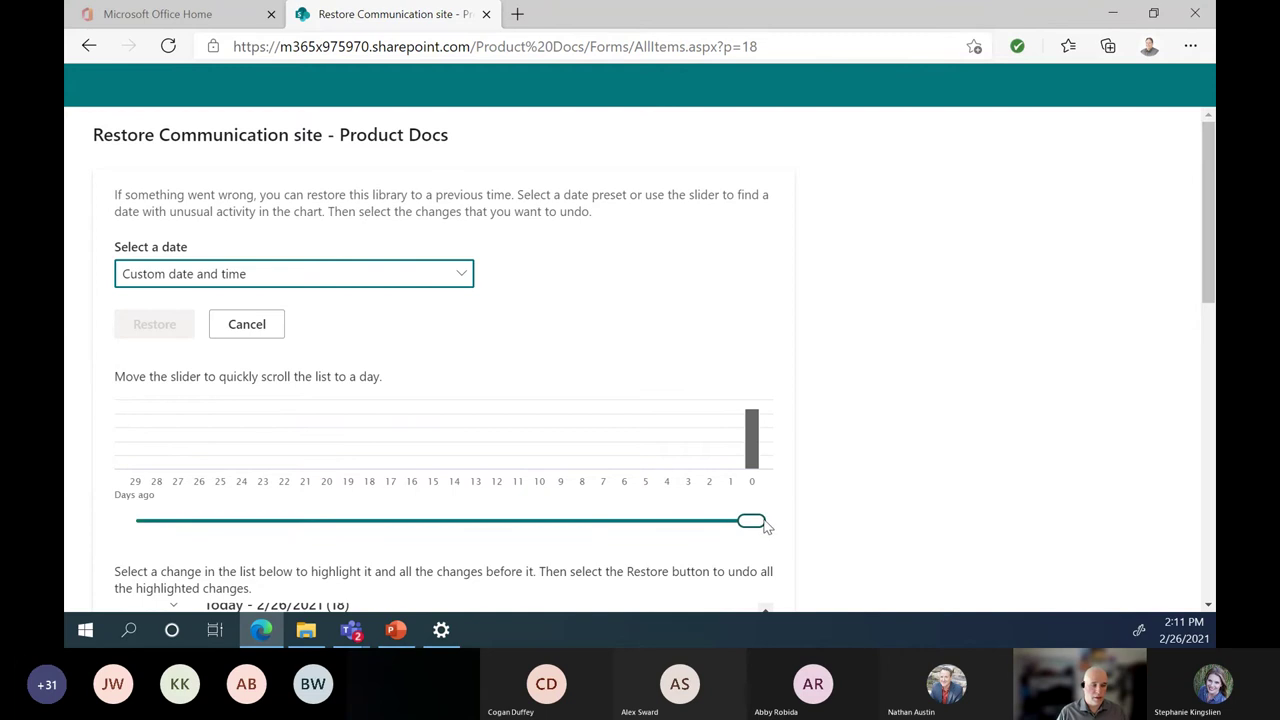
Step: Review today's change list and leave only the deletion of FileList.txt selected for rollback
scroll(818, 492, down, 4)
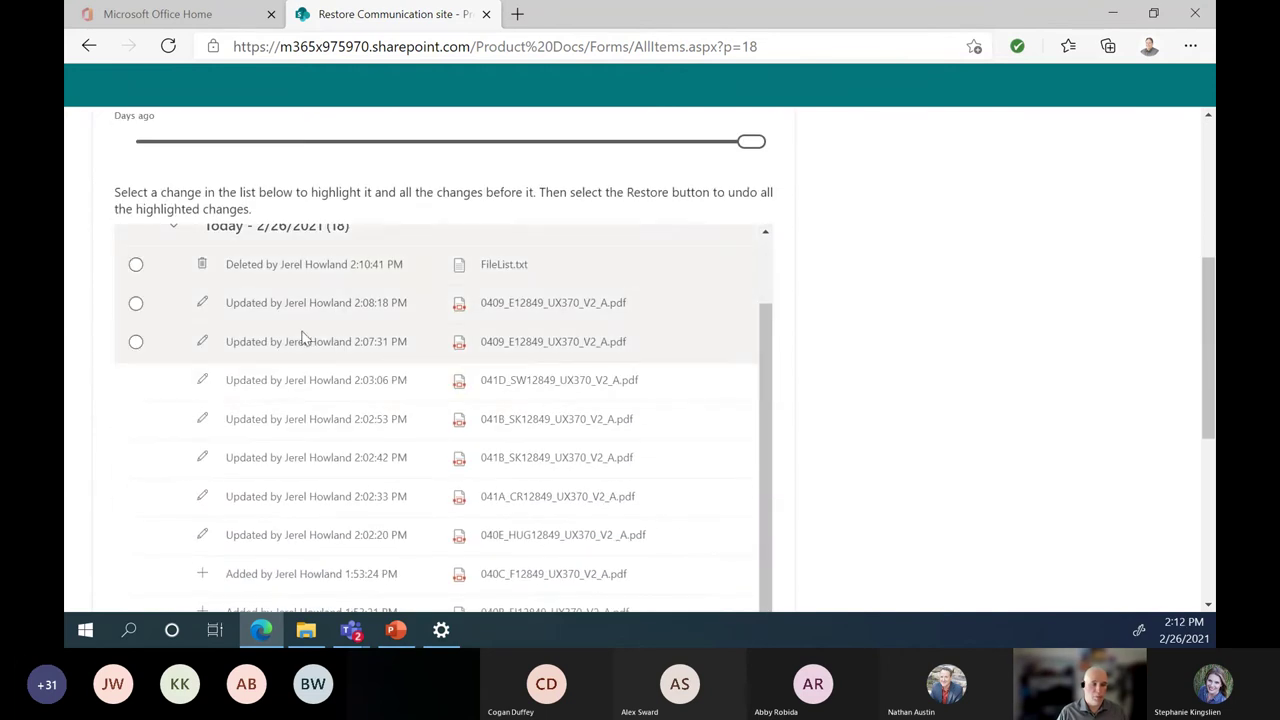
click(136, 266)
click(136, 304)
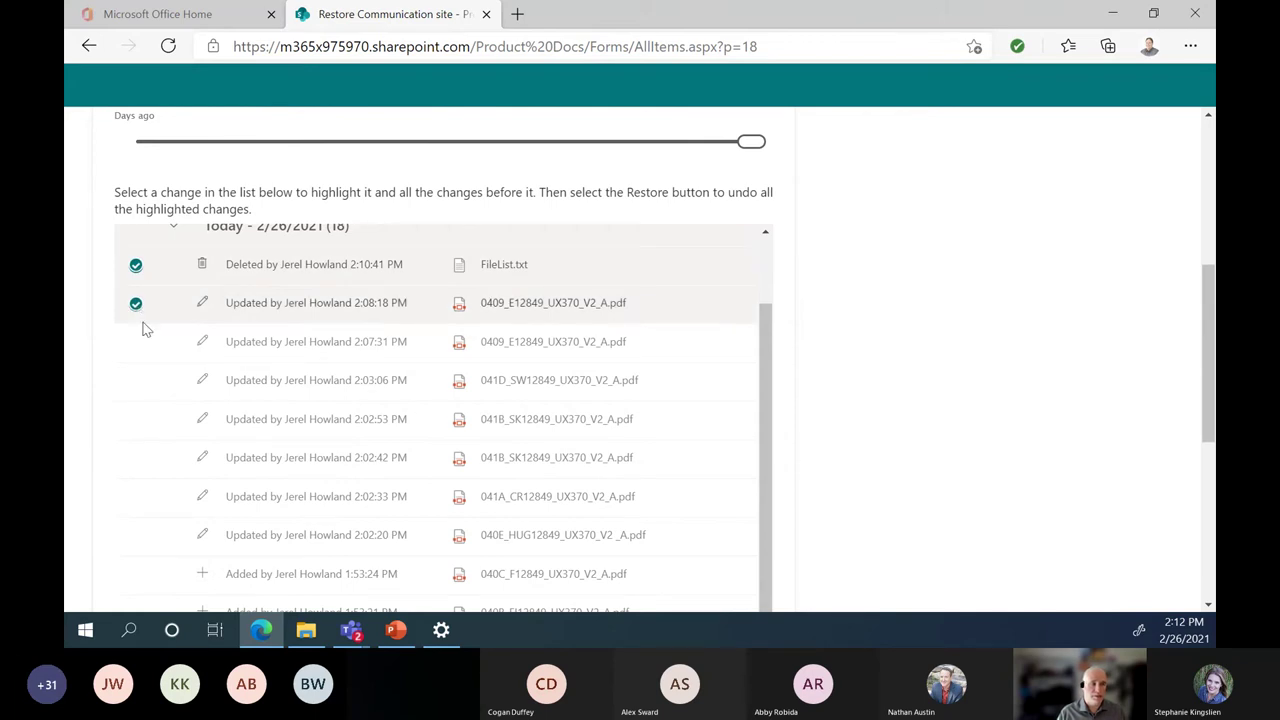
scroll(604, 270, up, 1)
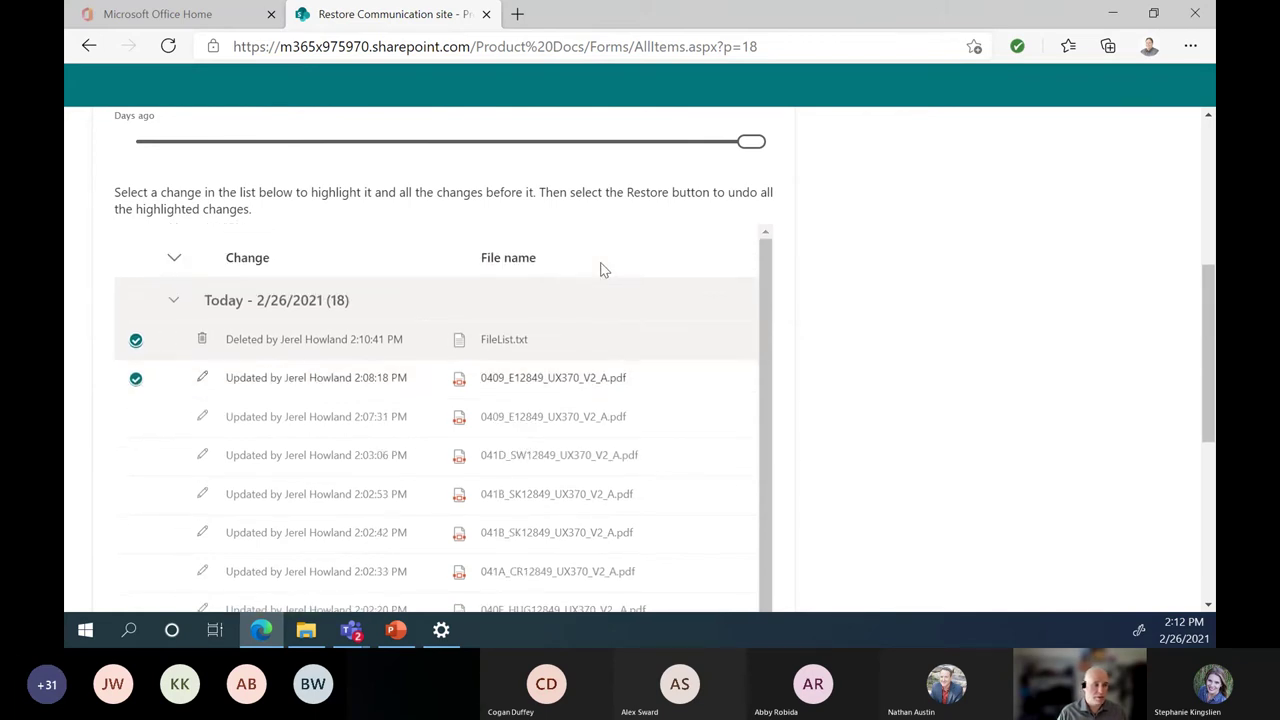
scroll(602, 272, down, 1)
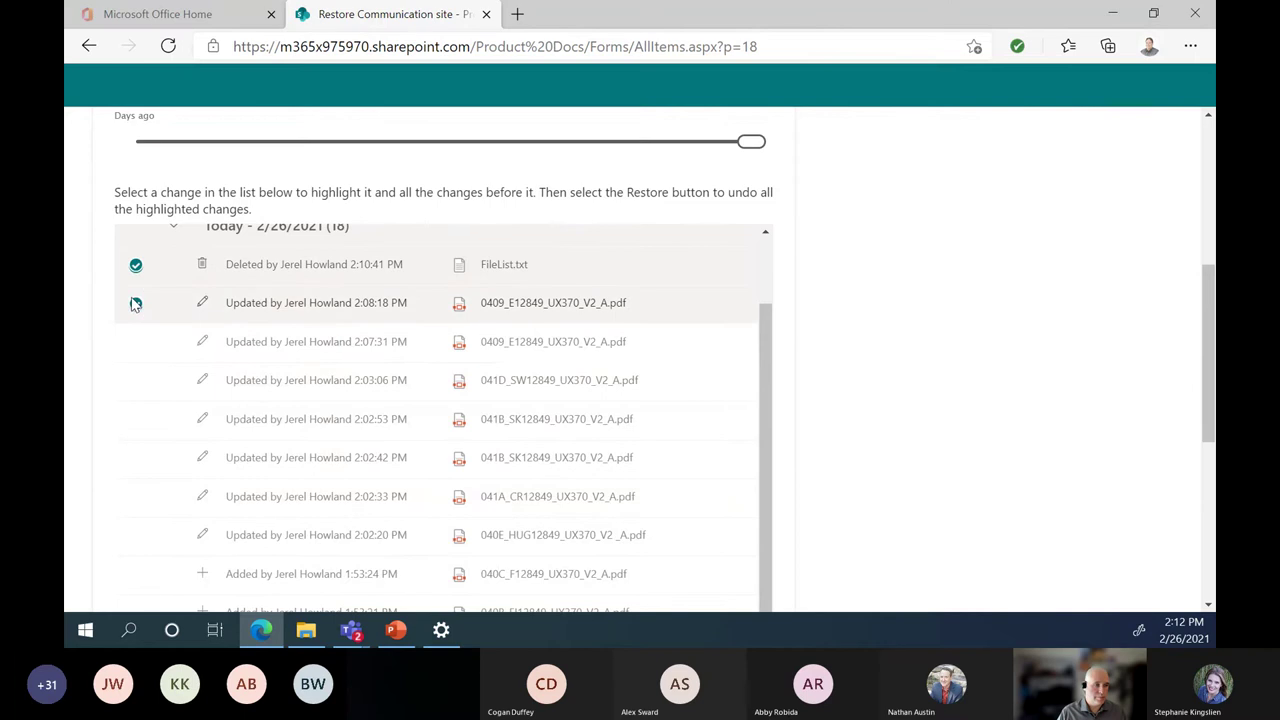
click(134, 302)
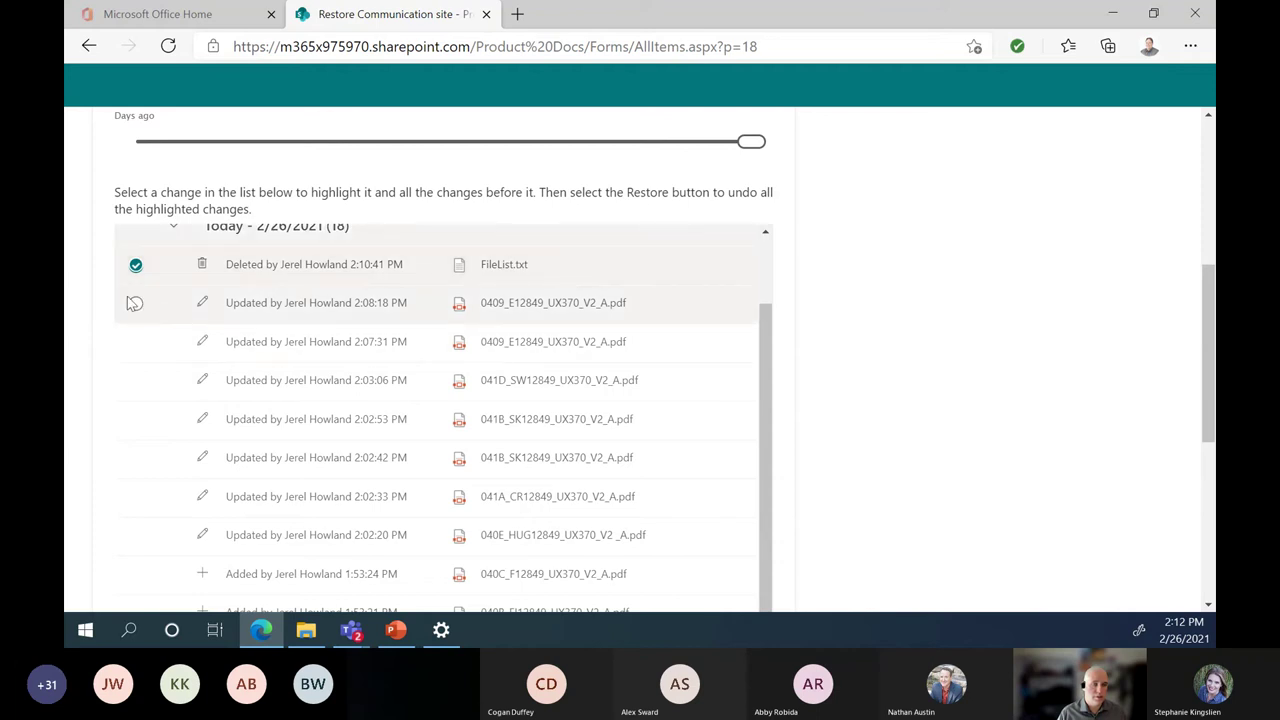
scroll(803, 391, down, 10)
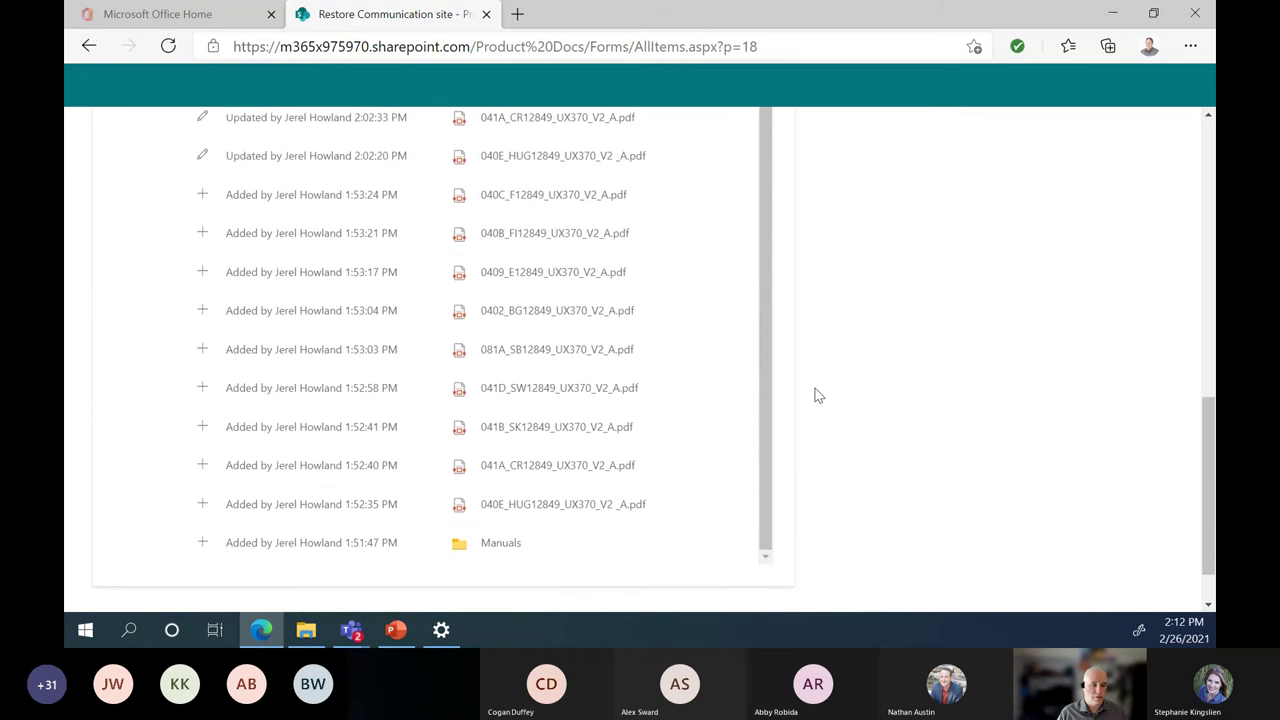
scroll(1123, 418, up, 10)
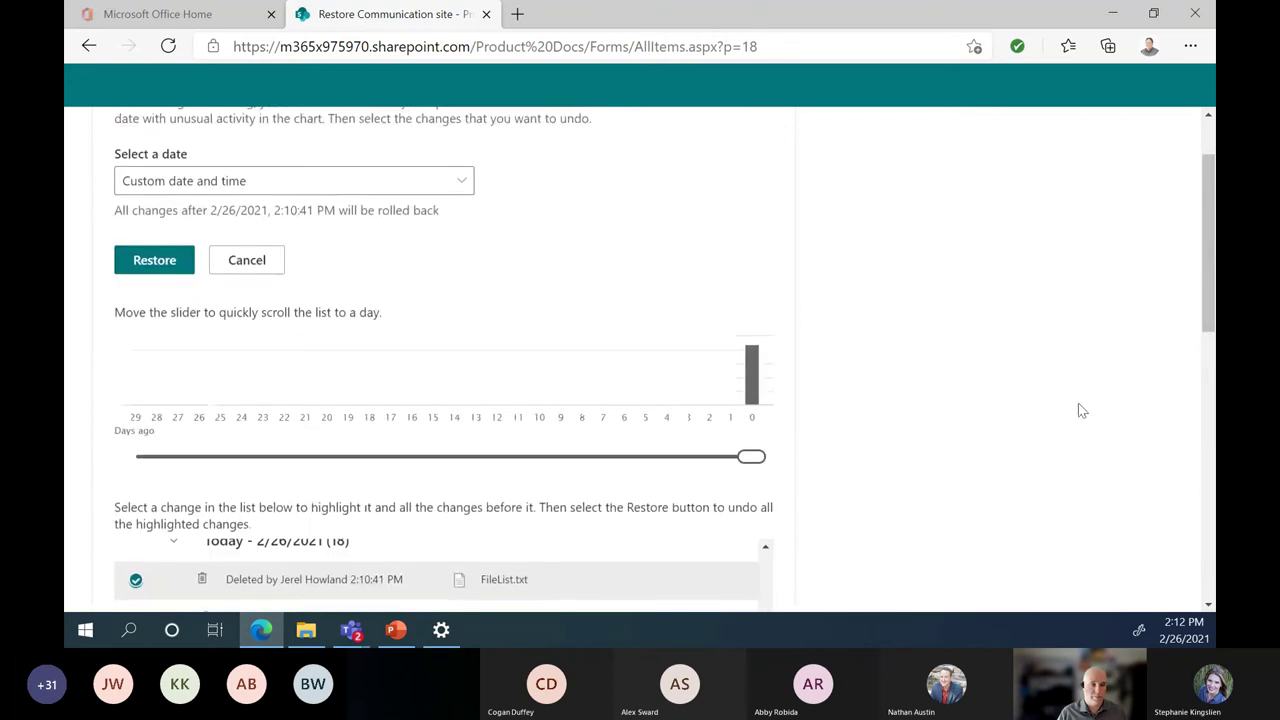
Step: Restore the library by rolling back the selected change, and leave the progress page to return to Product Docs
click(140, 263)
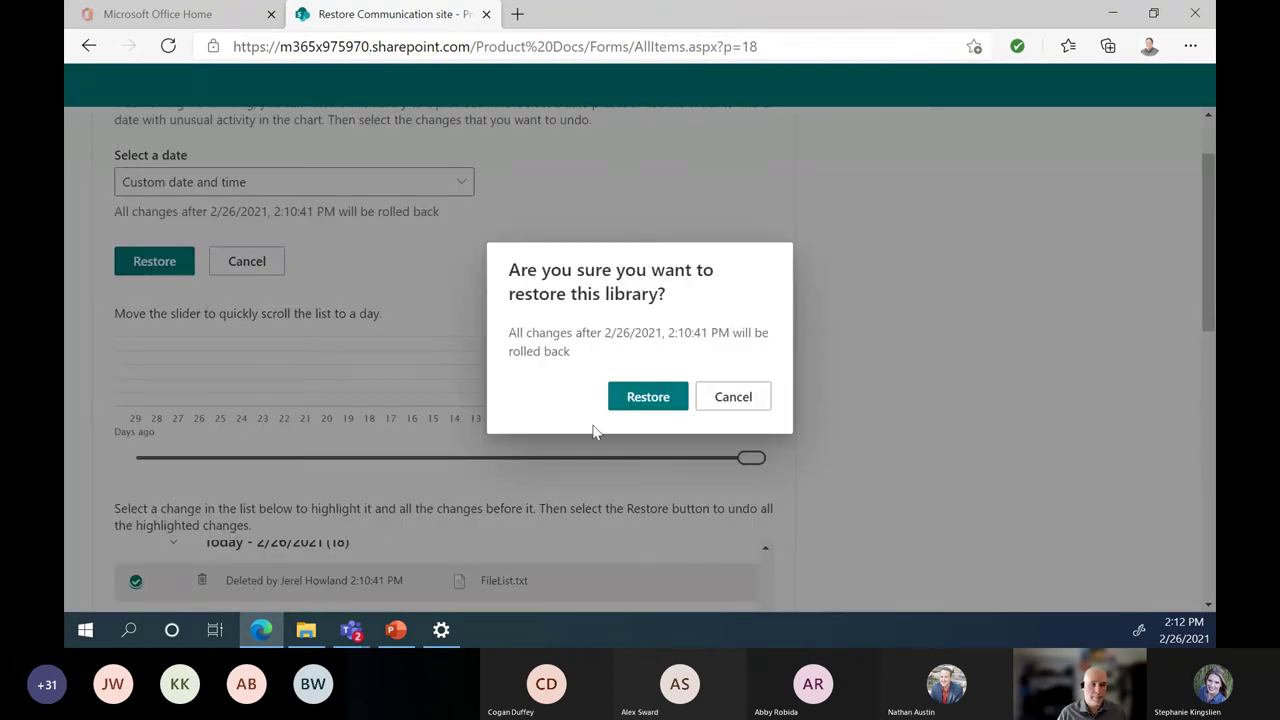
click(649, 395)
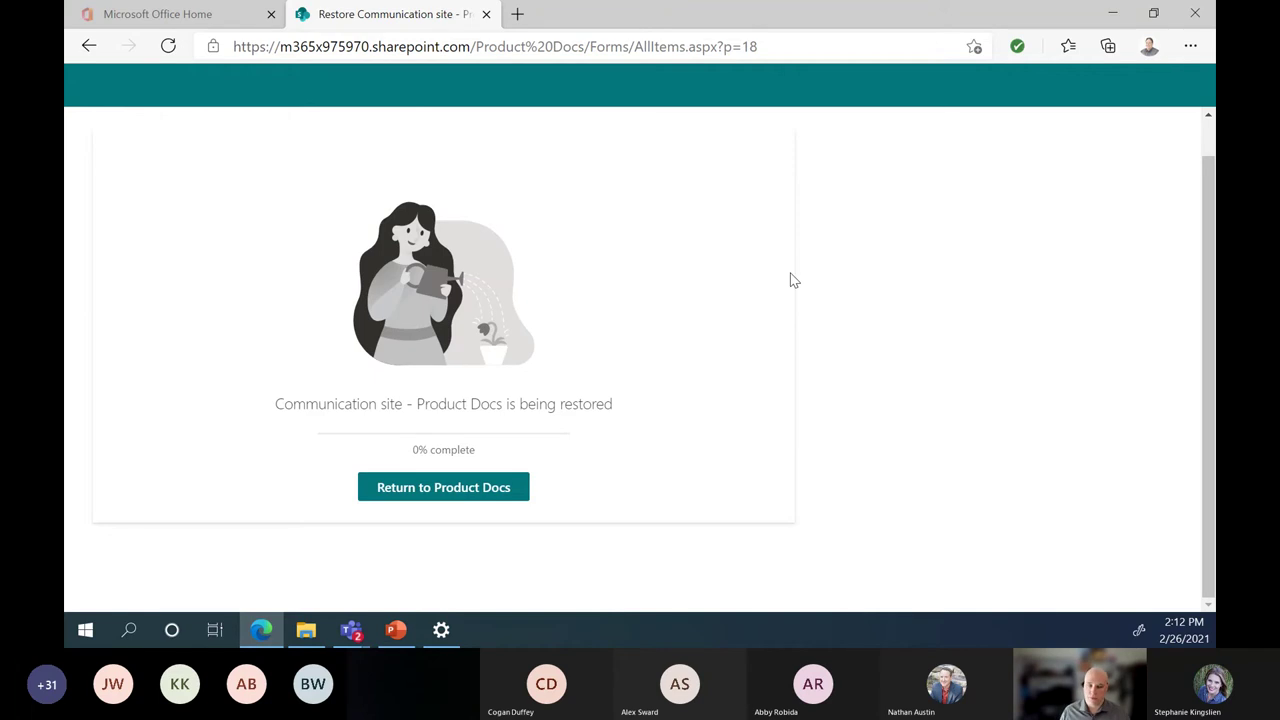
click(481, 491)
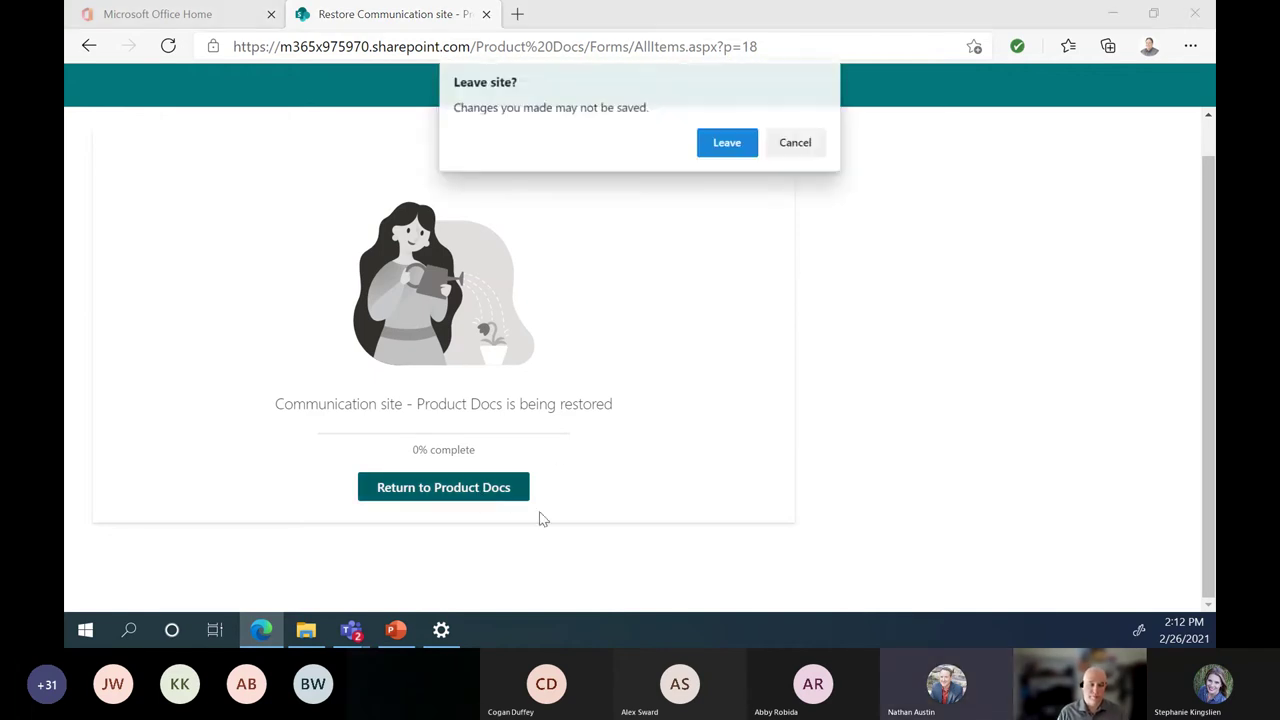
click(724, 145)
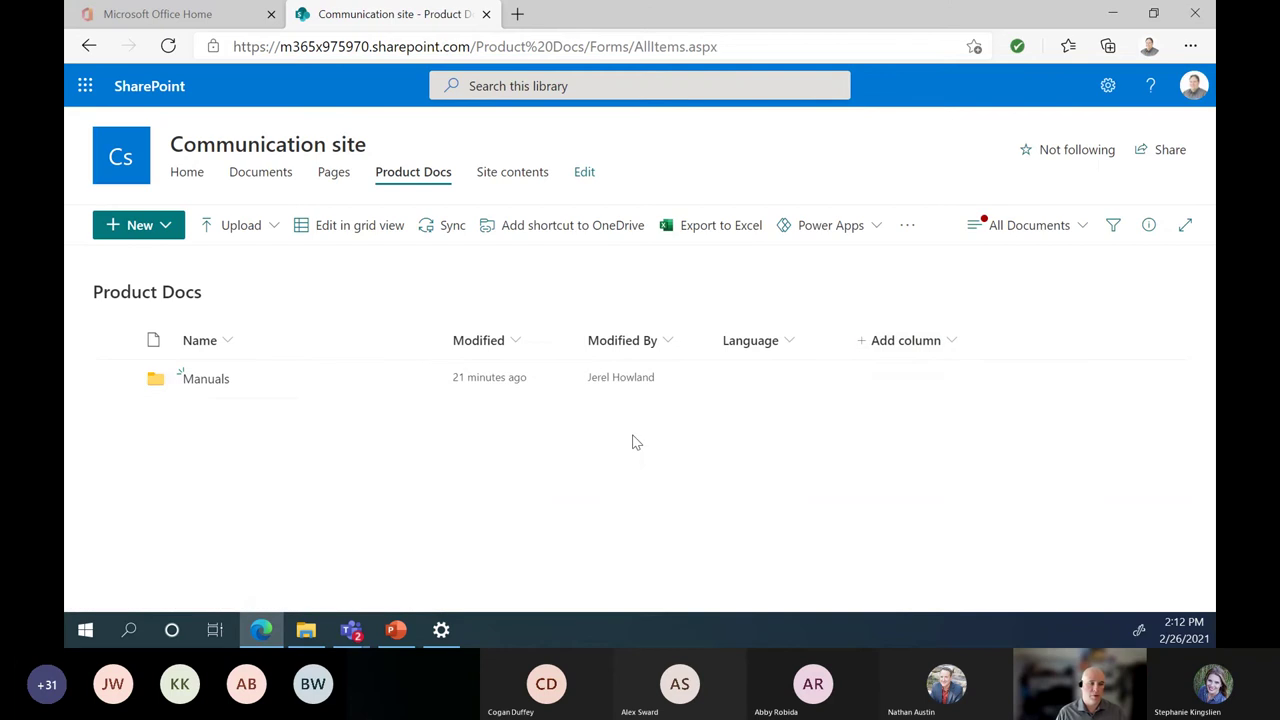
Step: Open the Manuals folder and check its file list for the restored FileList.txt
click(206, 386)
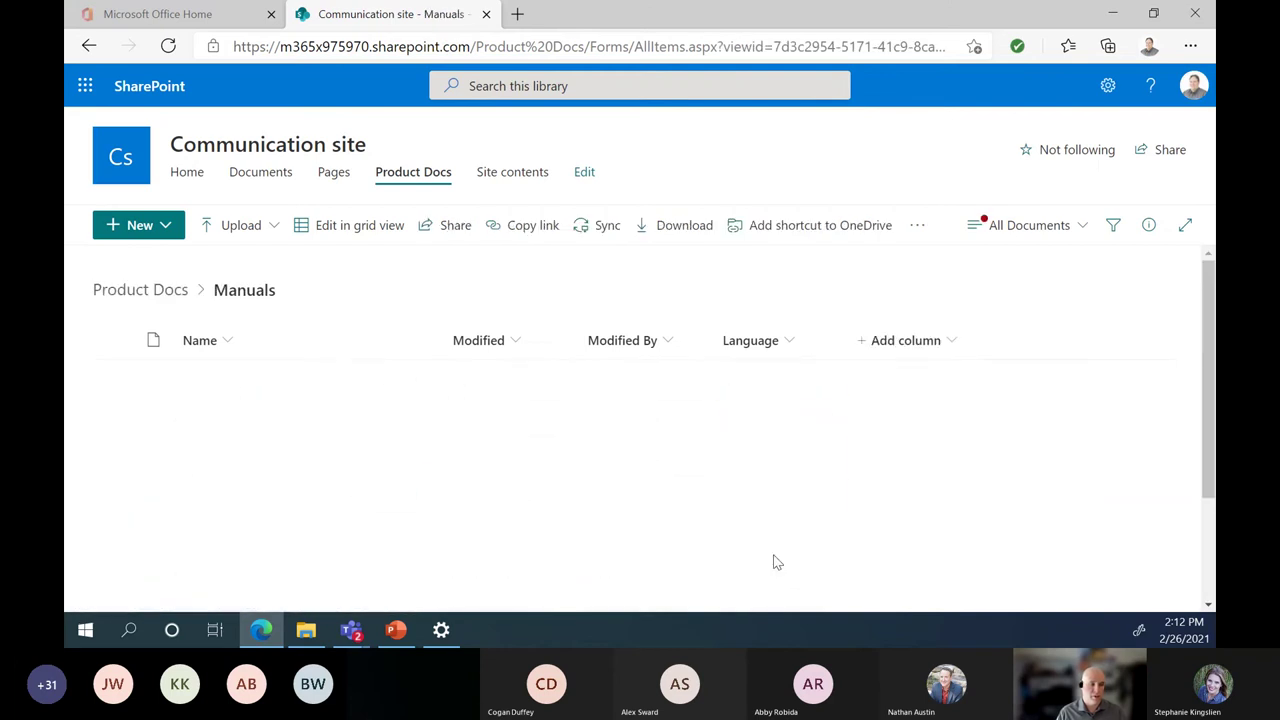
scroll(988, 528, down, 3)
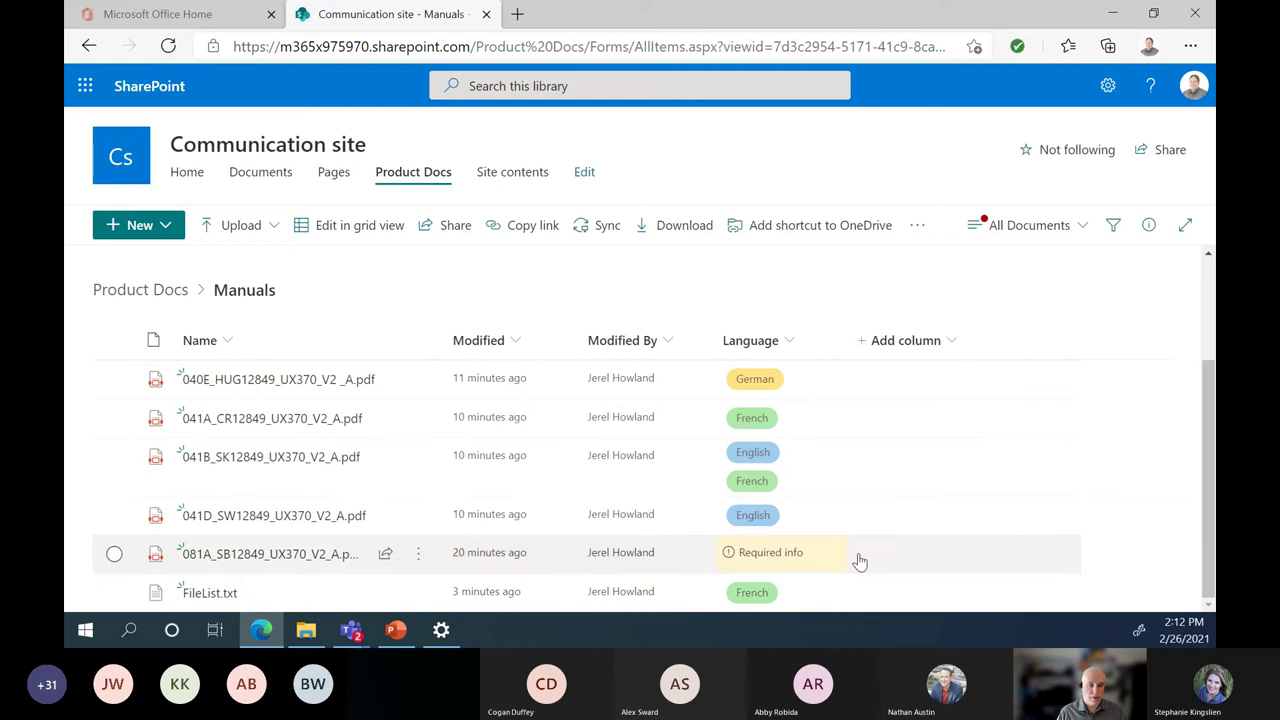
scroll(1017, 536, up, 3)
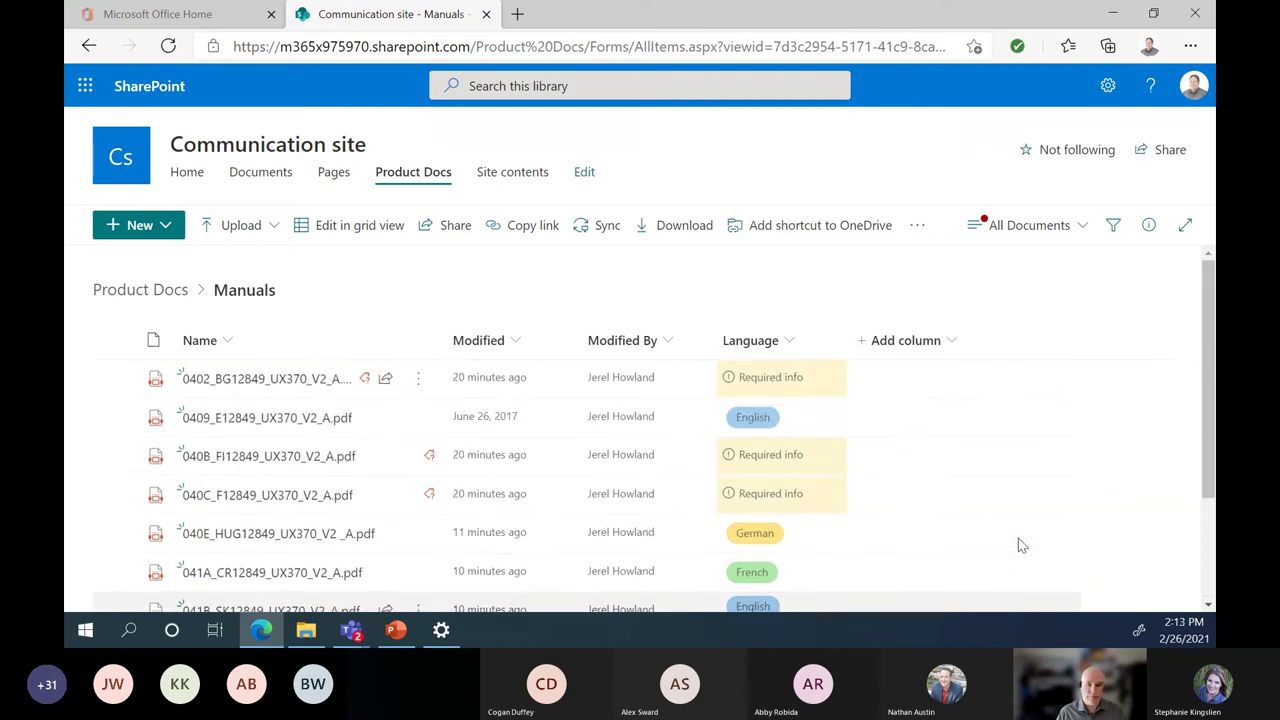
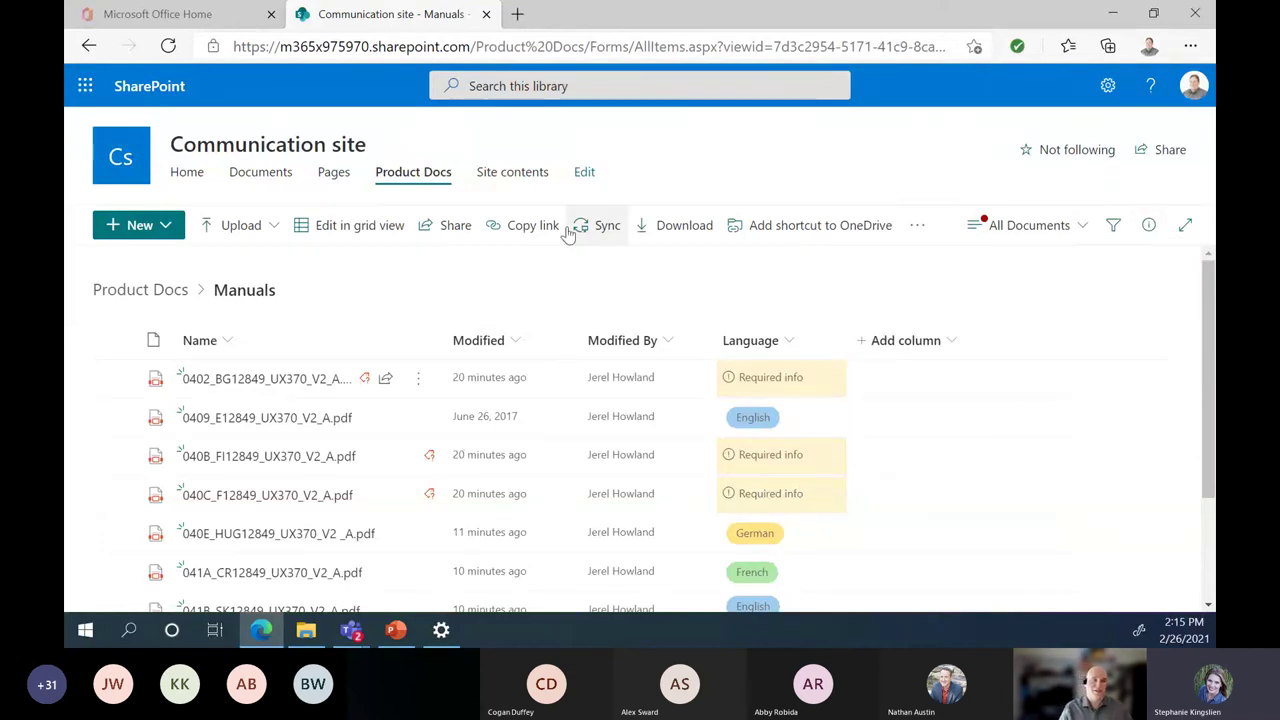
Step: Look over the libraries and lists in the Communication site's Site contents
click(487, 173)
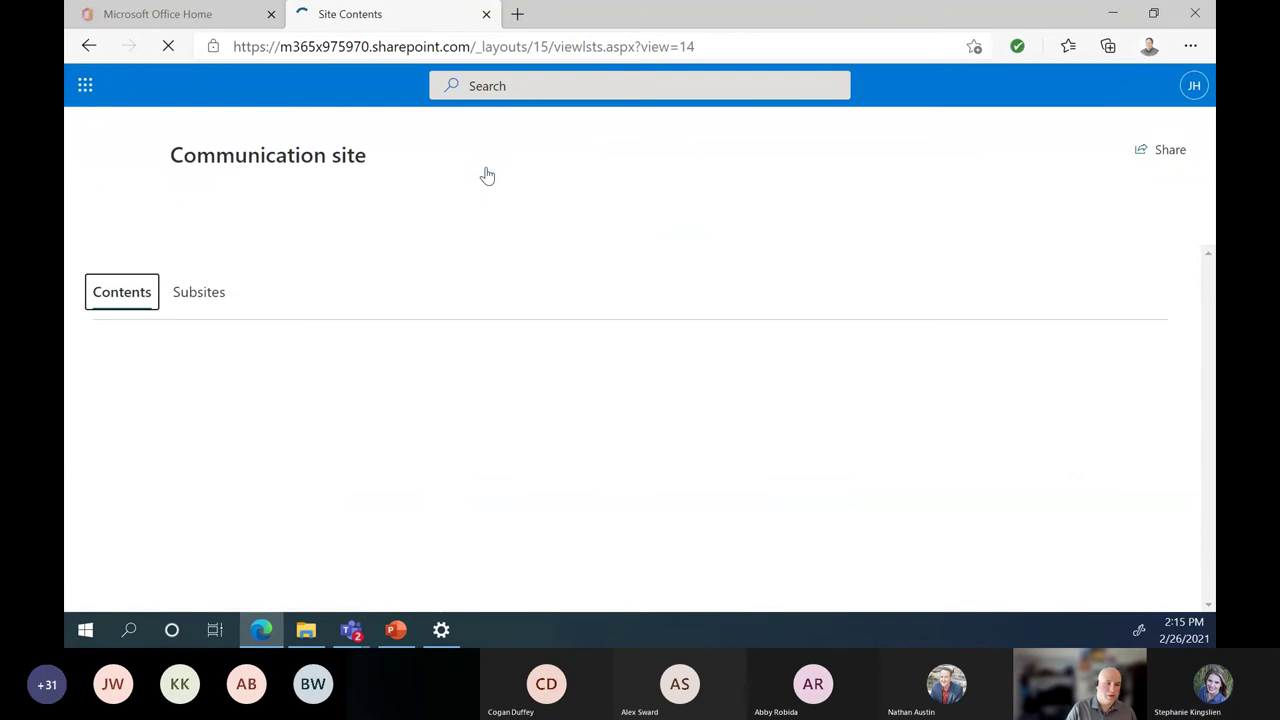
scroll(870, 420, down, 1)
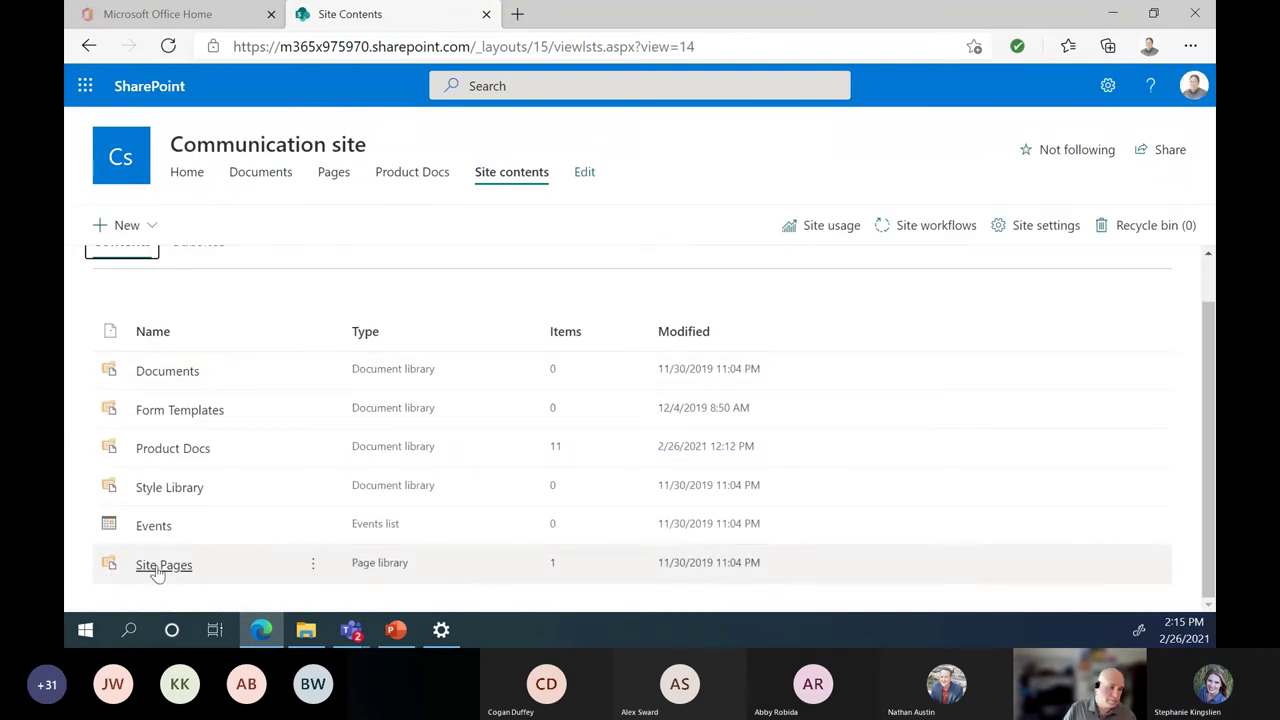
scroll(849, 460, up, 1)
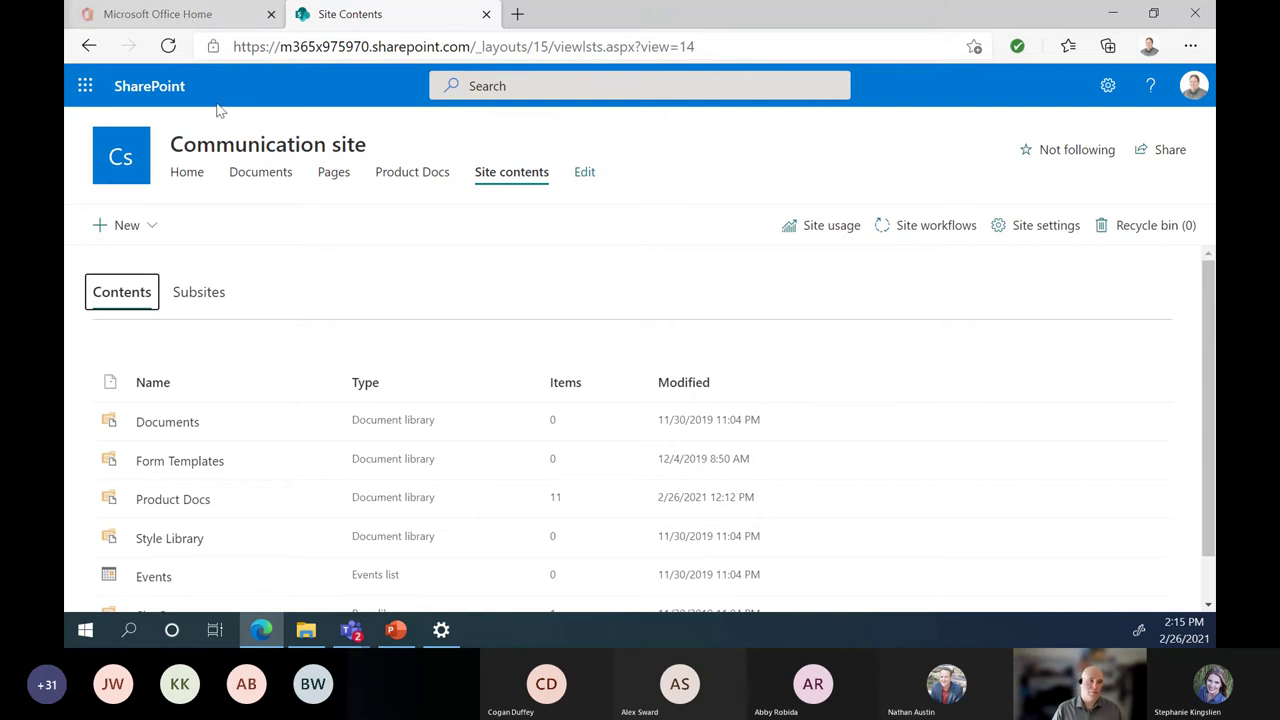
Step: Return to the Manuals folder in Product Docs and view the version history of 0402_BG12849_UX370_V2_A.pdf, closing it when done
click(405, 178)
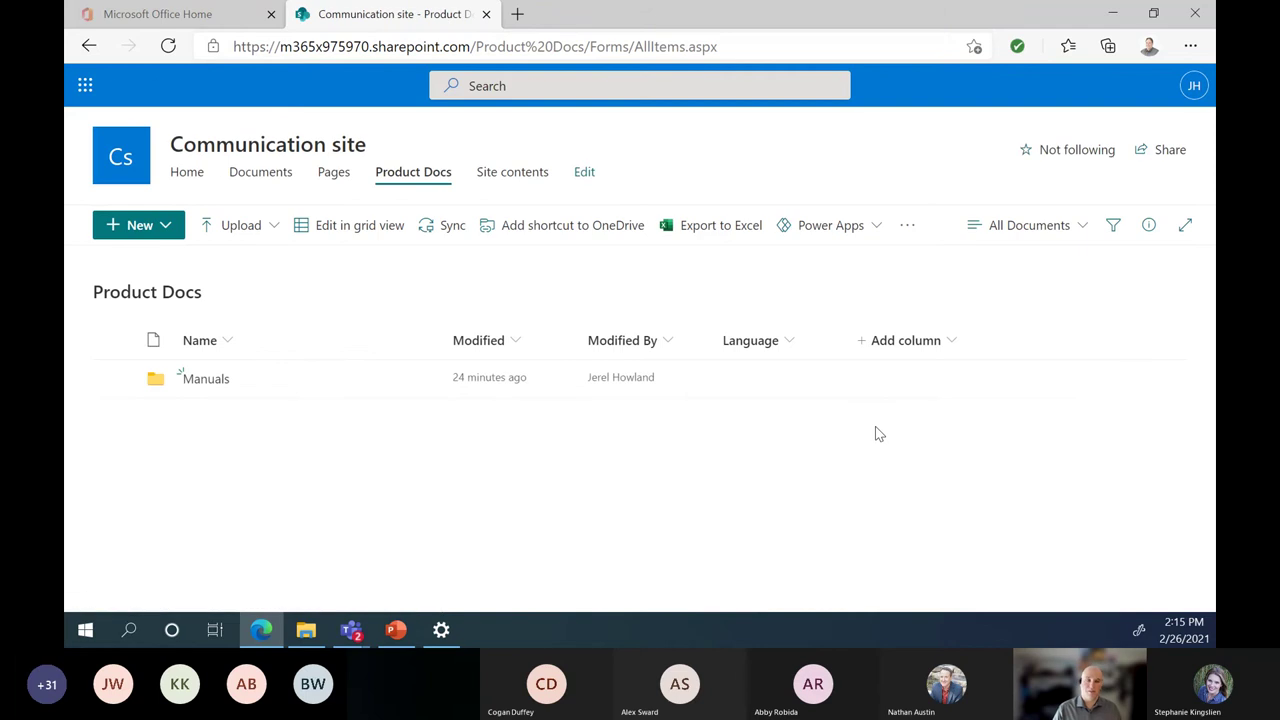
click(203, 385)
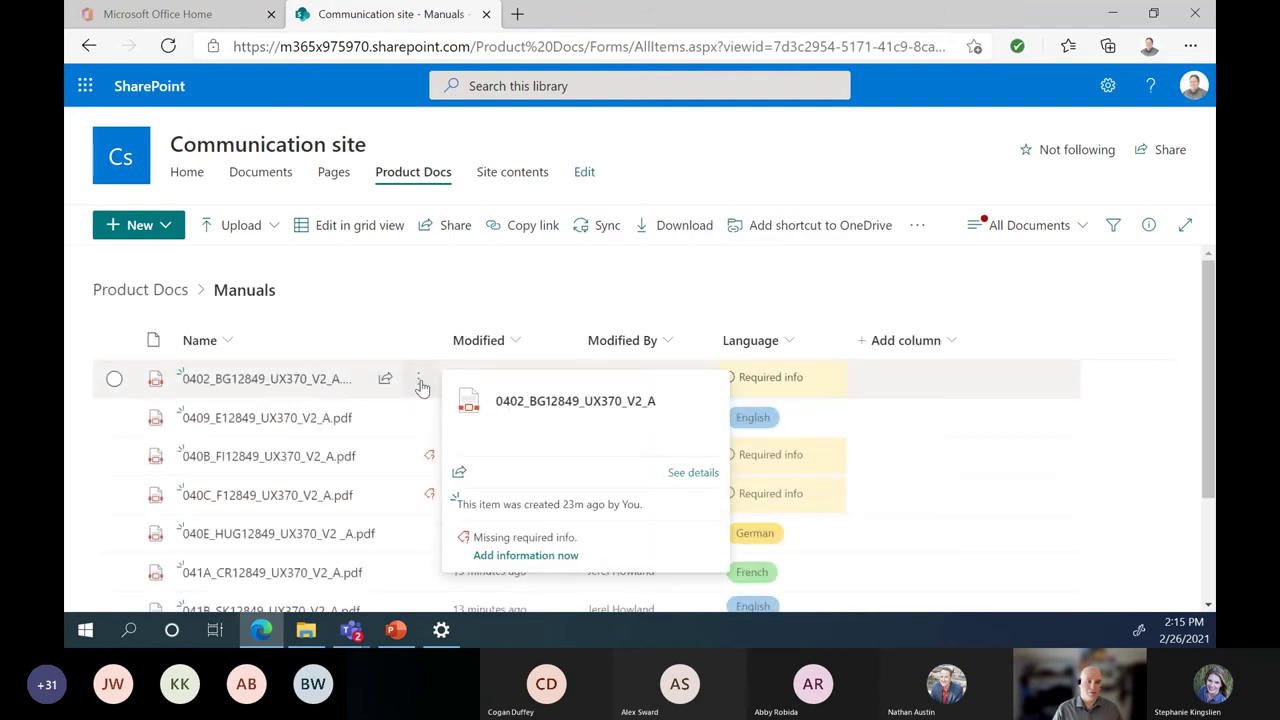
click(421, 387)
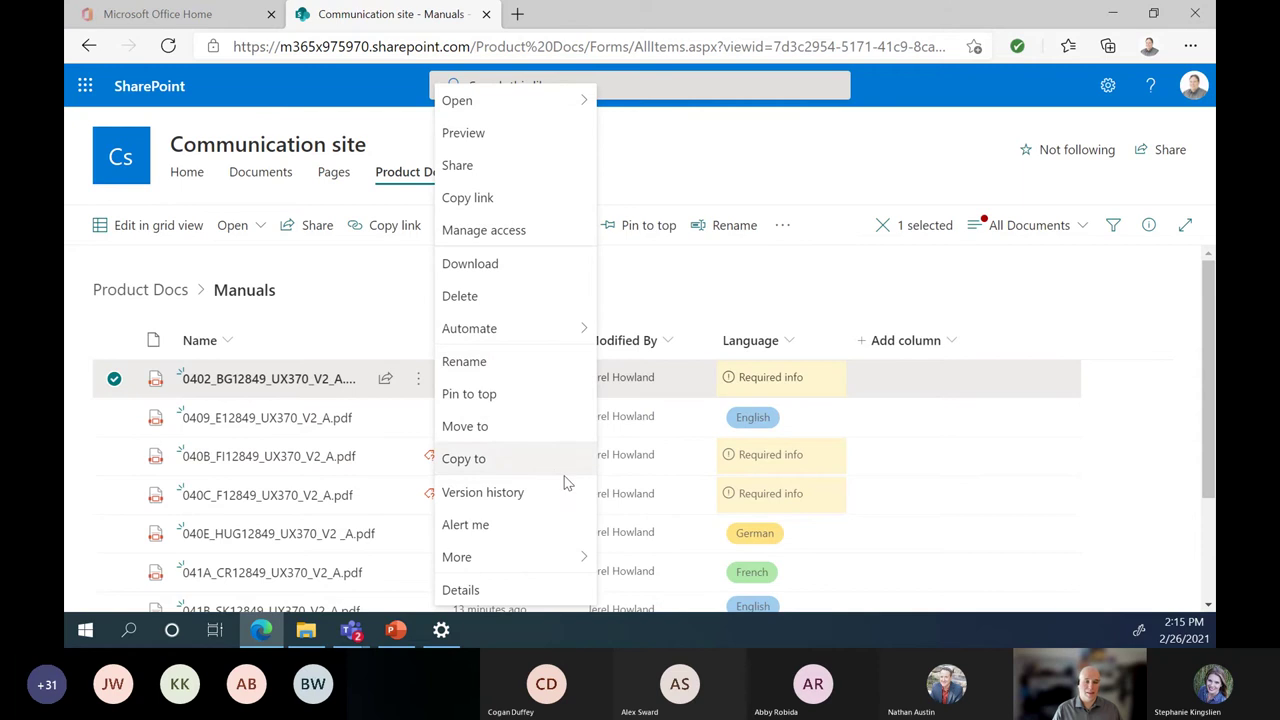
click(483, 492)
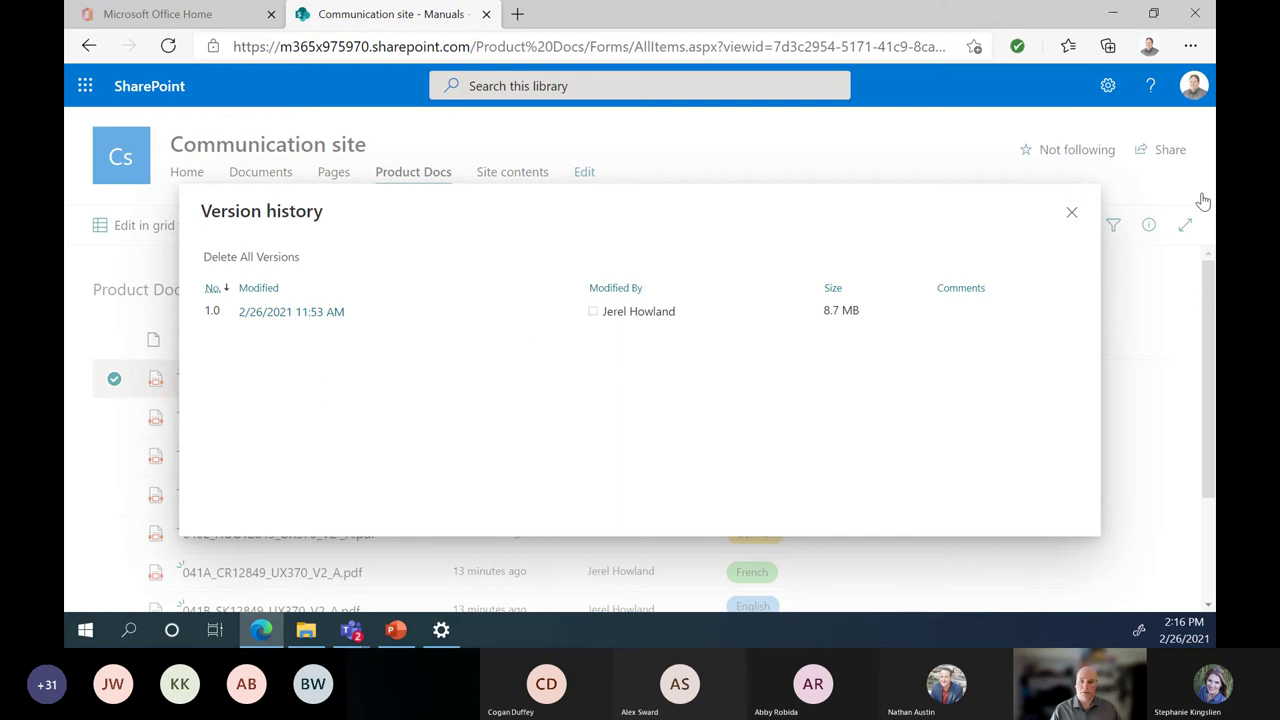
click(1071, 212)
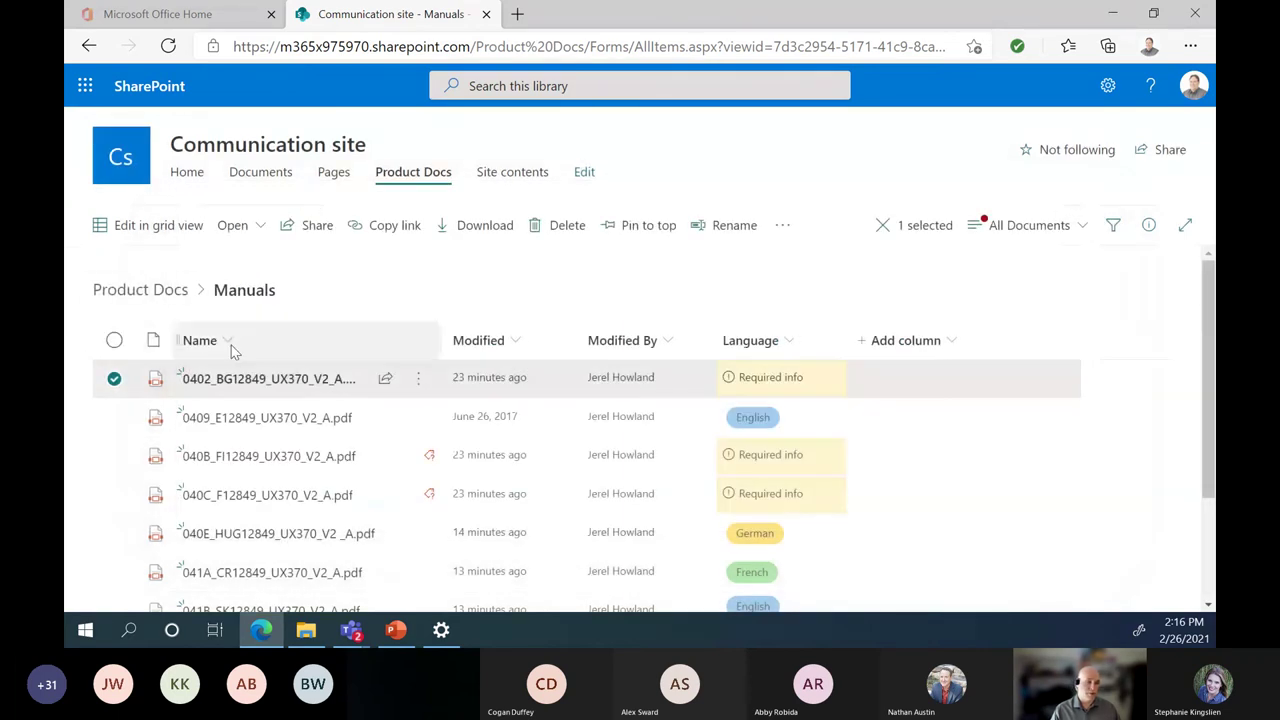
Step: View the version history of 081A_SB12849_UX370_V2_A.pdf and close it
scroll(290, 560, down, 3)
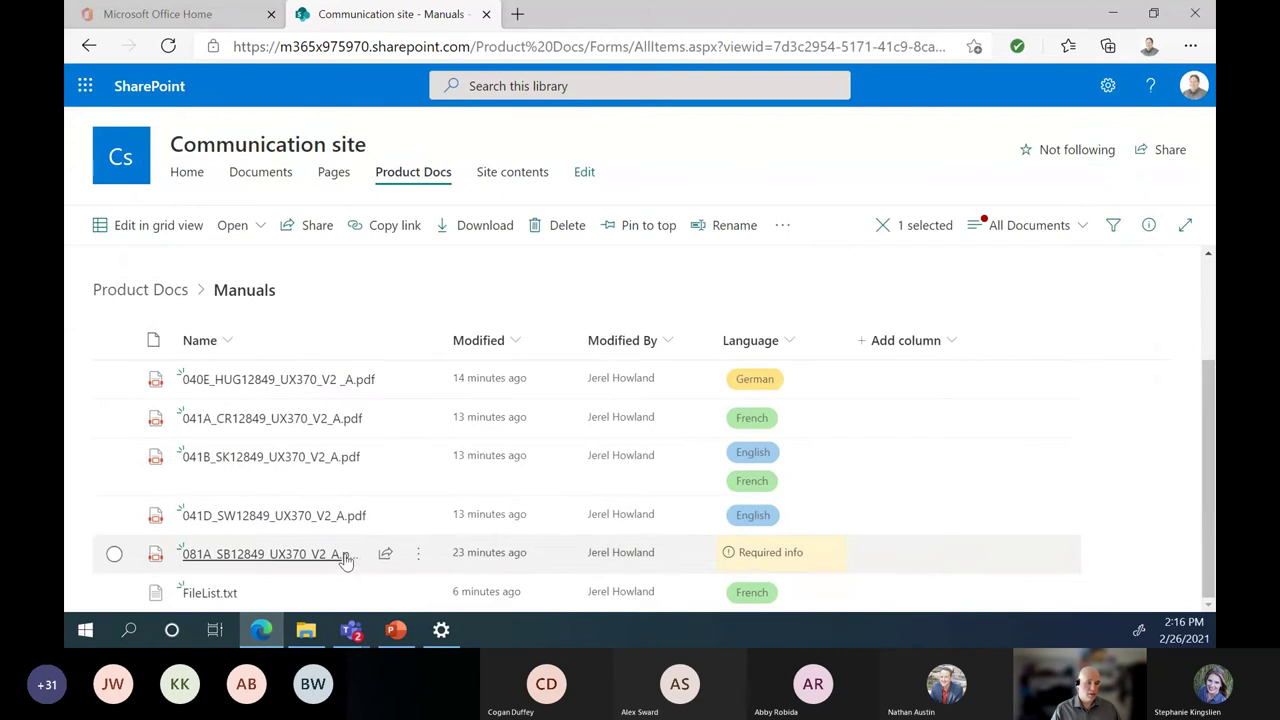
click(417, 558)
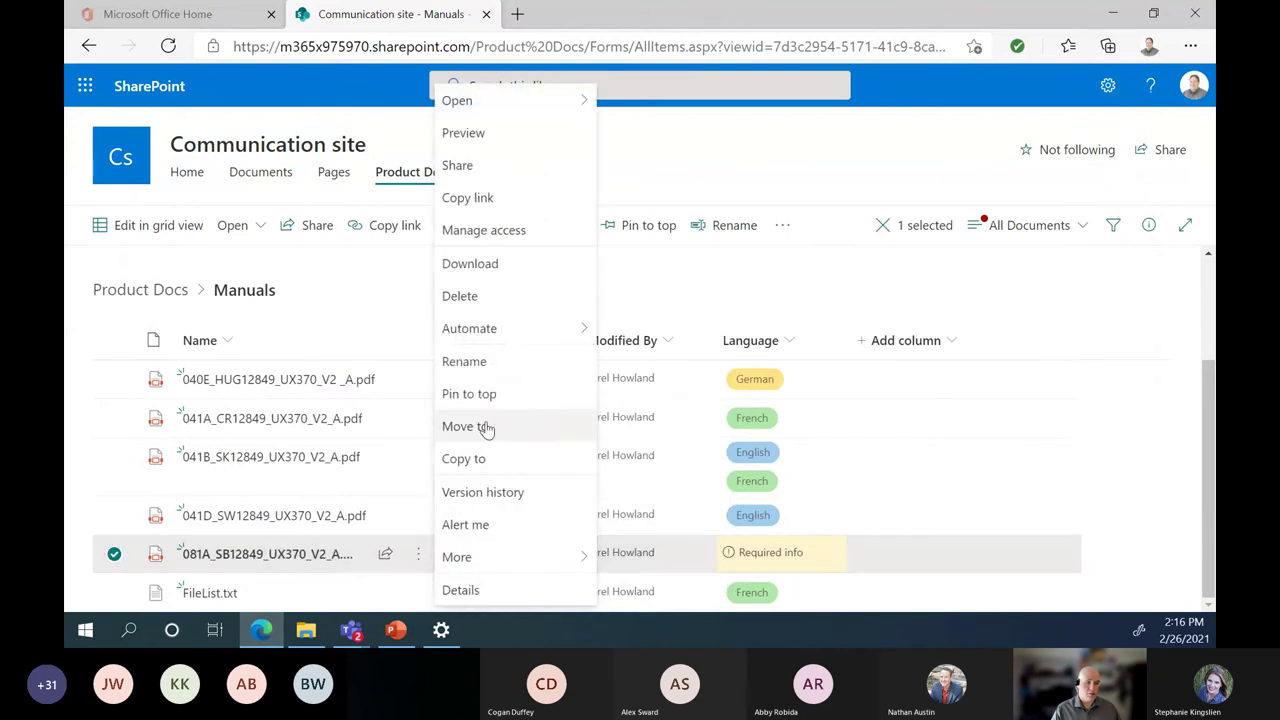
click(505, 492)
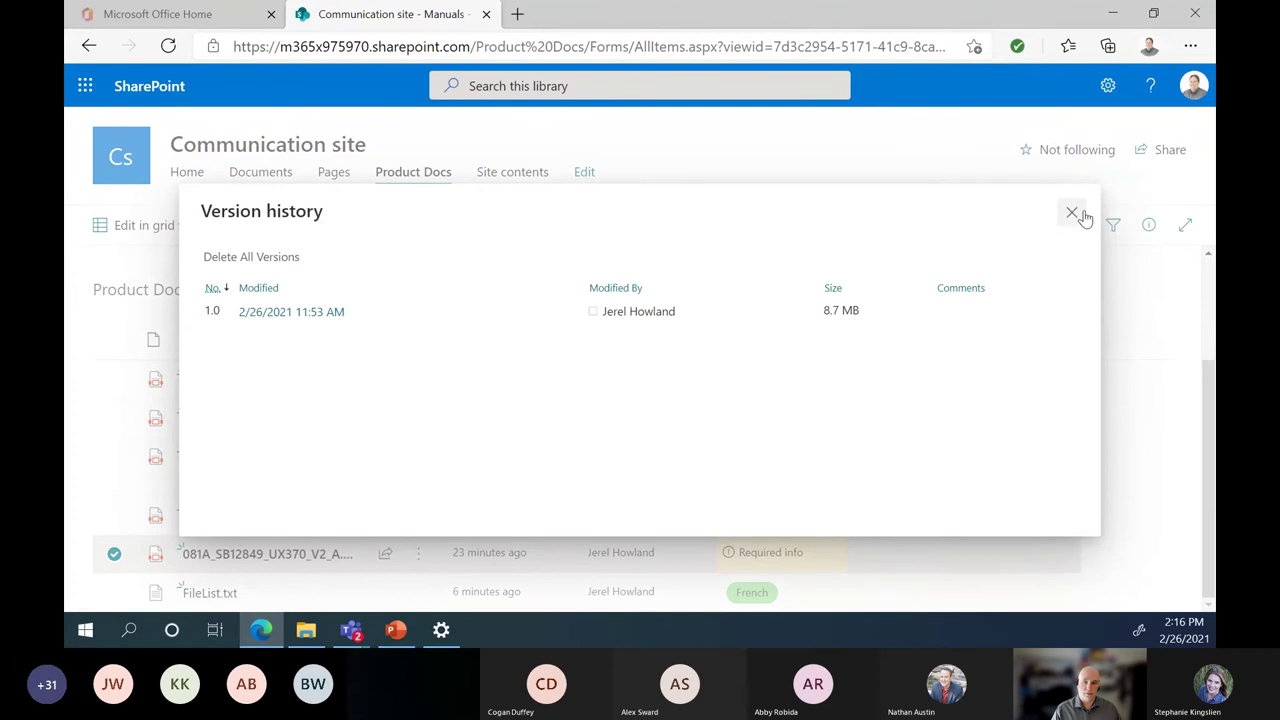
click(1071, 215)
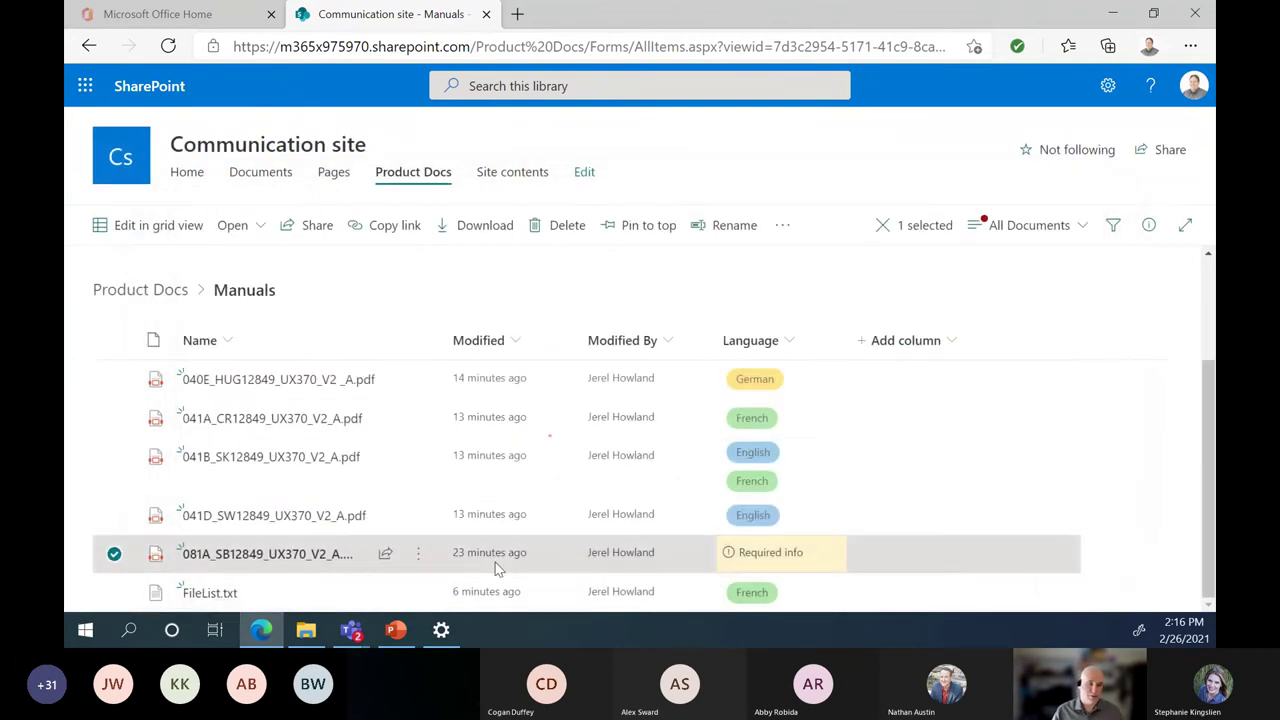
mouse_move(435, 520)
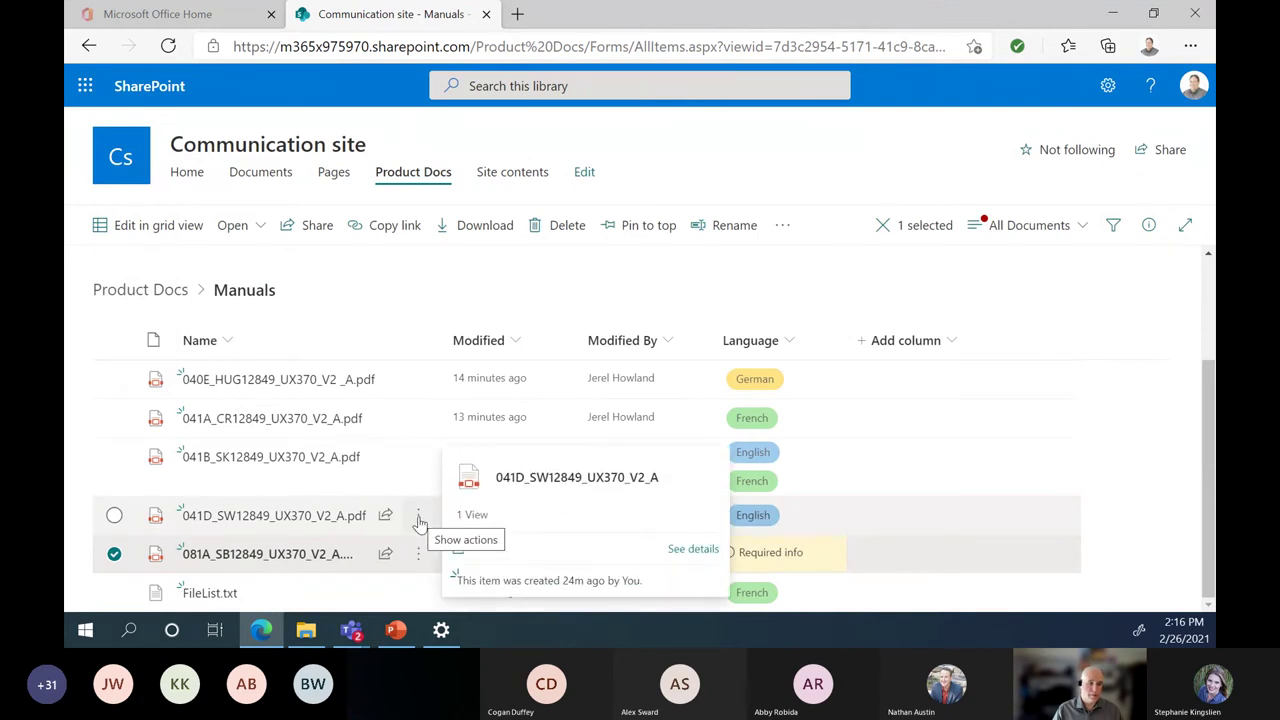
Step: Open FileList from the synced Manuals folder in File Explorer, delete all its text and save the emptied file
click(303, 634)
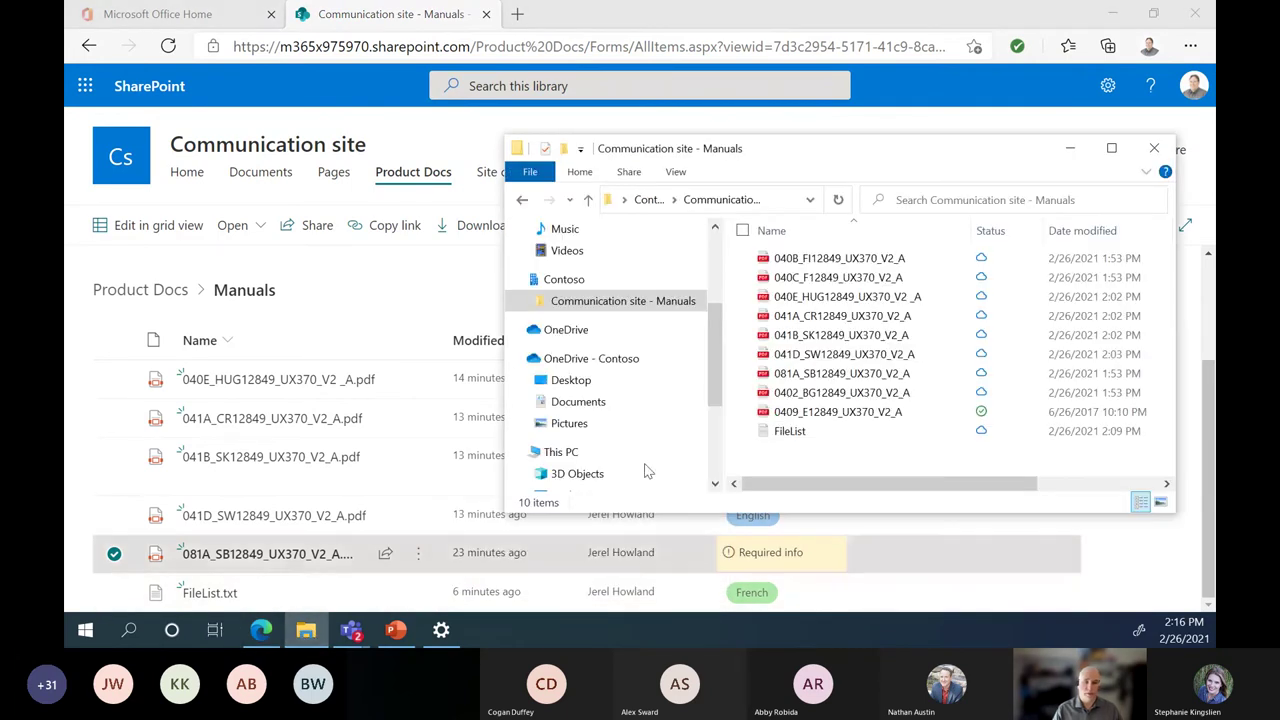
double_click(790, 431)
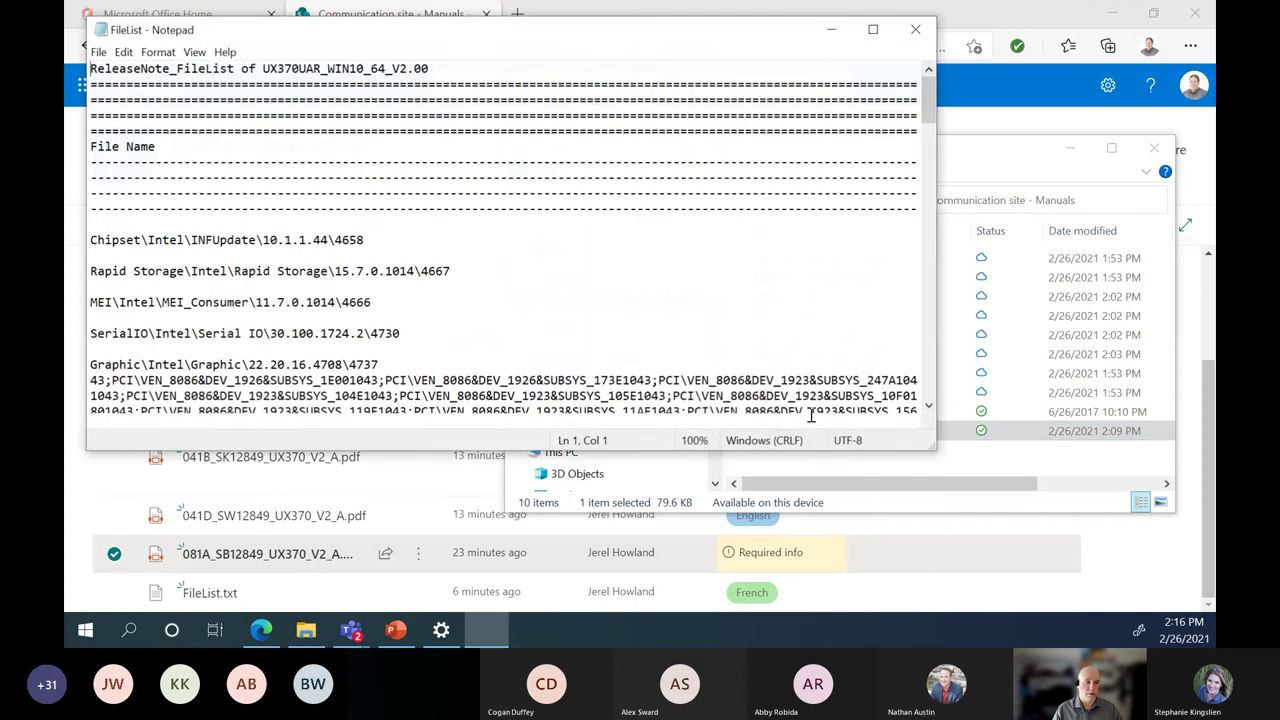
key(ctrl+a)
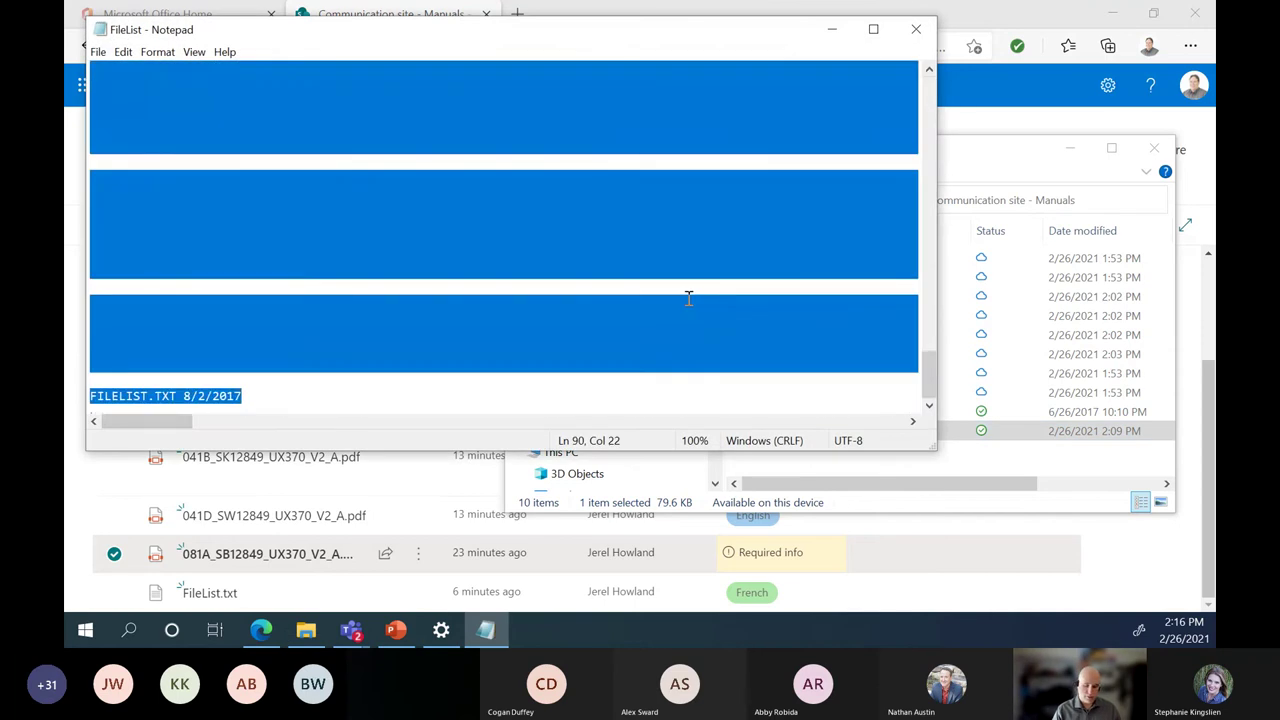
key(Delete)
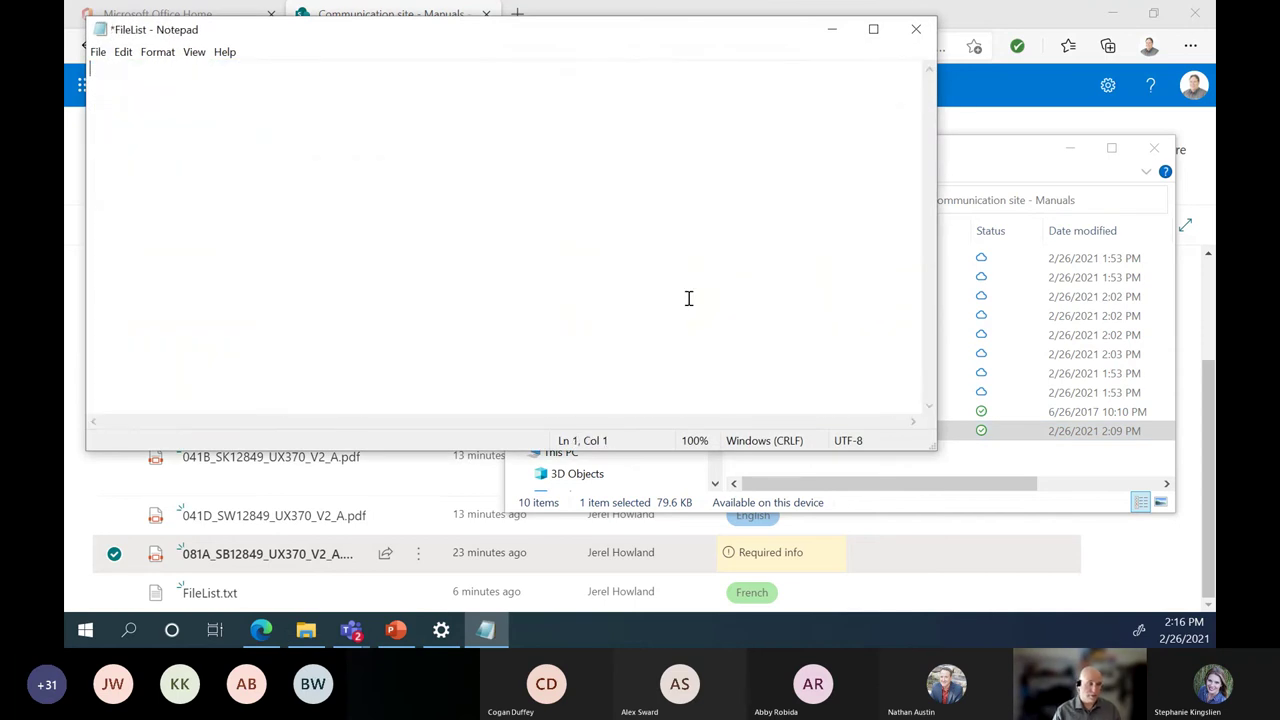
click(916, 29)
click(592, 335)
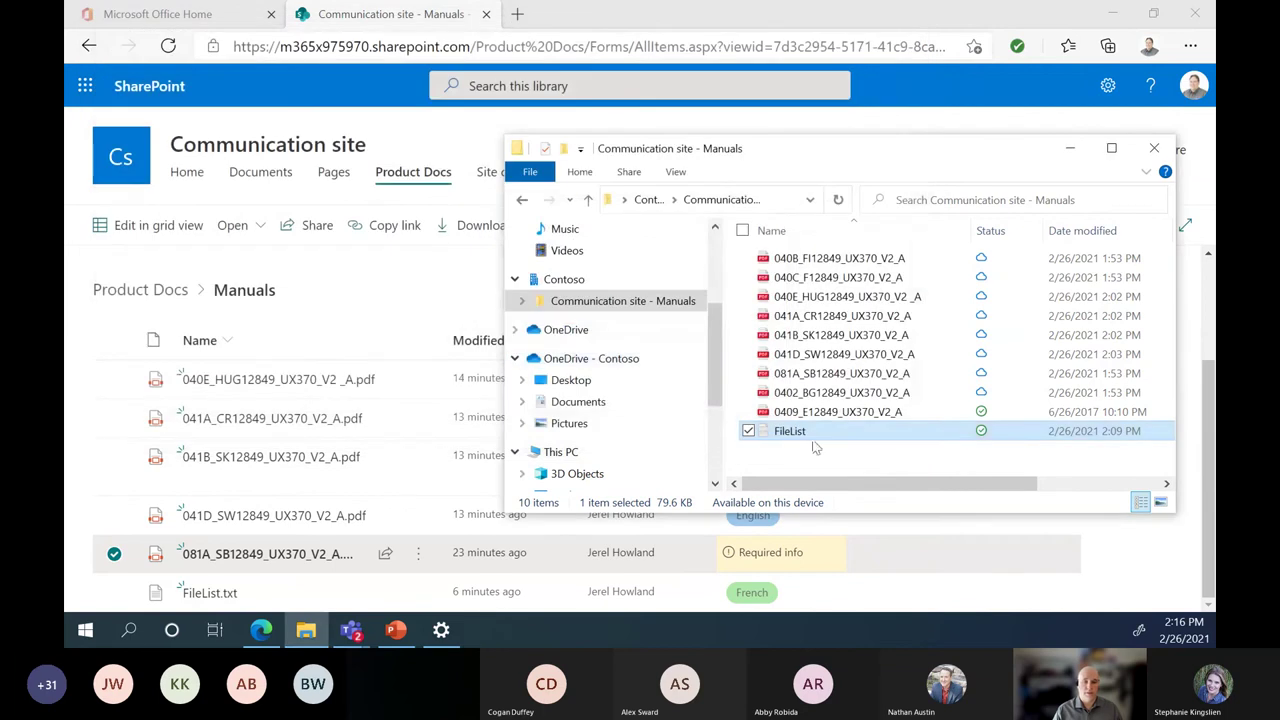
click(1081, 148)
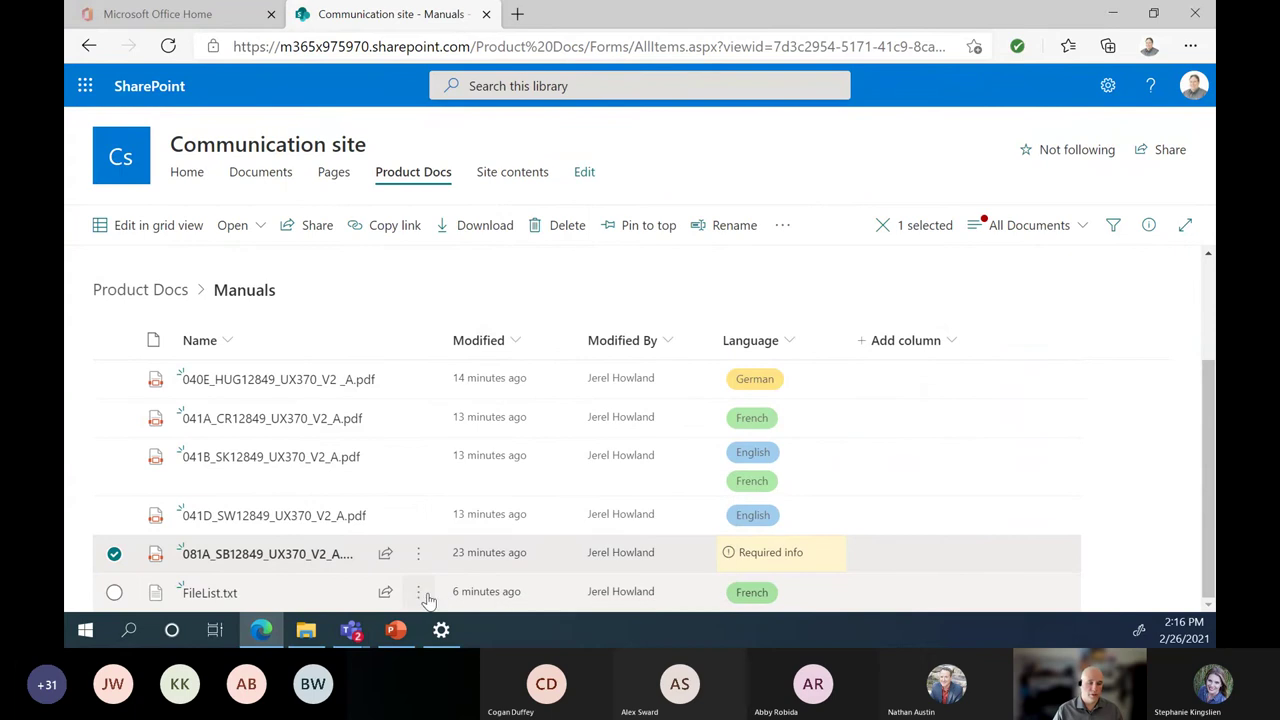
Step: Restore version 2.0 of FileList.txt from its version history in the SharePoint library and close the history
click(419, 594)
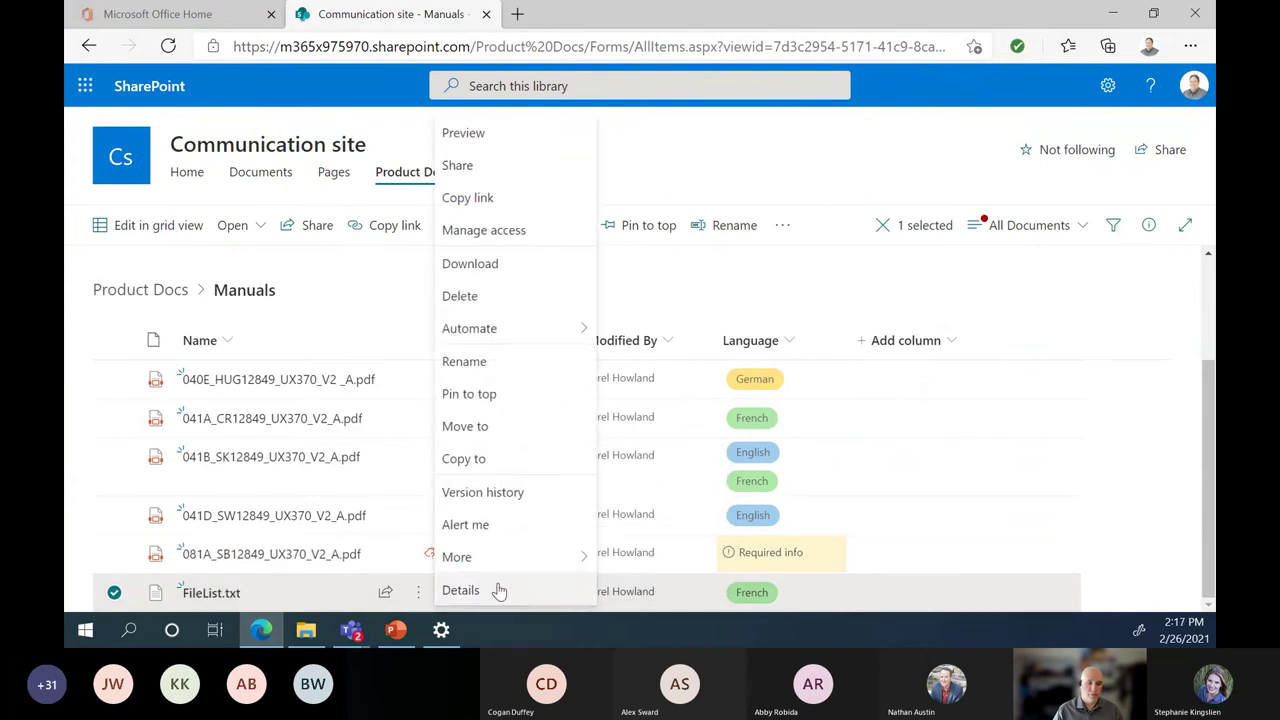
click(519, 494)
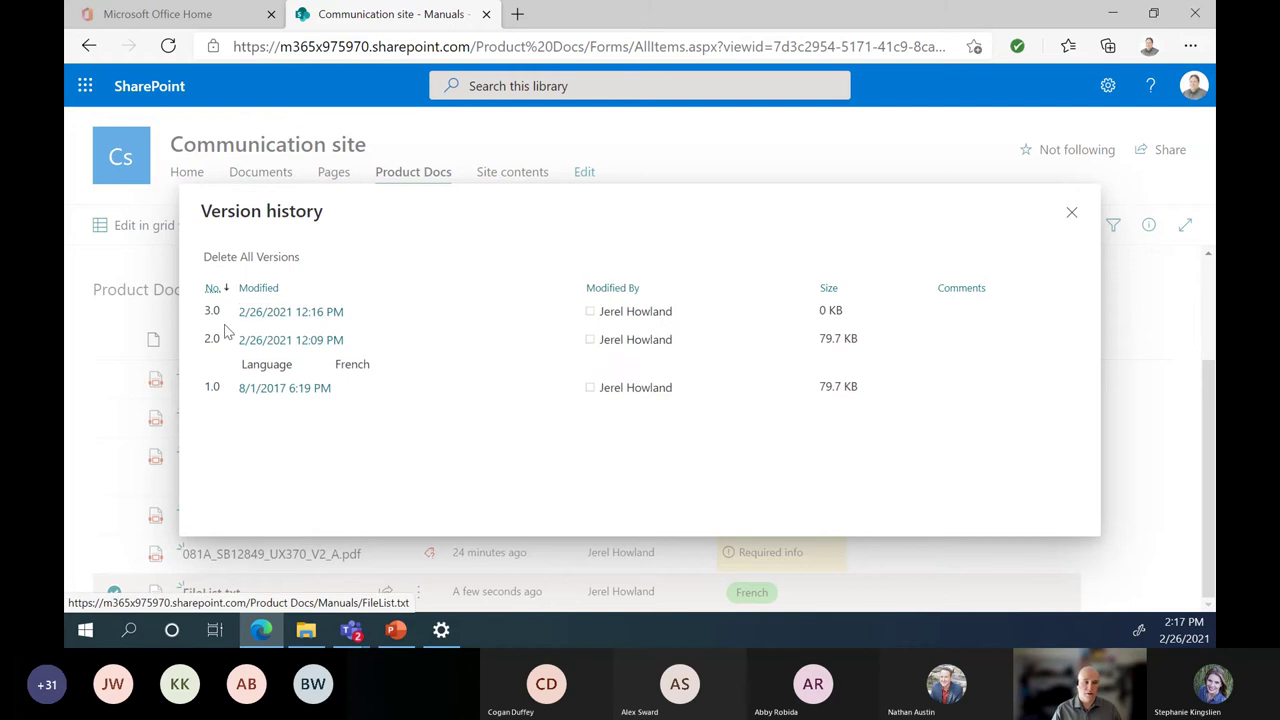
click(357, 340)
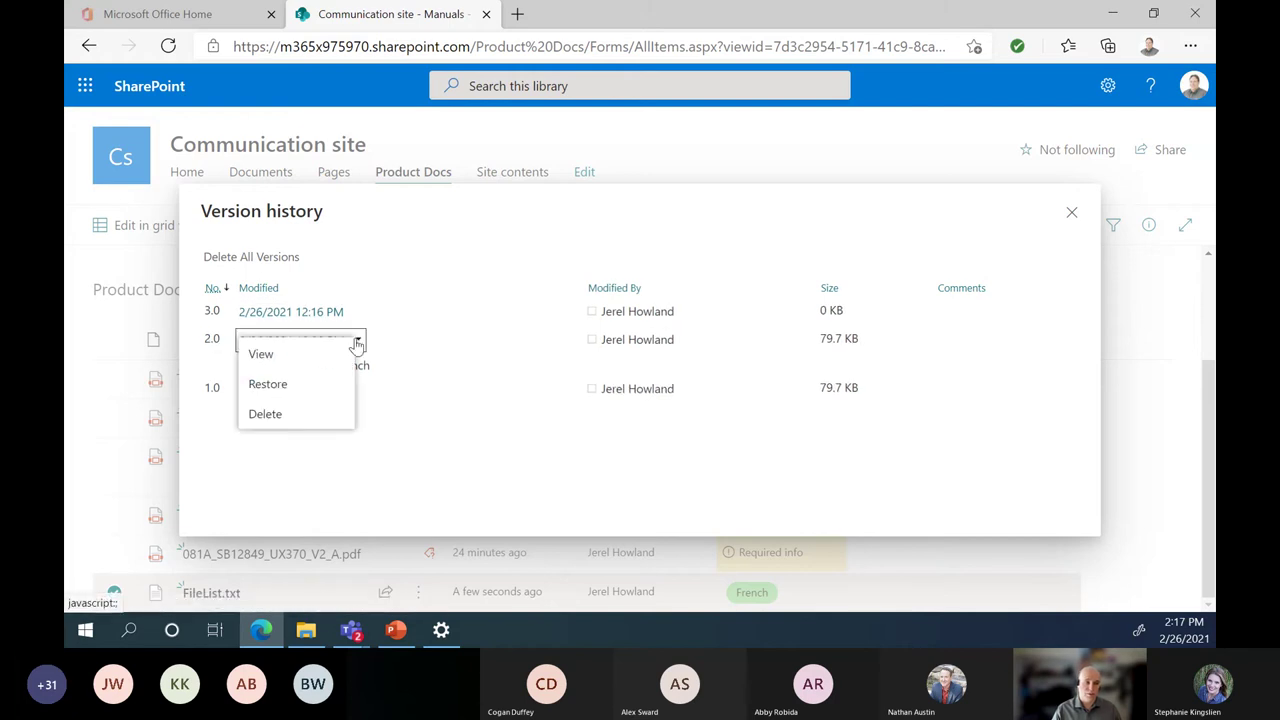
click(276, 394)
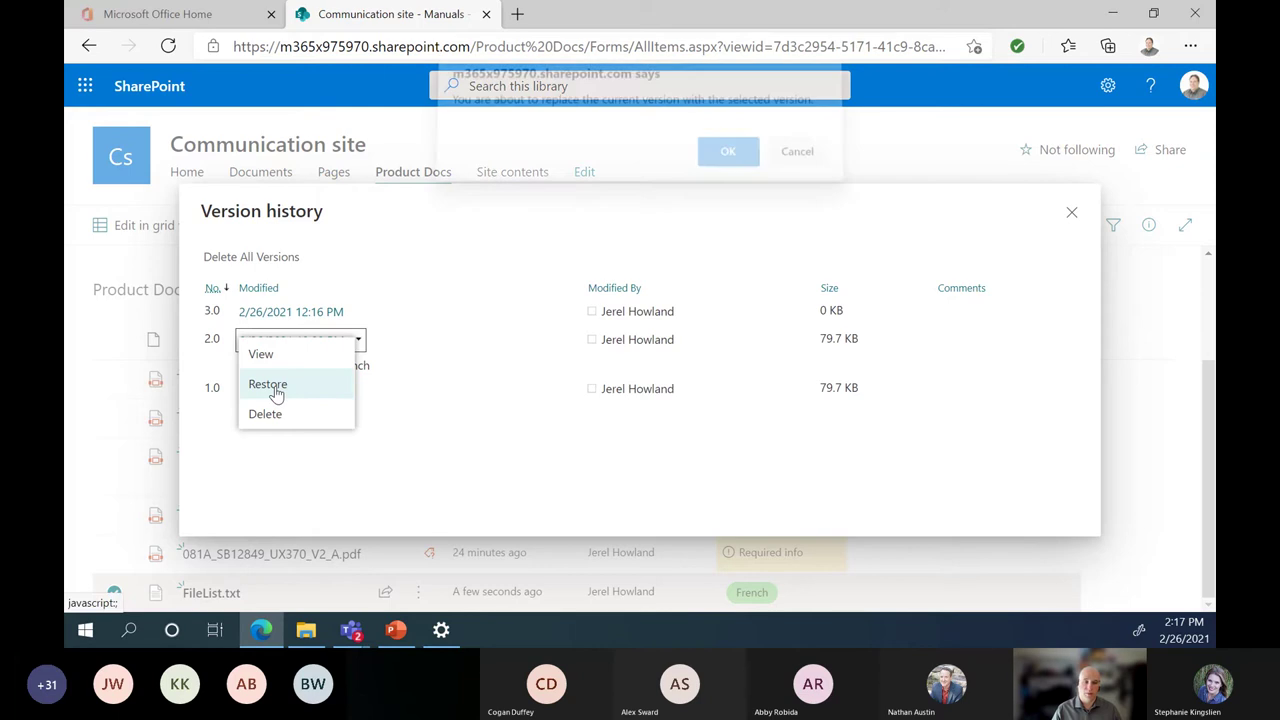
click(727, 162)
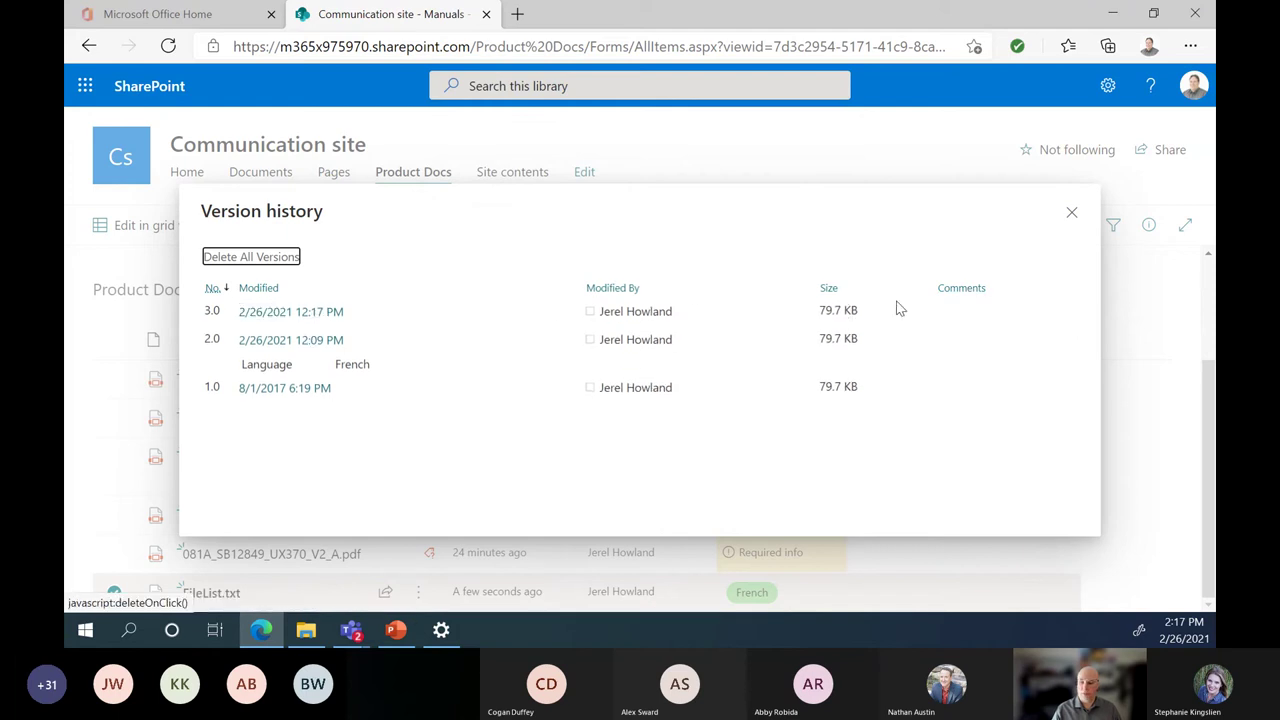
click(1072, 212)
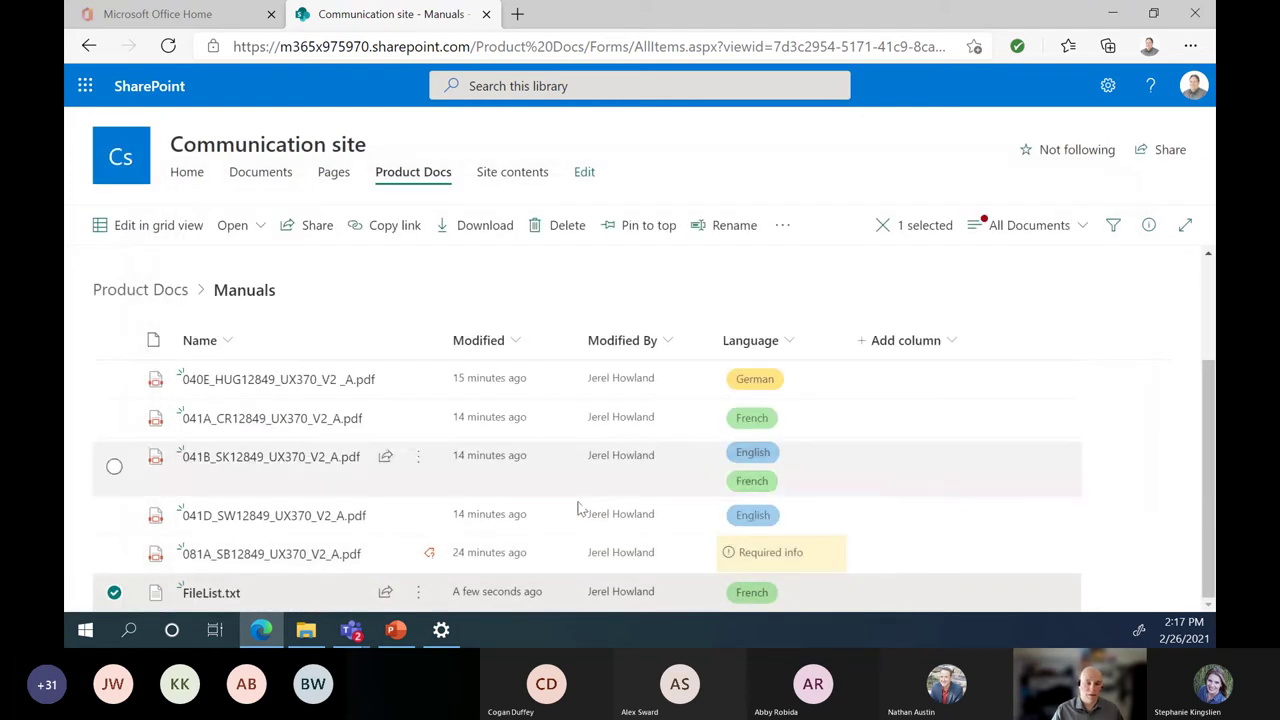
Step: Open FileList from the synced Manuals folder to check its restored content, closing it when done
click(298, 636)
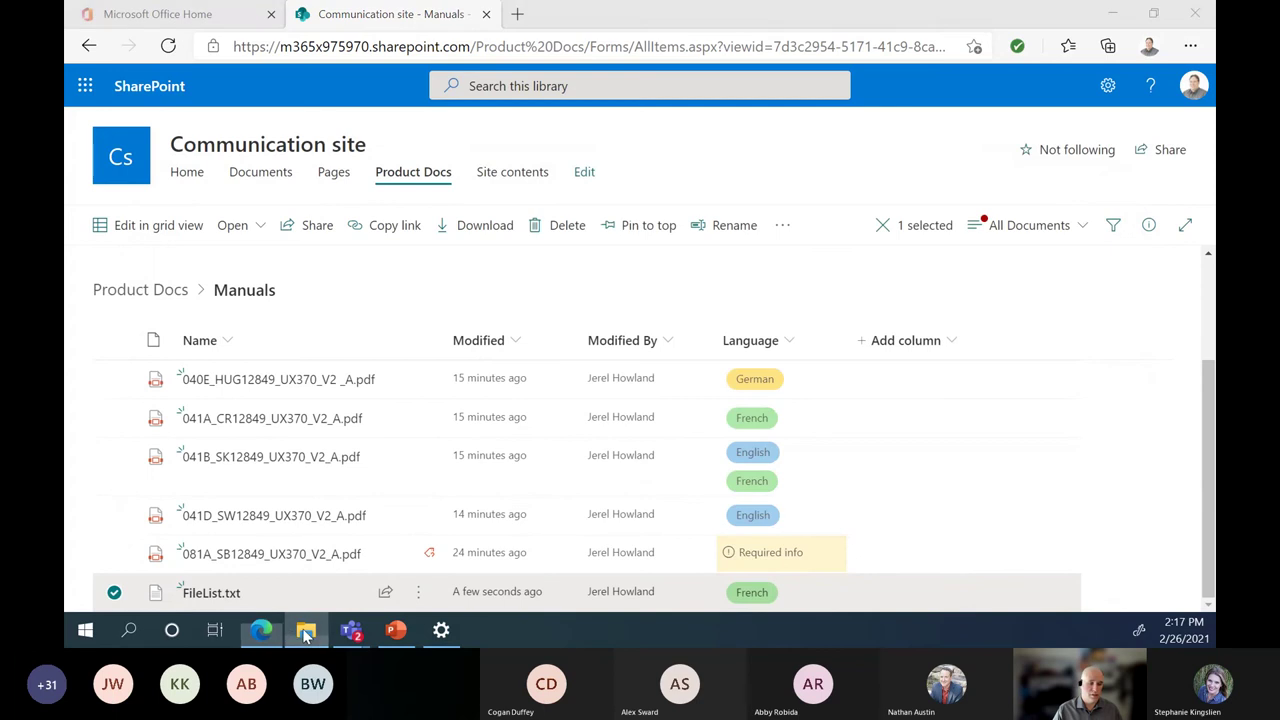
double_click(792, 431)
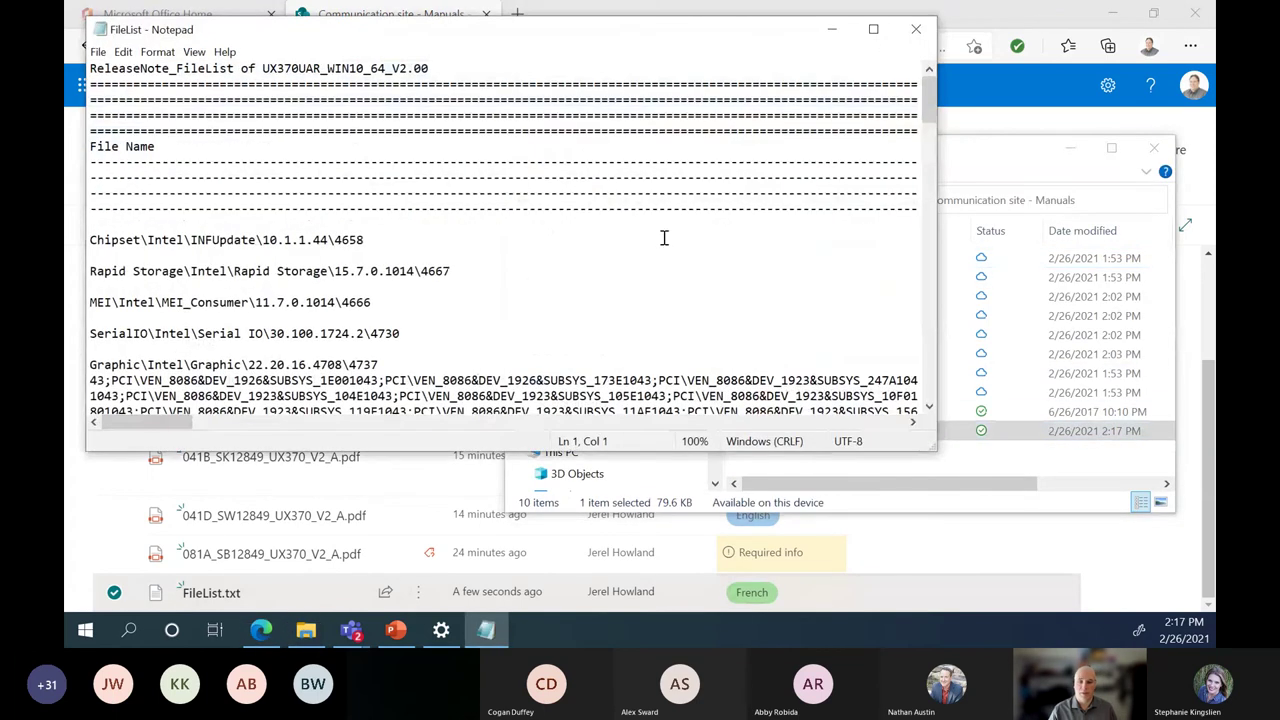
click(917, 30)
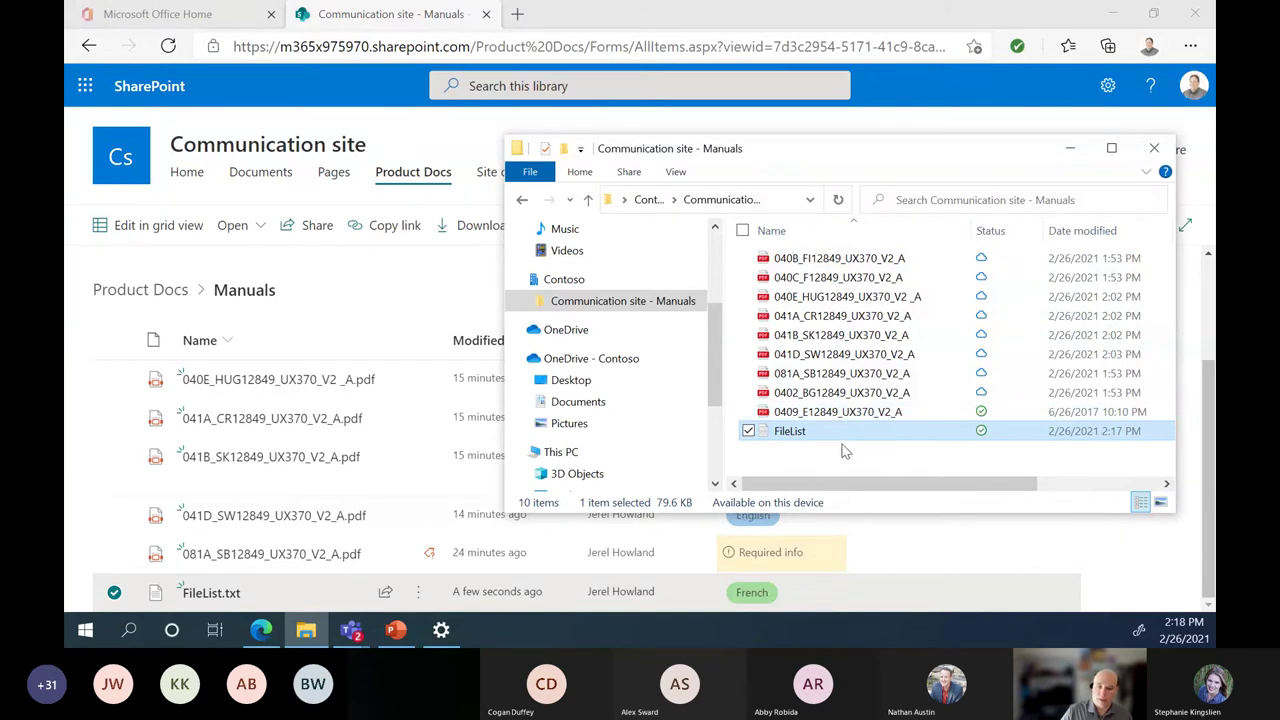
Step: Set FileList in the synced Manuals folder to always be kept on this device
right_click(786, 441)
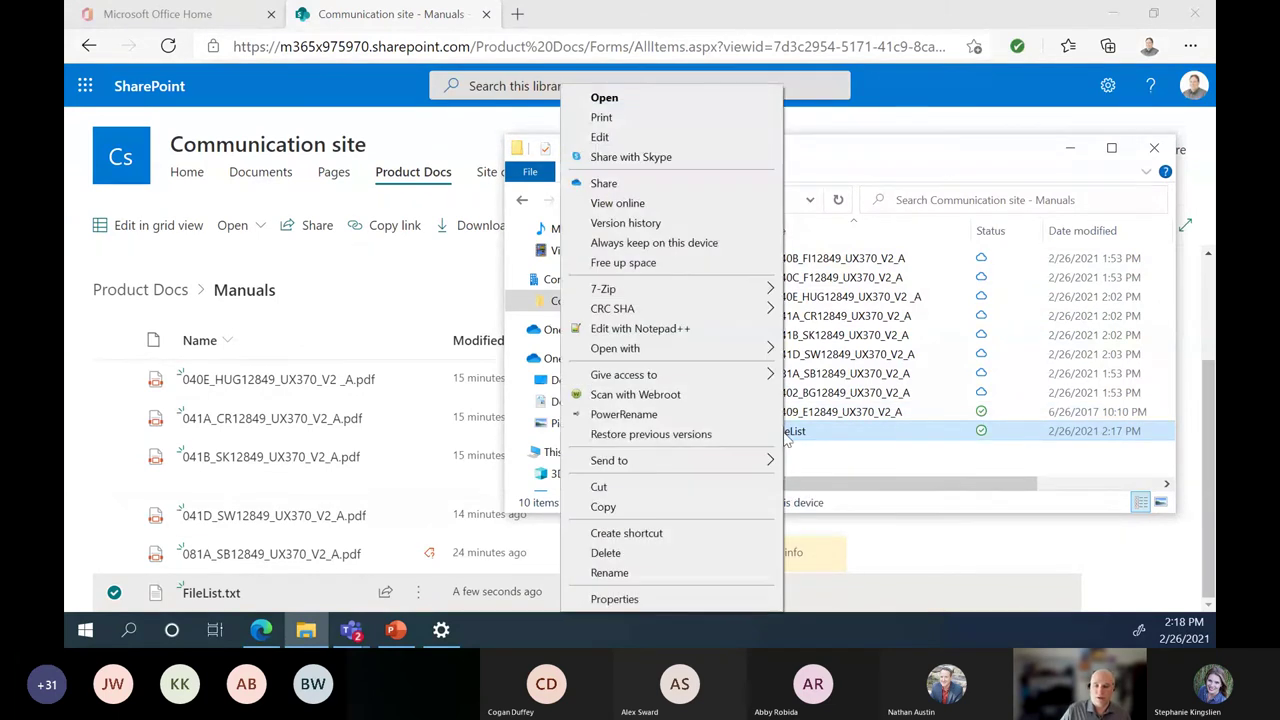
click(669, 243)
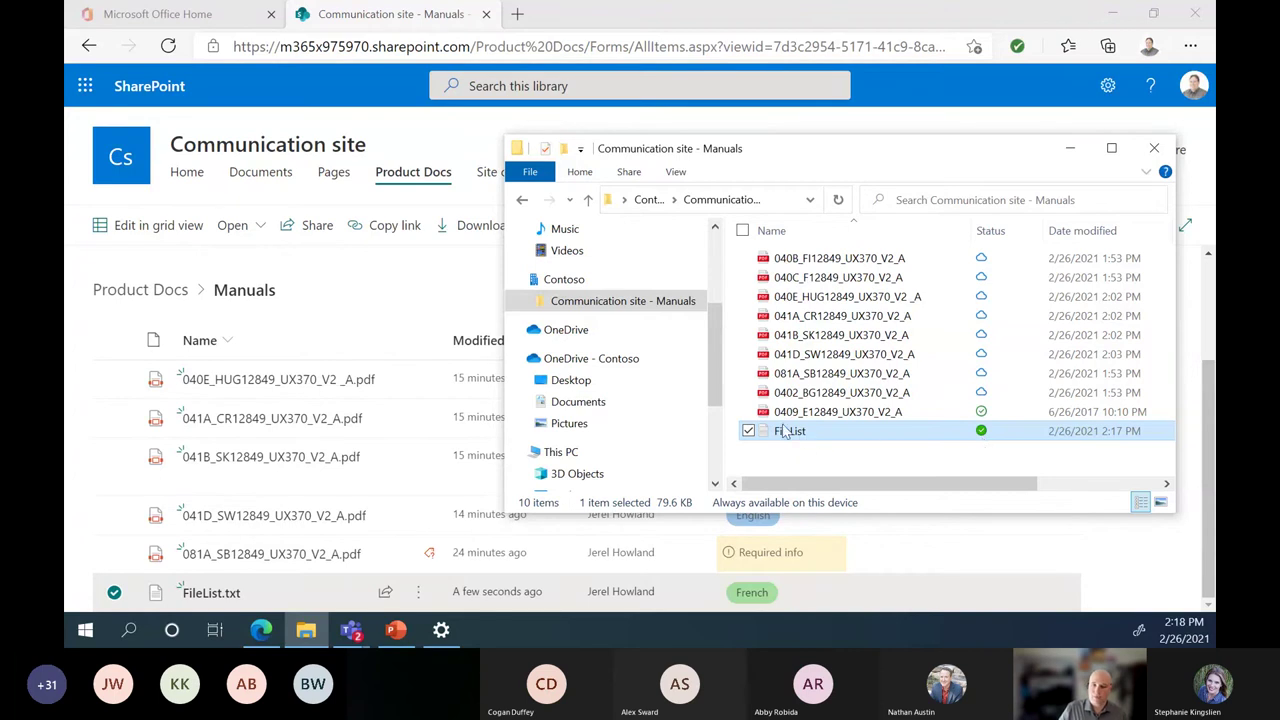
mouse_move(797, 440)
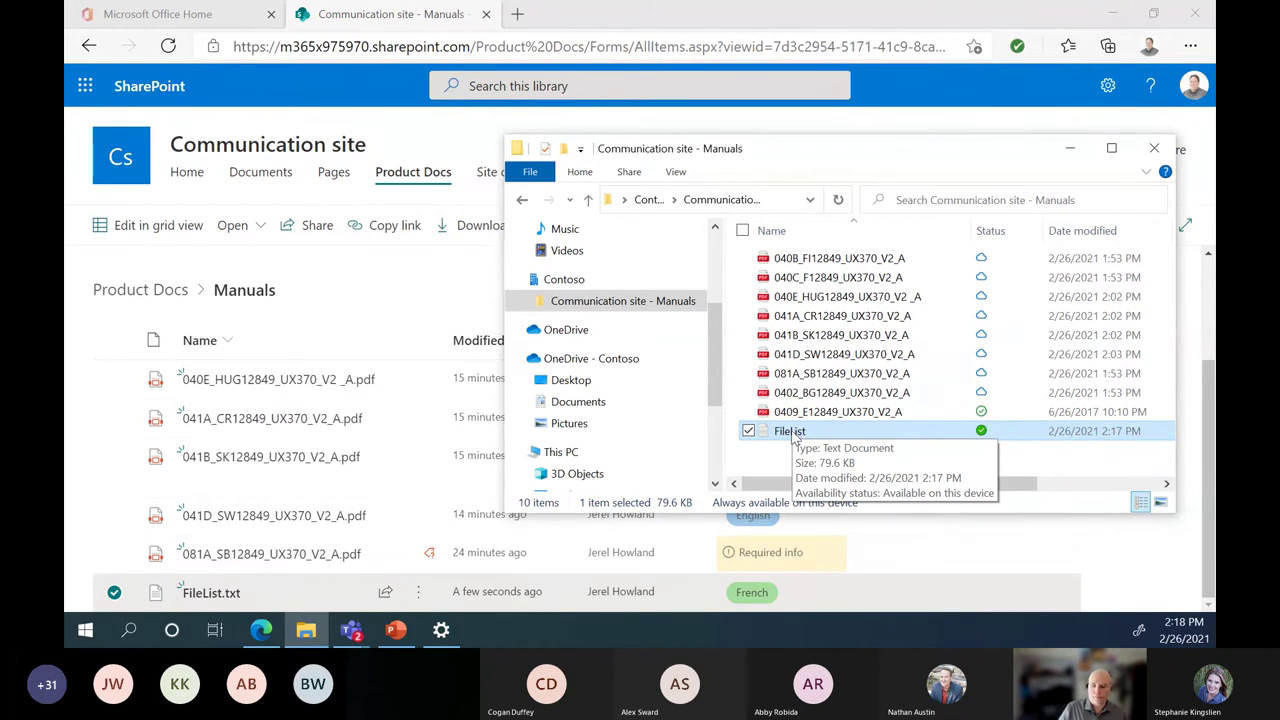
mouse_move(918, 330)
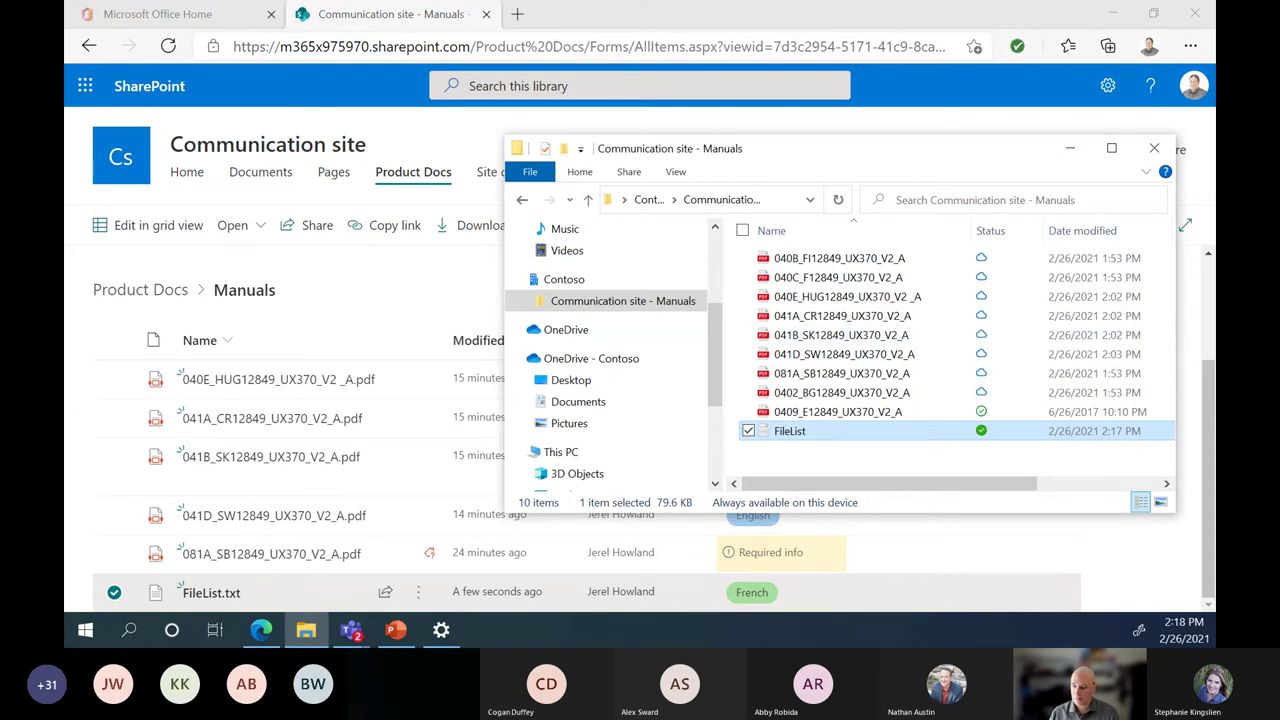
key(super+d)
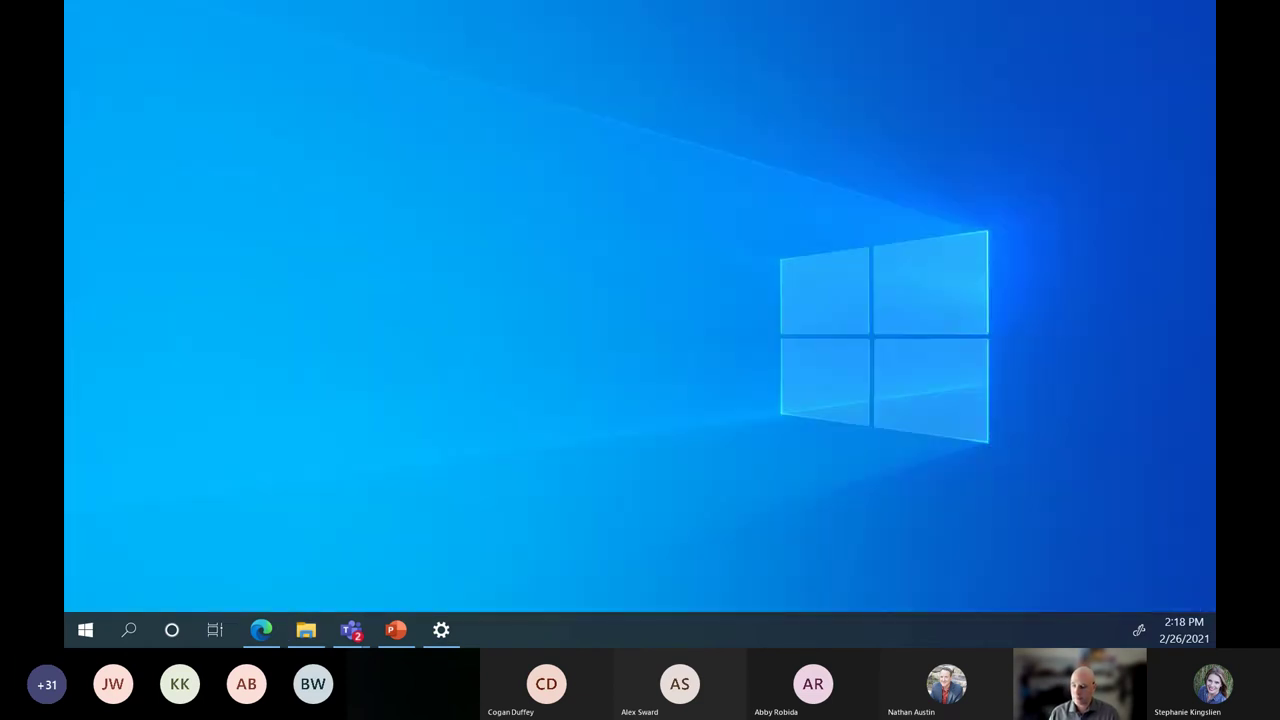
key(super+d)
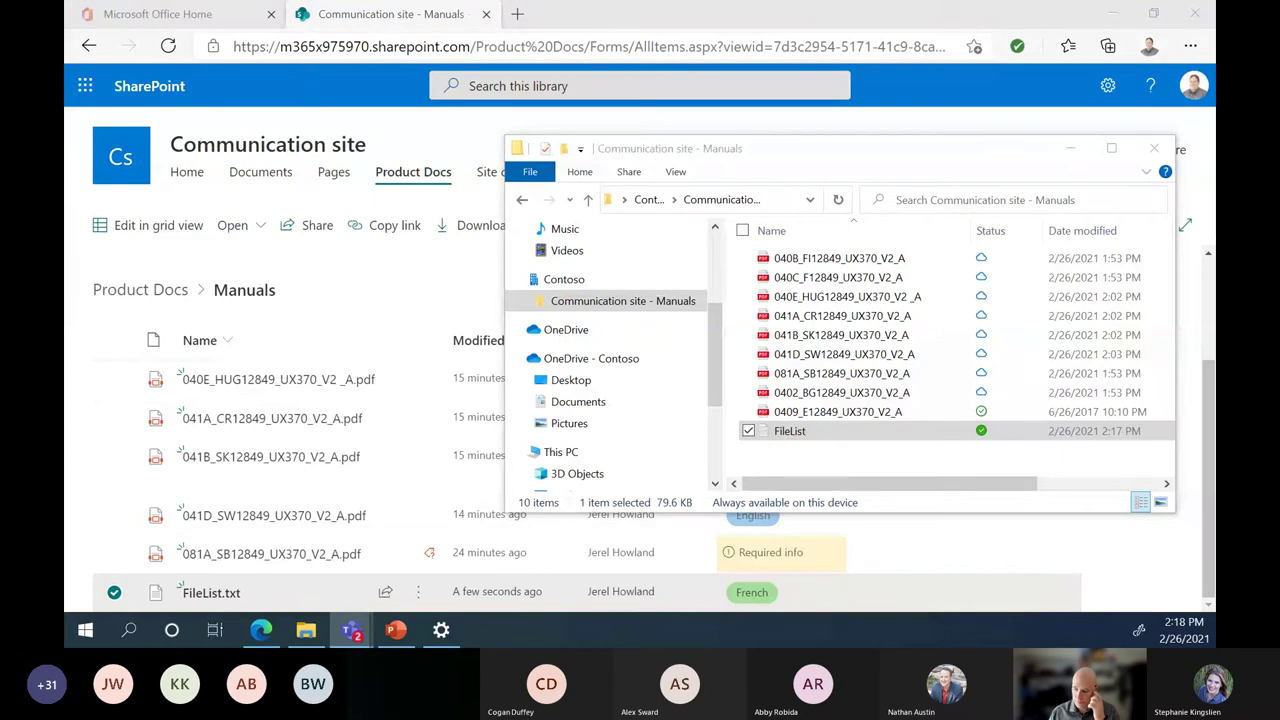
key(super+d)
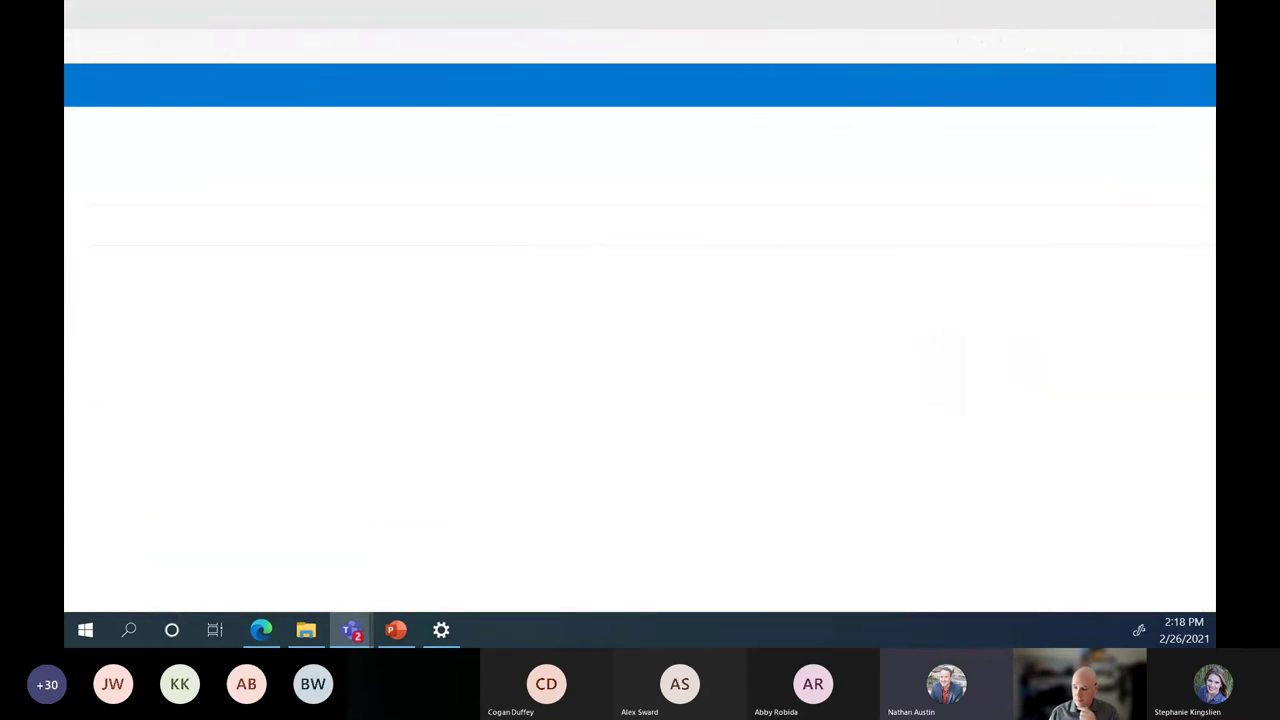
key(super+d)
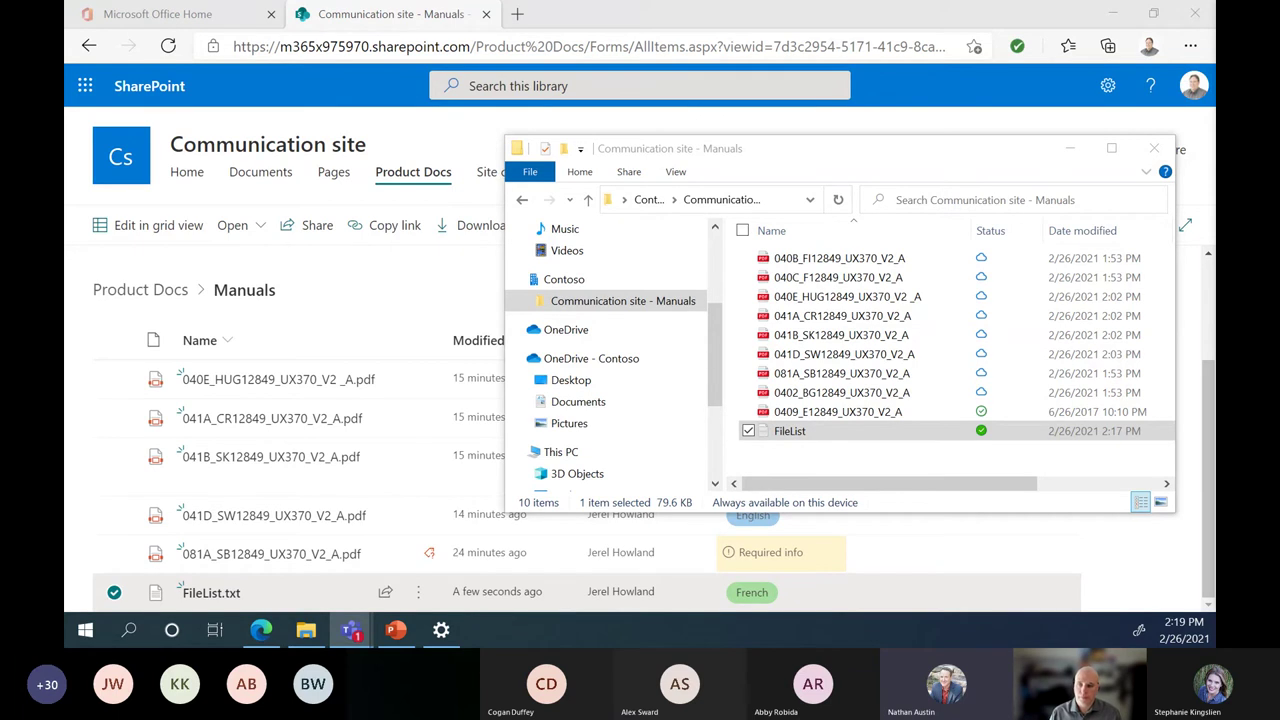
Step: Close the synced Manuals folder window and open the Microsoft 365 admin center in a new browser tab
click(1154, 148)
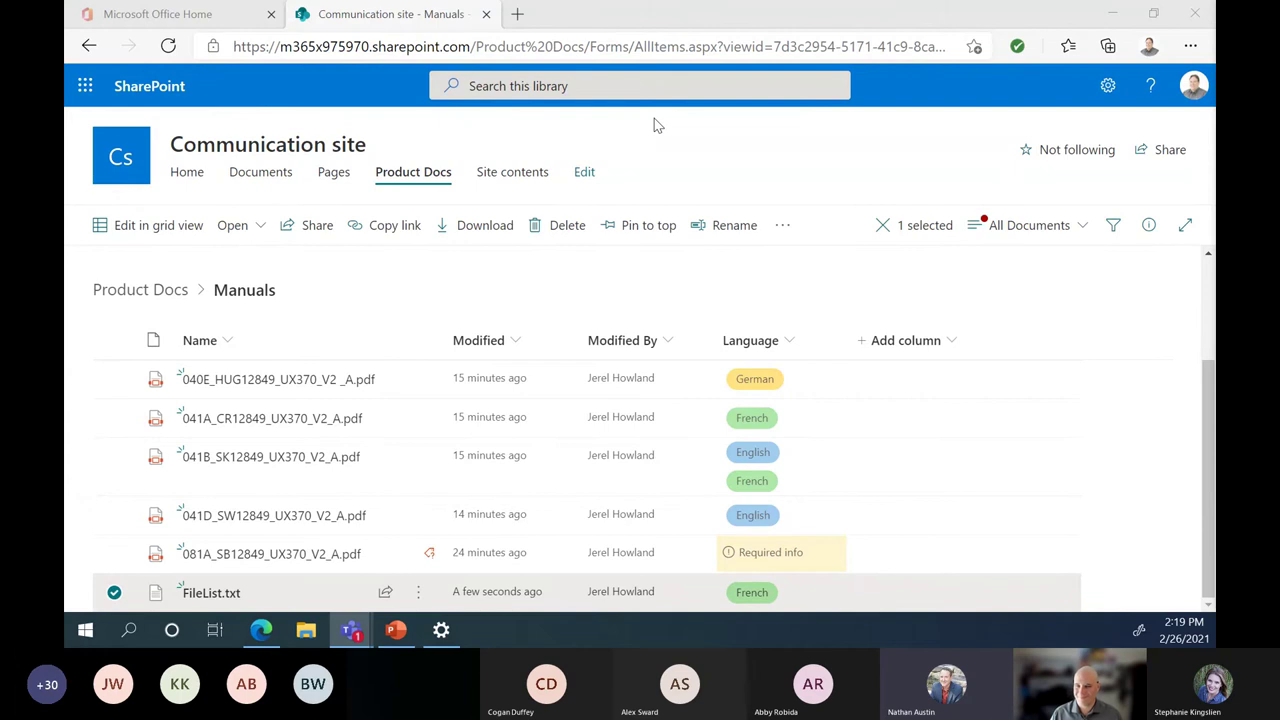
click(87, 84)
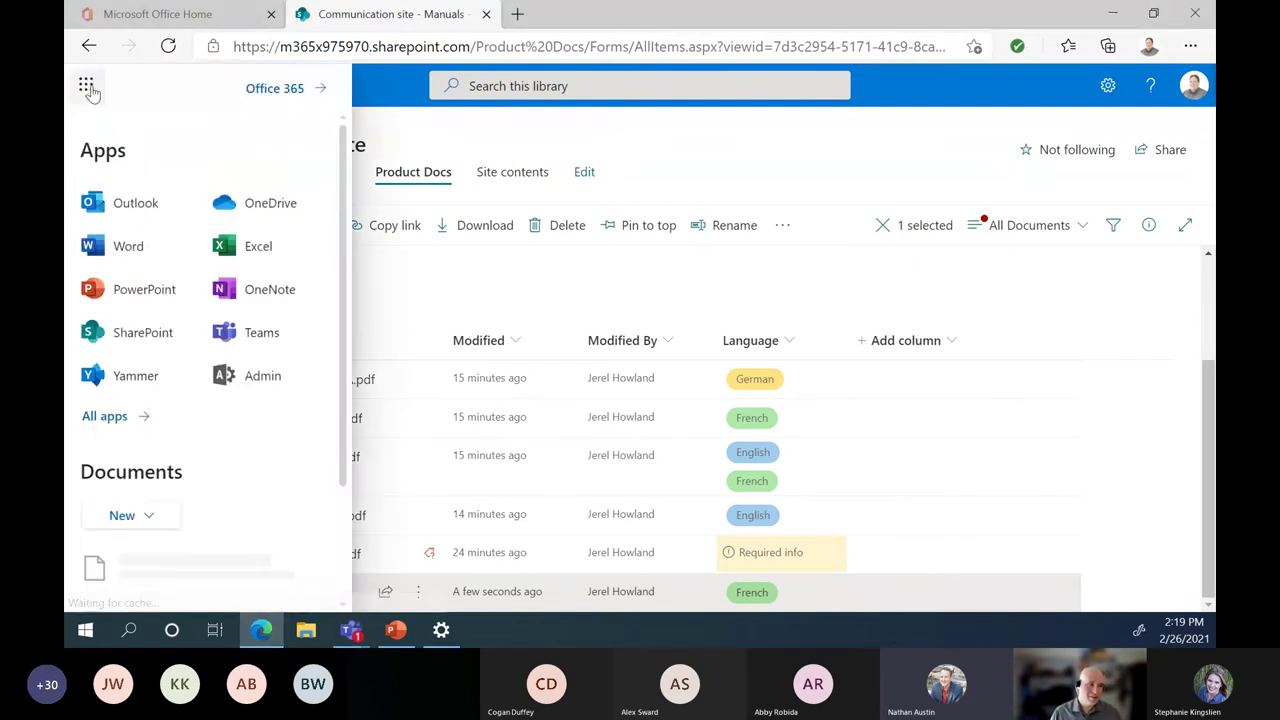
click(321, 375)
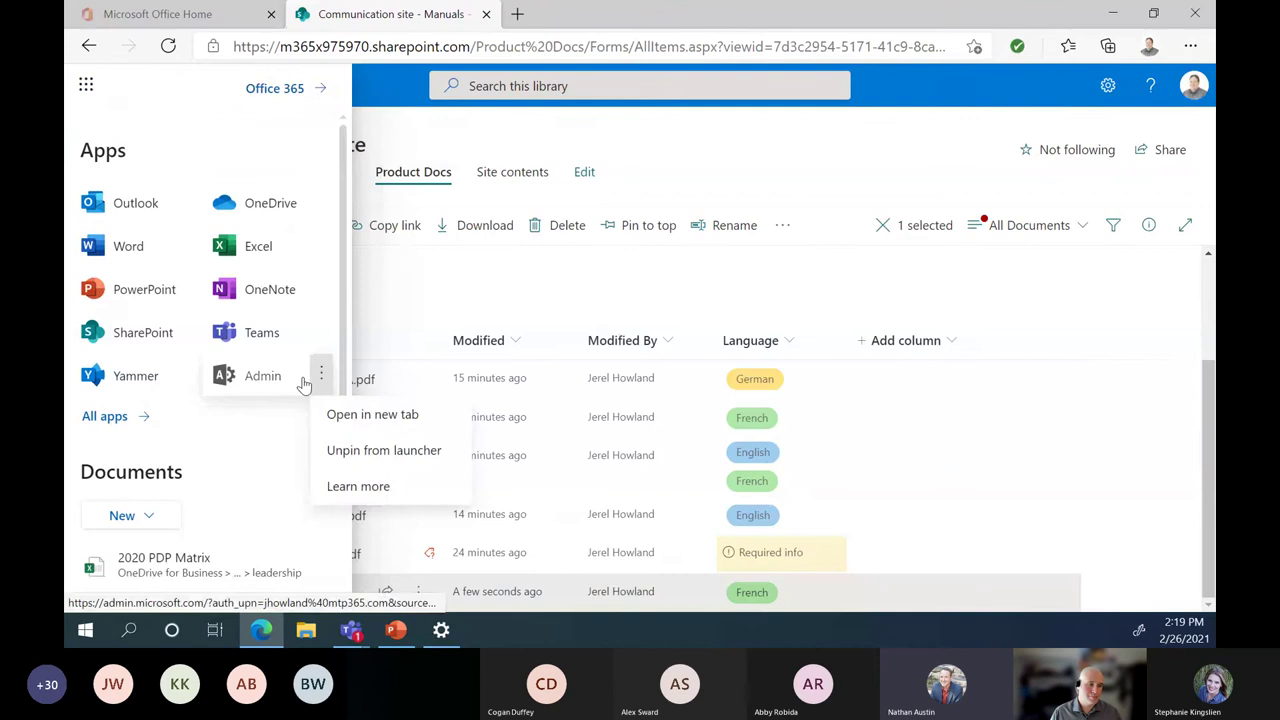
click(368, 417)
click(400, 14)
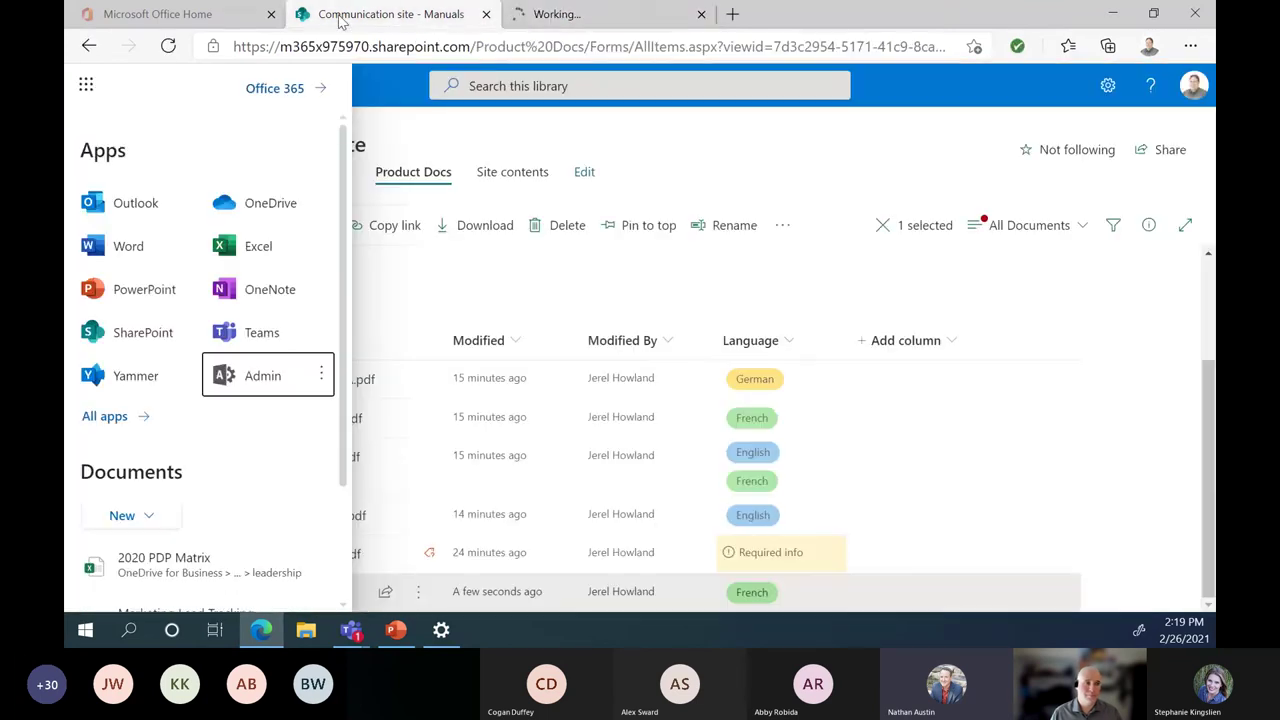
click(602, 288)
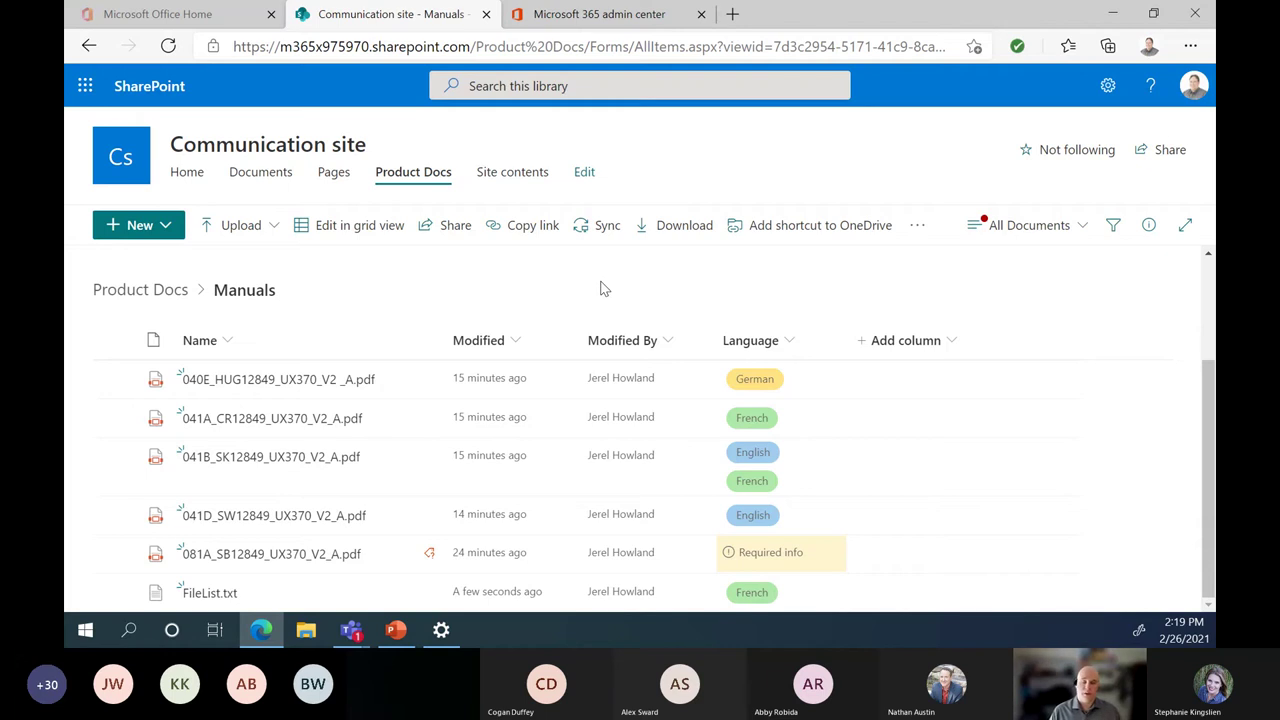
click(598, 14)
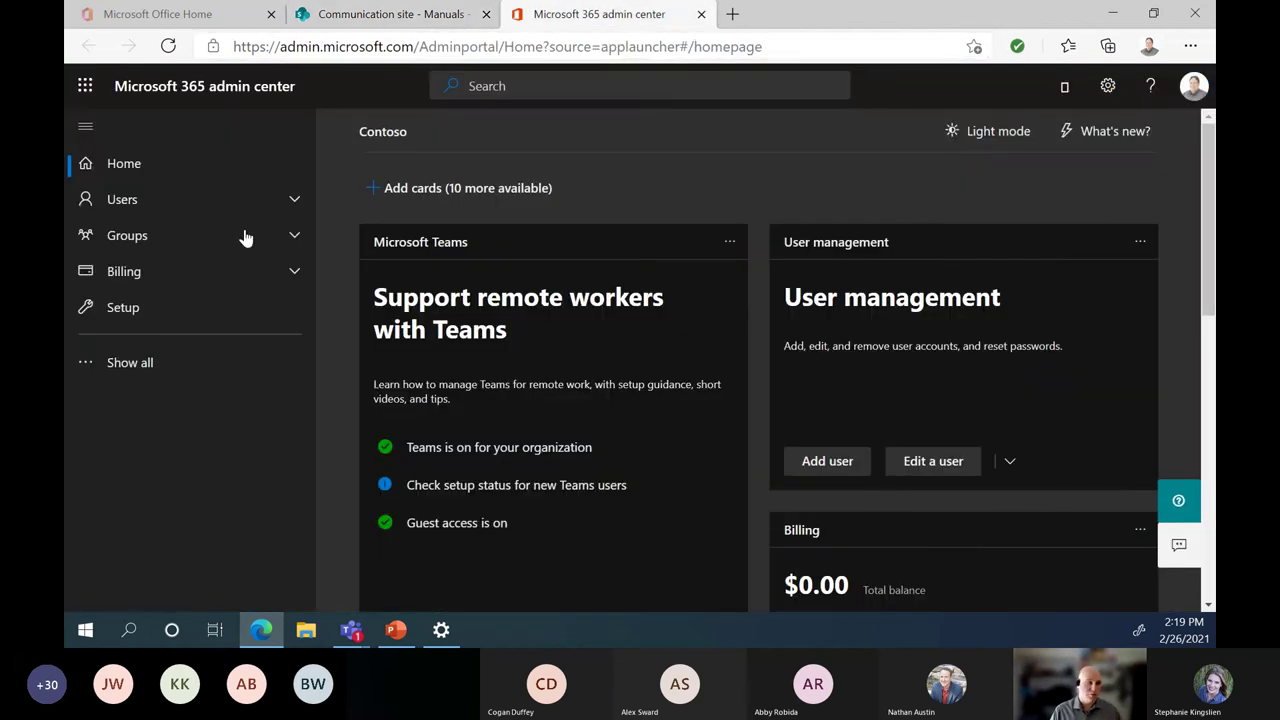
Step: Open the SharePoint admin center from the full list of admin centers and display its Active sites
click(184, 372)
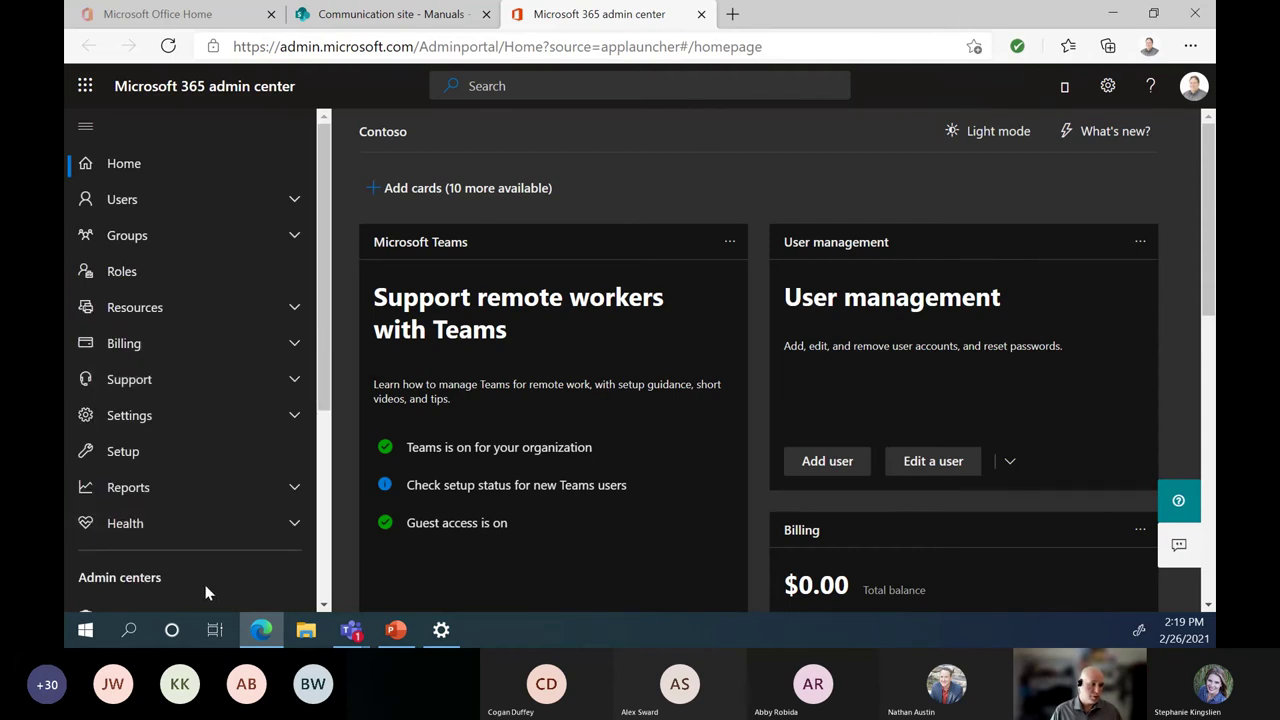
scroll(206, 594, down, 3)
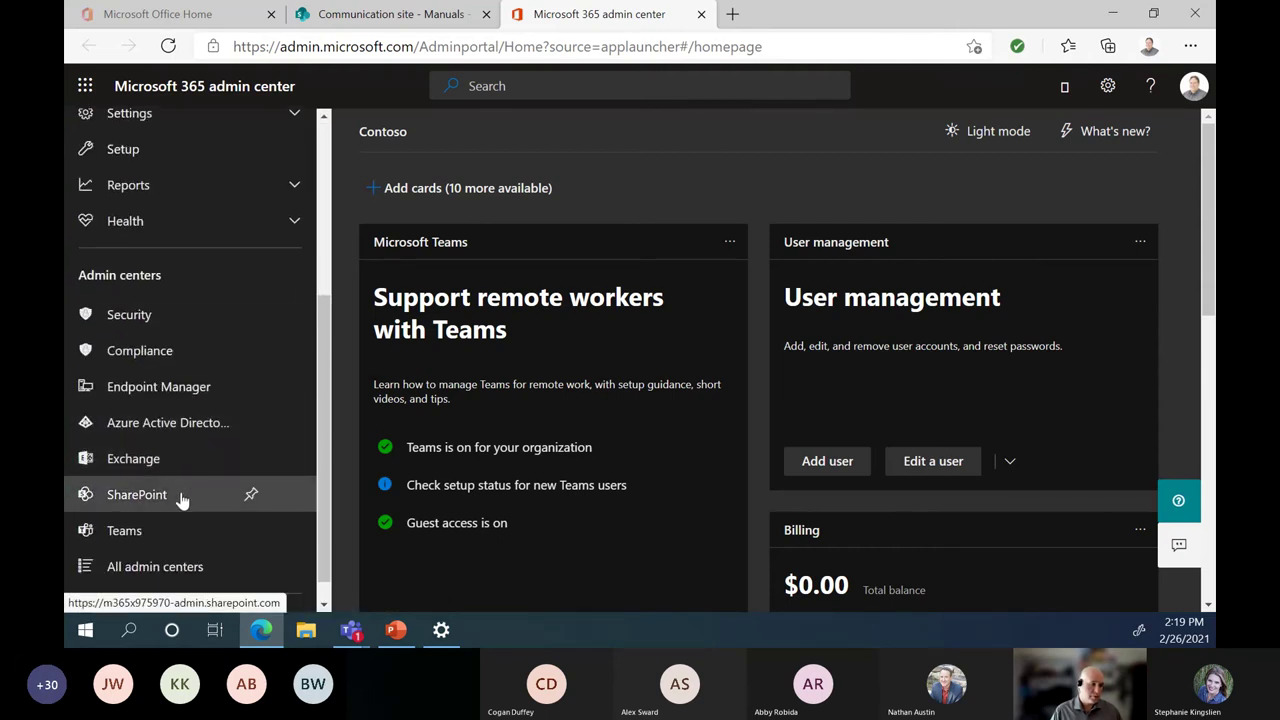
click(137, 494)
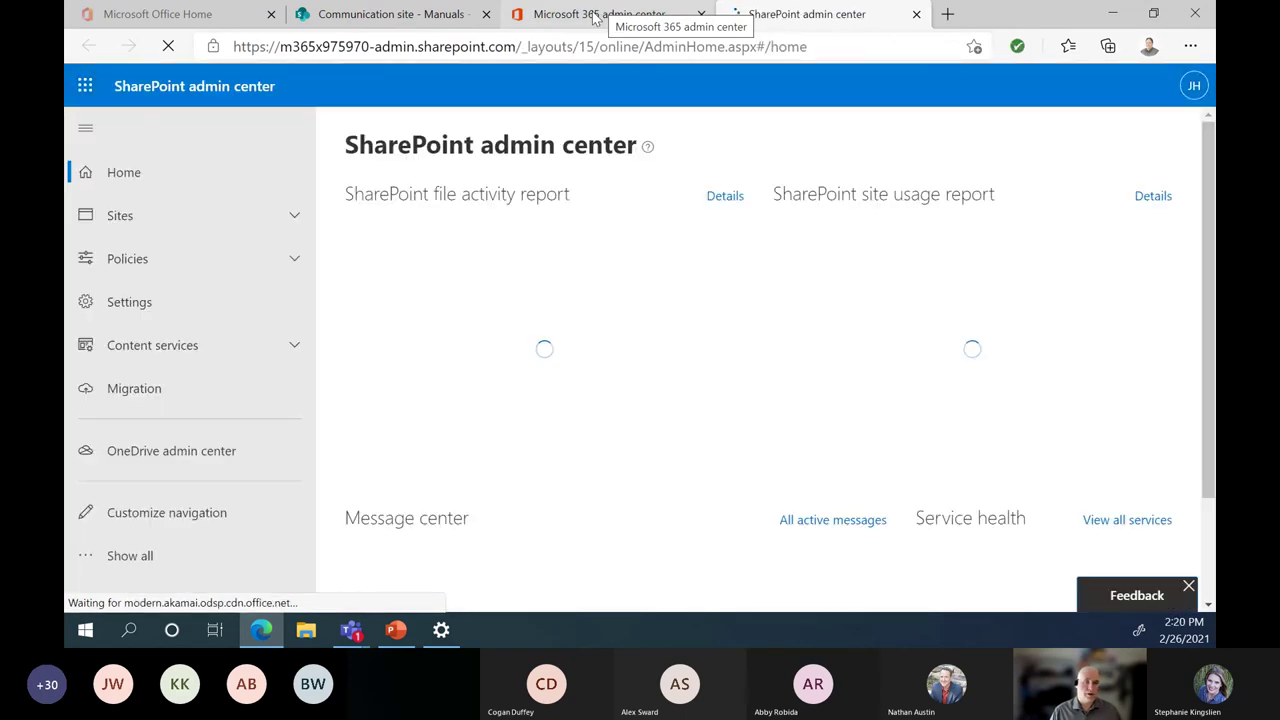
click(119, 216)
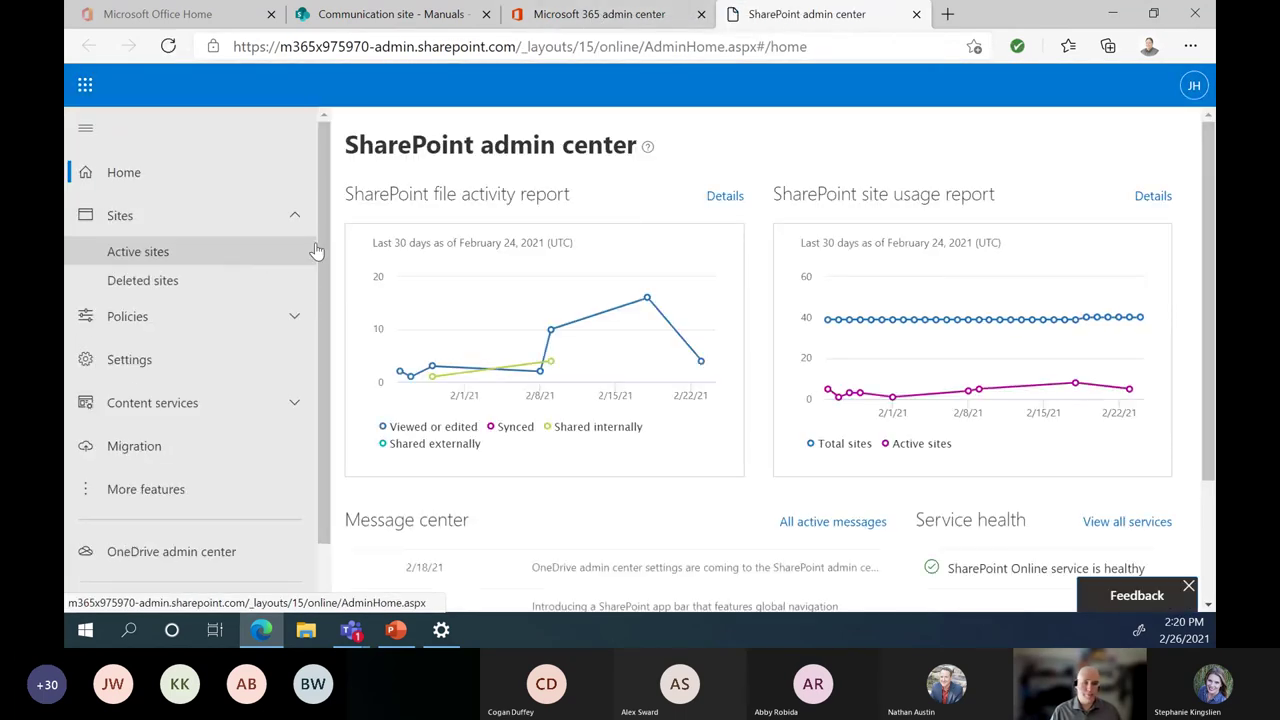
click(117, 255)
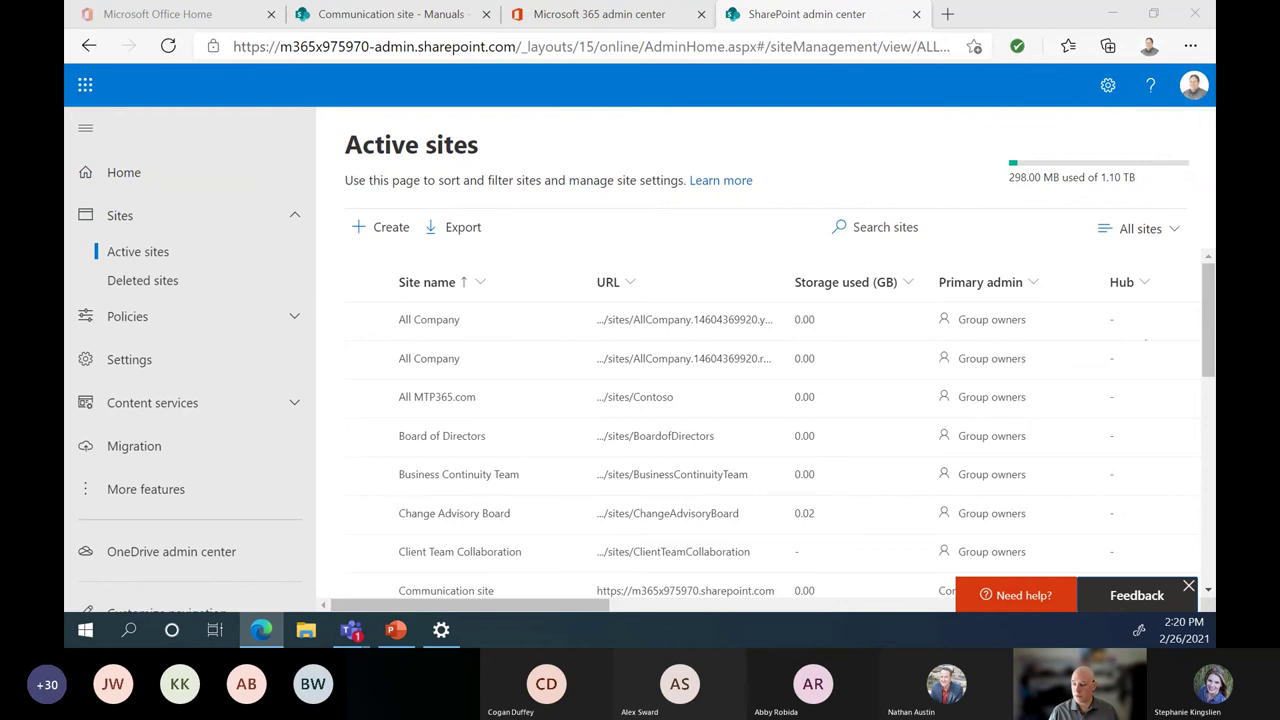
Step: Switch to Microsoft Teams and display the files of the General channel in the All MTP365.com team
click(350, 629)
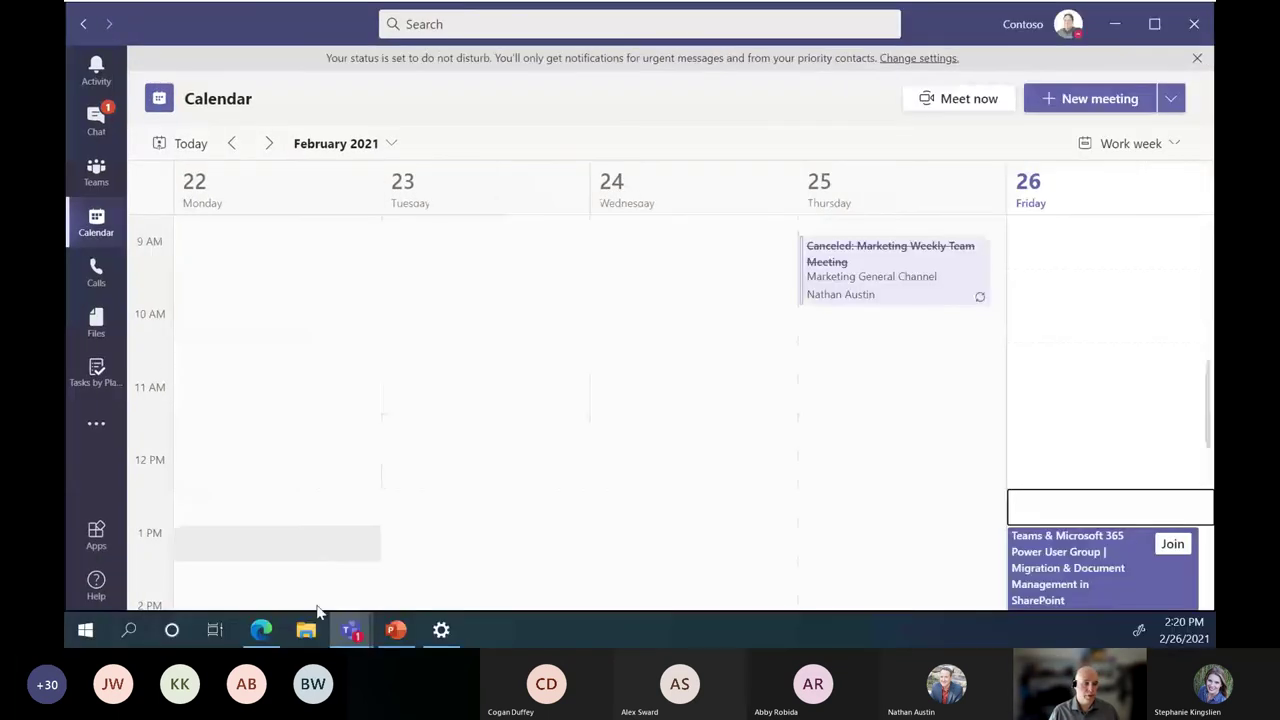
click(97, 166)
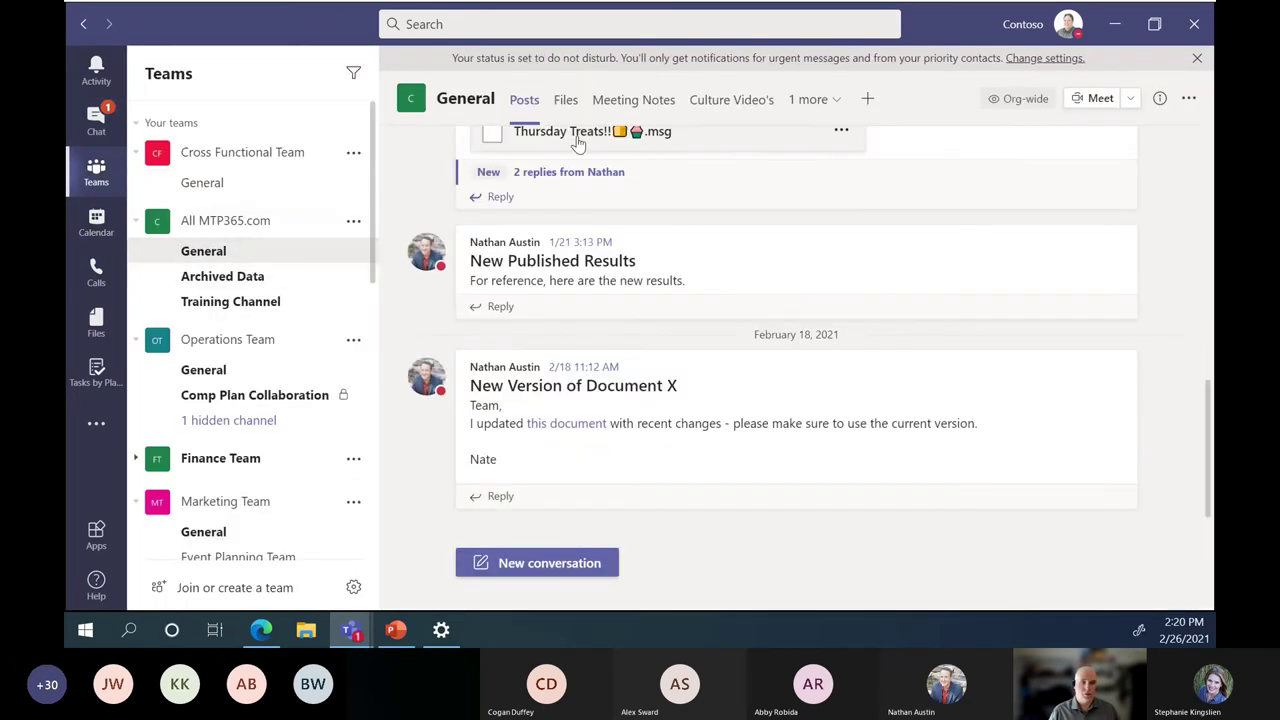
click(565, 100)
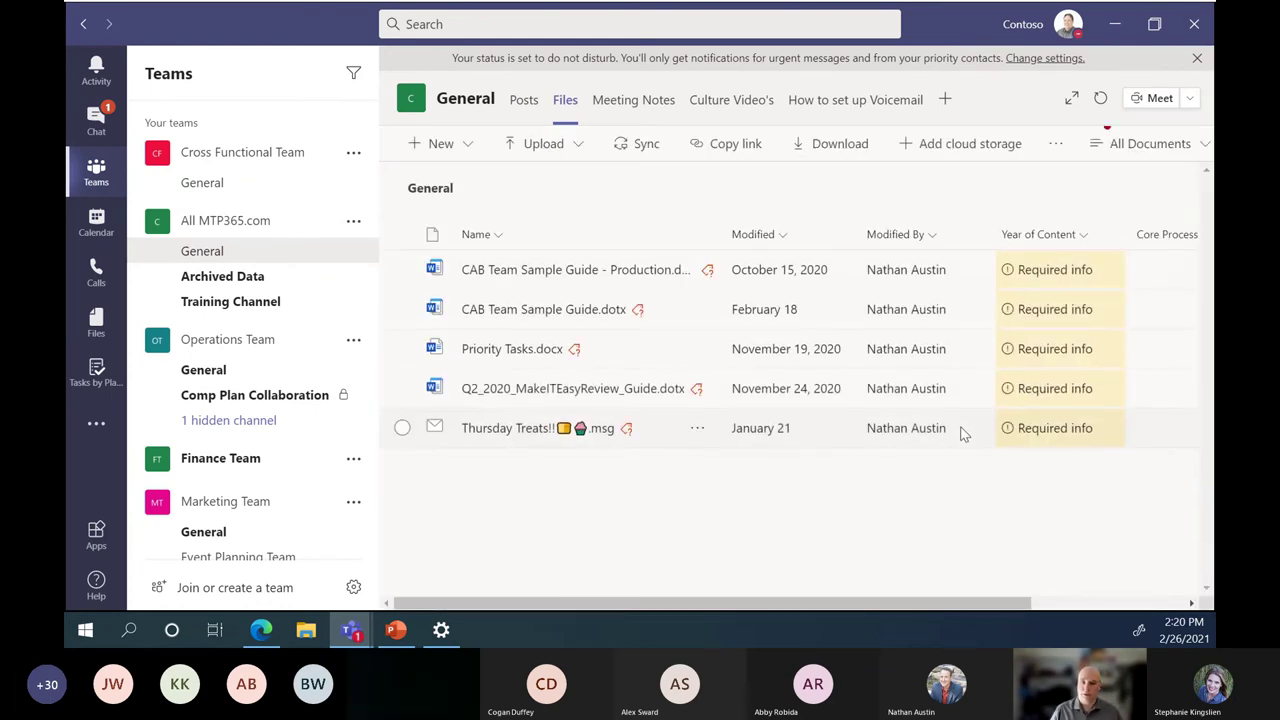
Step: Open the General channel's files in SharePoint and highlight the sites/Contoso part of the page address
click(1057, 146)
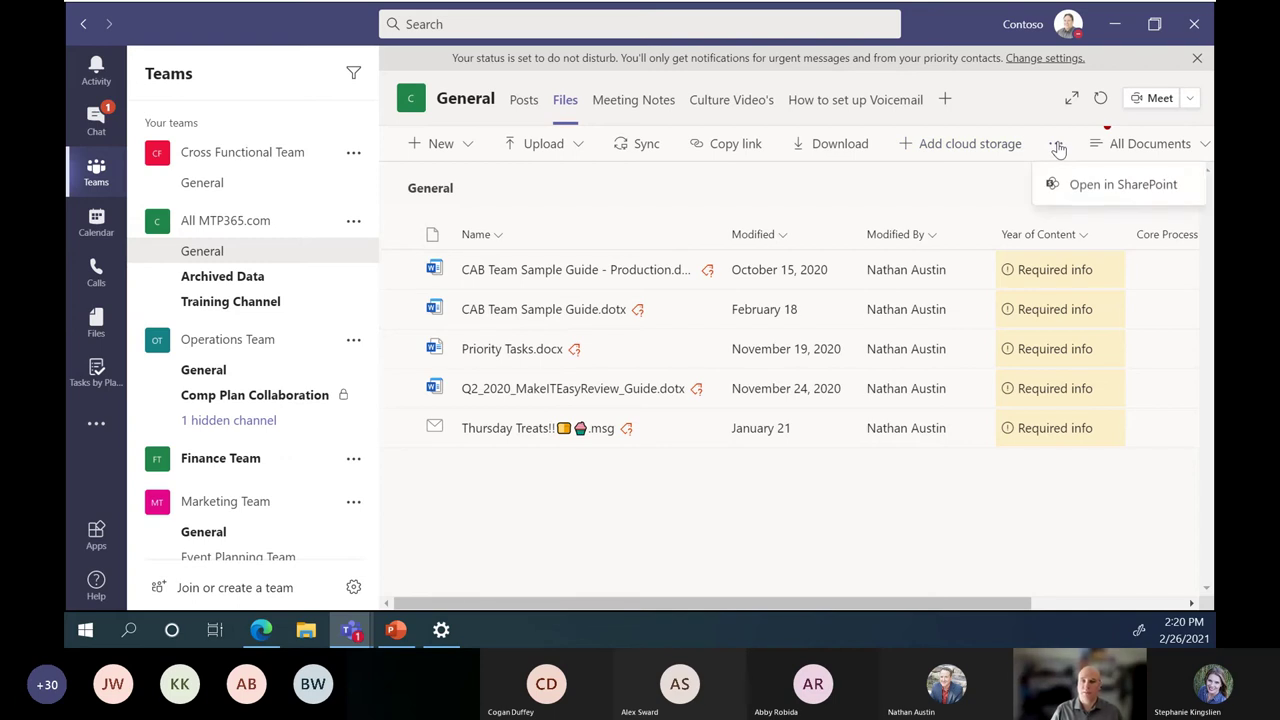
click(1100, 186)
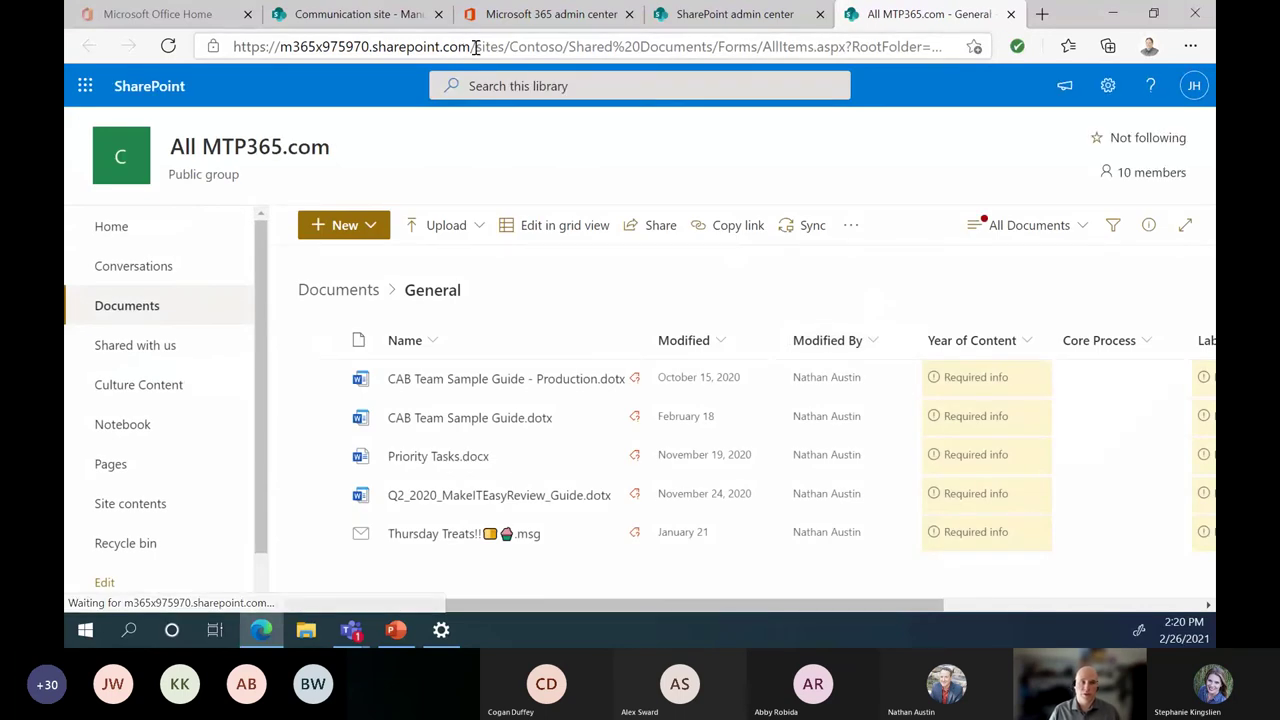
drag(475, 46, 564, 48)
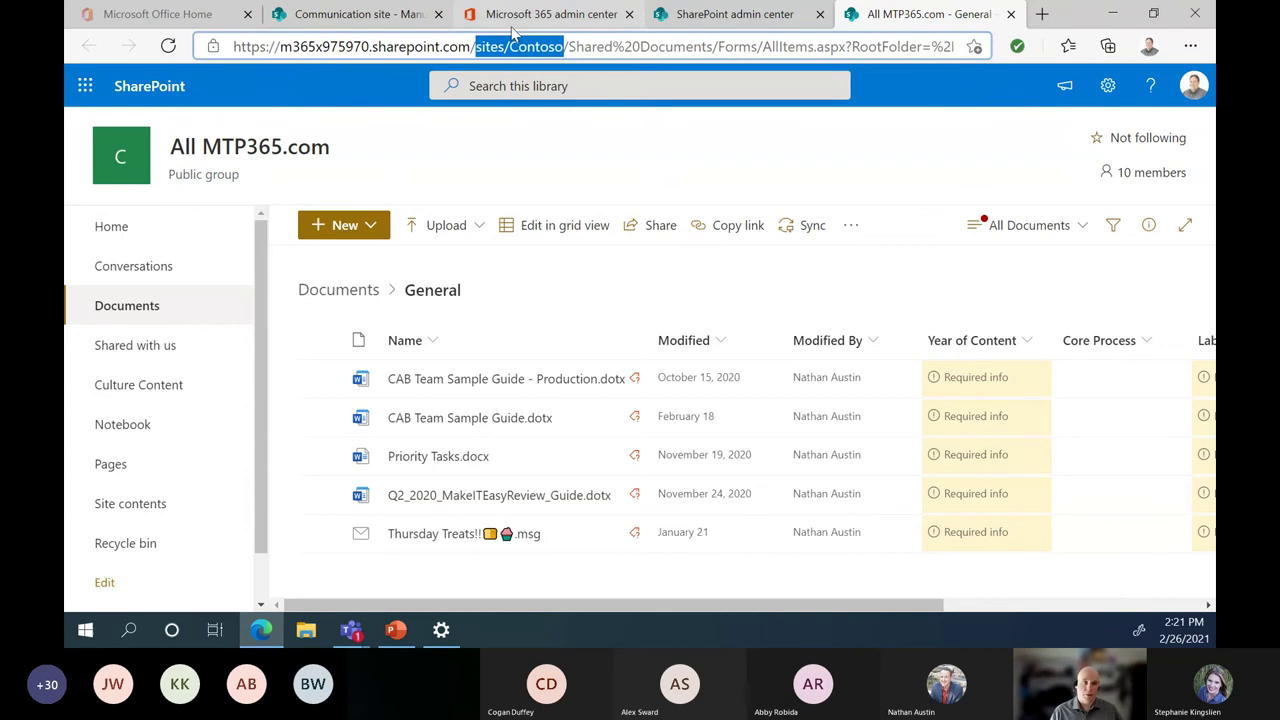
Step: Return to Active sites in the SharePoint admin center and bring the Template column into view
click(530, 16)
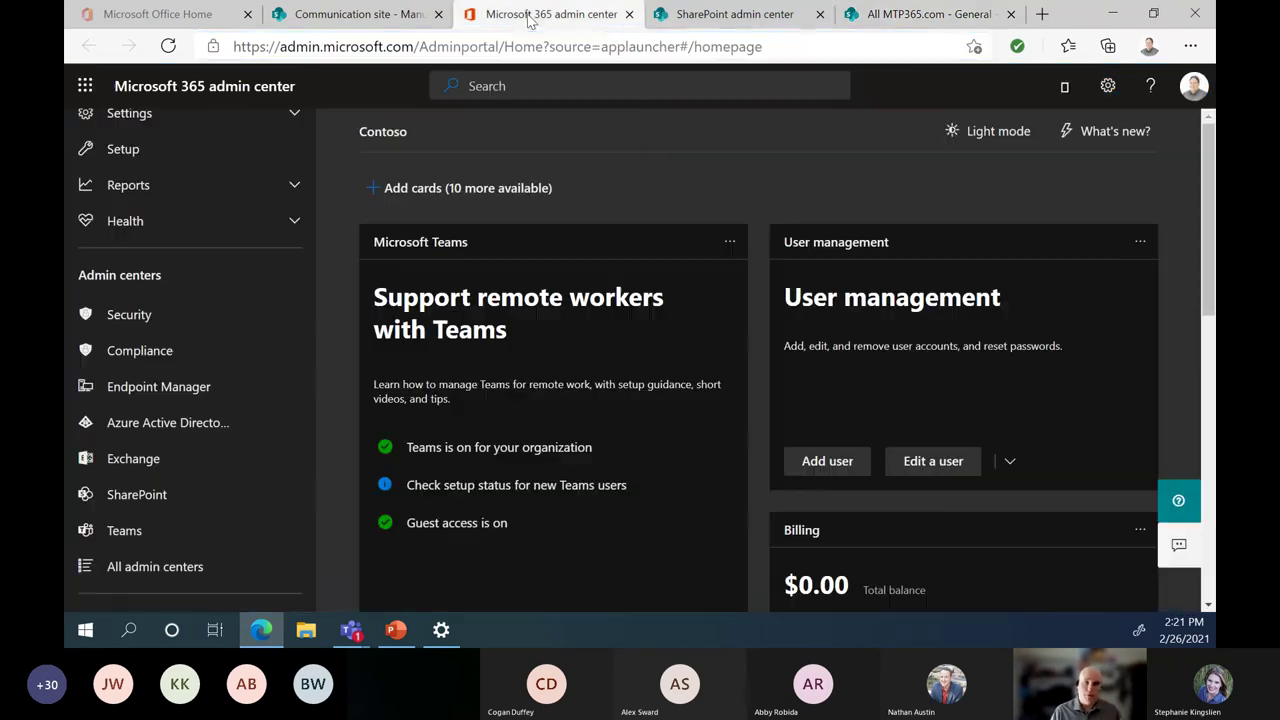
click(730, 15)
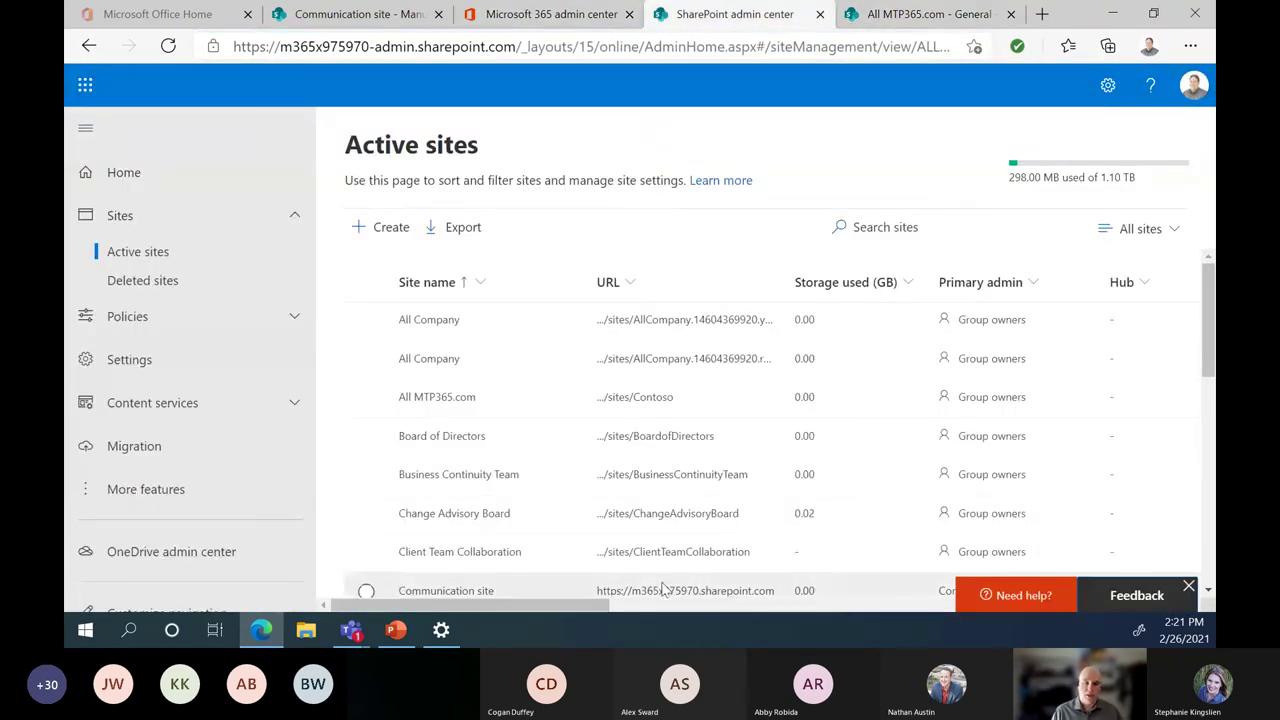
scroll(666, 590, down, 1)
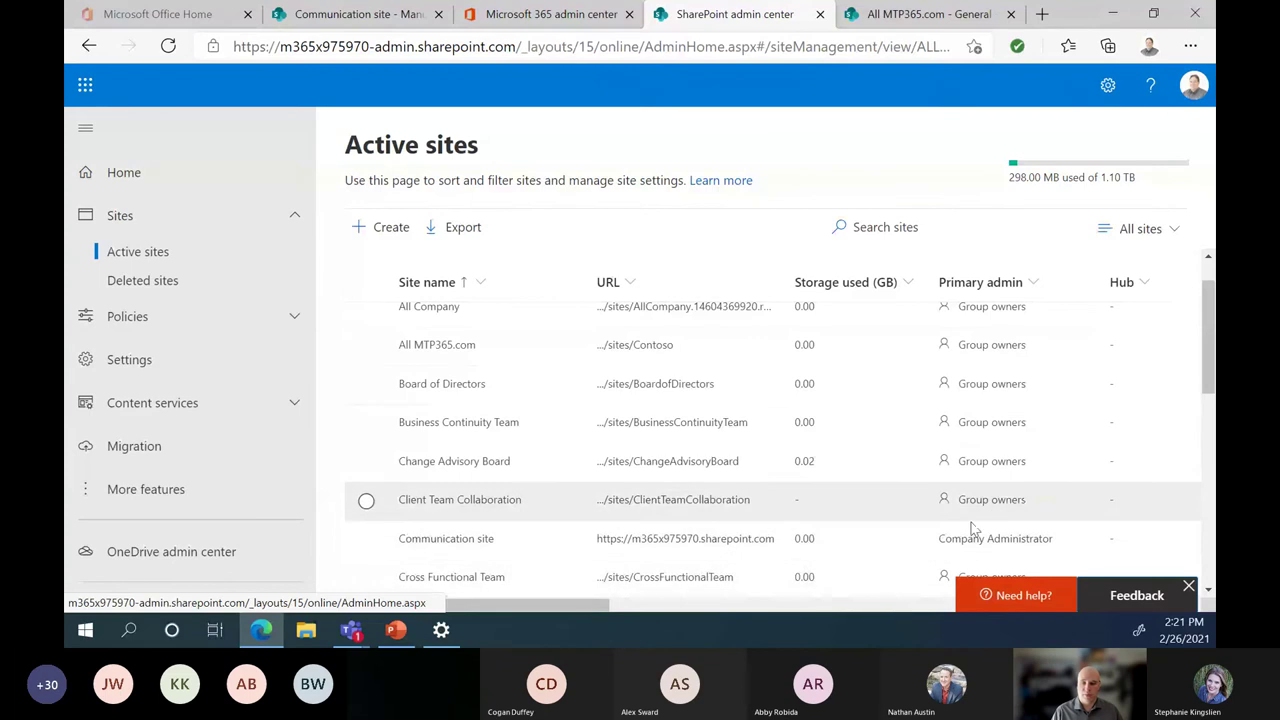
drag(577, 607, 642, 607)
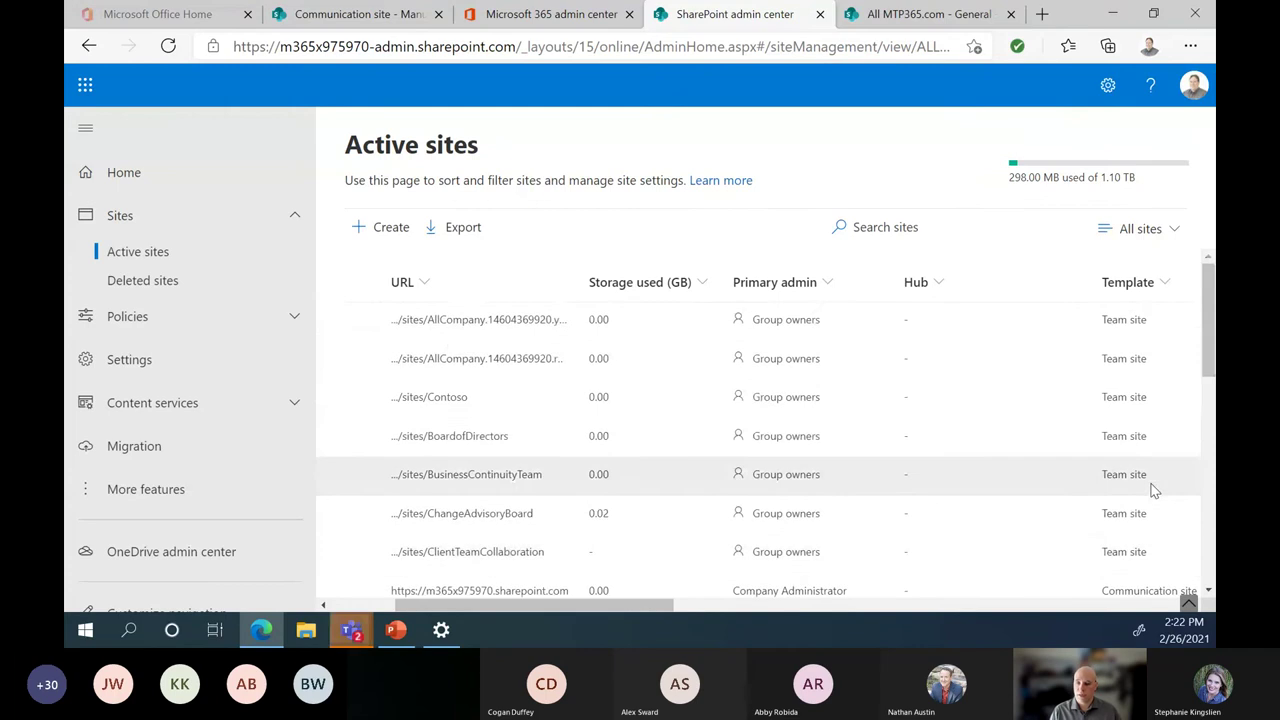
Step: Examine the Template column across the active sites, comparing team, communication and Document Center sites
scroll(1153, 490, down, 3)
scroll(1153, 490, down, 2)
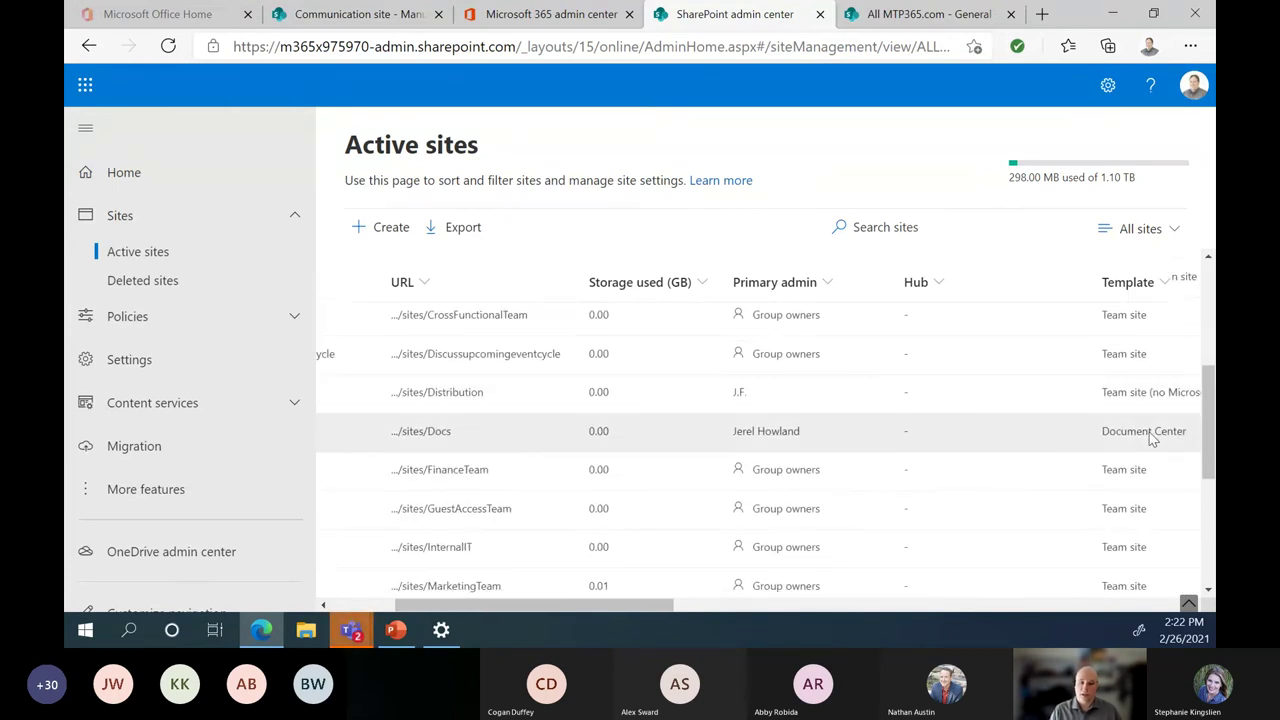
scroll(1153, 440, down, 5)
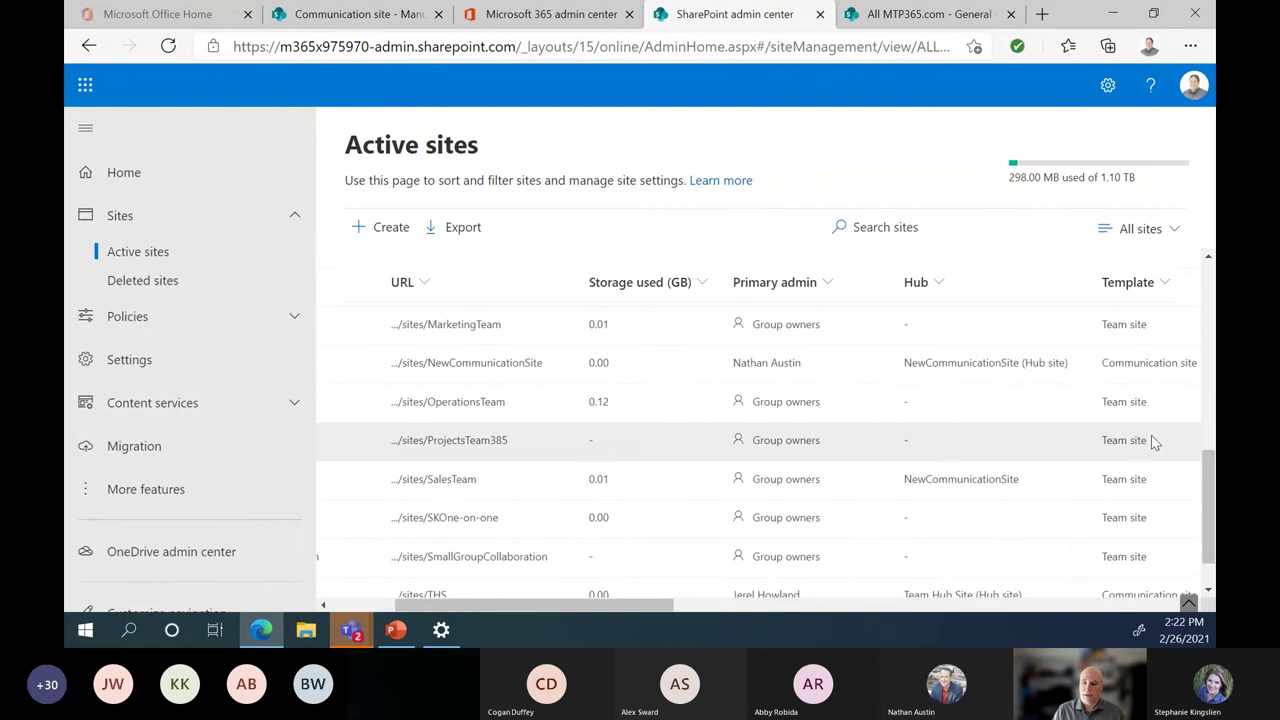
scroll(1152, 437, up, 4)
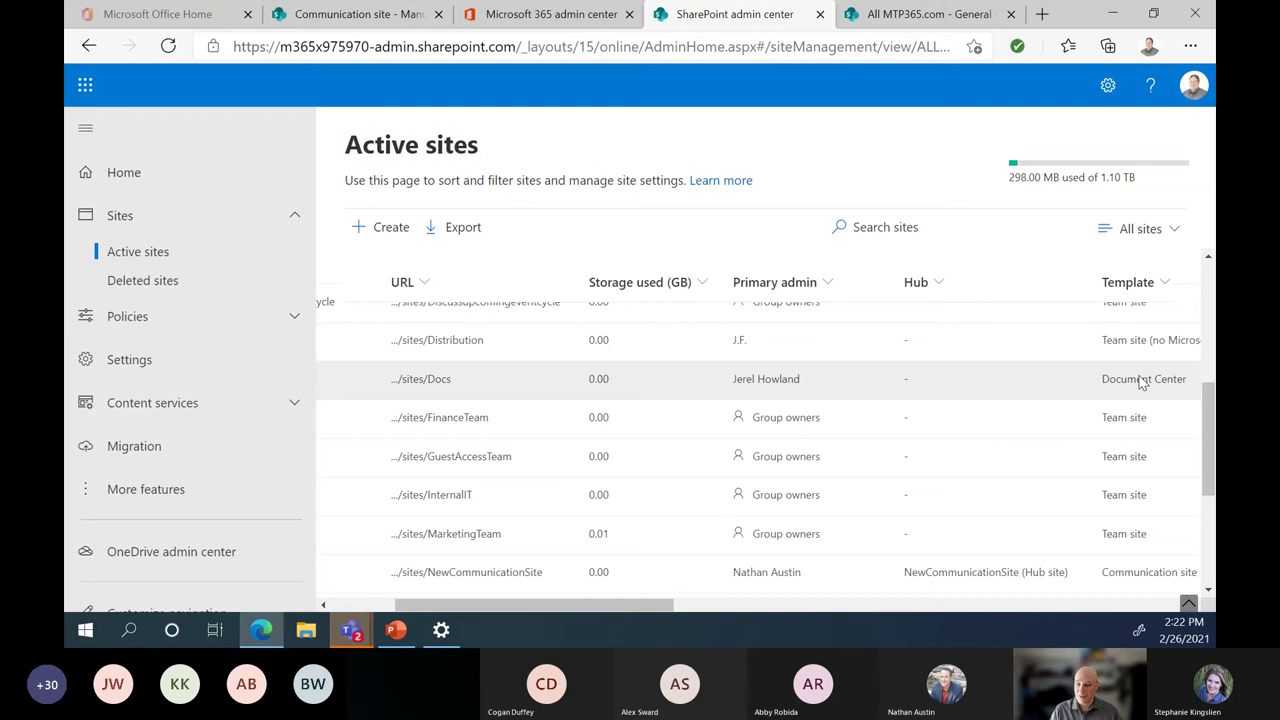
scroll(1154, 423, down, 3)
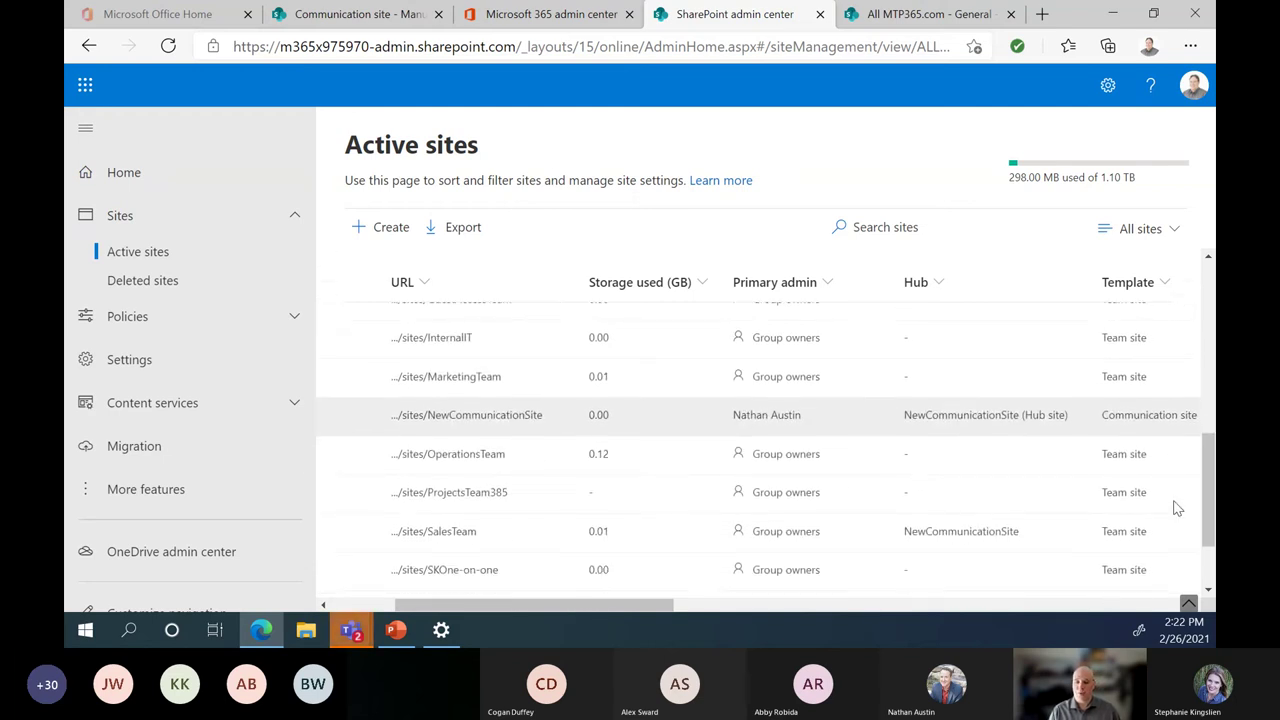
scroll(1177, 509, down, 2)
scroll(1177, 509, up, 1)
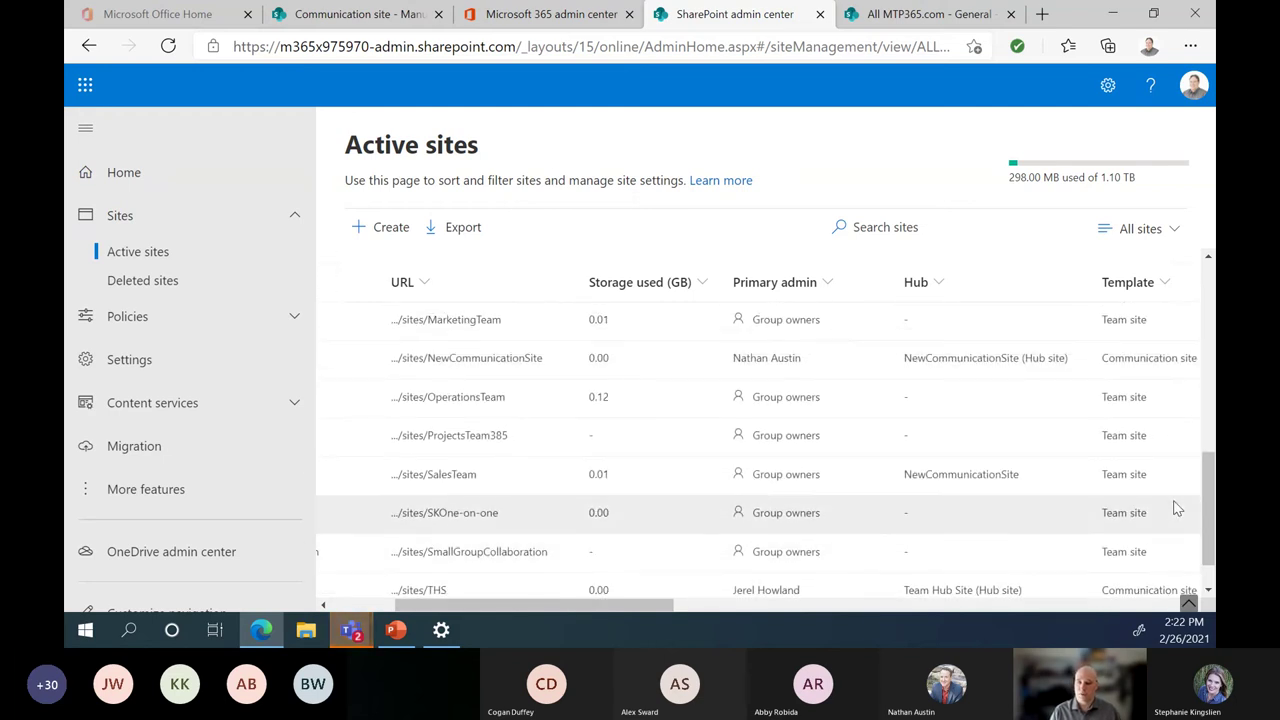
scroll(1176, 505, up, 4)
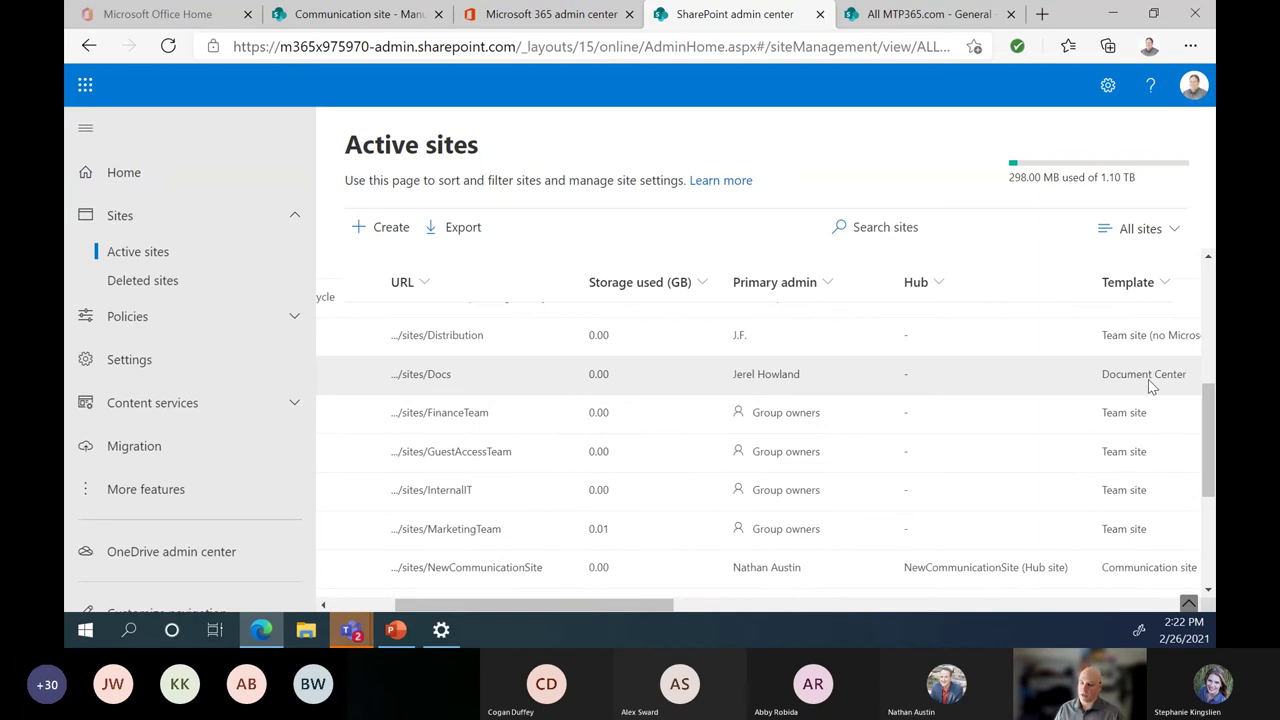
scroll(1156, 520, down, 4)
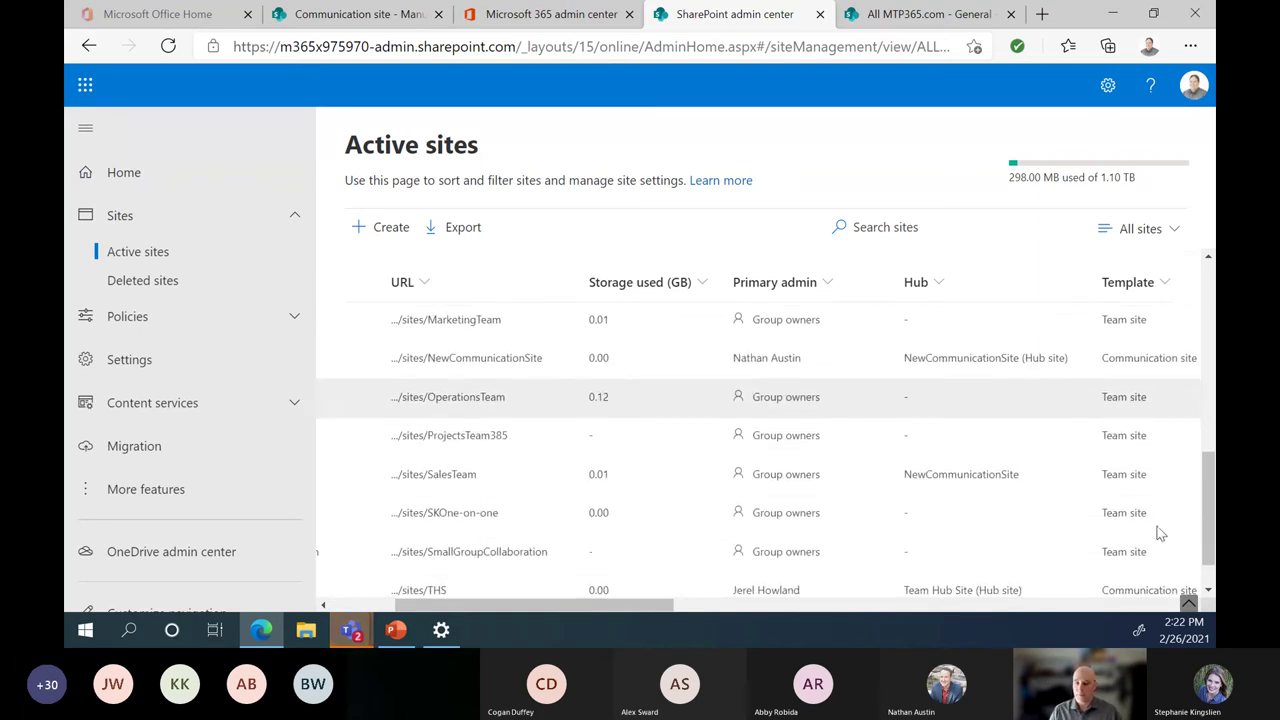
scroll(1160, 530, down, 1)
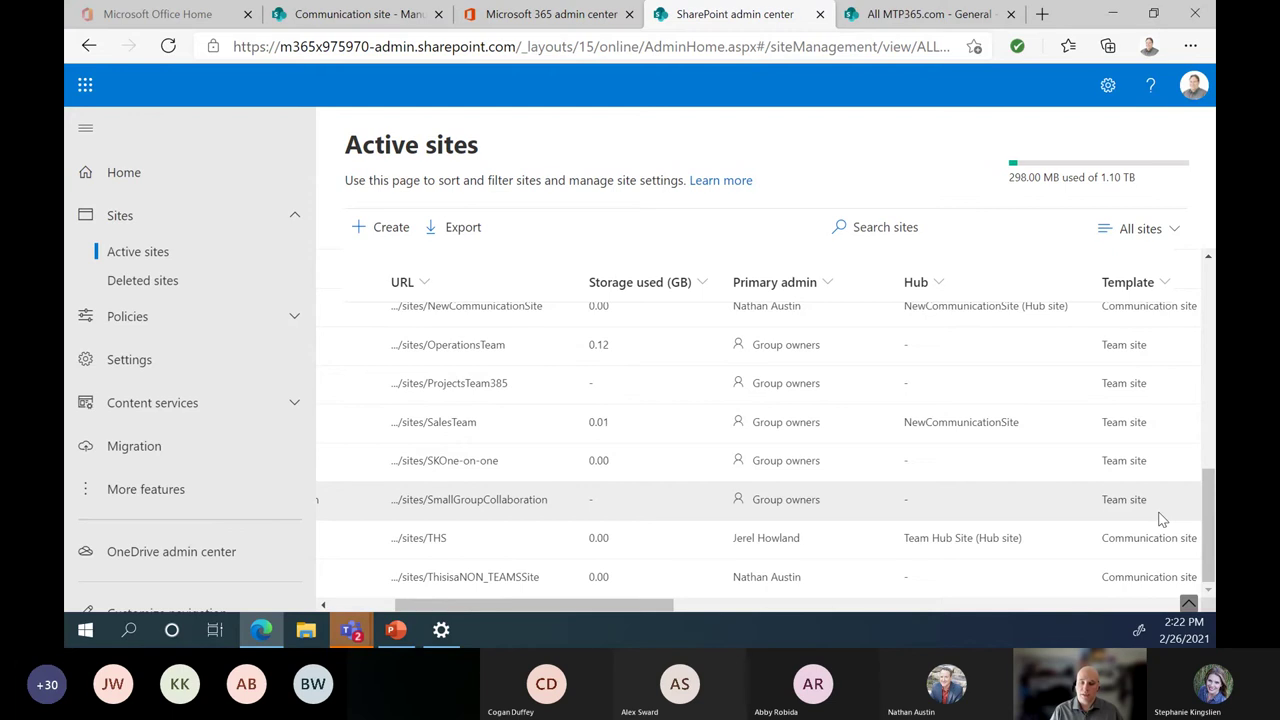
scroll(1161, 519, up, 10)
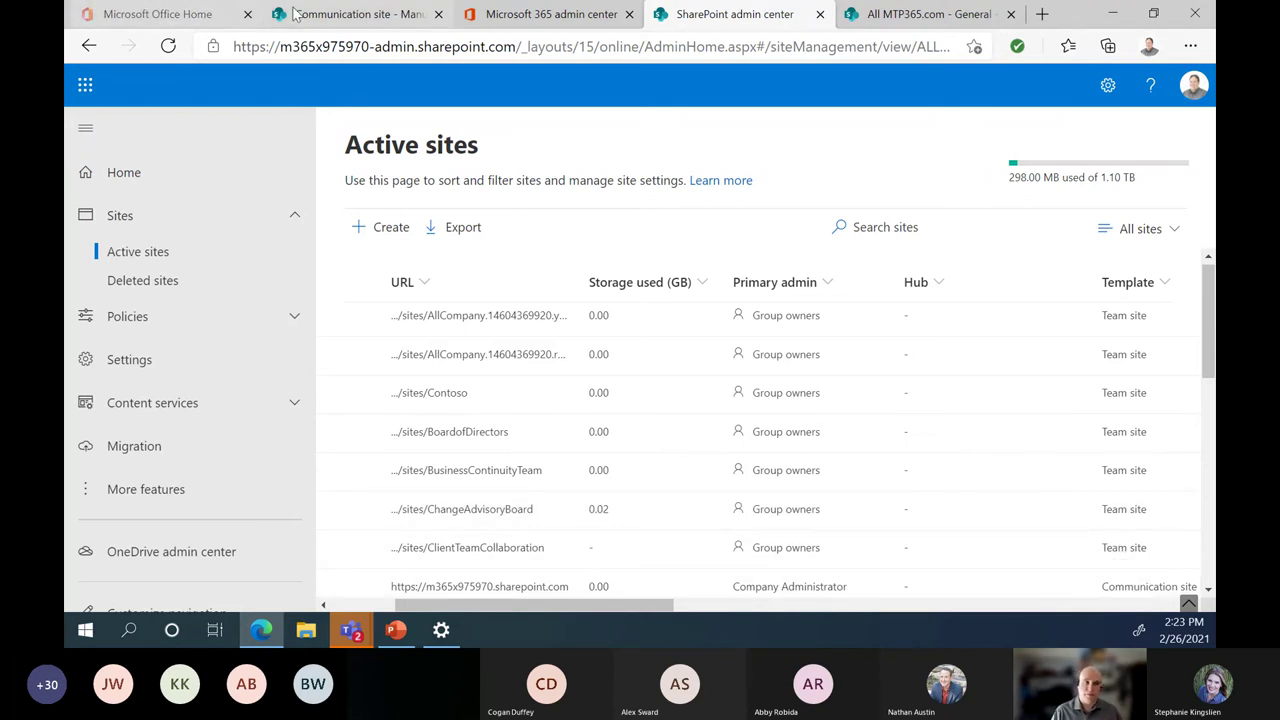
Step: Open the Communication site's home page from its Manuals library and look through the News and Events sections
click(328, 14)
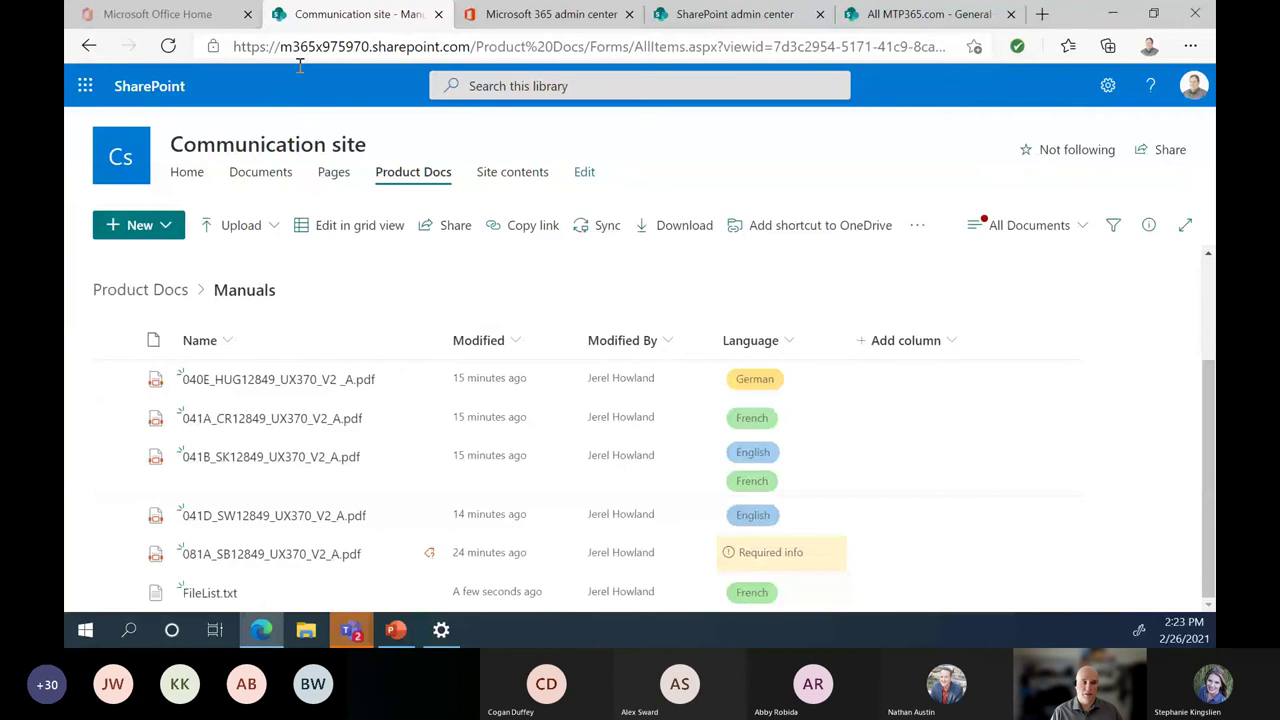
click(188, 174)
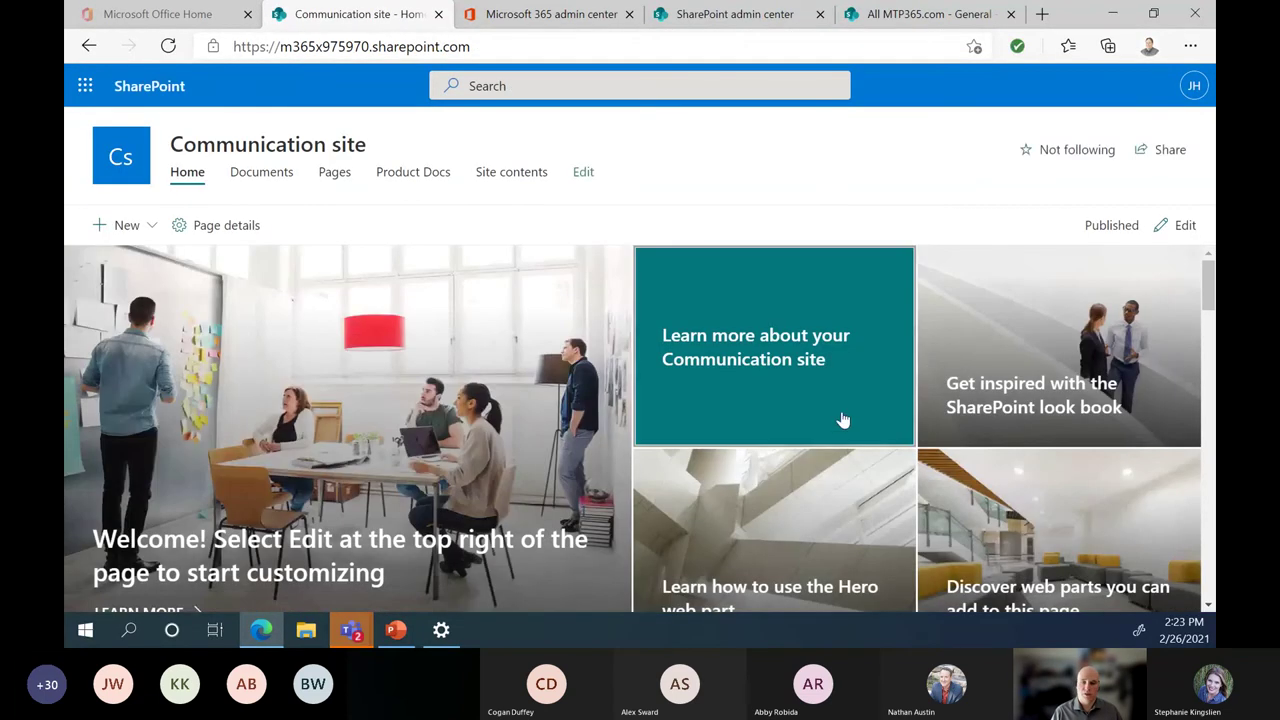
scroll(848, 430, down, 2)
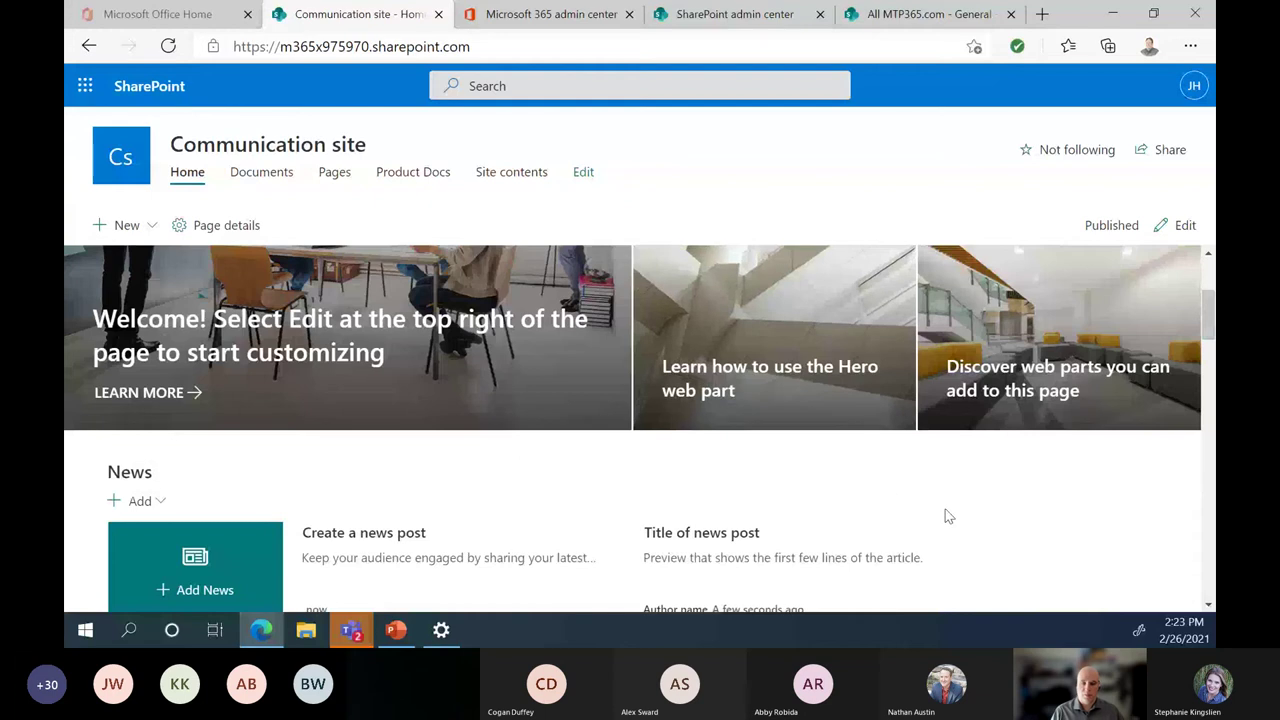
scroll(949, 516, down, 5)
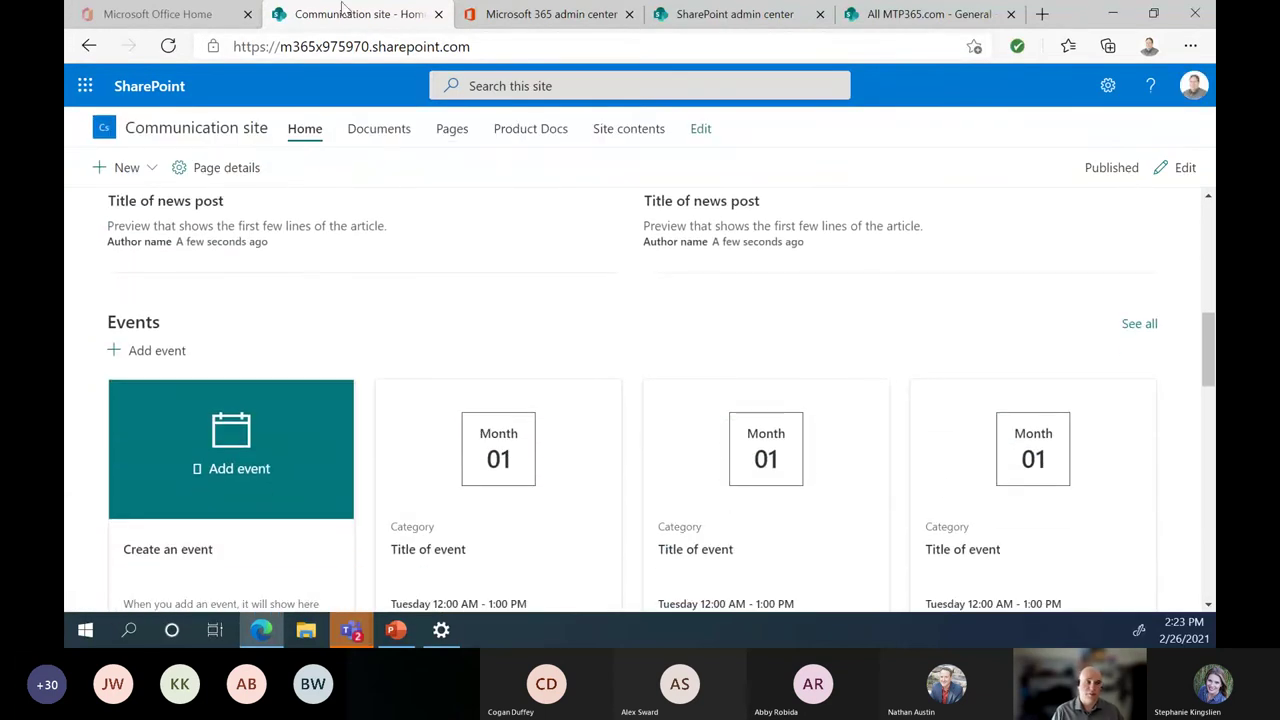
Step: Extend the root site address with /sites/docs and load the Document Center site
click(504, 46)
click(504, 46)
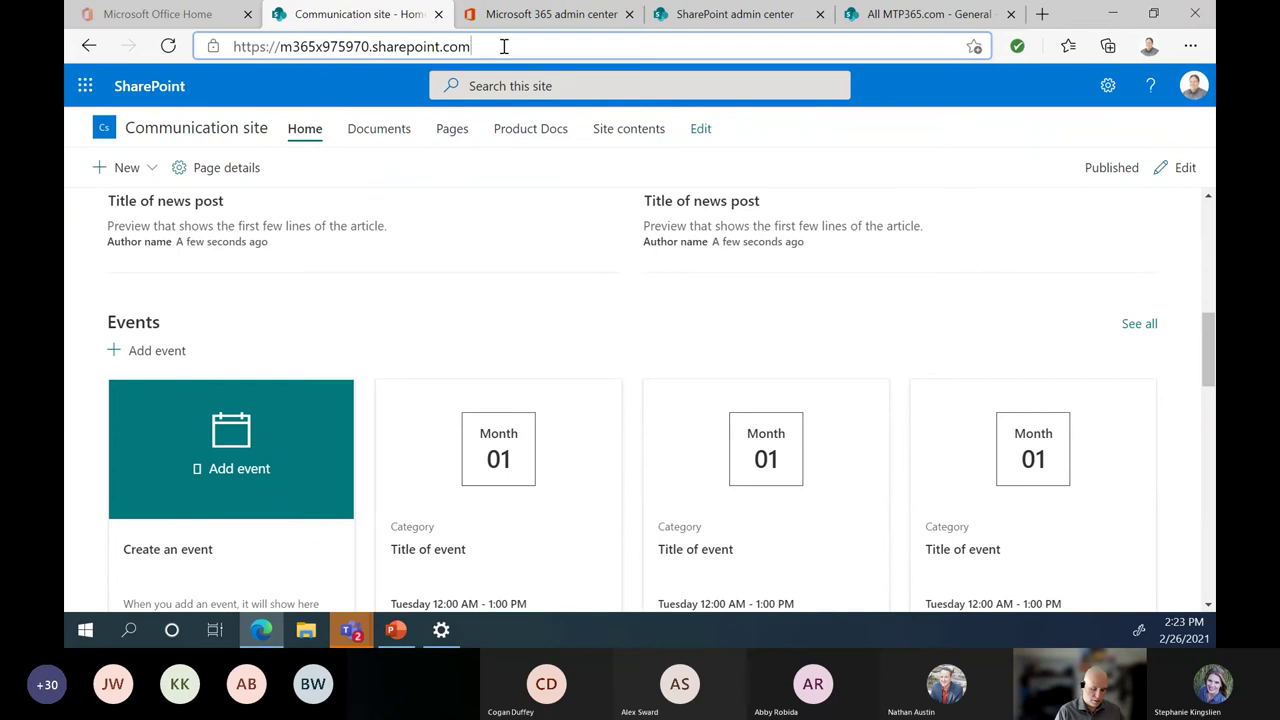
text(/site)
key(BackSpace)
key(BackSpace)
key(BackSpace)
text(ites)
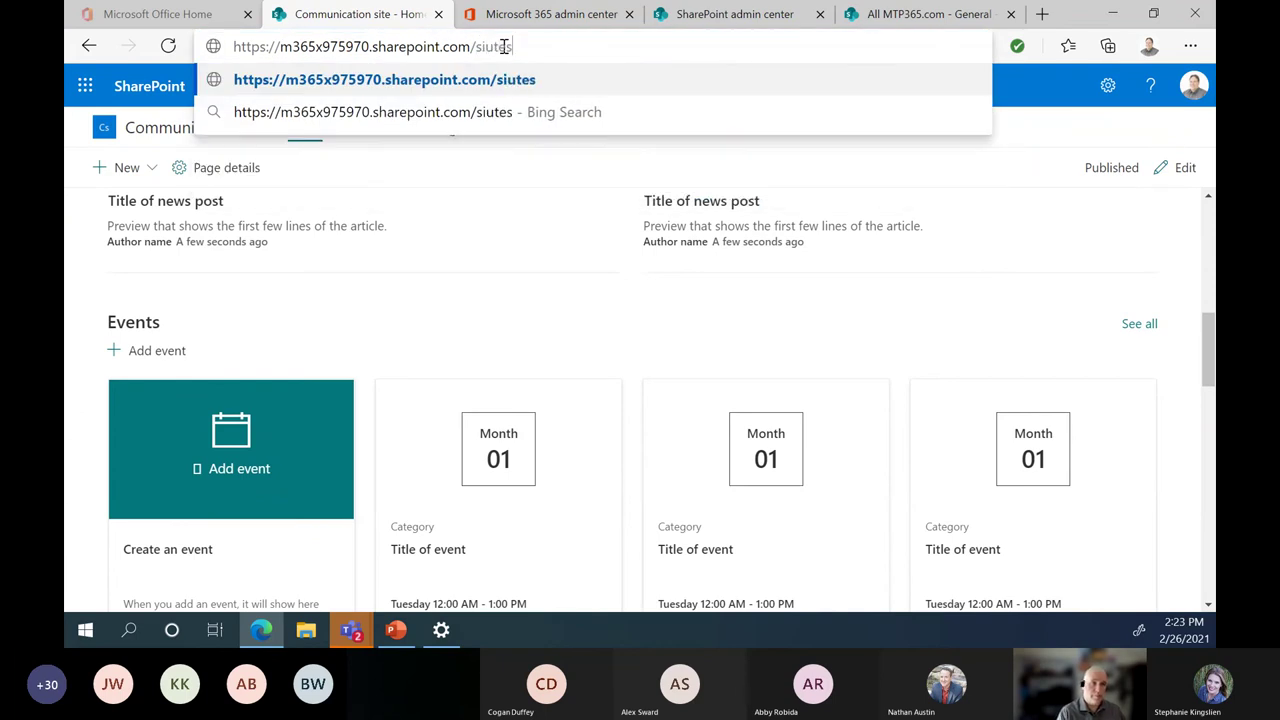
key(BackSpace)
key(BackSpace)
text(es/docs)
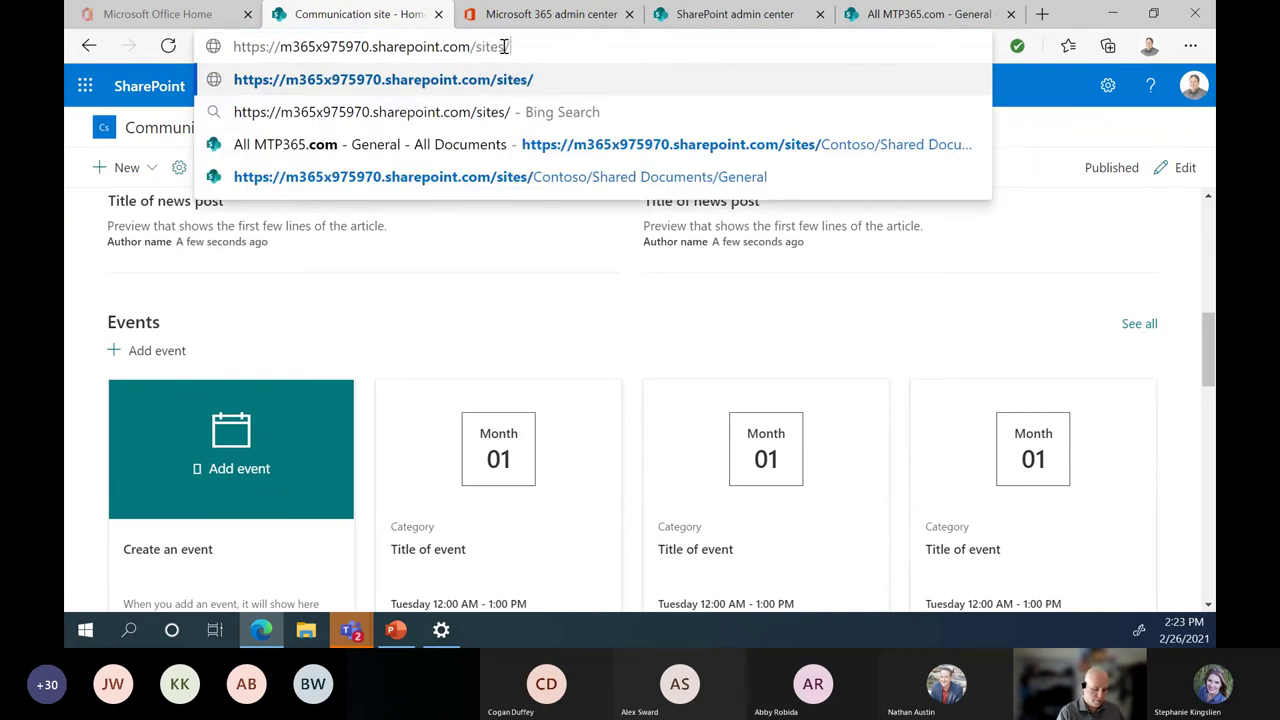
key(Return)
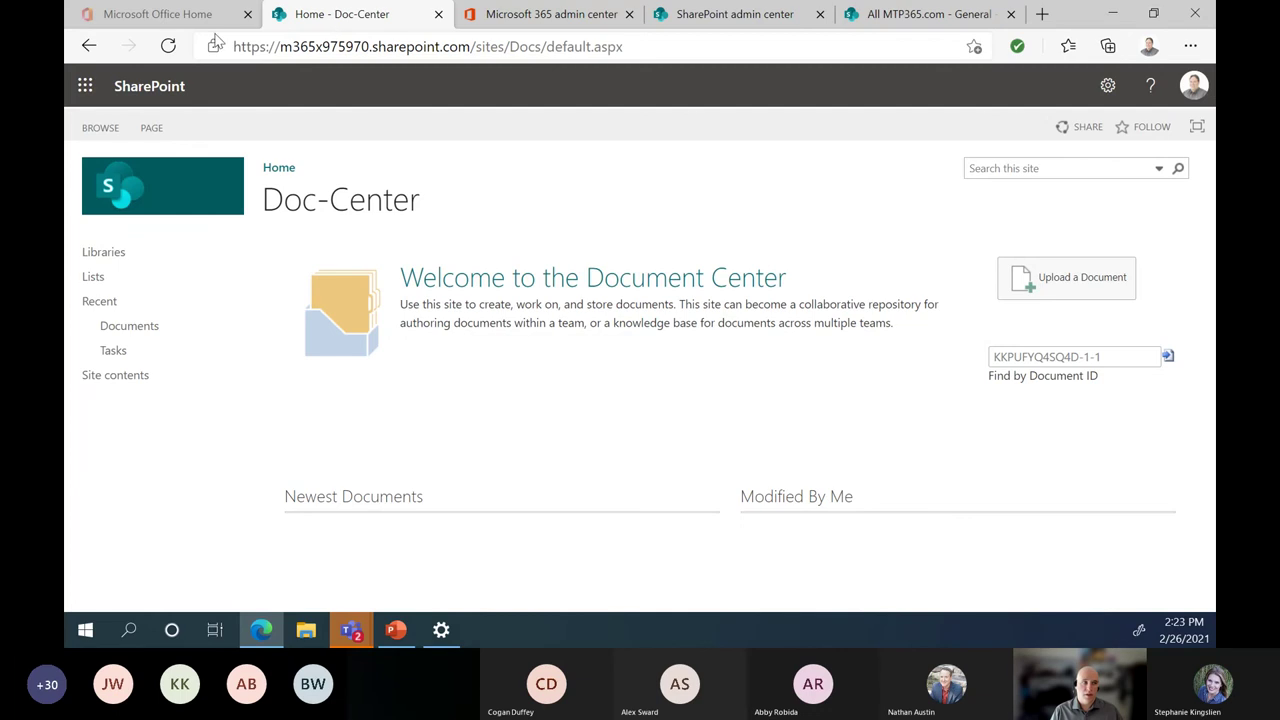
Step: Go back to the Communication site's home page and review its sections down to Documents
click(88, 46)
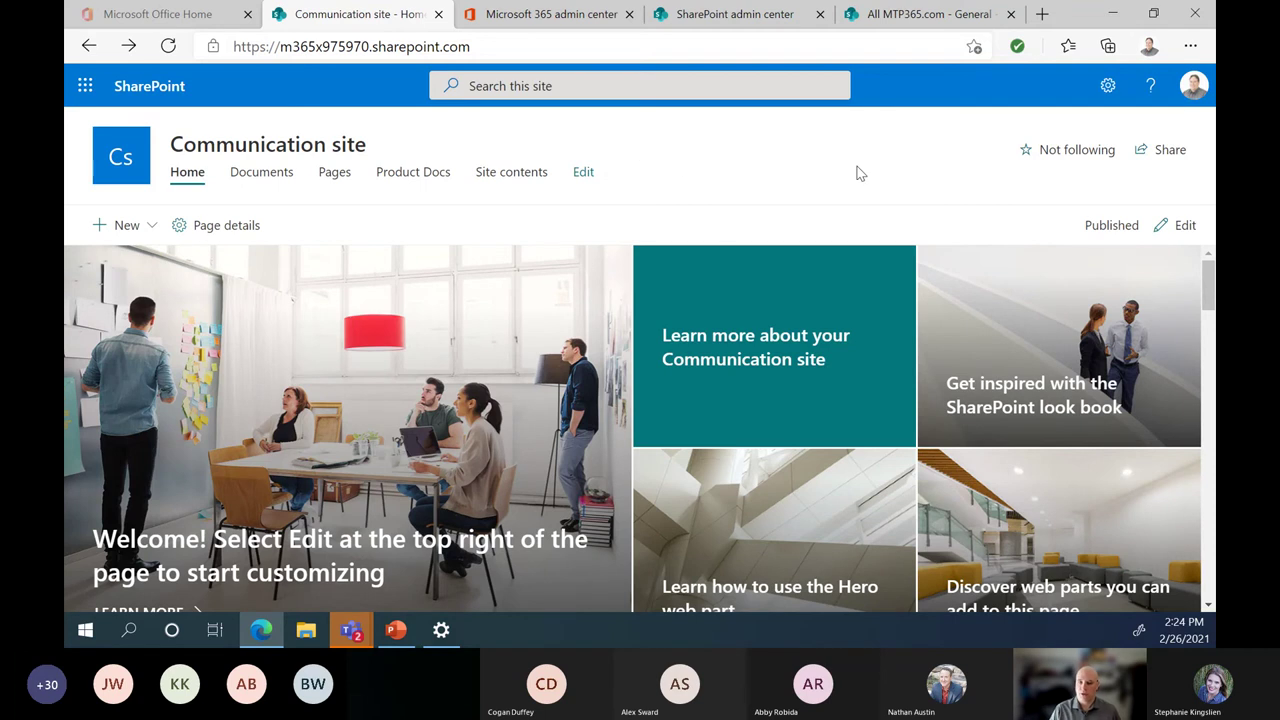
scroll(680, 380, down, 3)
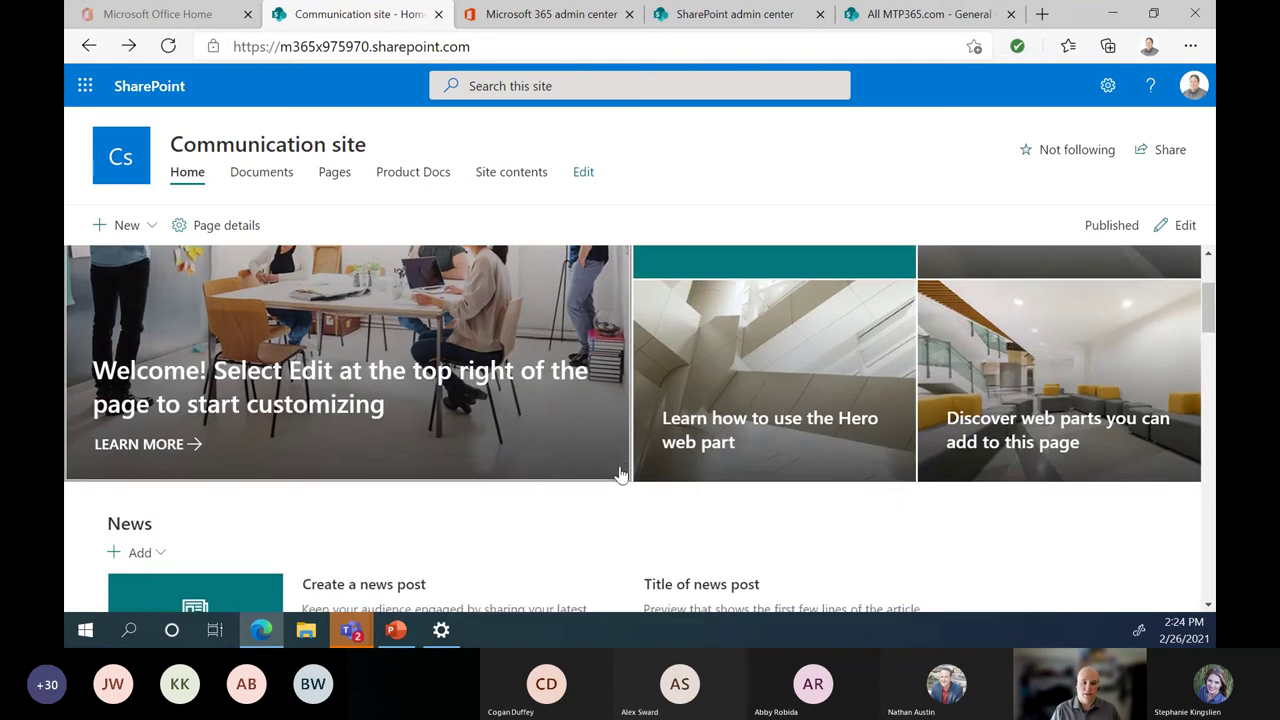
scroll(620, 474, down, 10)
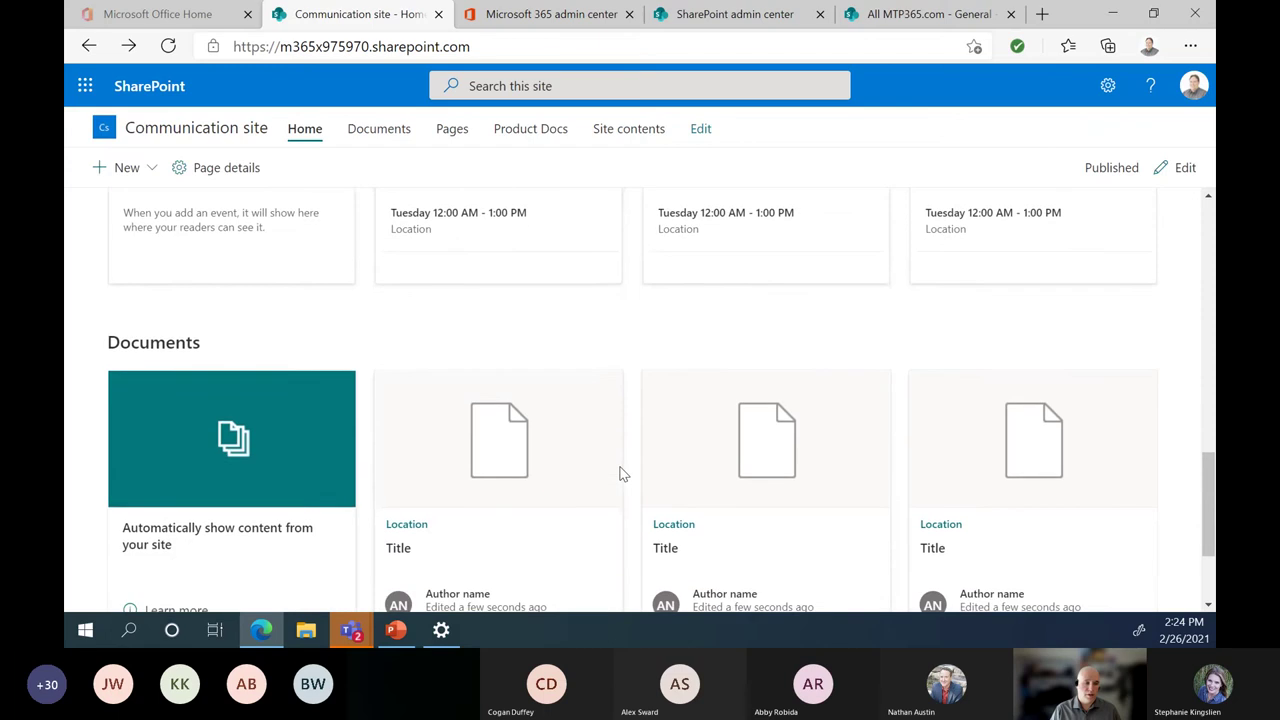
scroll(620, 474, down, 2)
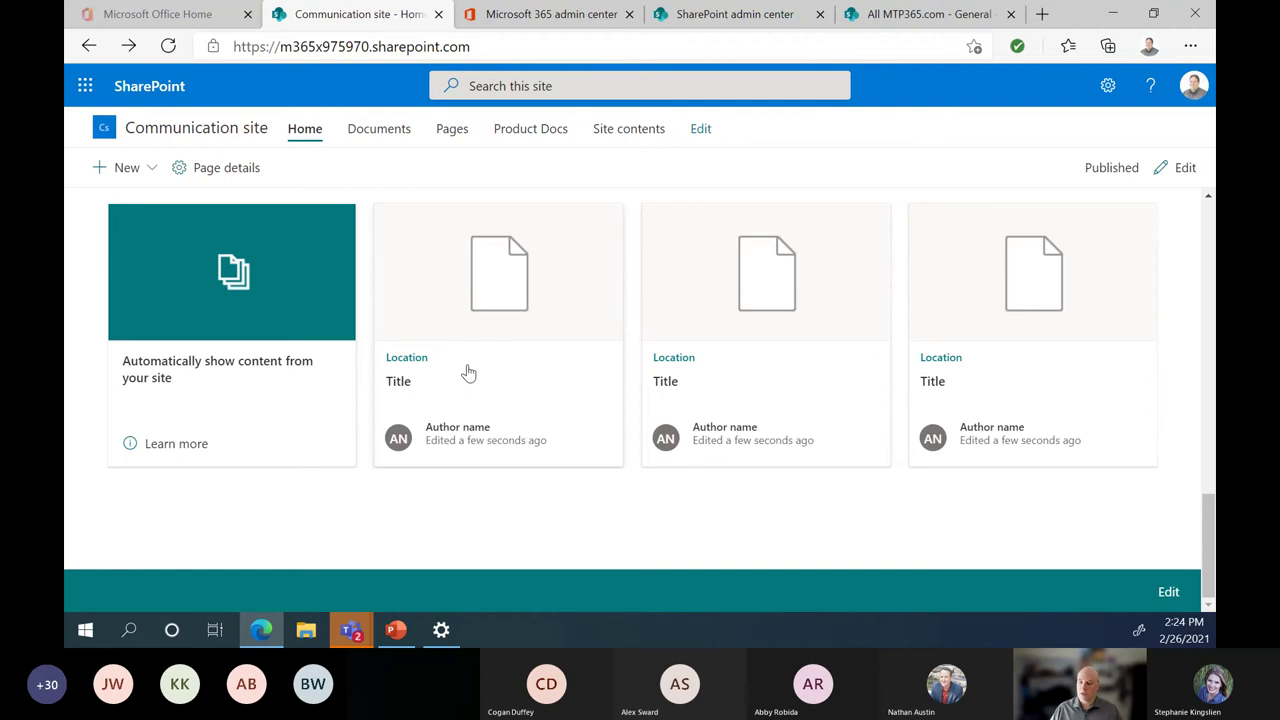
scroll(705, 410, up, 8)
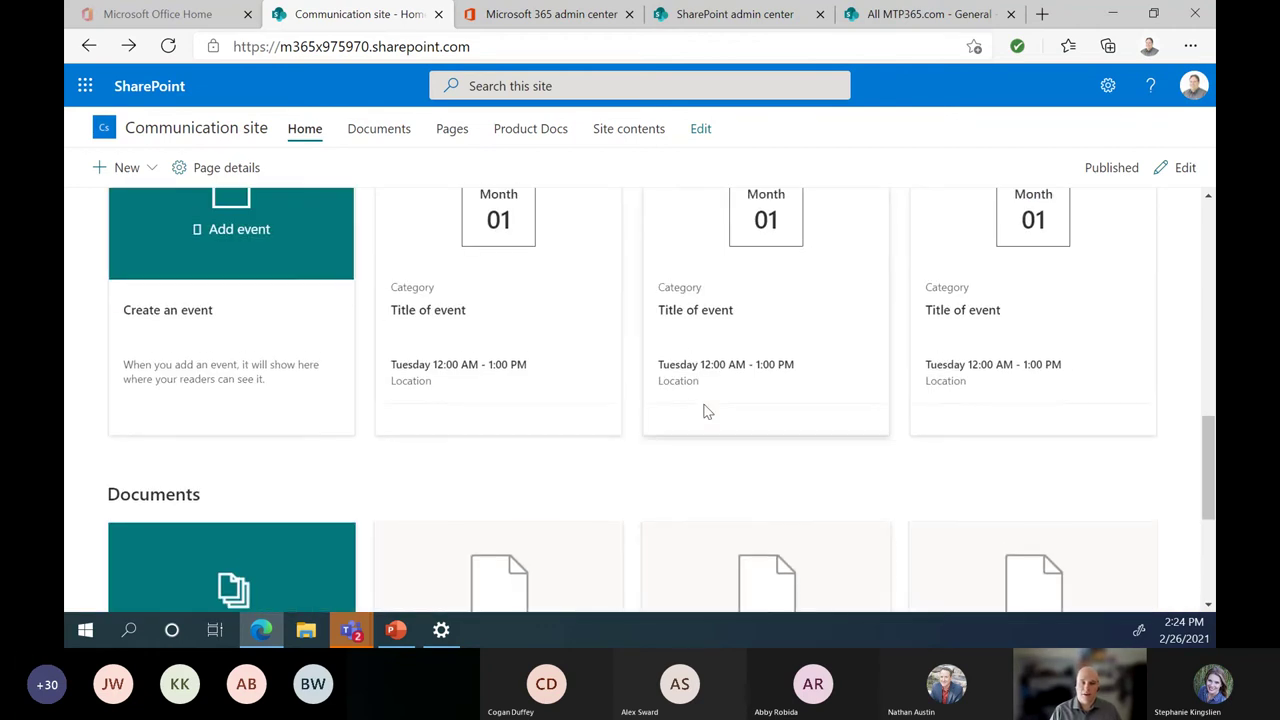
scroll(705, 410, up, 10)
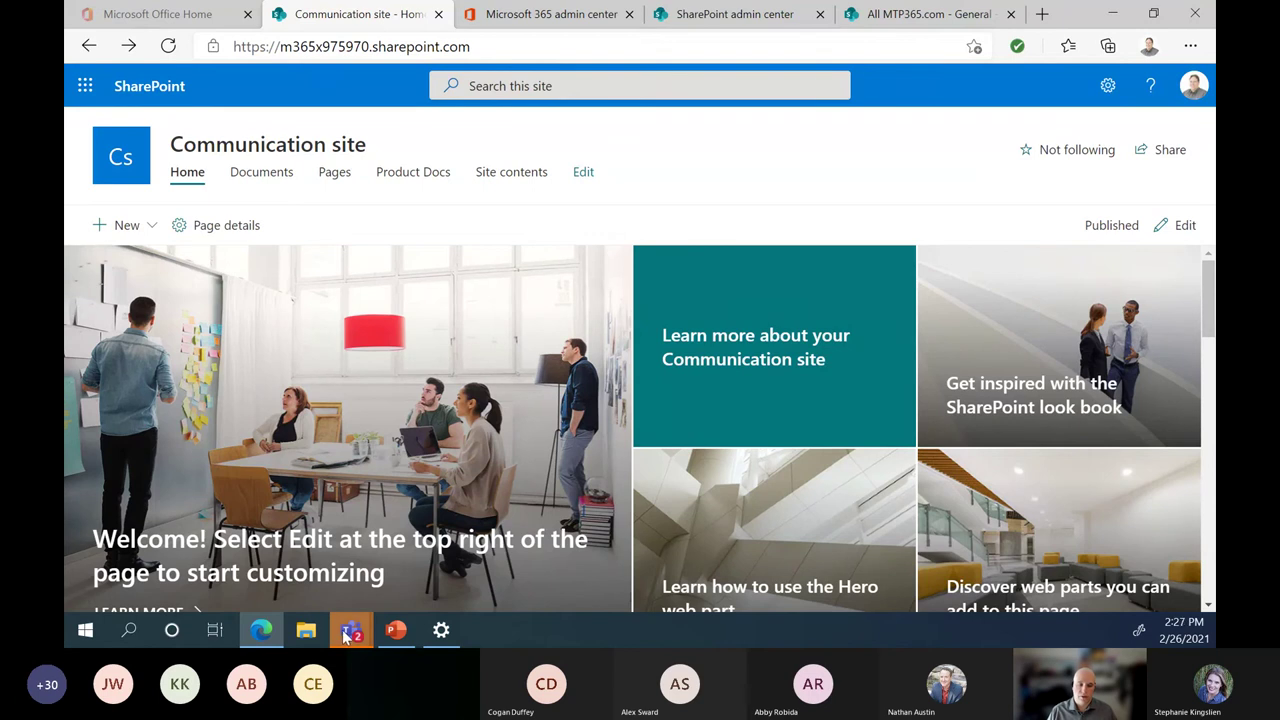
Step: Switch to Teams and review the cloud storage providers available for the All MTP365.com team's General channel files
mouse_move(347, 636)
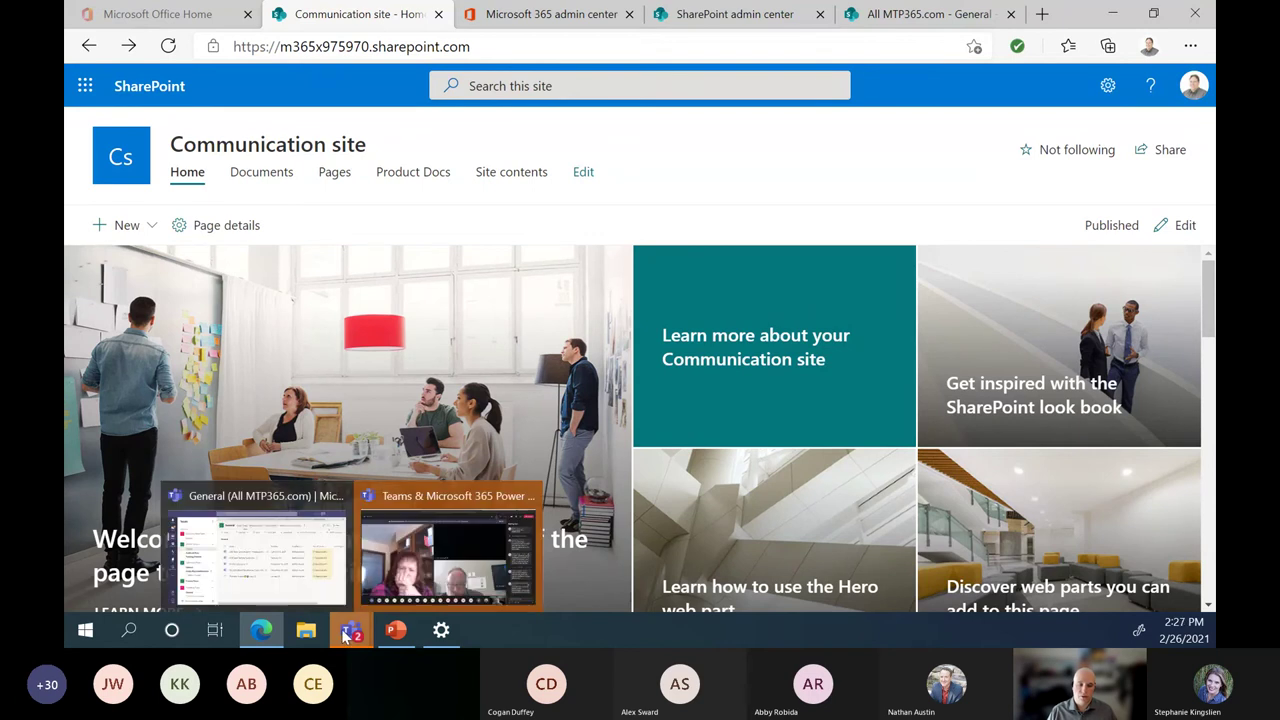
click(308, 571)
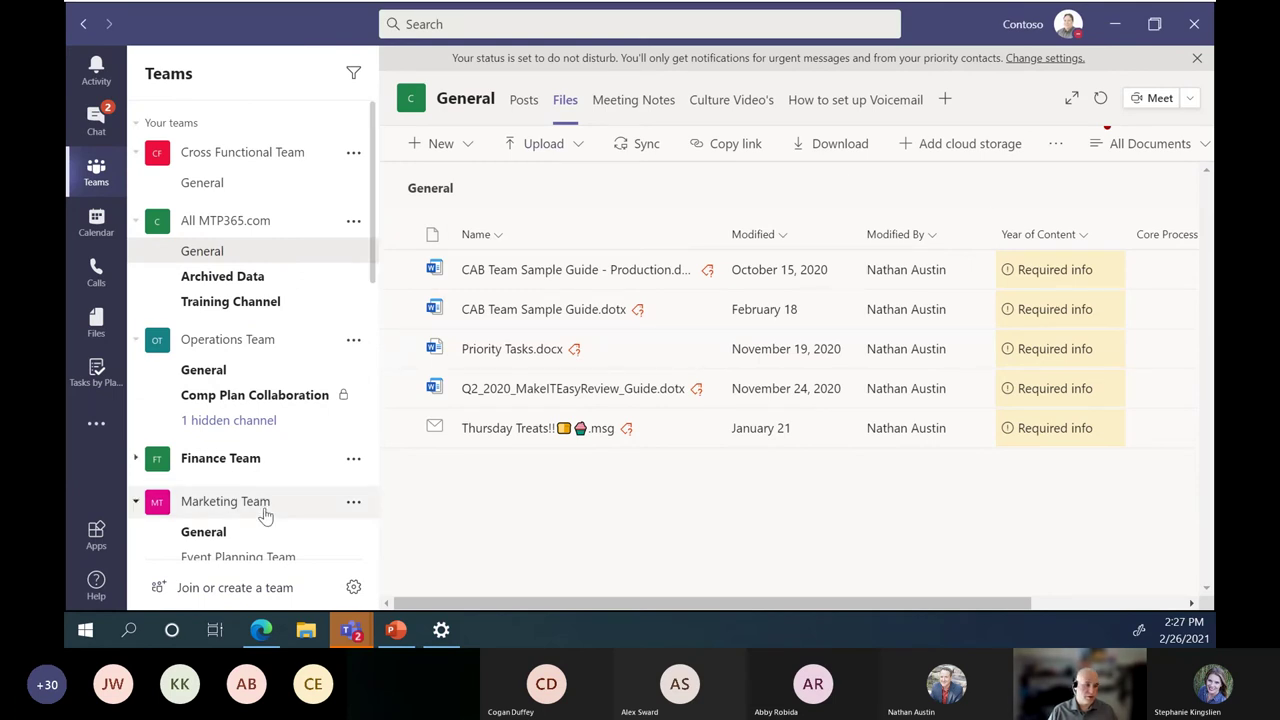
scroll(266, 537, down, 3)
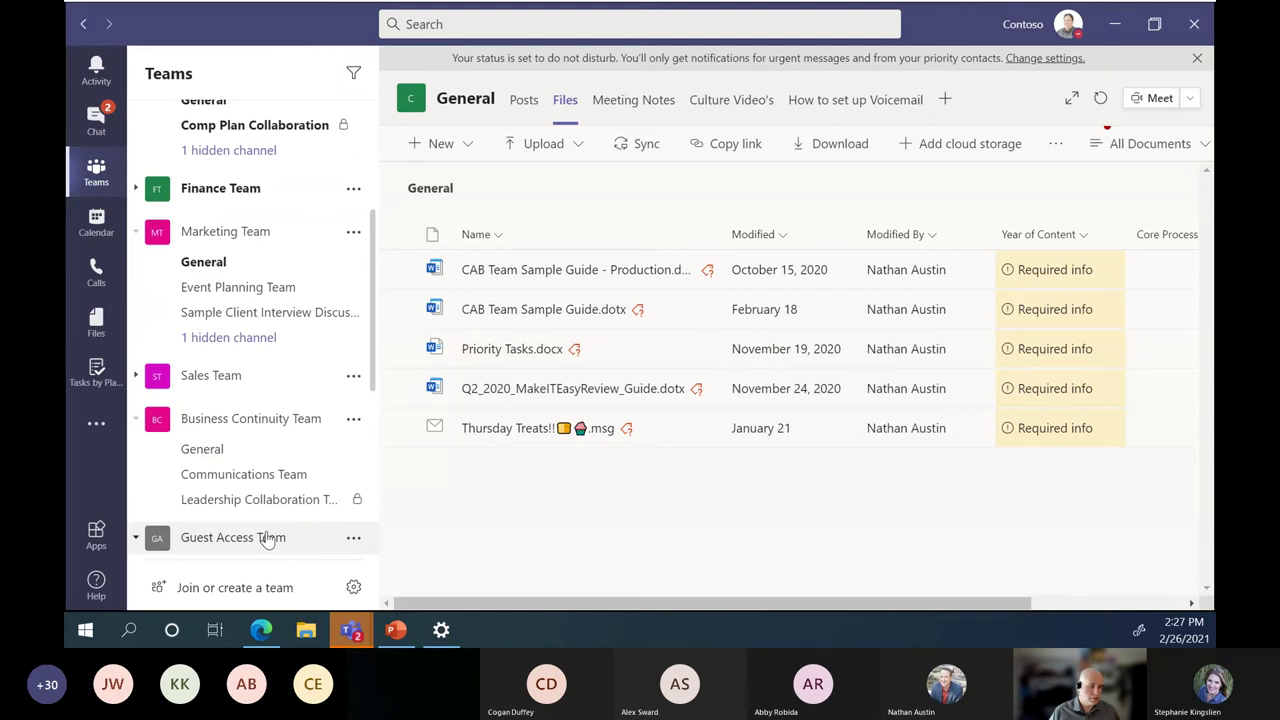
click(978, 152)
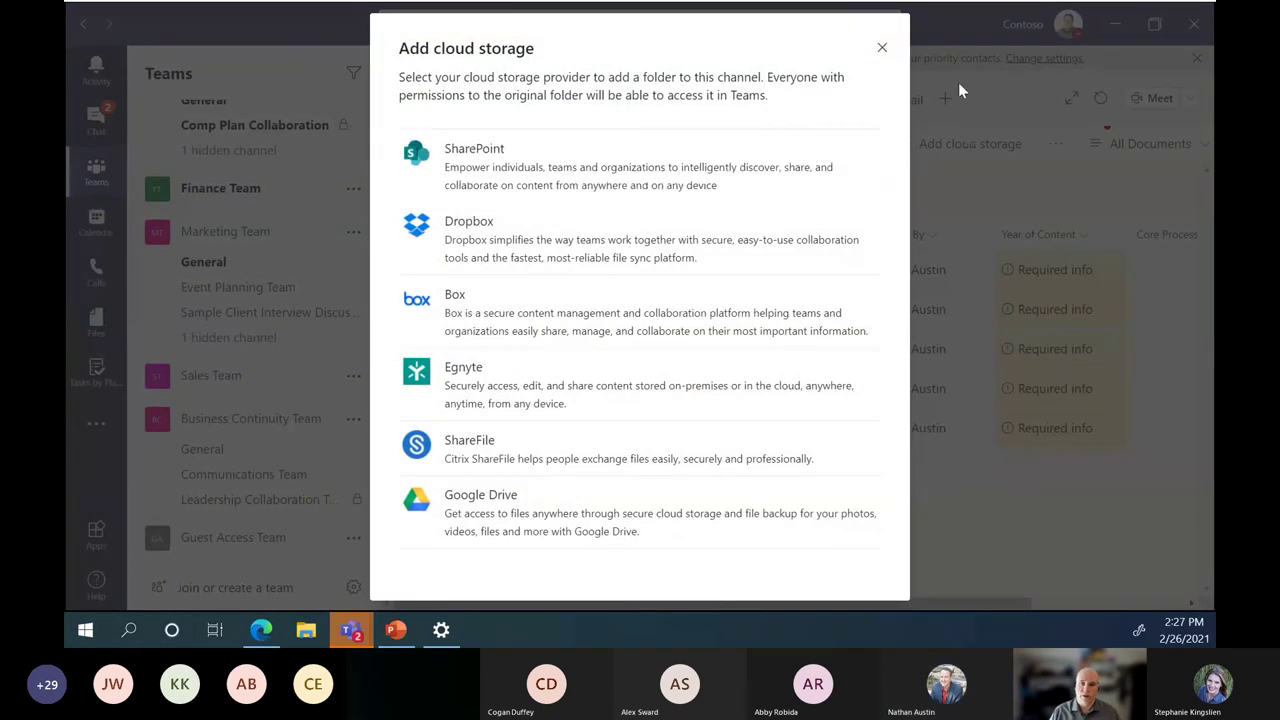
click(882, 48)
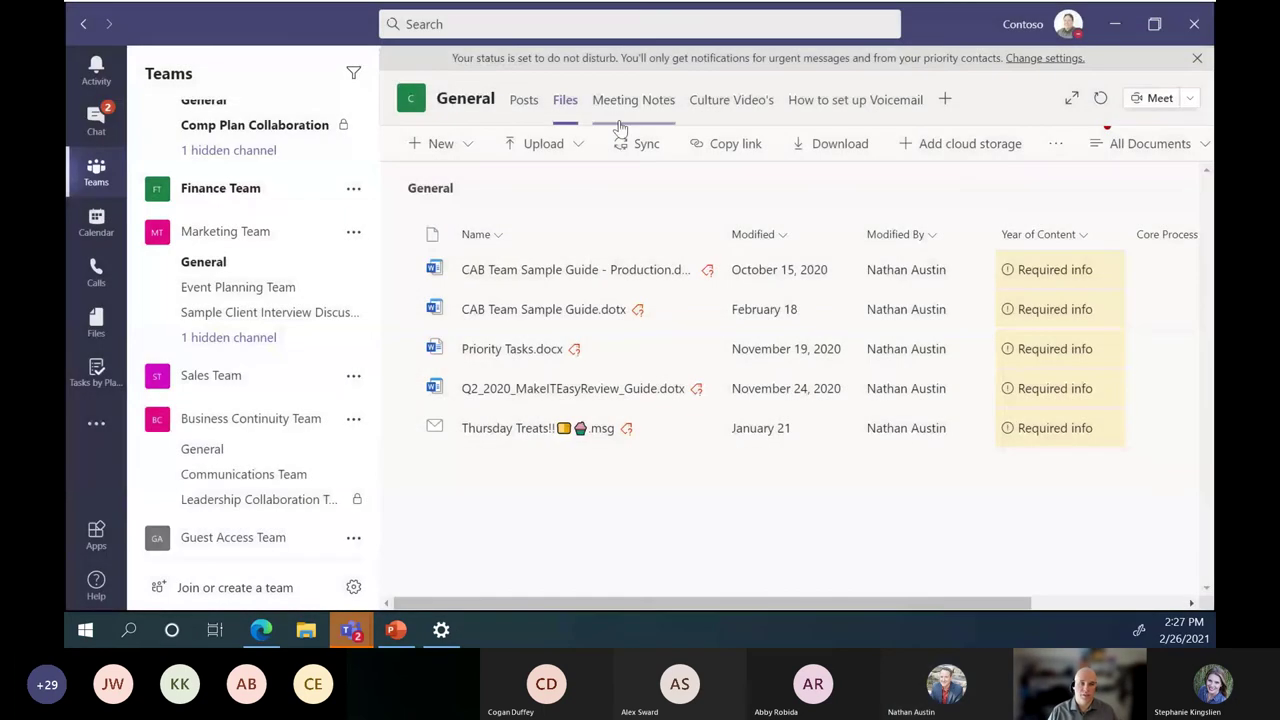
Step: Start adding SharePoint cloud storage to the General channel's files, choosing to use a SharePoint link
click(991, 145)
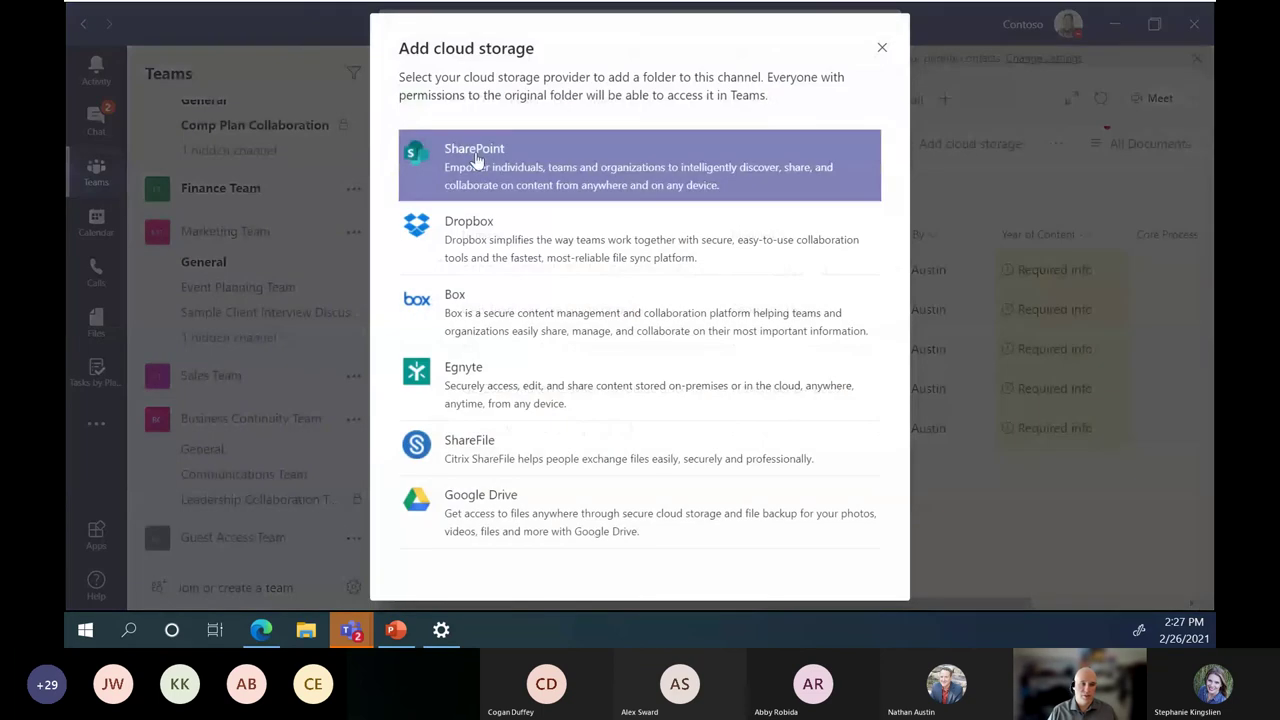
click(477, 160)
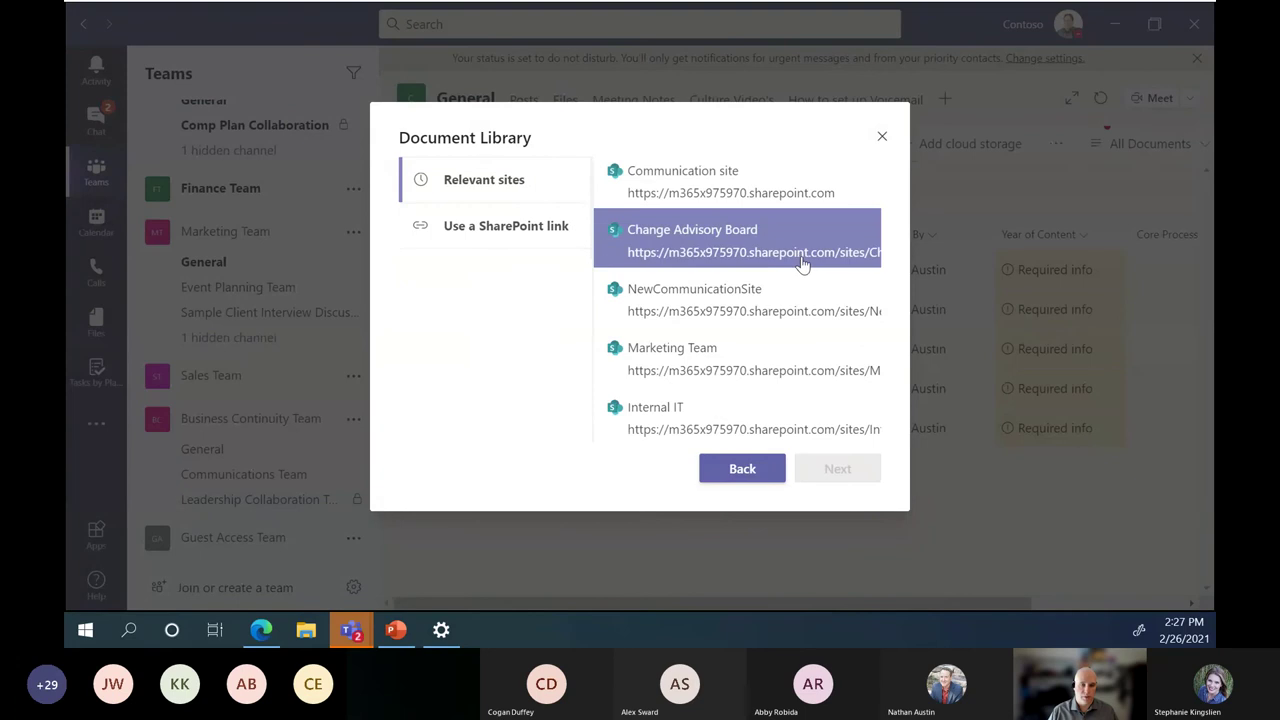
click(498, 232)
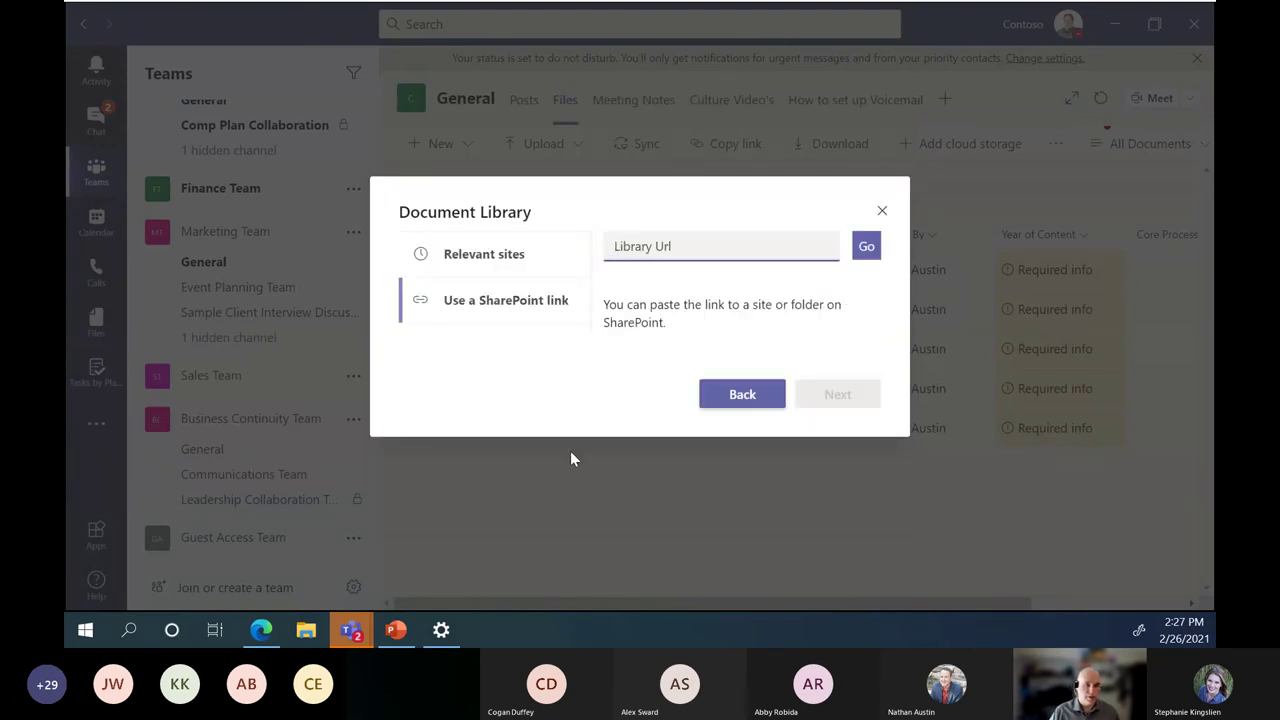
Step: Switch to the browser, open the Communication site's Product Docs library and copy its web address
mouse_move(260, 630)
click(262, 520)
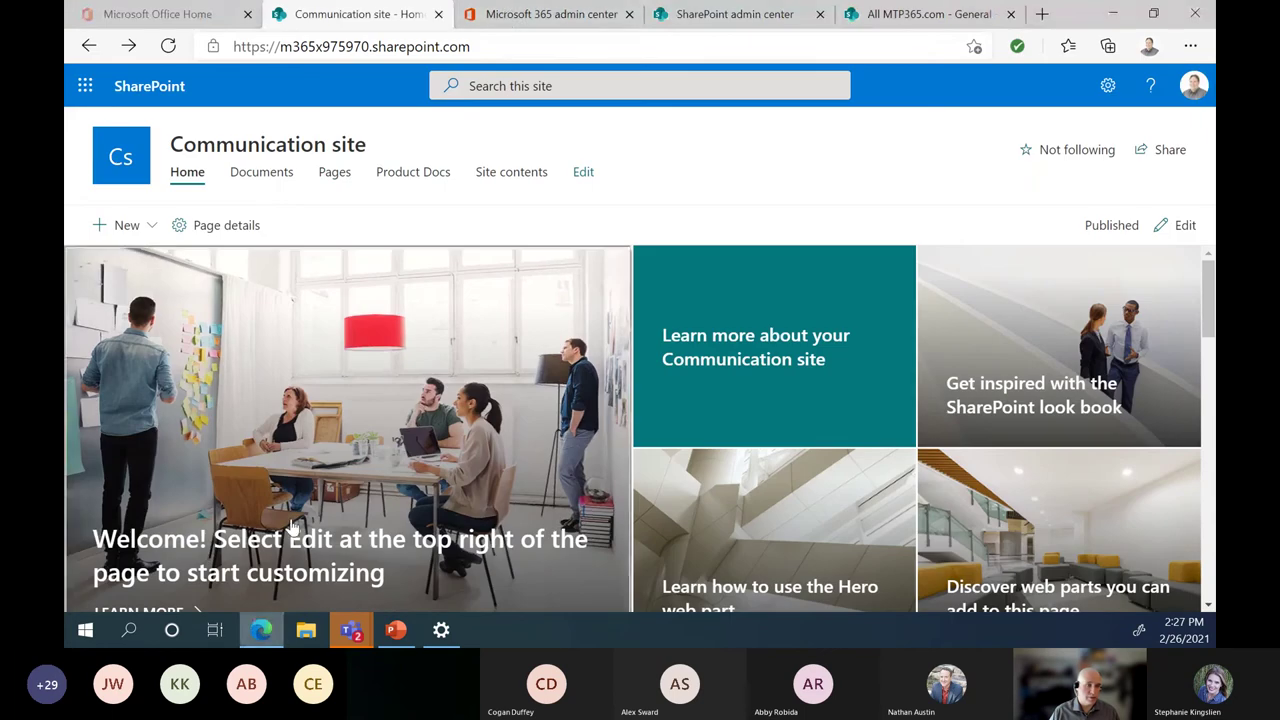
click(413, 174)
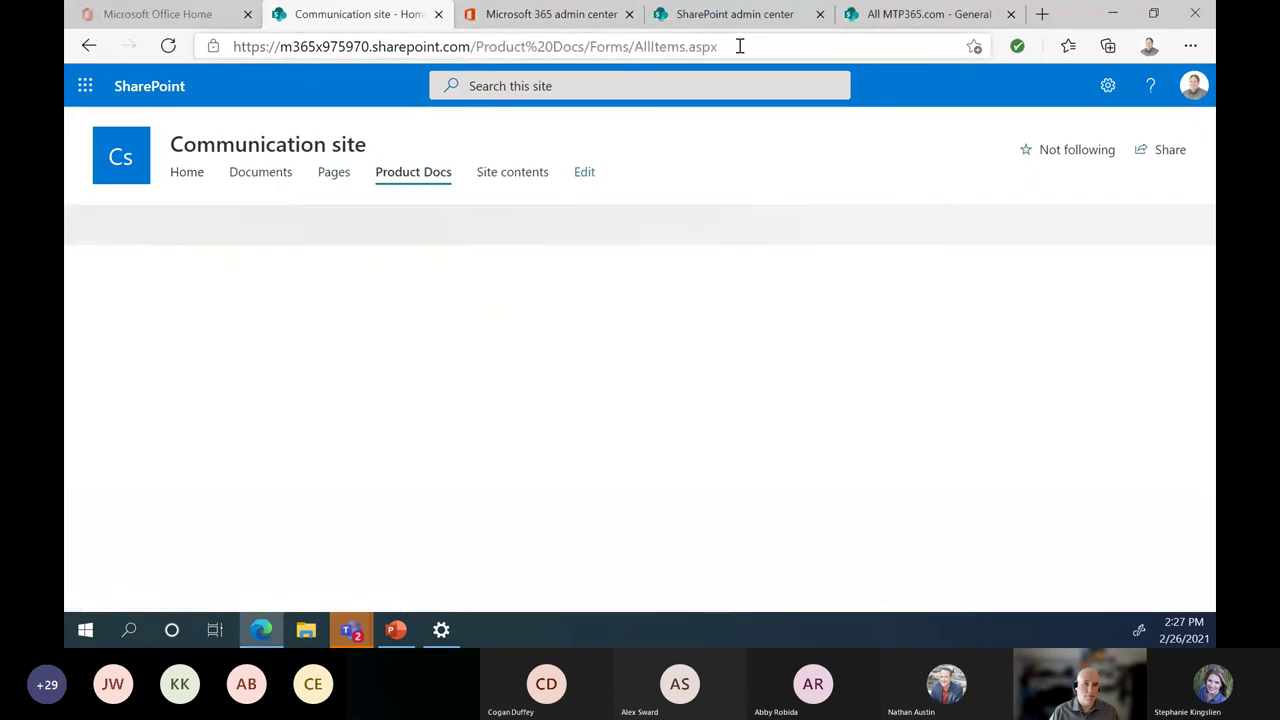
click(738, 46)
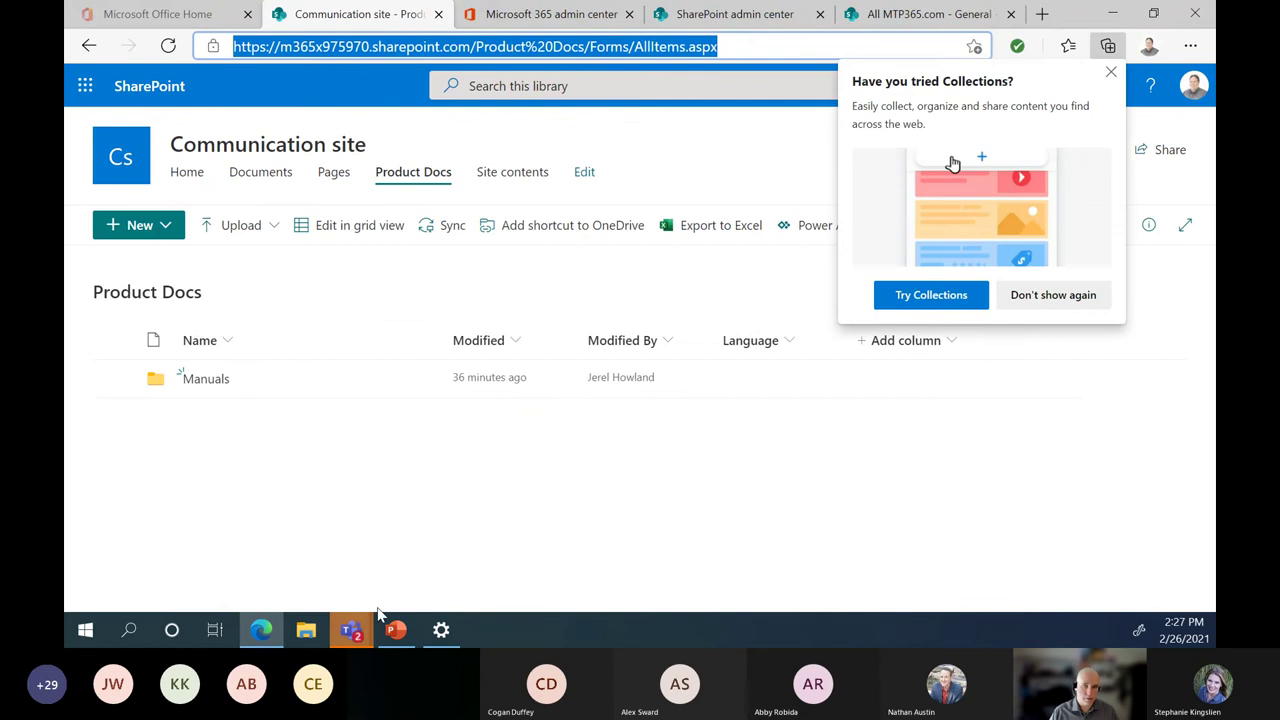
click(1110, 72)
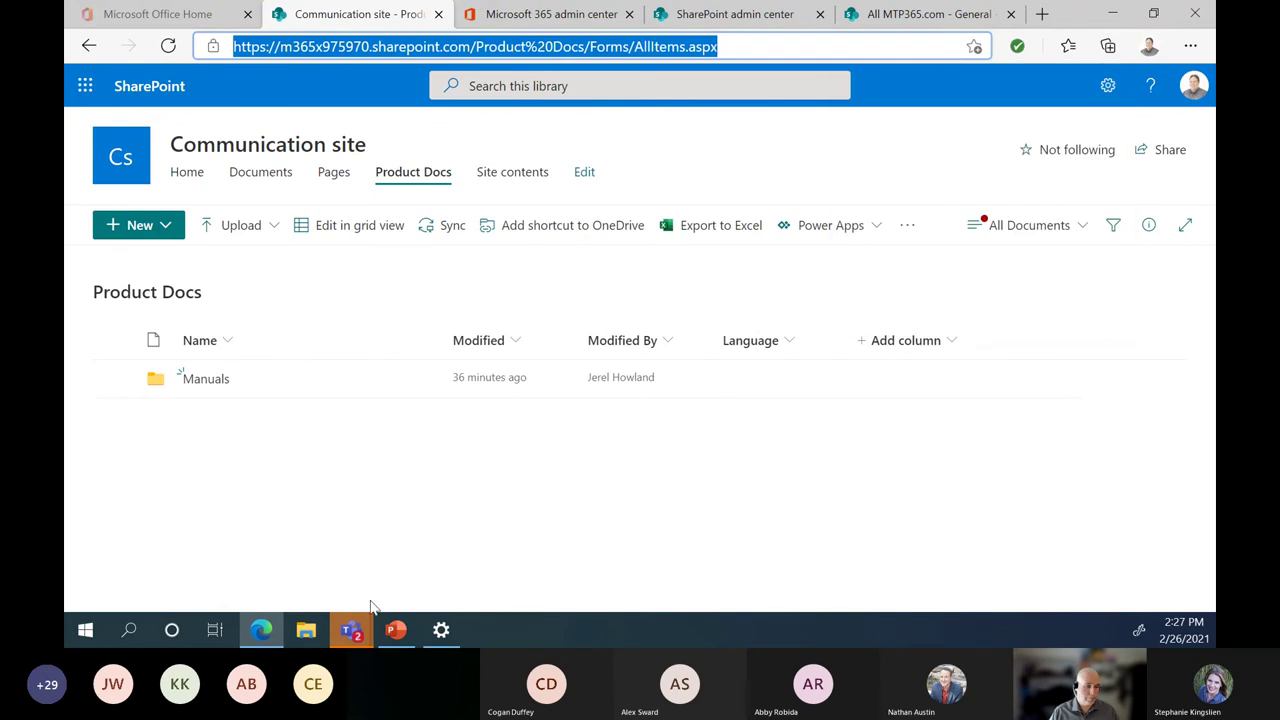
Step: Return to Teams, look up the copied Product Docs library link and select the Communication site
mouse_move(360, 637)
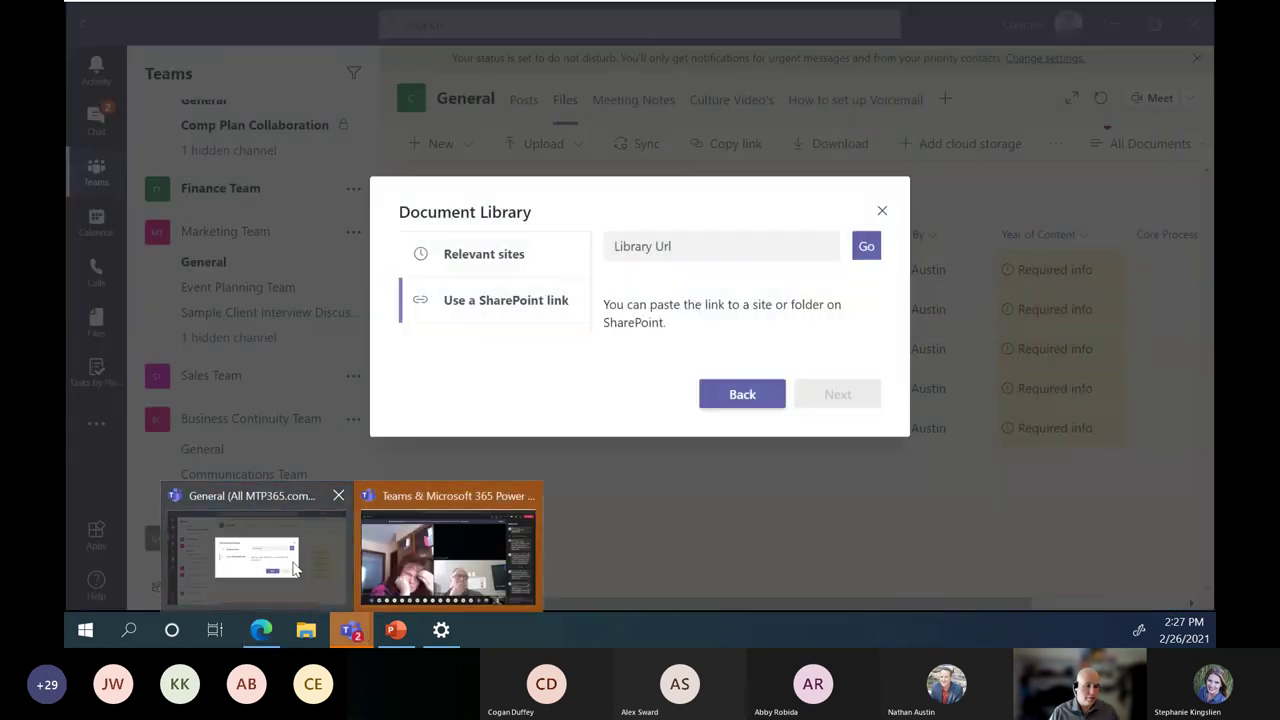
click(300, 571)
key(ctrl+v)
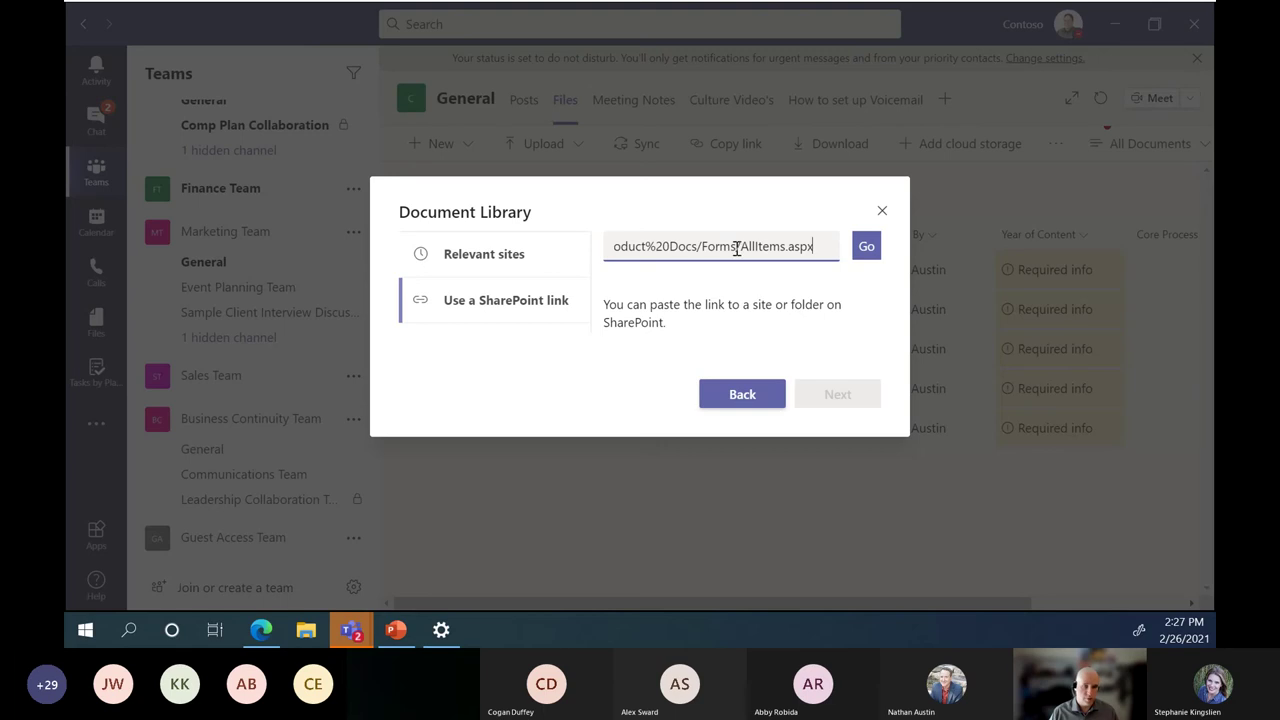
click(864, 250)
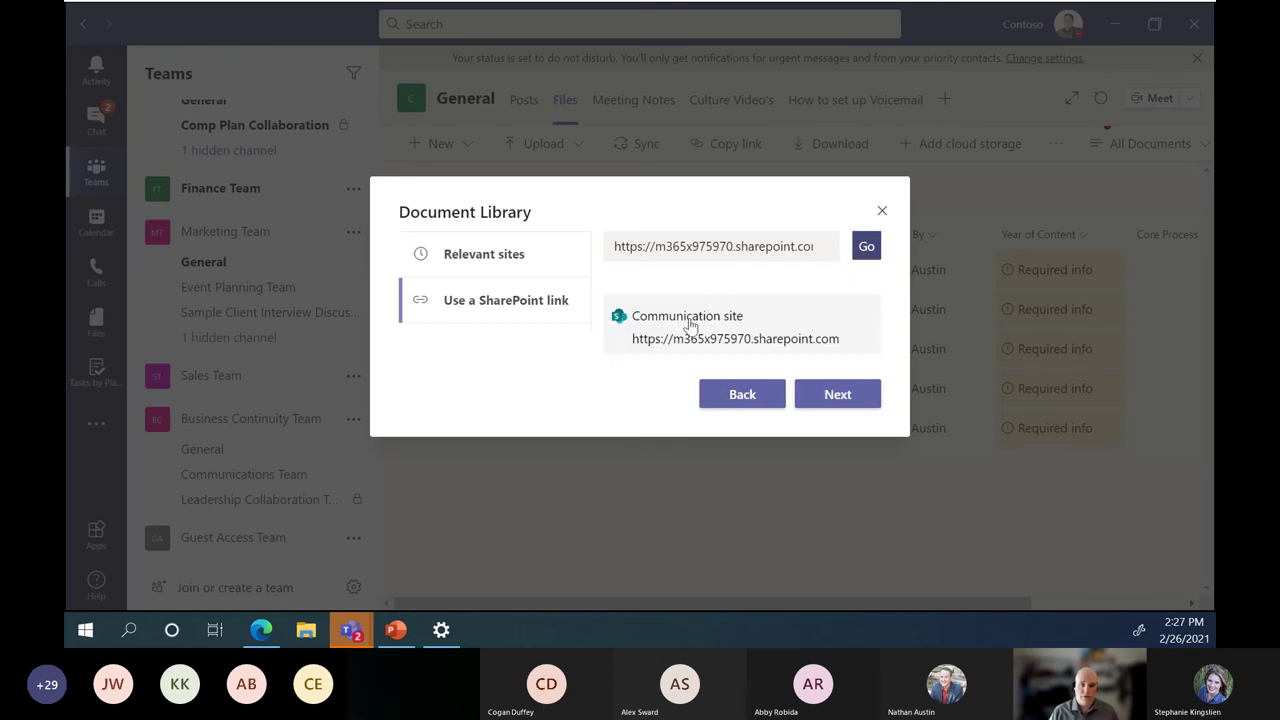
click(690, 334)
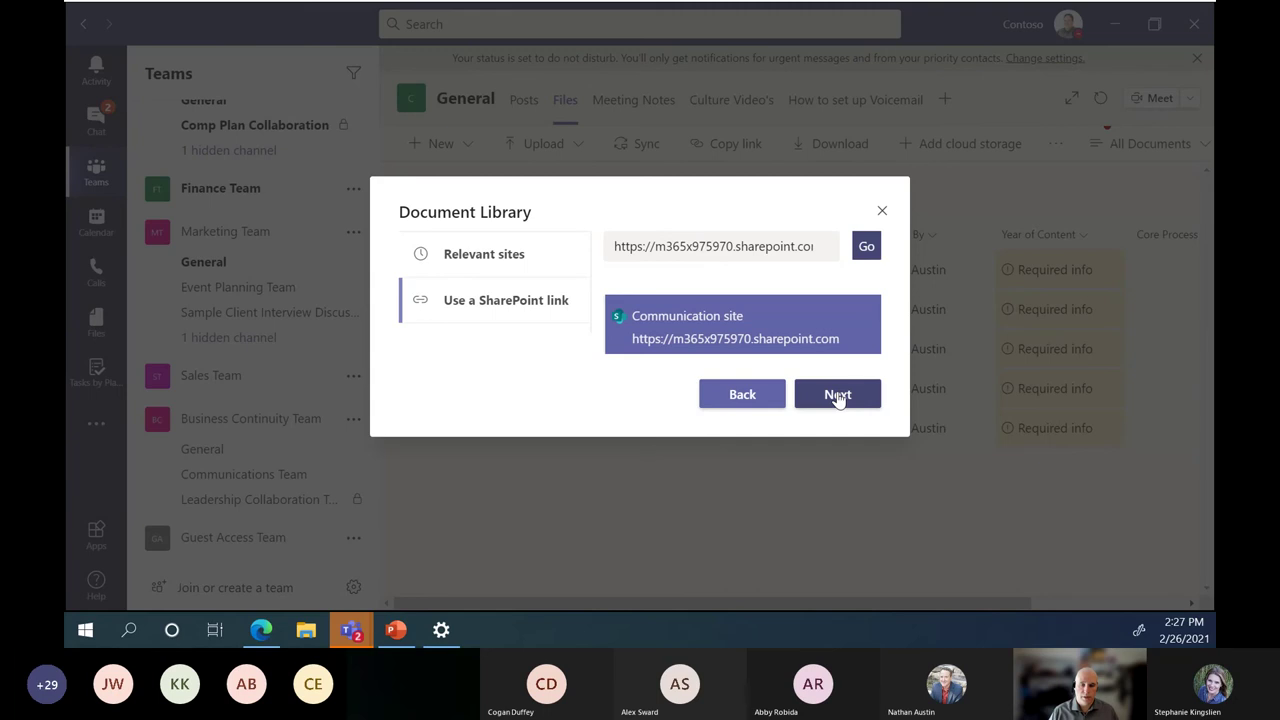
click(838, 397)
Step: Select the Product Docs library and add it as a folder in the General channel's files
click(513, 318)
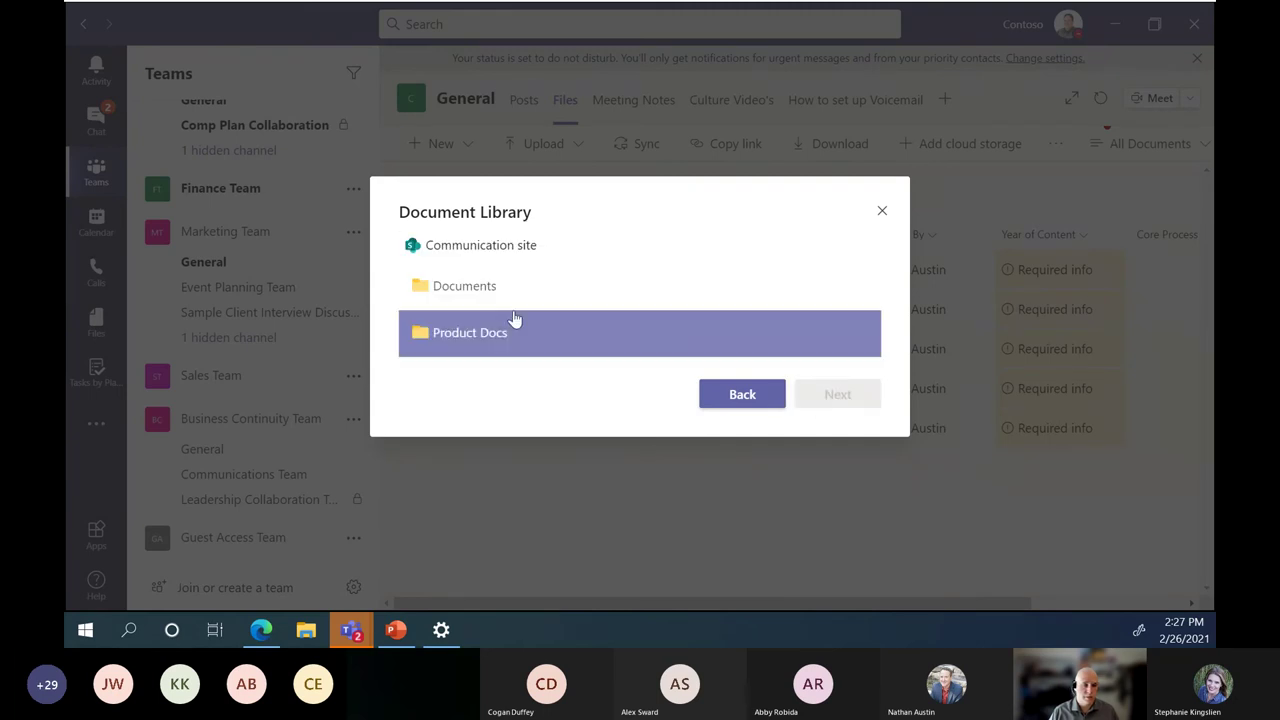
click(502, 302)
click(505, 332)
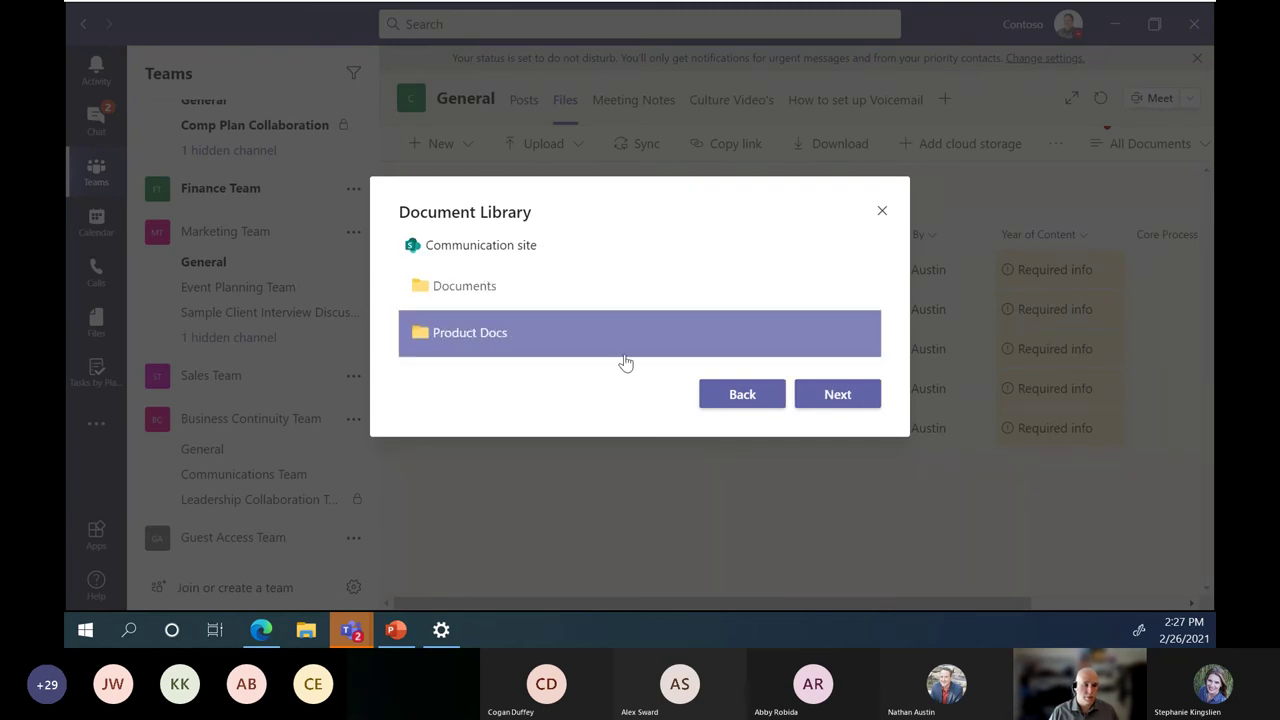
click(846, 397)
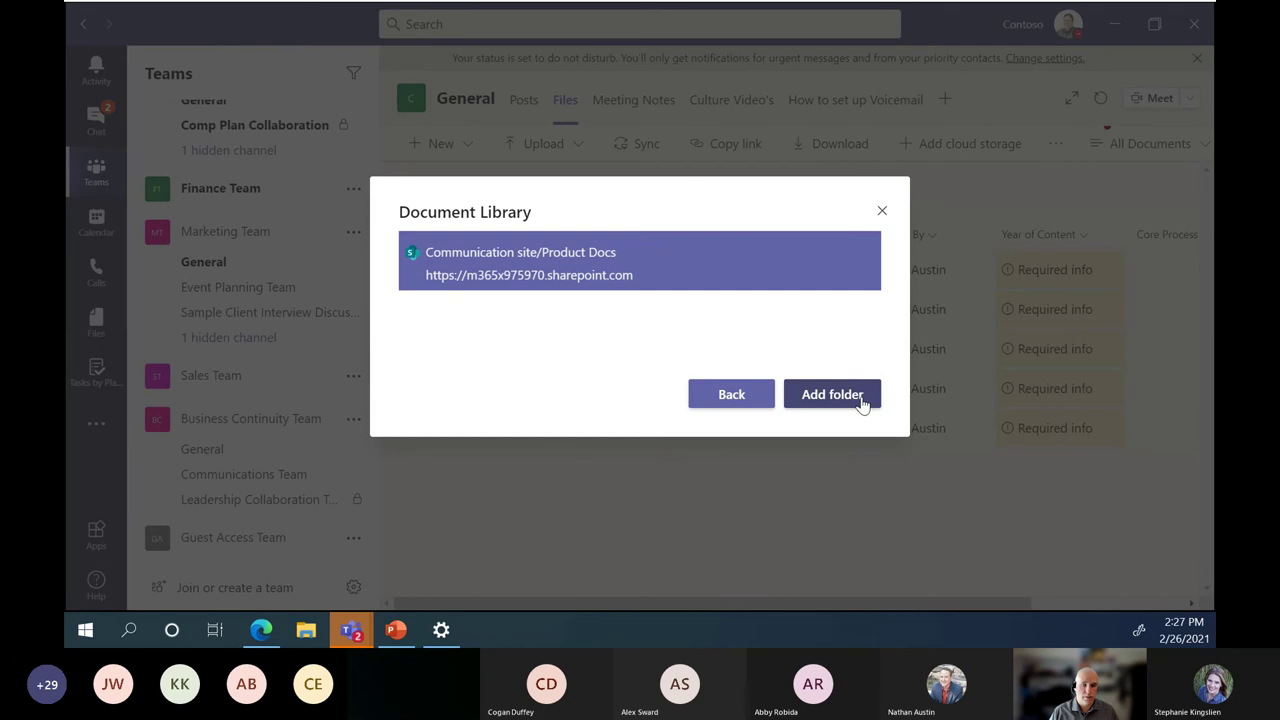
click(862, 398)
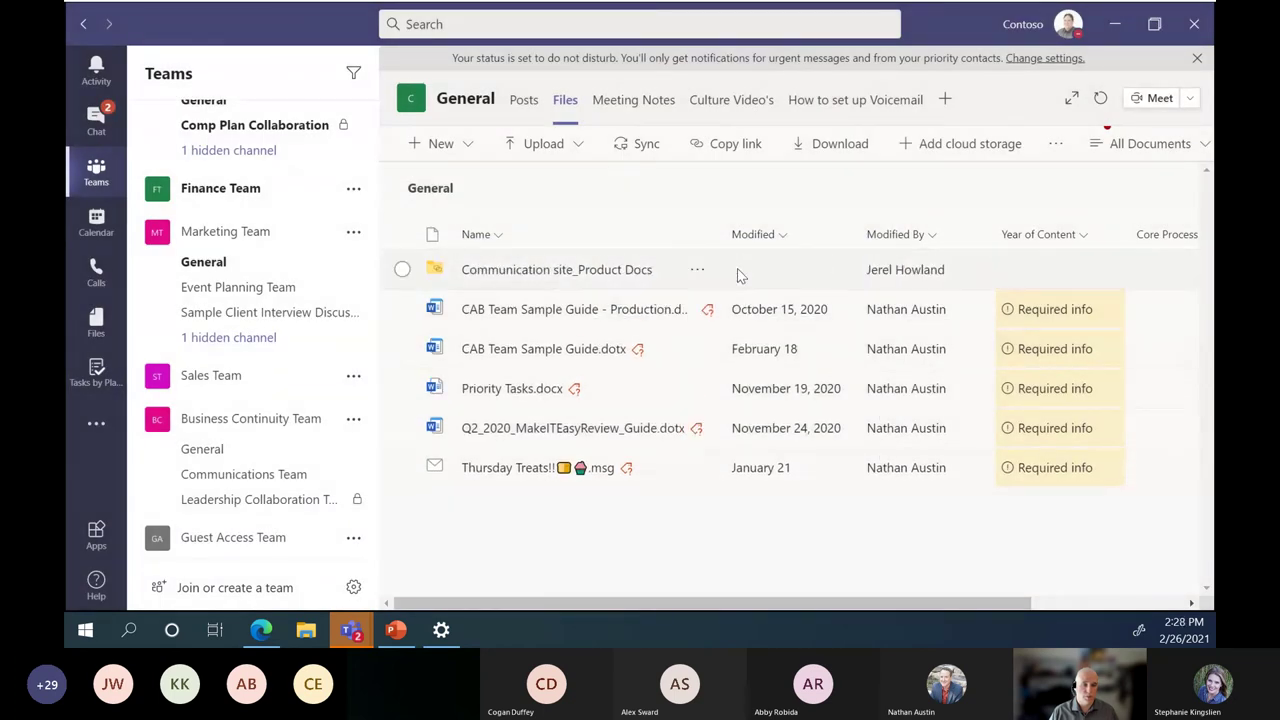
Step: Open the Communication site_Product Docs folder and its Manuals subfolder, and review the manuals with their Language tags
click(508, 270)
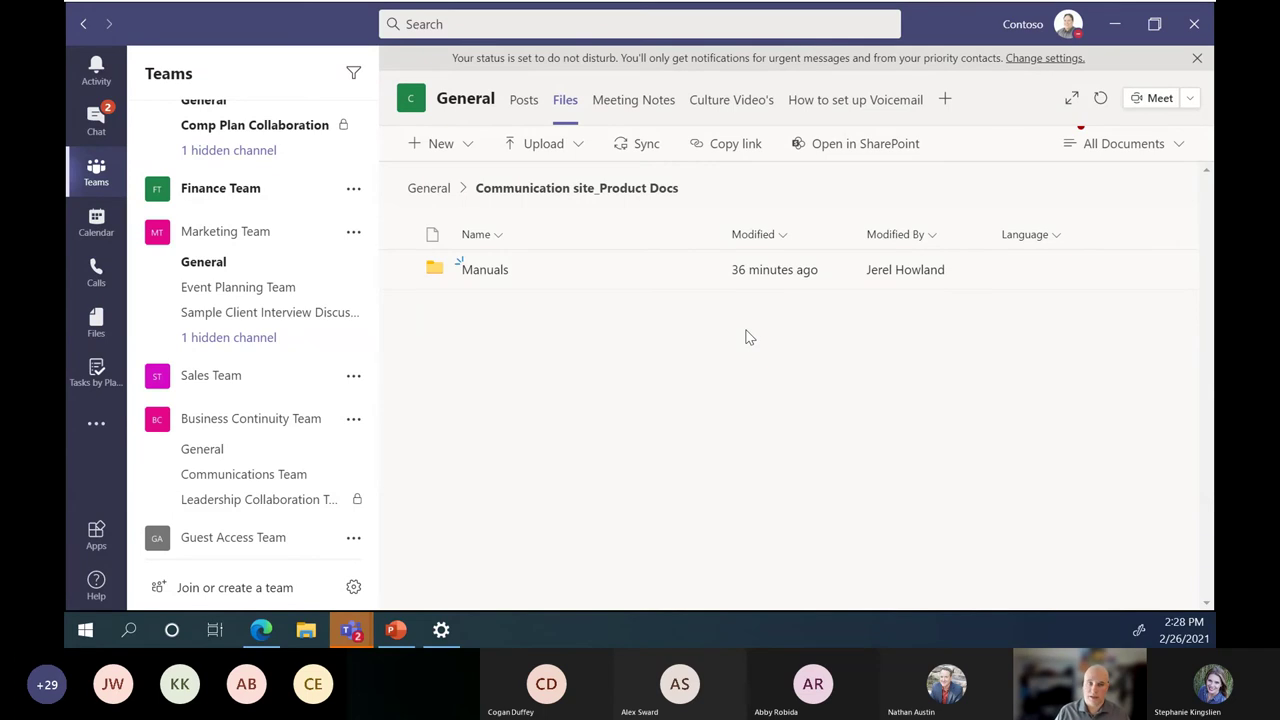
click(484, 270)
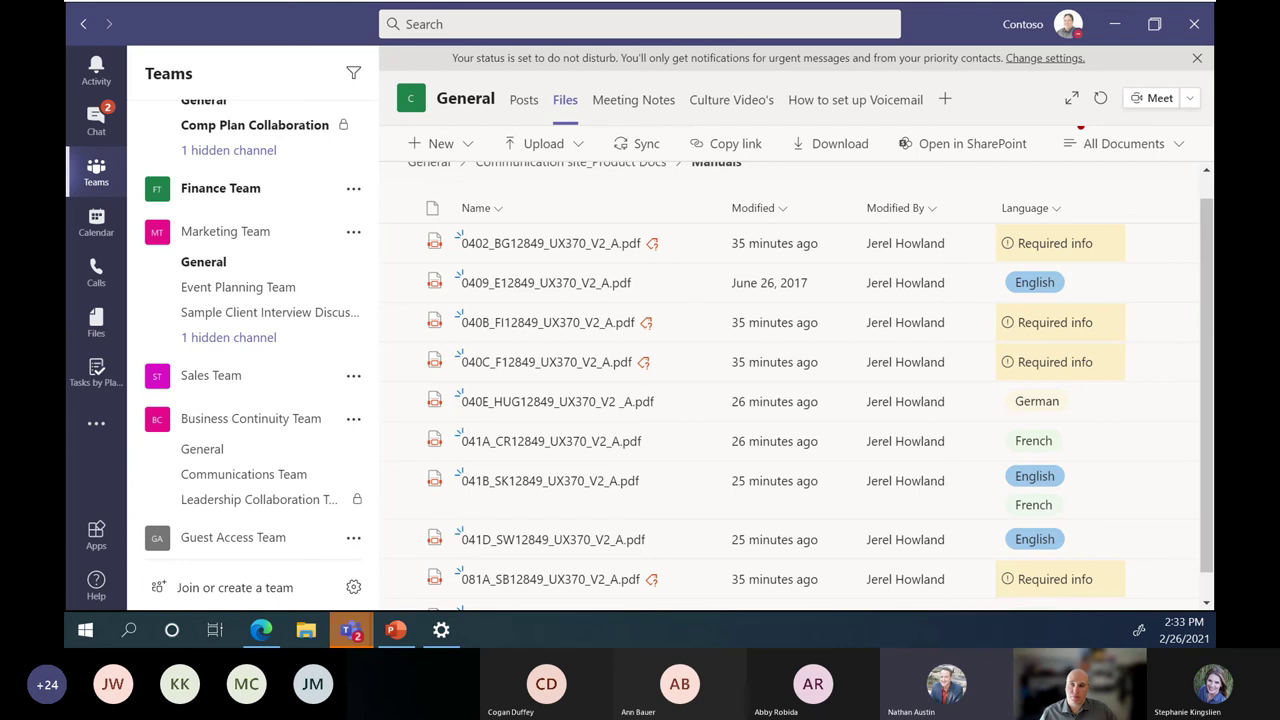
mouse_move(350, 640)
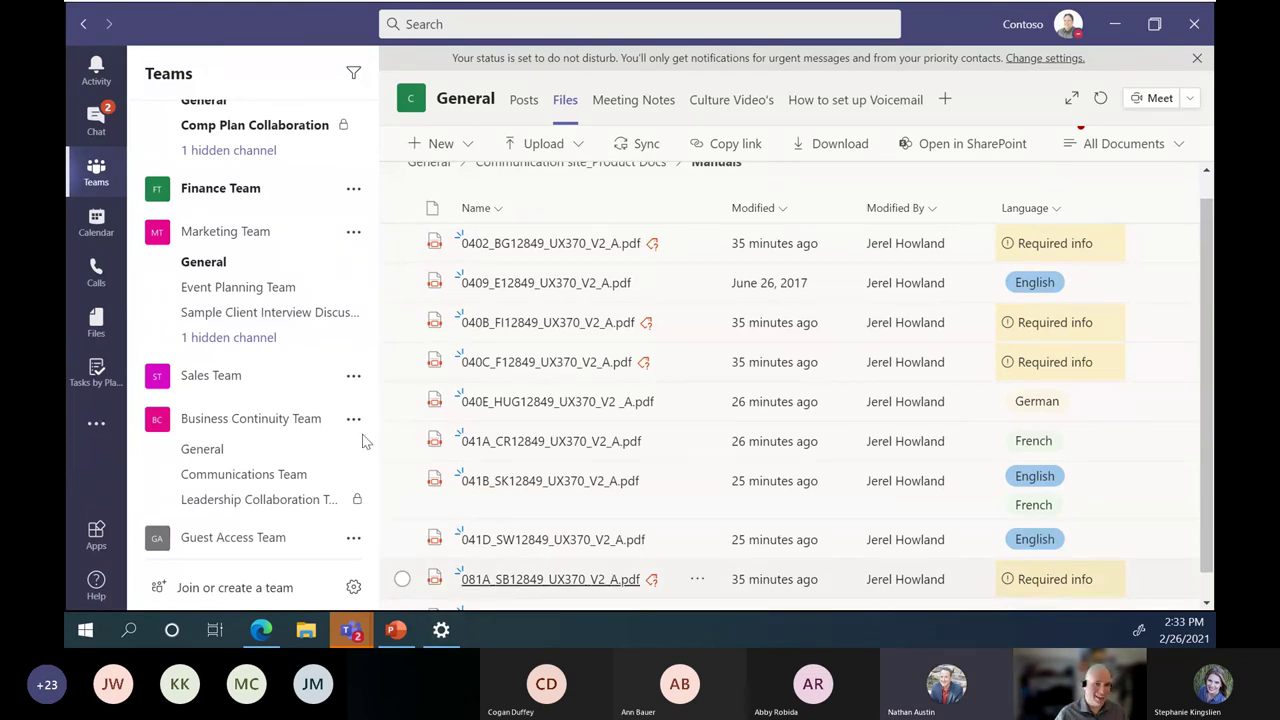
Step: Return to the browser and open Outlook on the web from the Microsoft 365 admin center
click(1115, 23)
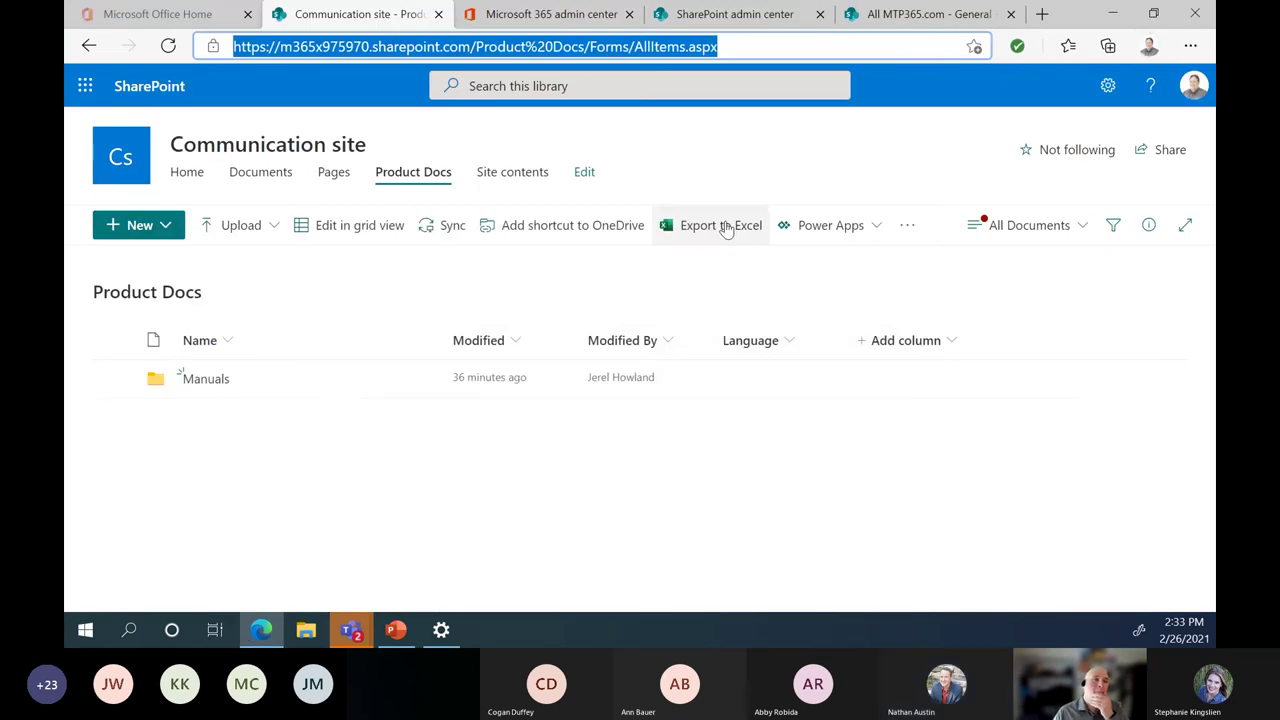
click(532, 14)
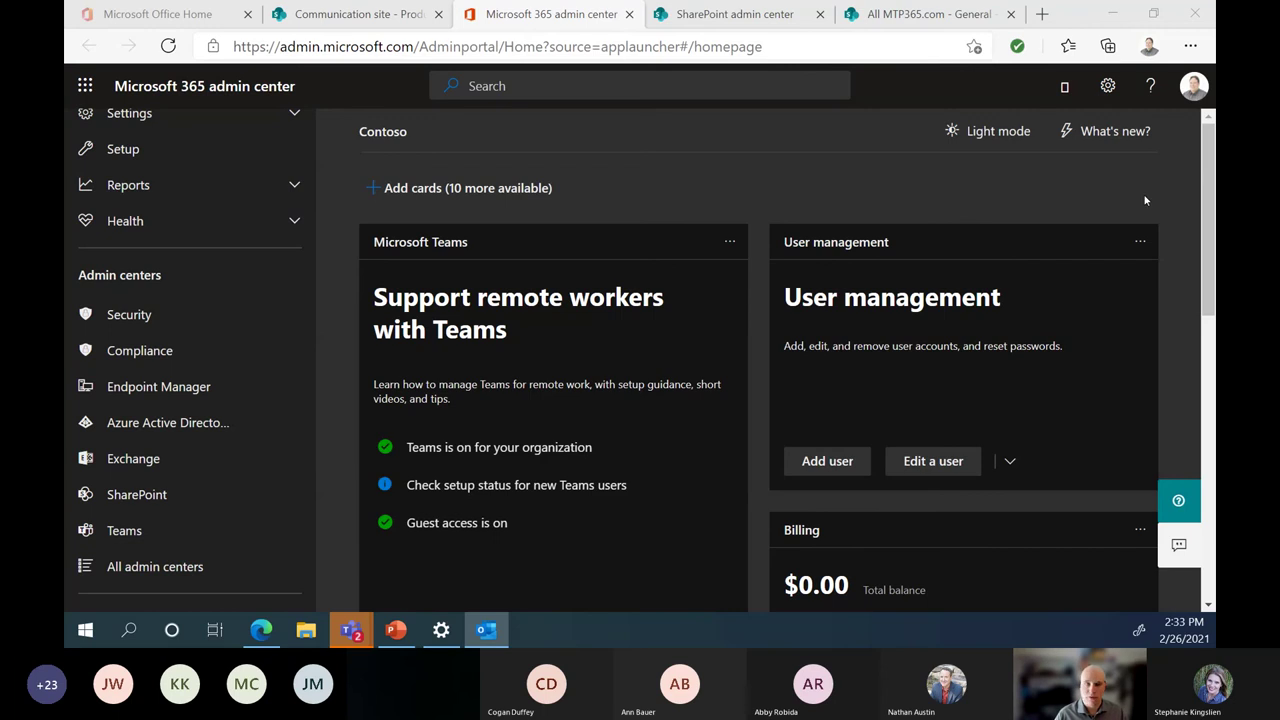
click(836, 46)
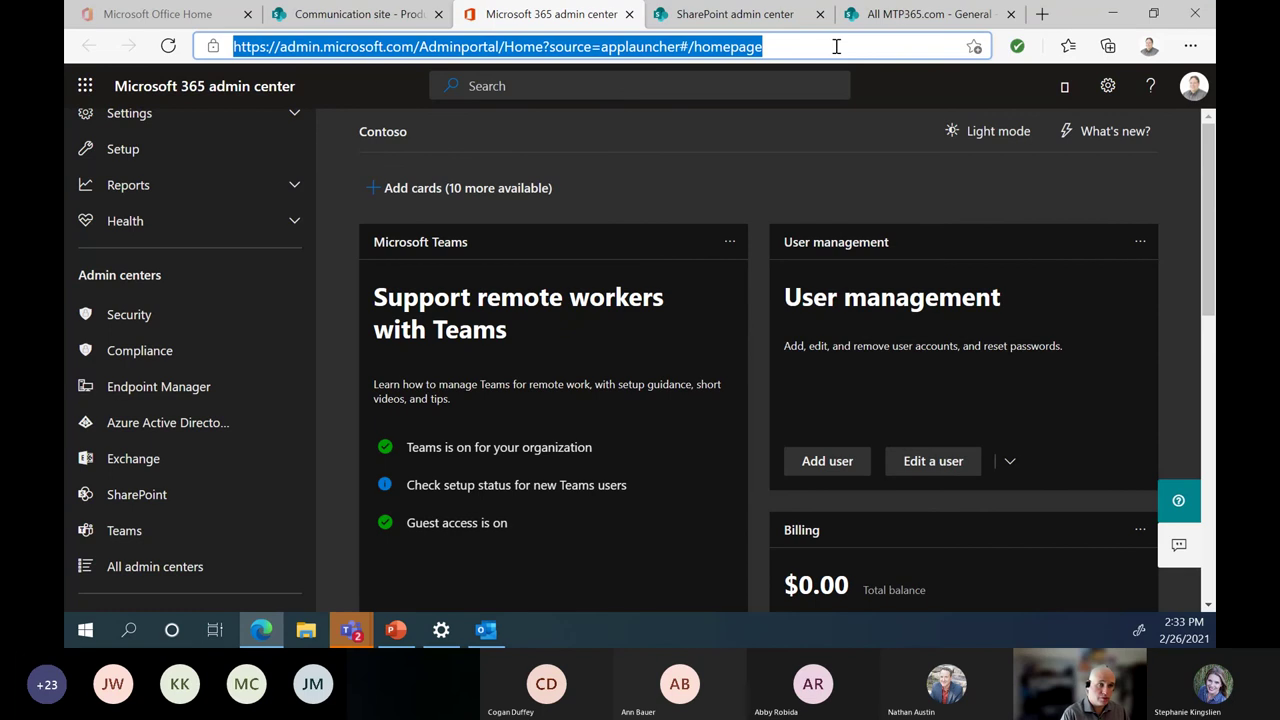
click(85, 86)
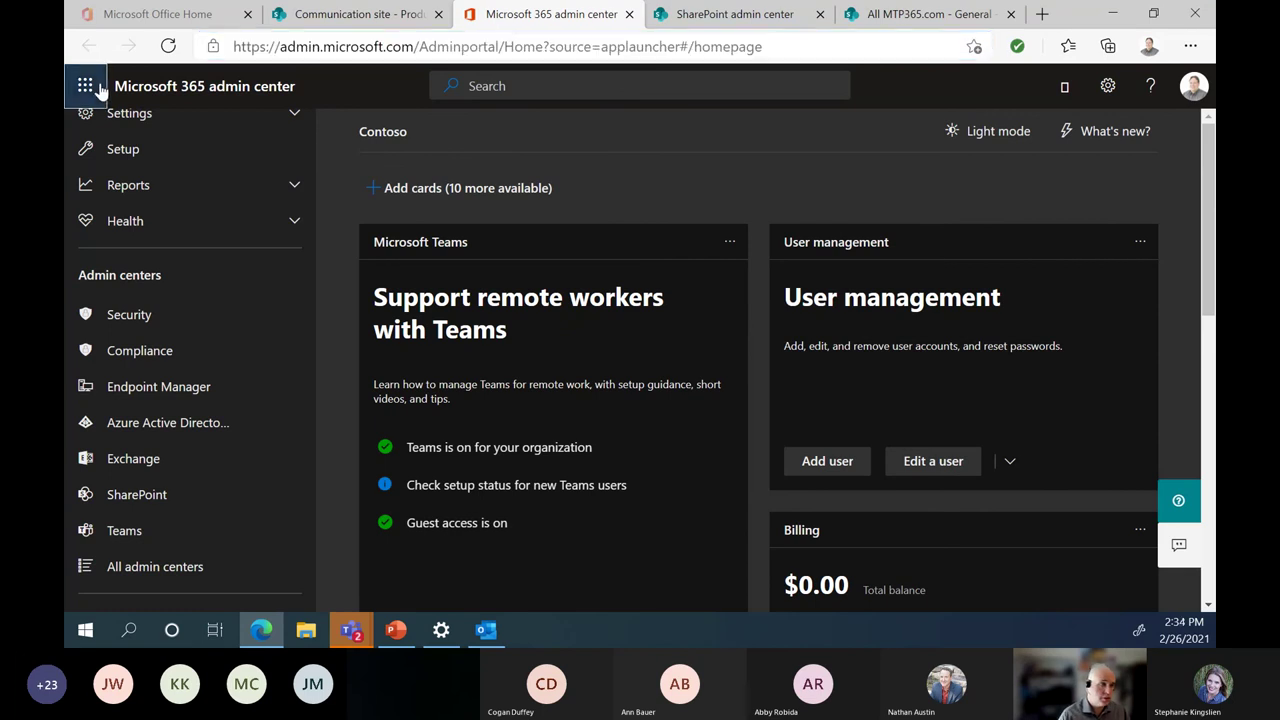
click(90, 212)
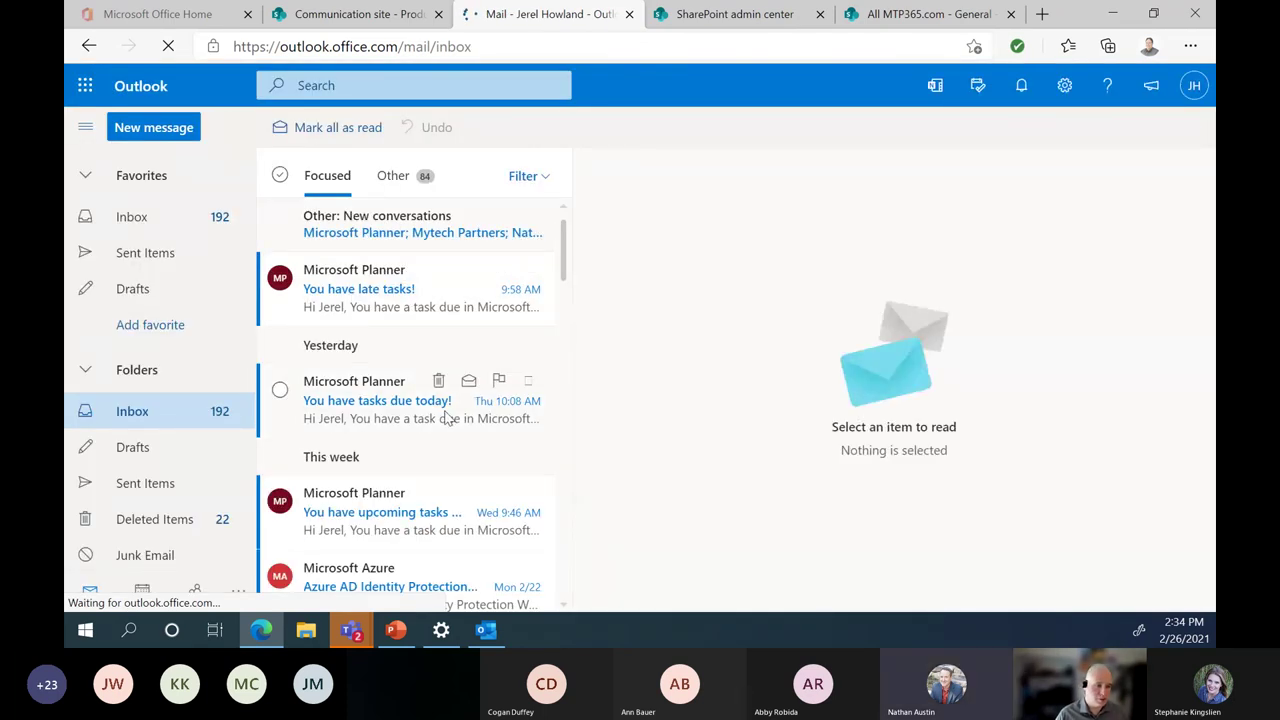
Step: Look through the Focused inbox messages back to November 2020 for an email with an attachment
scroll(440, 414, down, 3)
scroll(422, 410, down, 5)
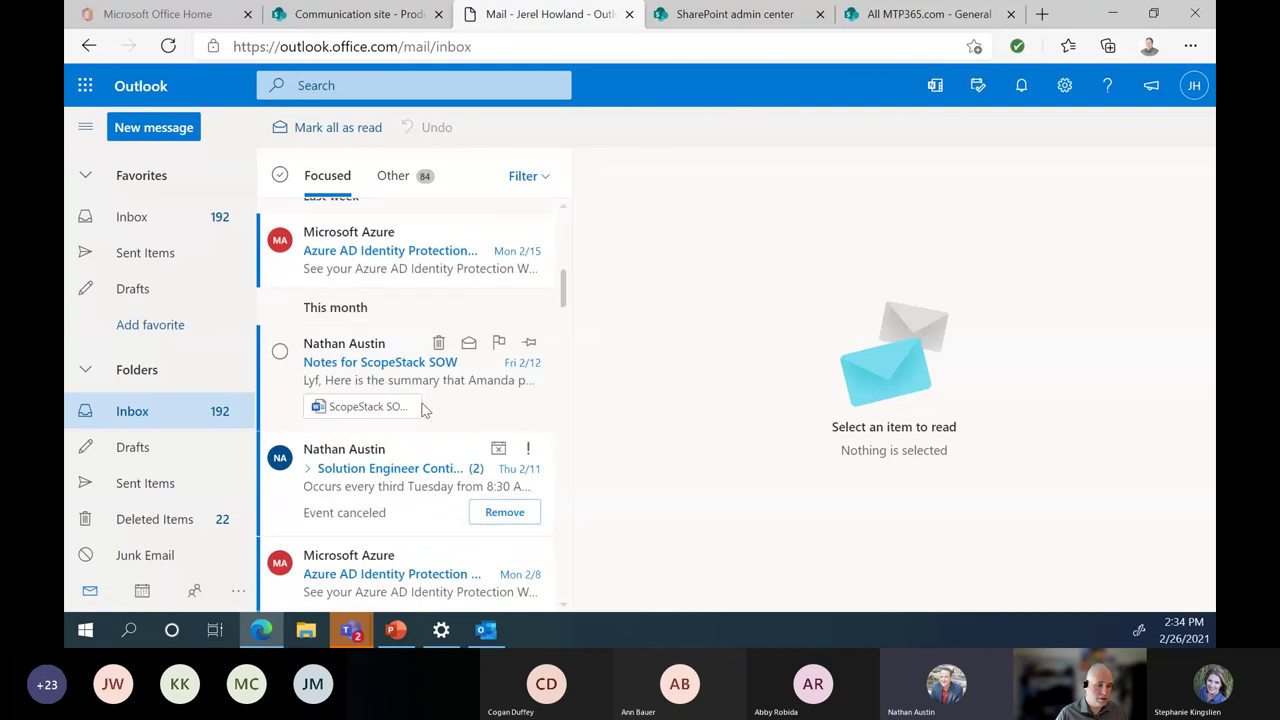
scroll(422, 410, down, 1)
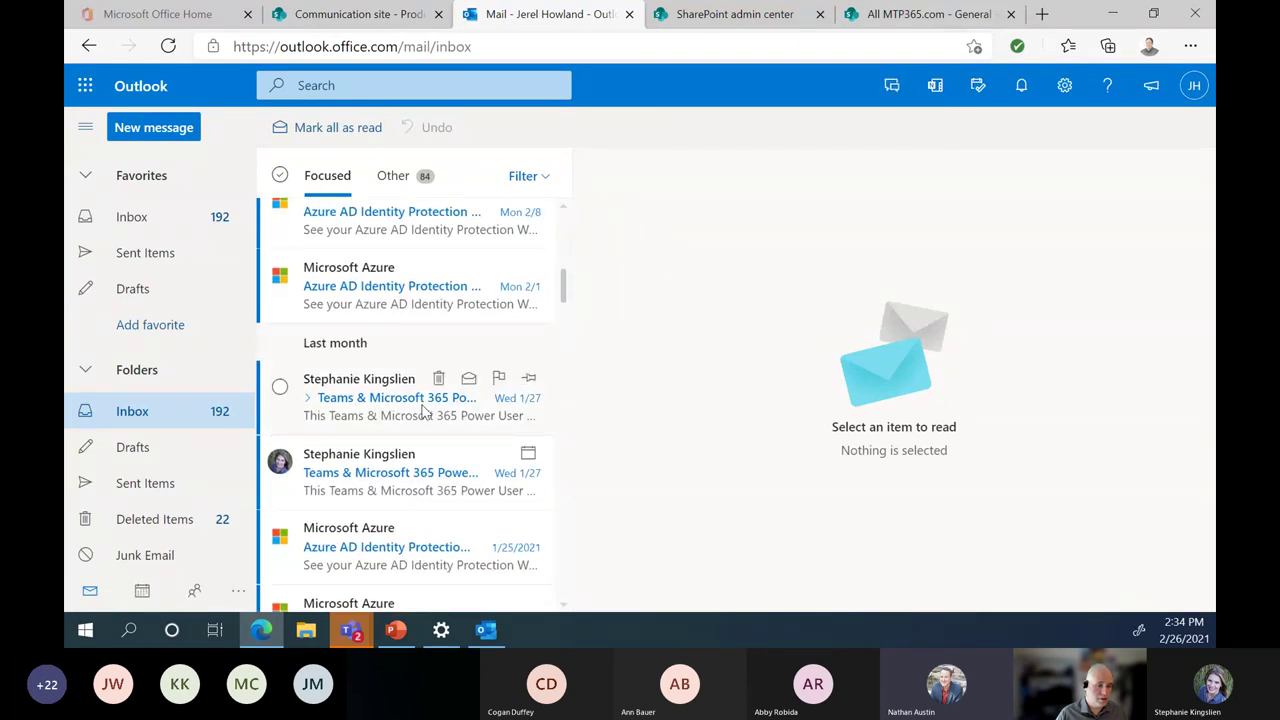
scroll(422, 410, down, 4)
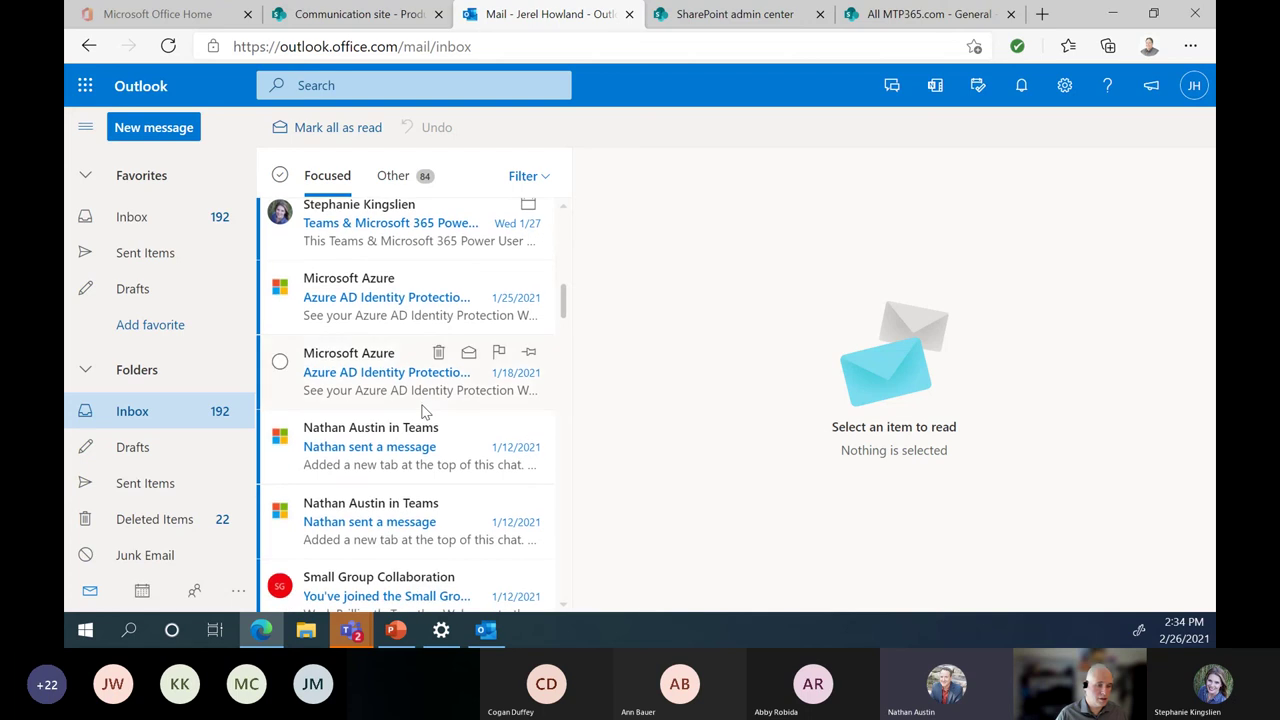
scroll(422, 410, down, 5)
scroll(422, 410, down, 1)
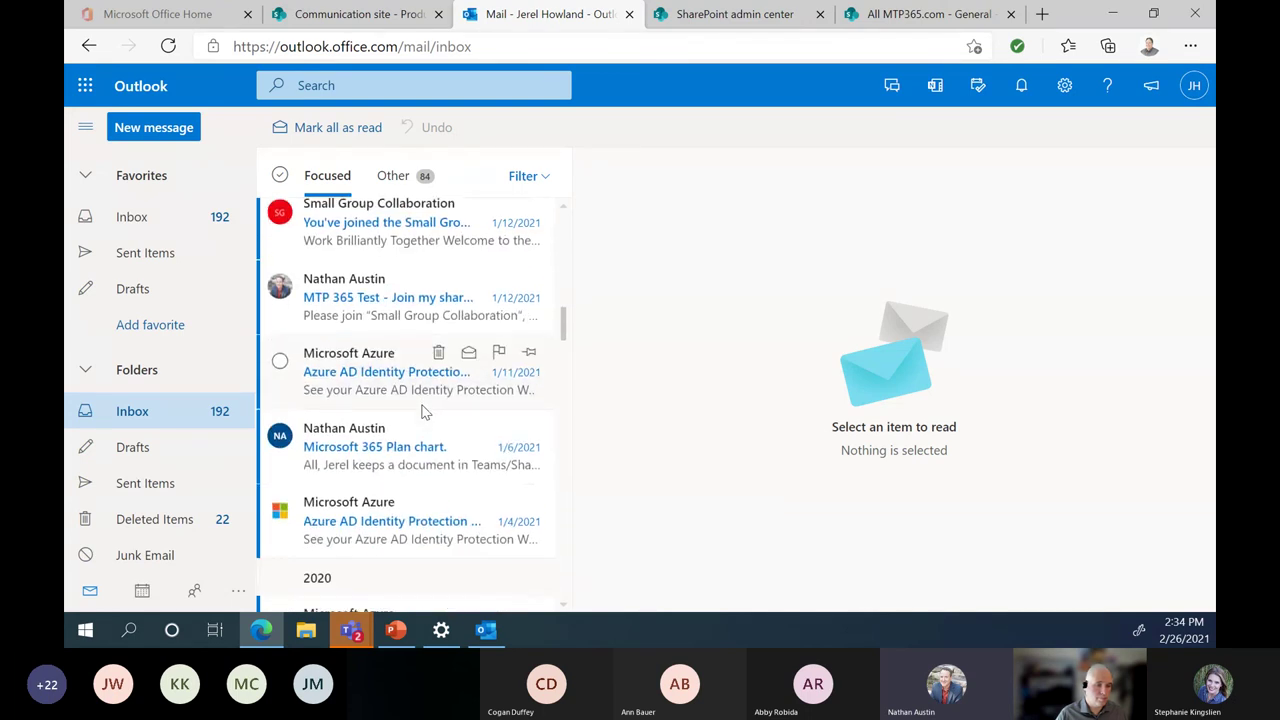
scroll(422, 410, down, 4)
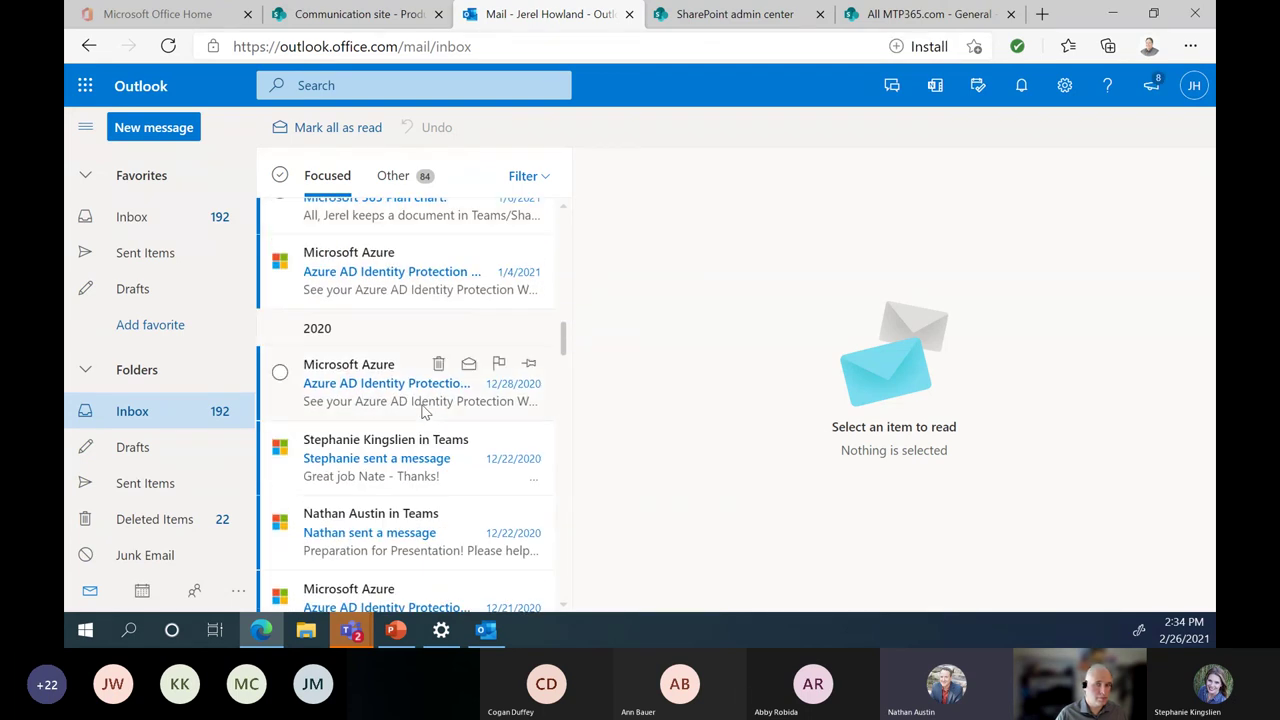
scroll(422, 410, down, 4)
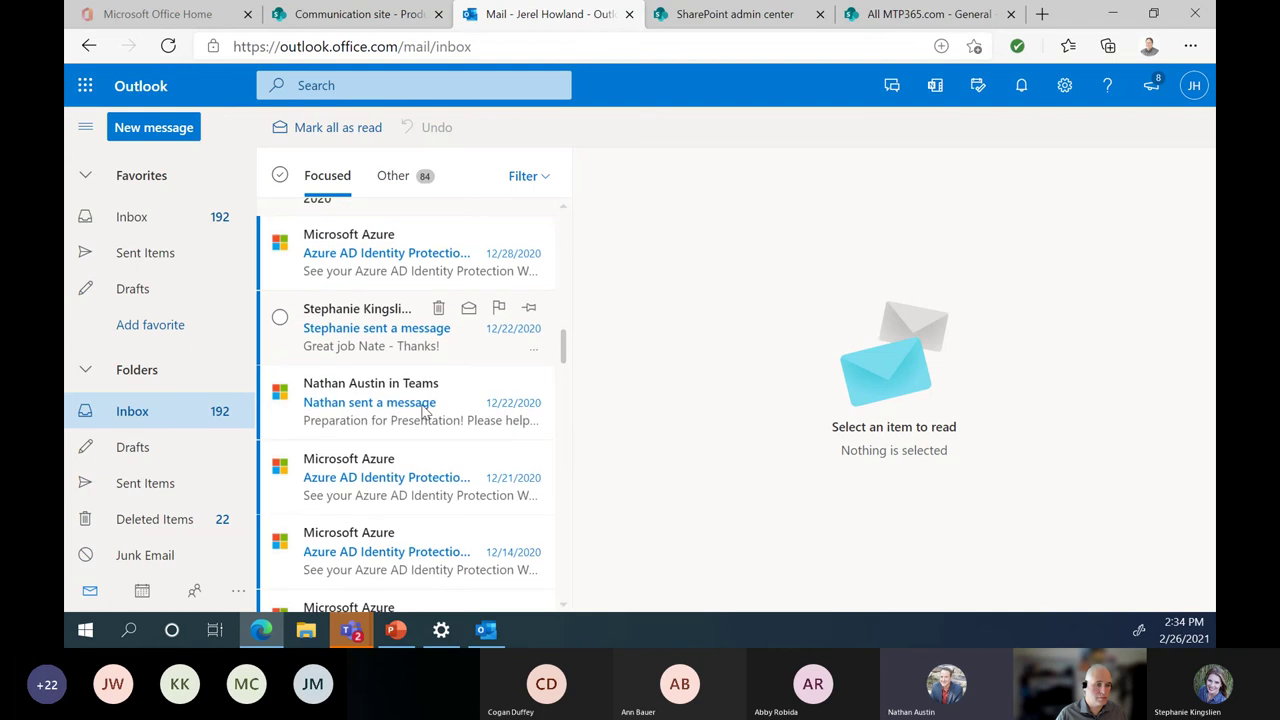
scroll(422, 410, down, 3)
scroll(422, 410, down, 3)
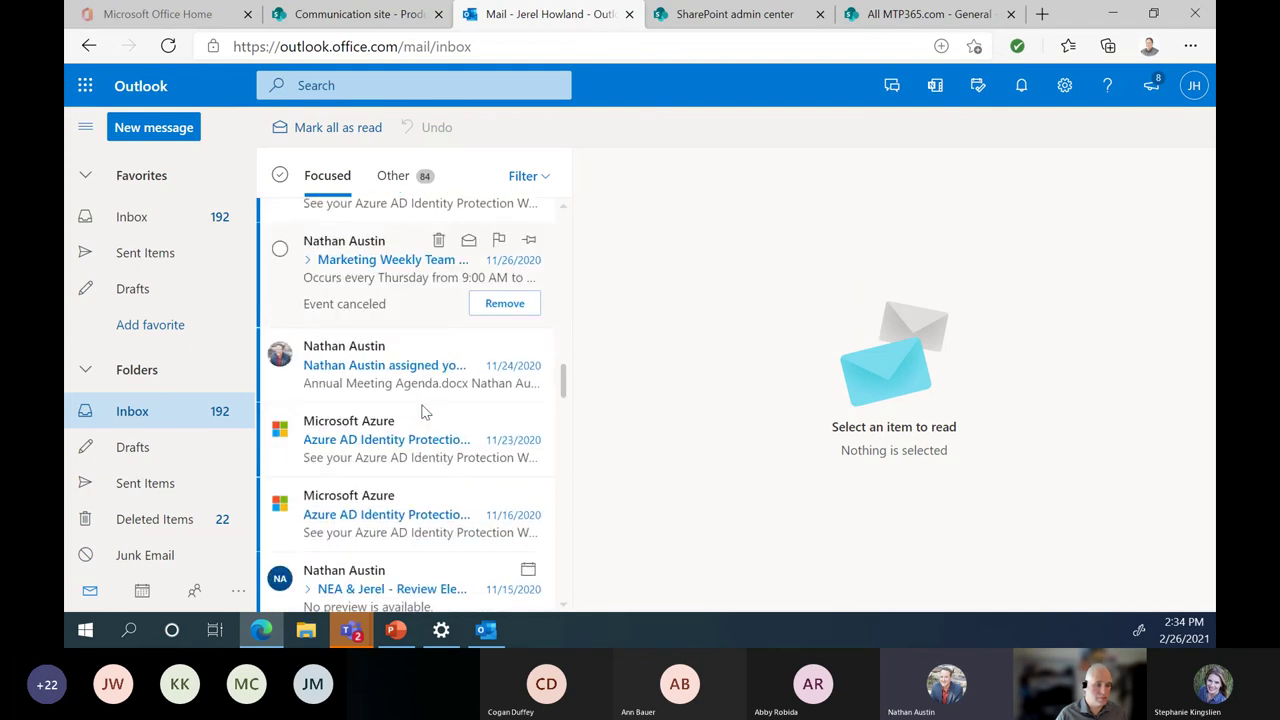
scroll(422, 410, down, 8)
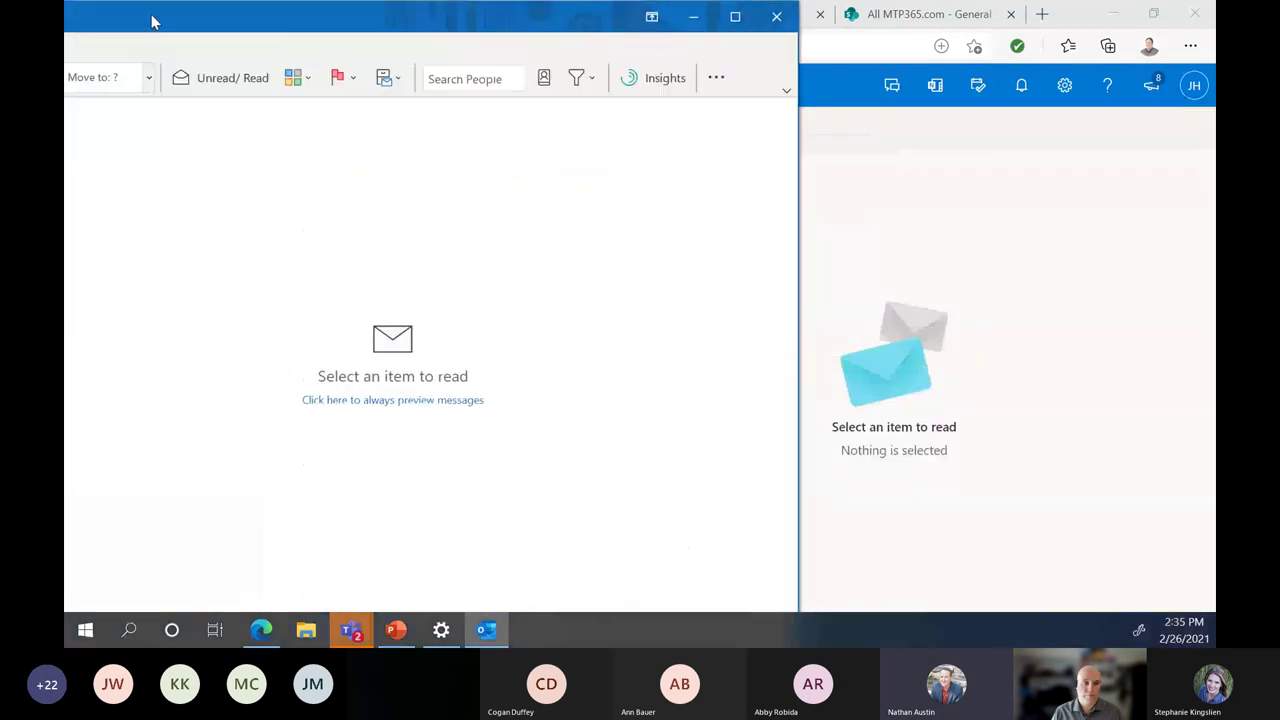
Step: Switch to the Outlook desktop app, maximize its window and review the inbox and the commands available for the ScopeStack message
drag(151, 20, 336, 27)
double_click(336, 27)
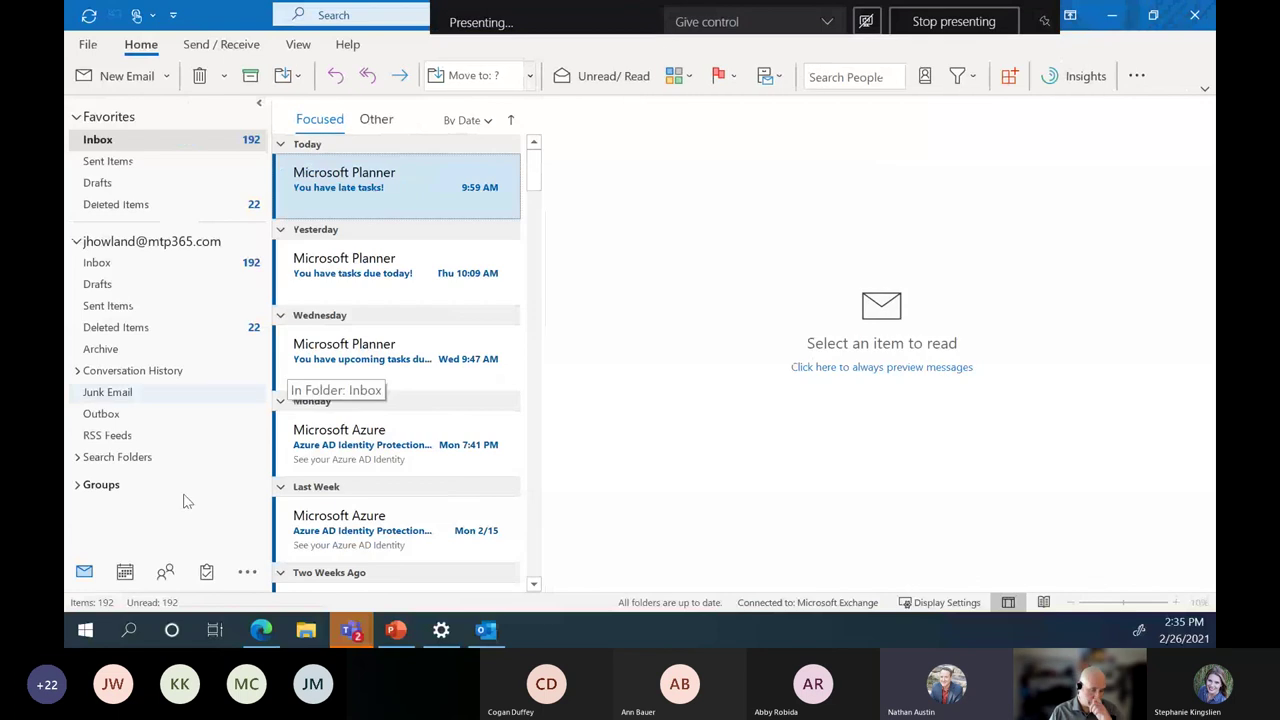
scroll(405, 500, down, 5)
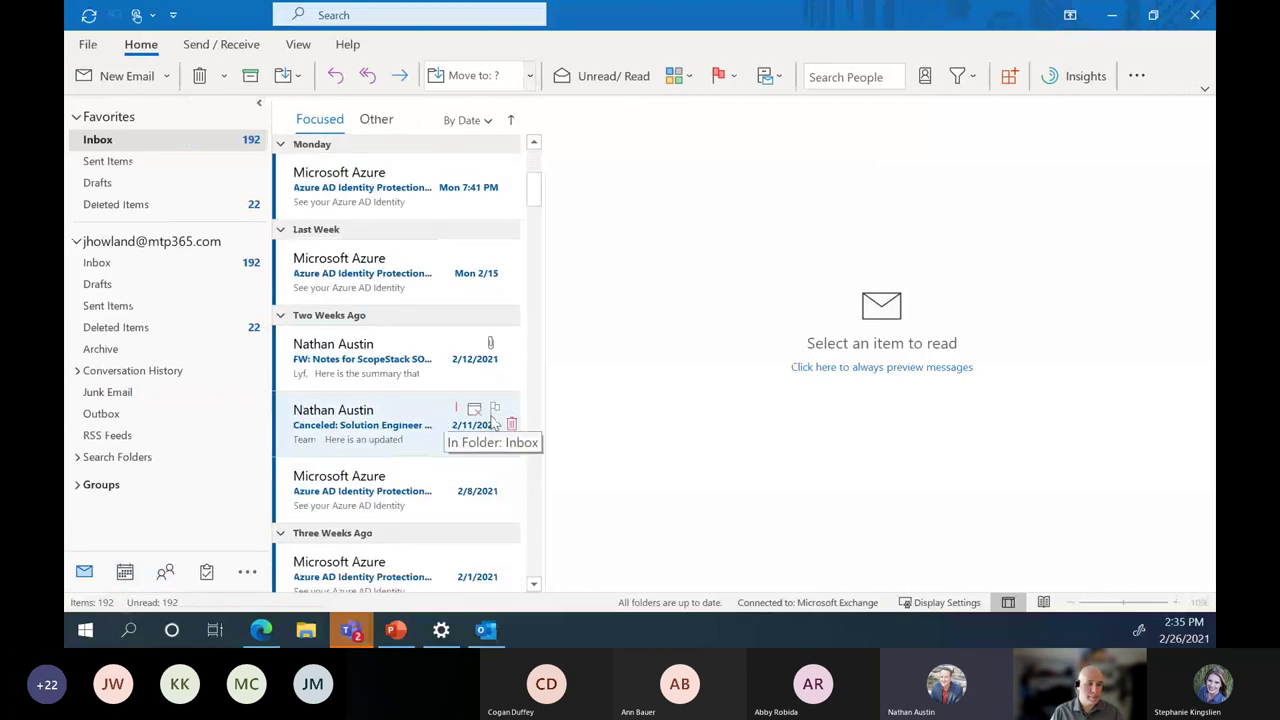
right_click(427, 342)
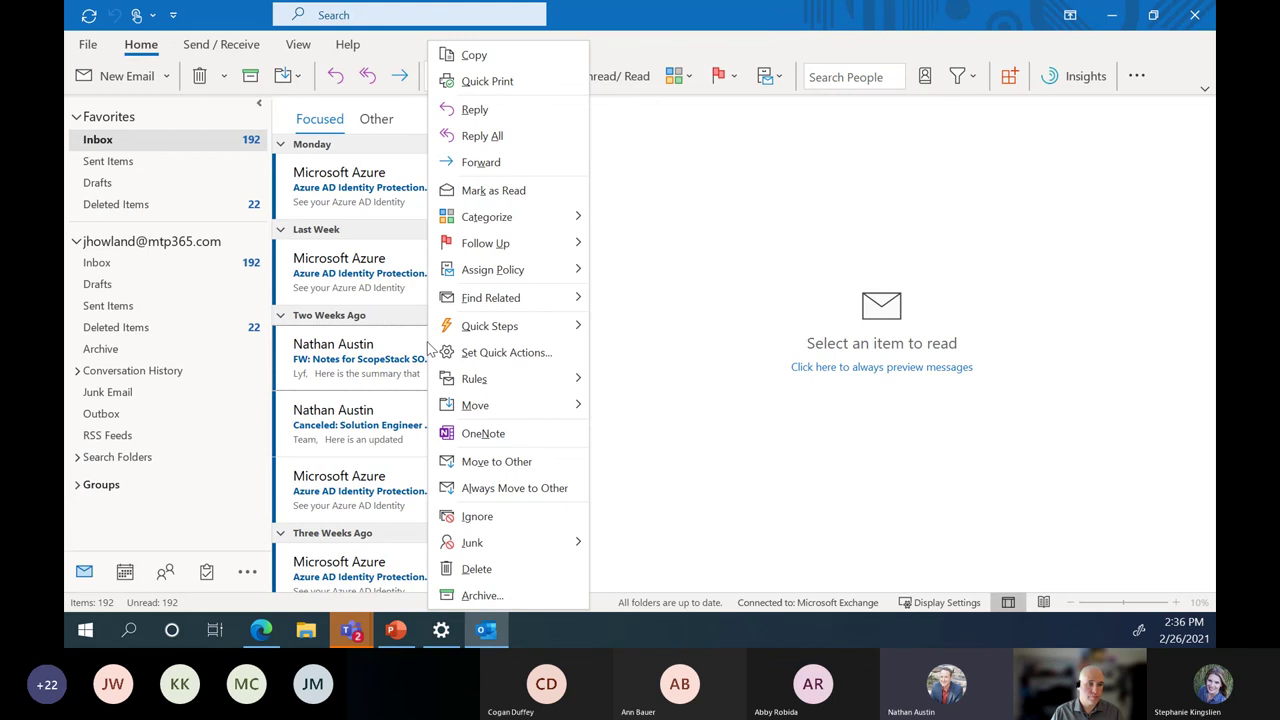
click(866, 26)
drag(866, 26, 64, 26)
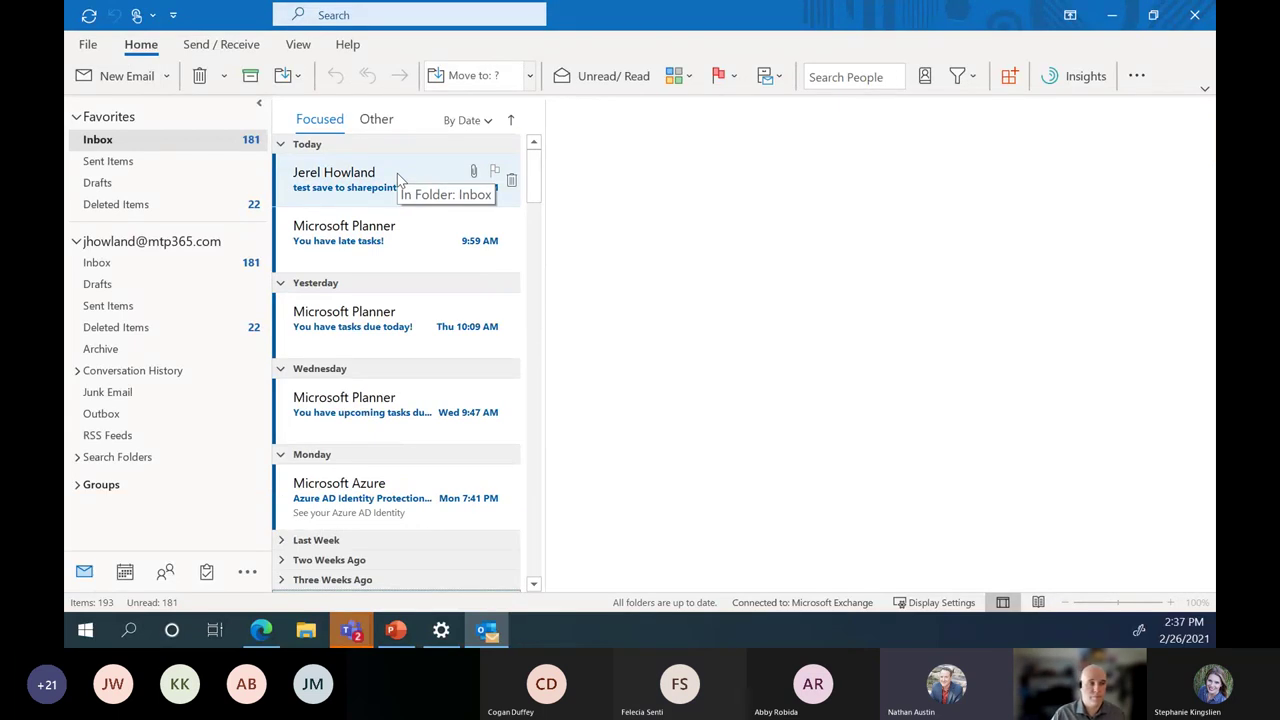
Step: Open the "test save to sharepoint" email and review the upload destinations and group choices for its PDF attachment without uploading
click(397, 178)
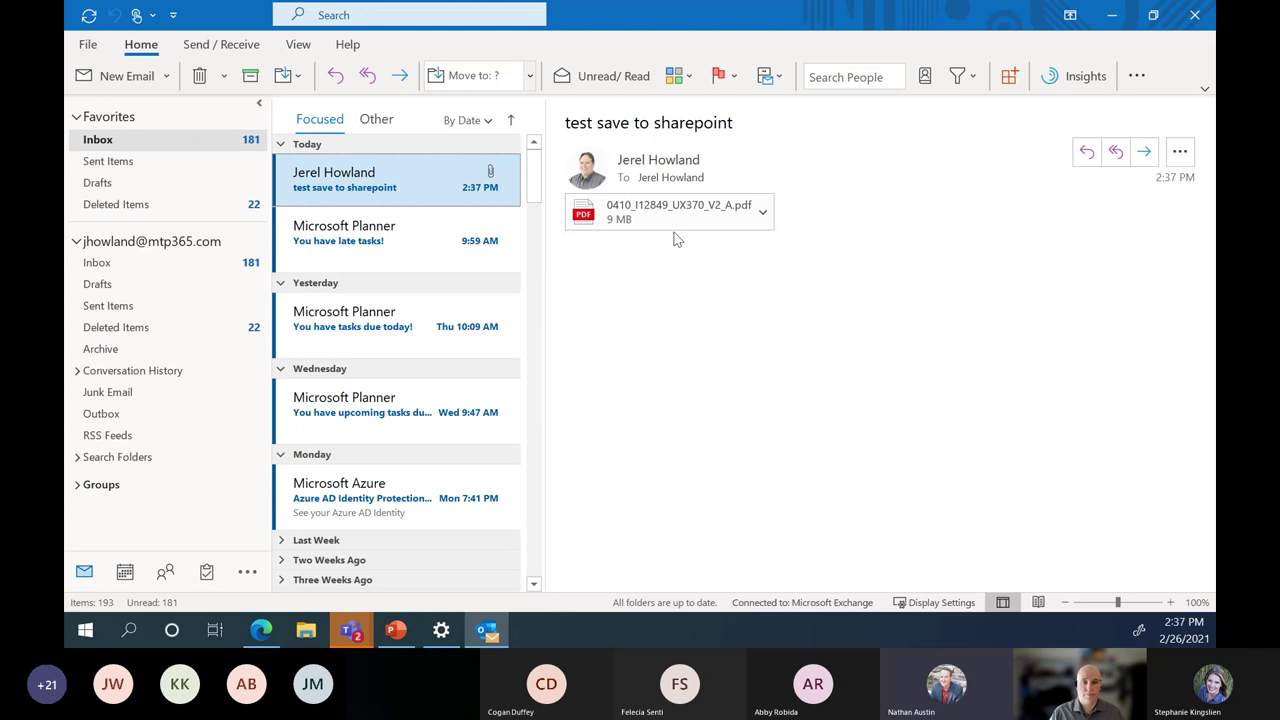
click(772, 206)
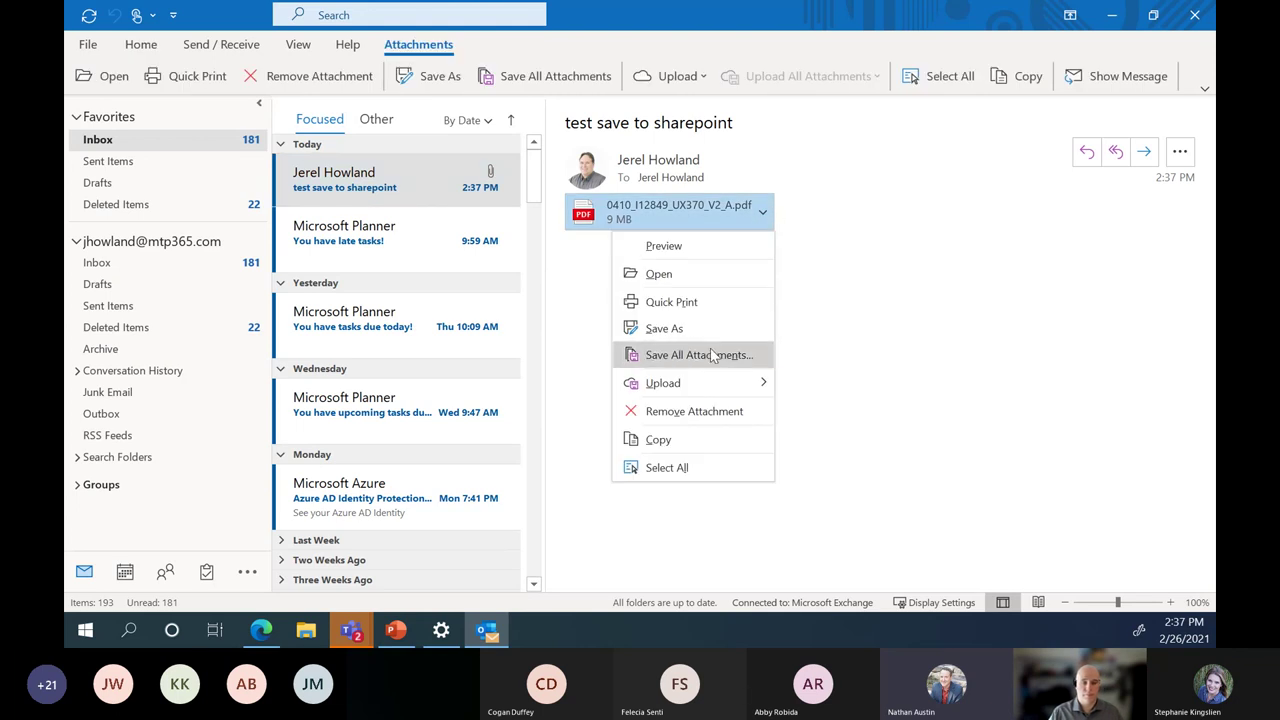
mouse_move(711, 389)
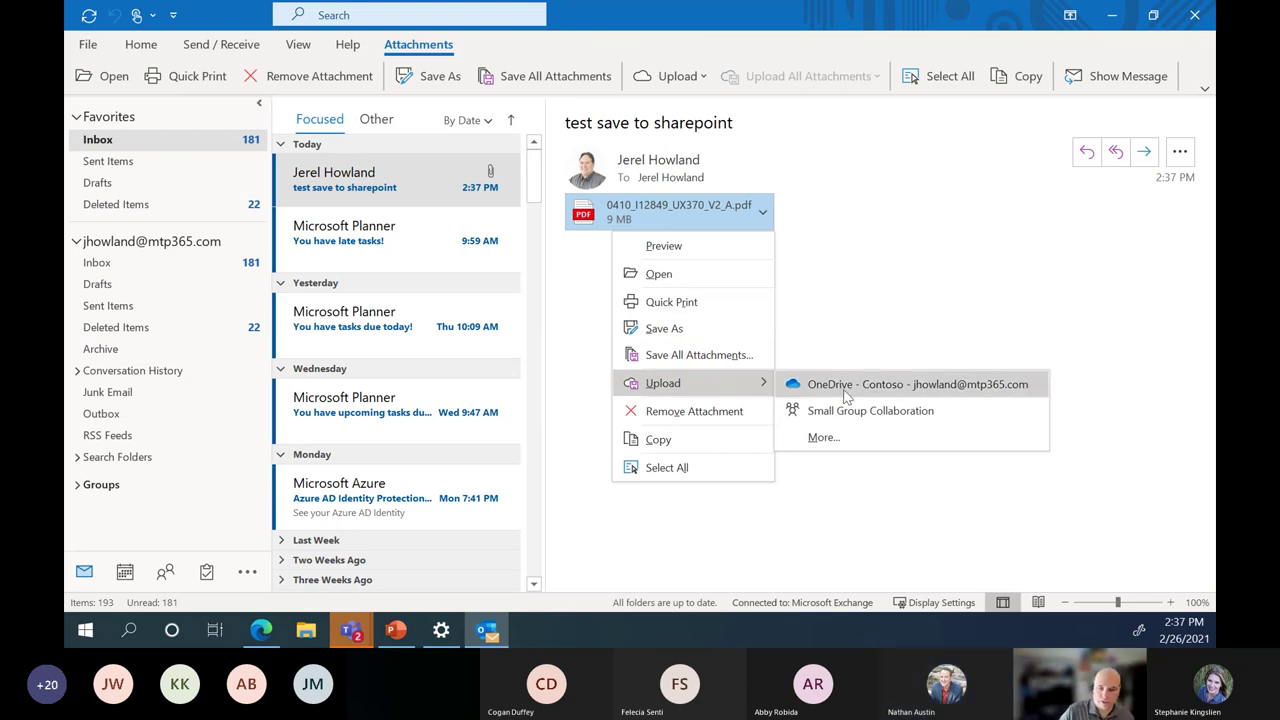
click(824, 438)
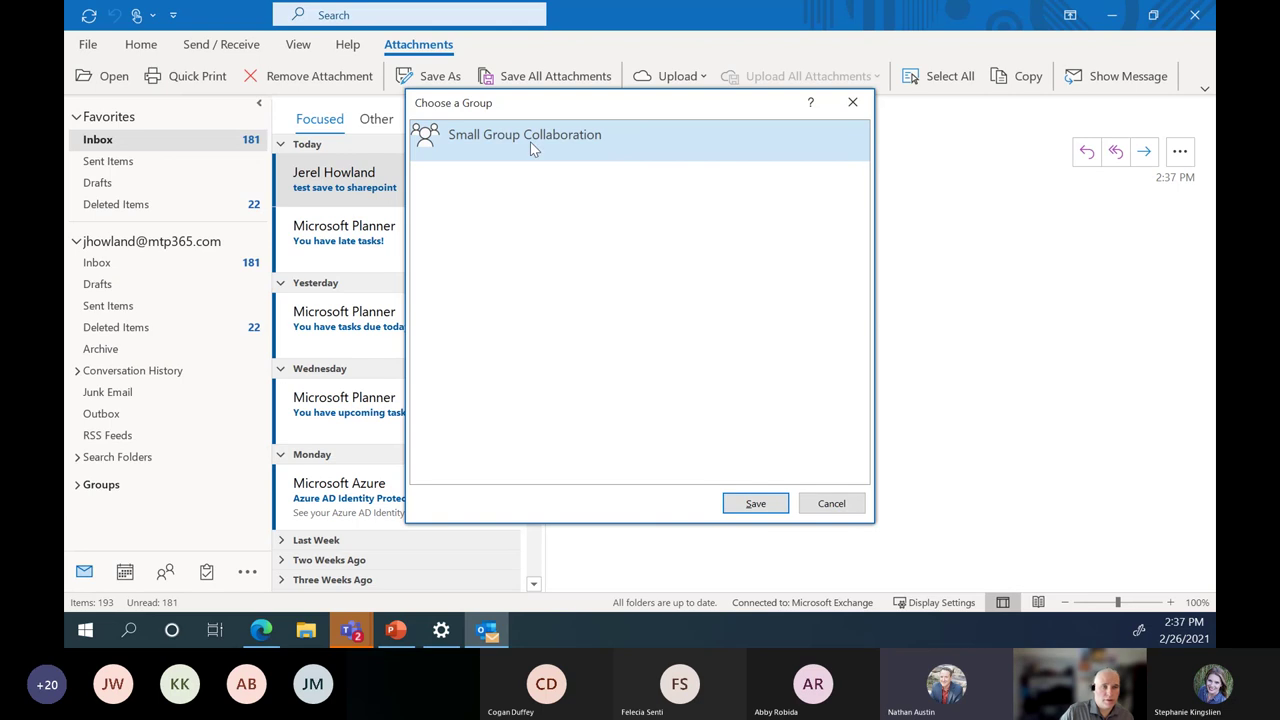
click(836, 507)
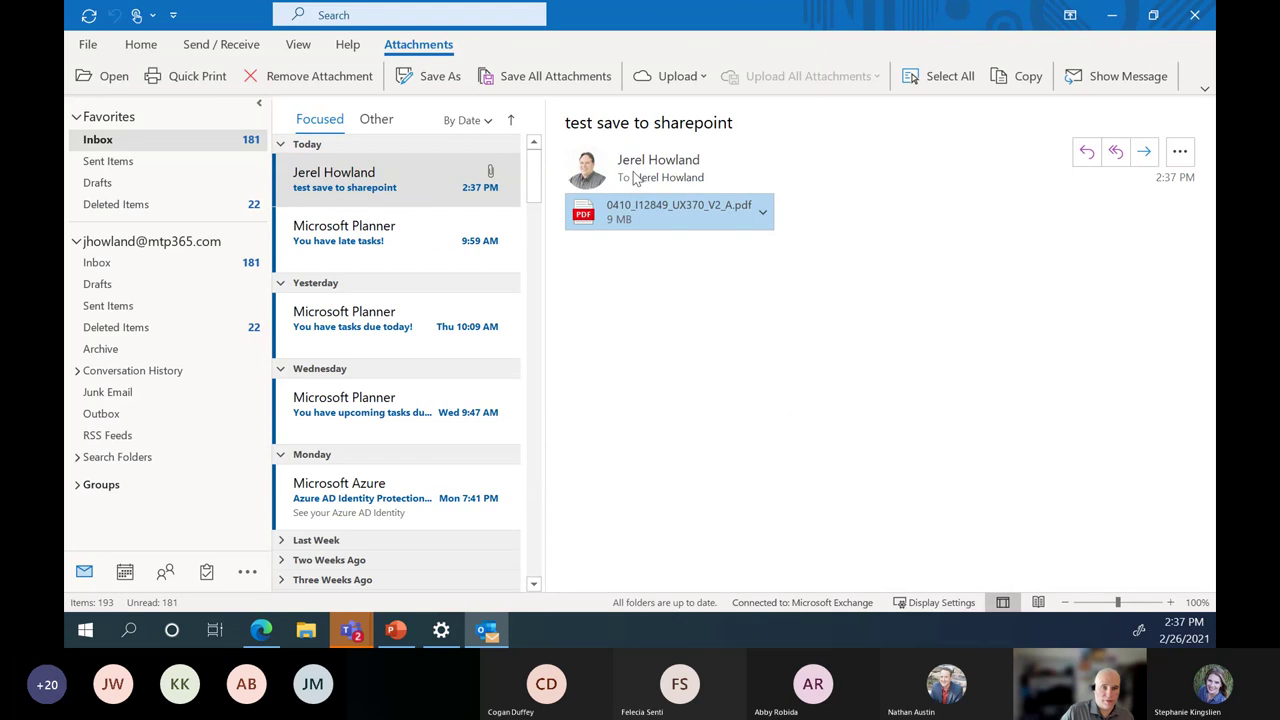
click(765, 211)
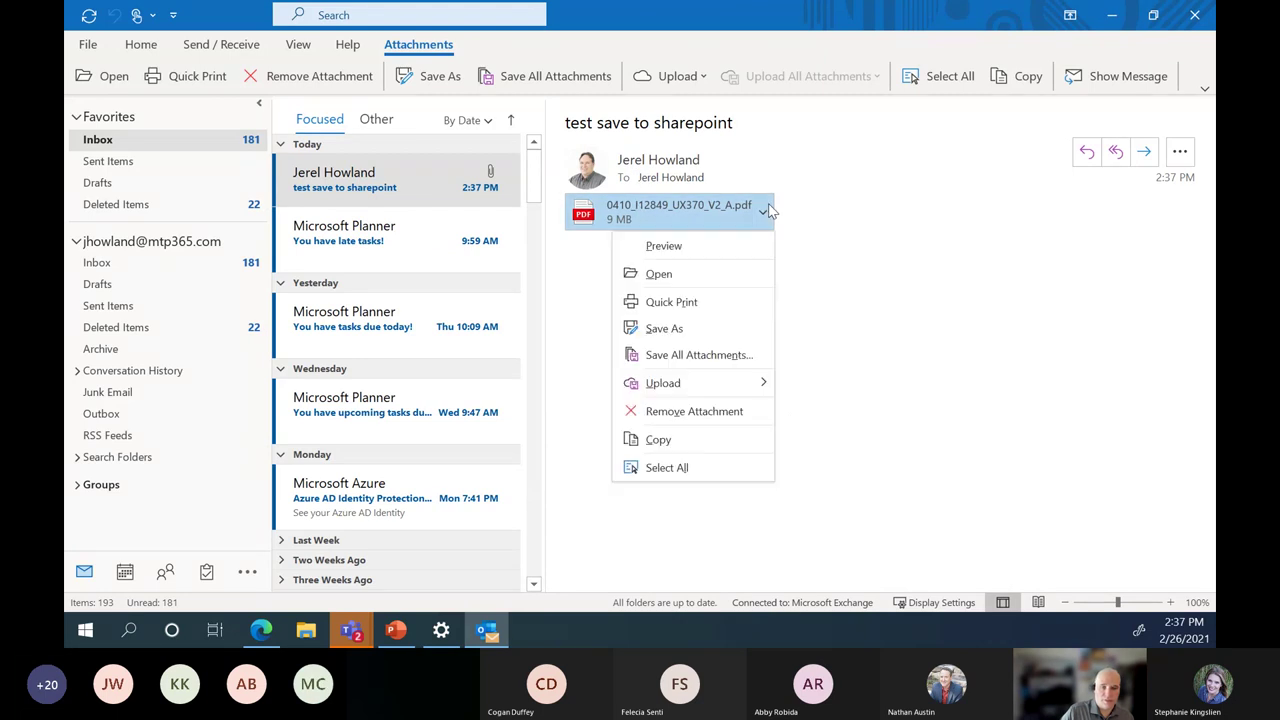
click(726, 358)
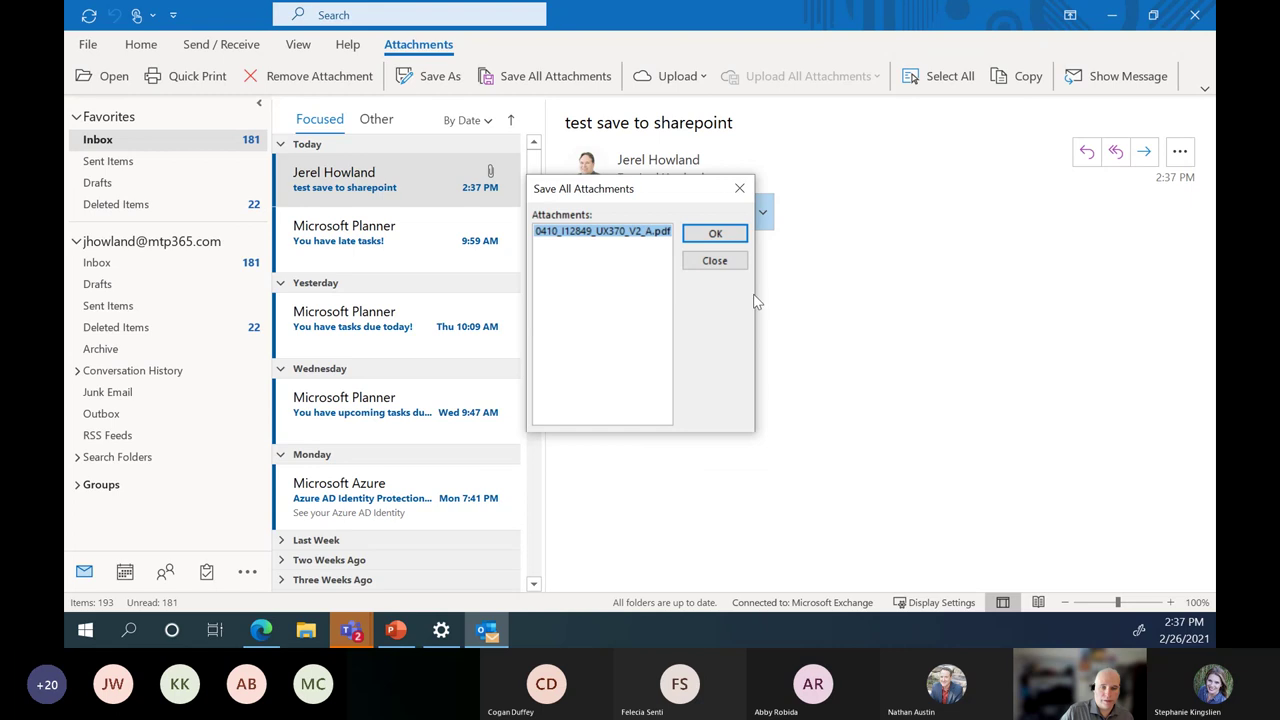
click(714, 260)
Step: Browse to Contoso's synced Communication site - Manuals folder as the PDF attachment's save location, and cancel the save
click(762, 212)
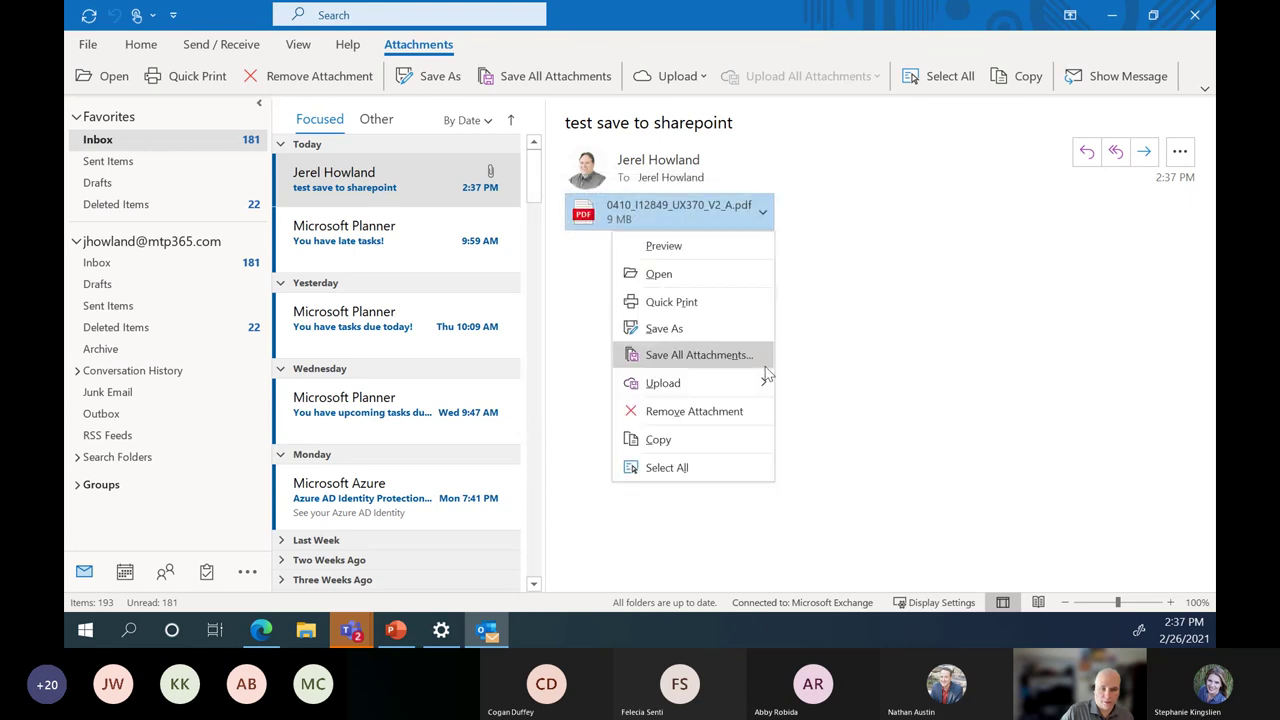
click(728, 331)
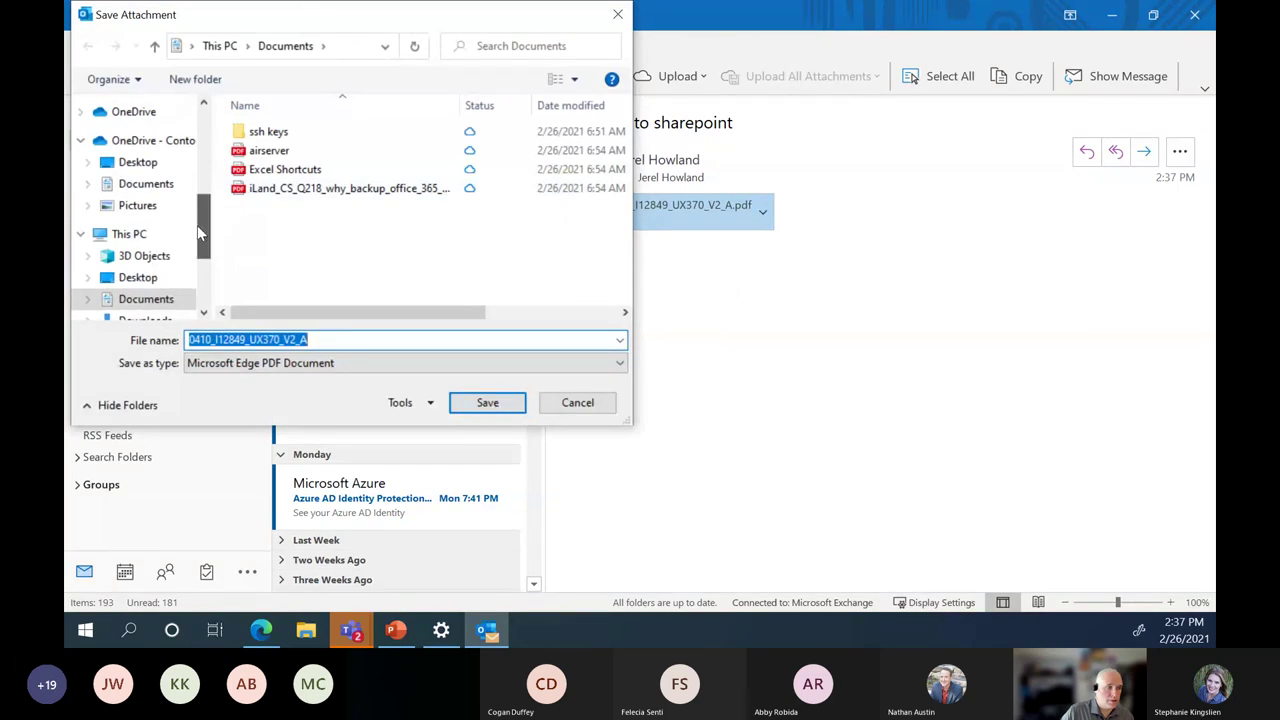
scroll(198, 233, up, 1)
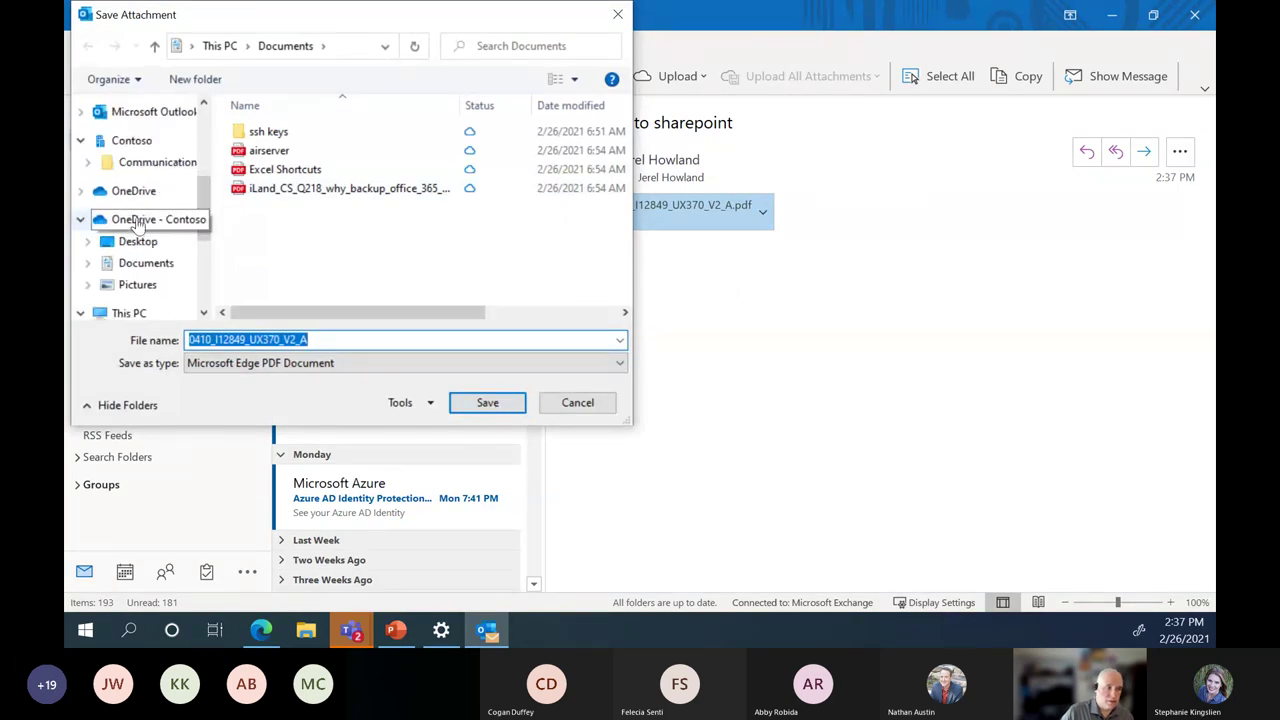
click(147, 171)
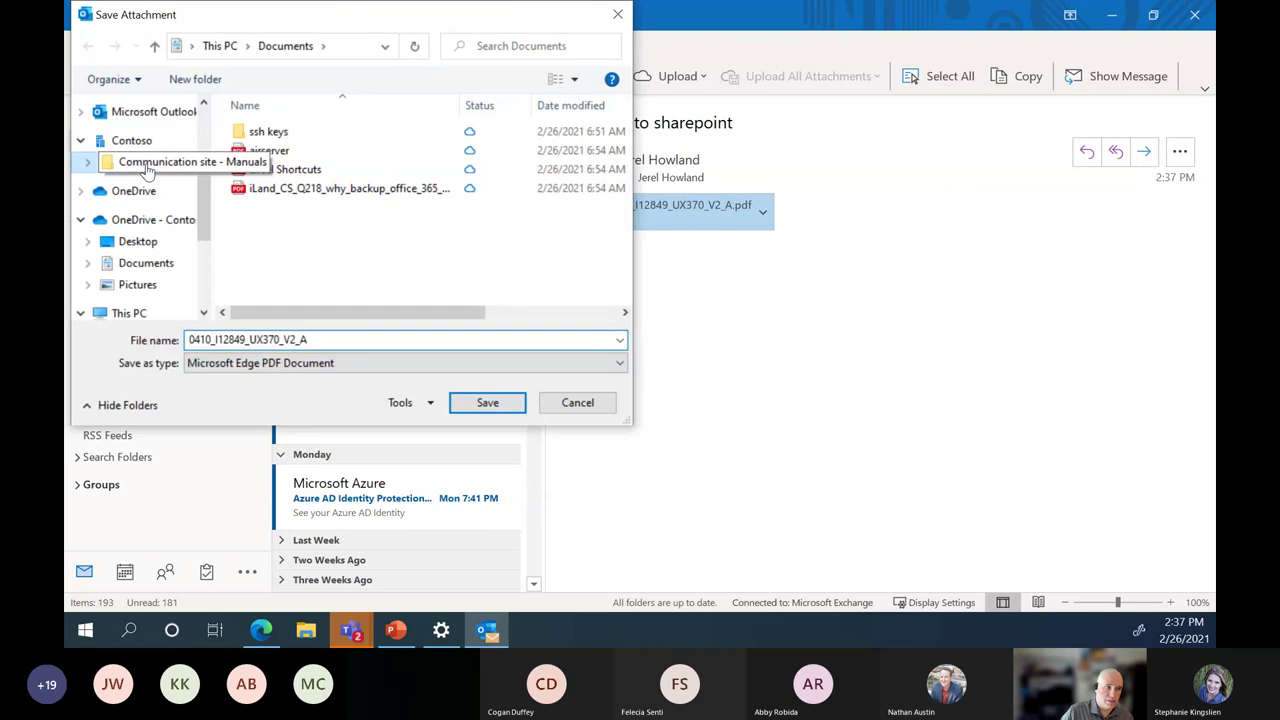
click(597, 410)
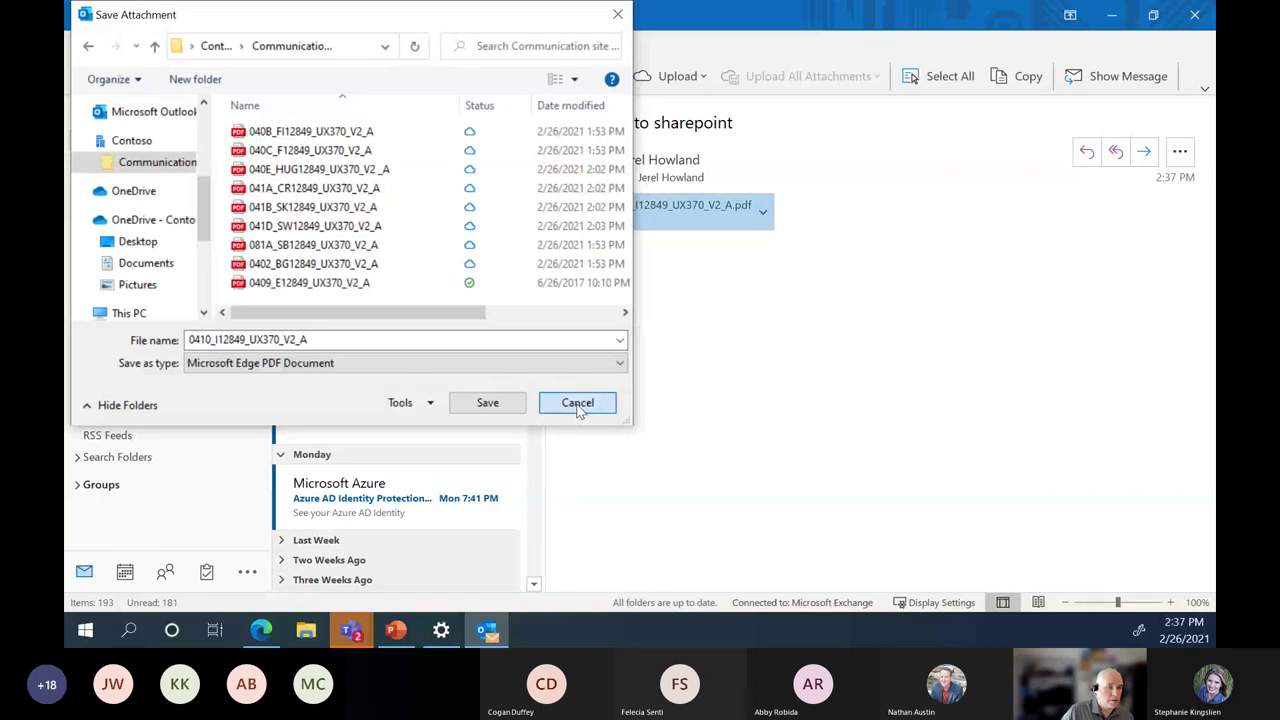
click(580, 412)
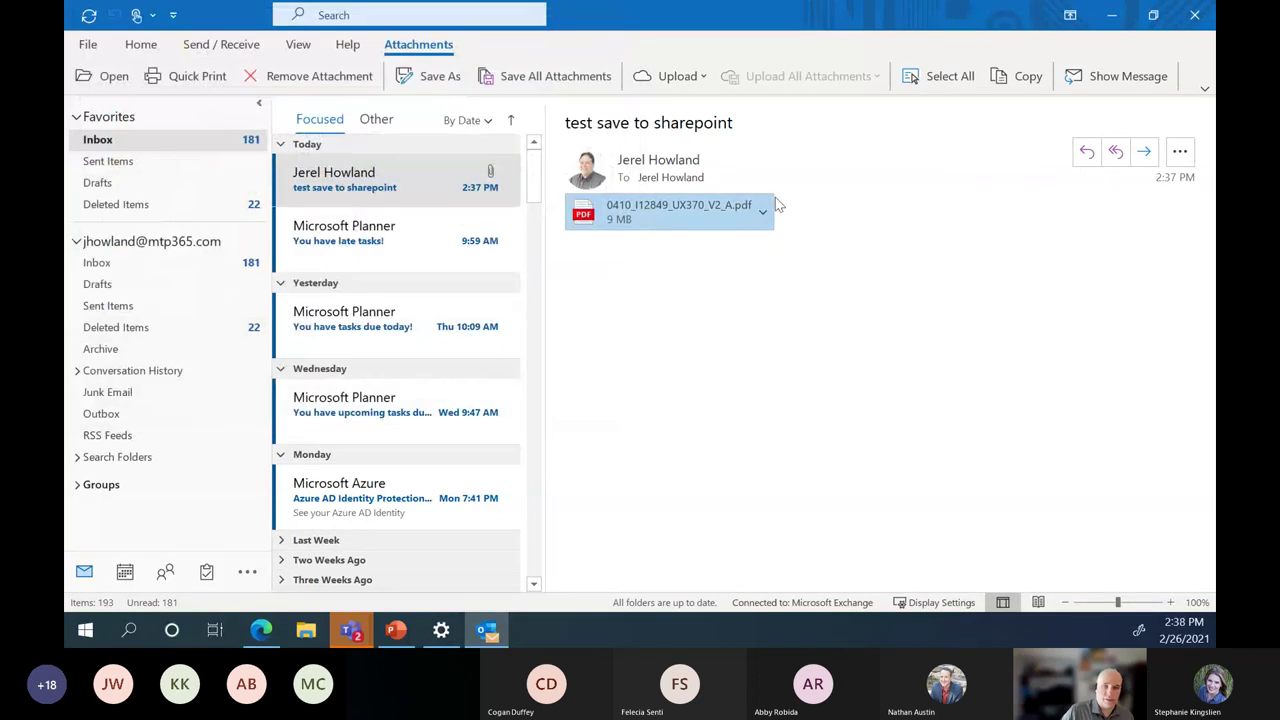
Step: Compare the PDF attachment's save options and its OneDrive and Small Group Collaboration upload destinations
click(763, 213)
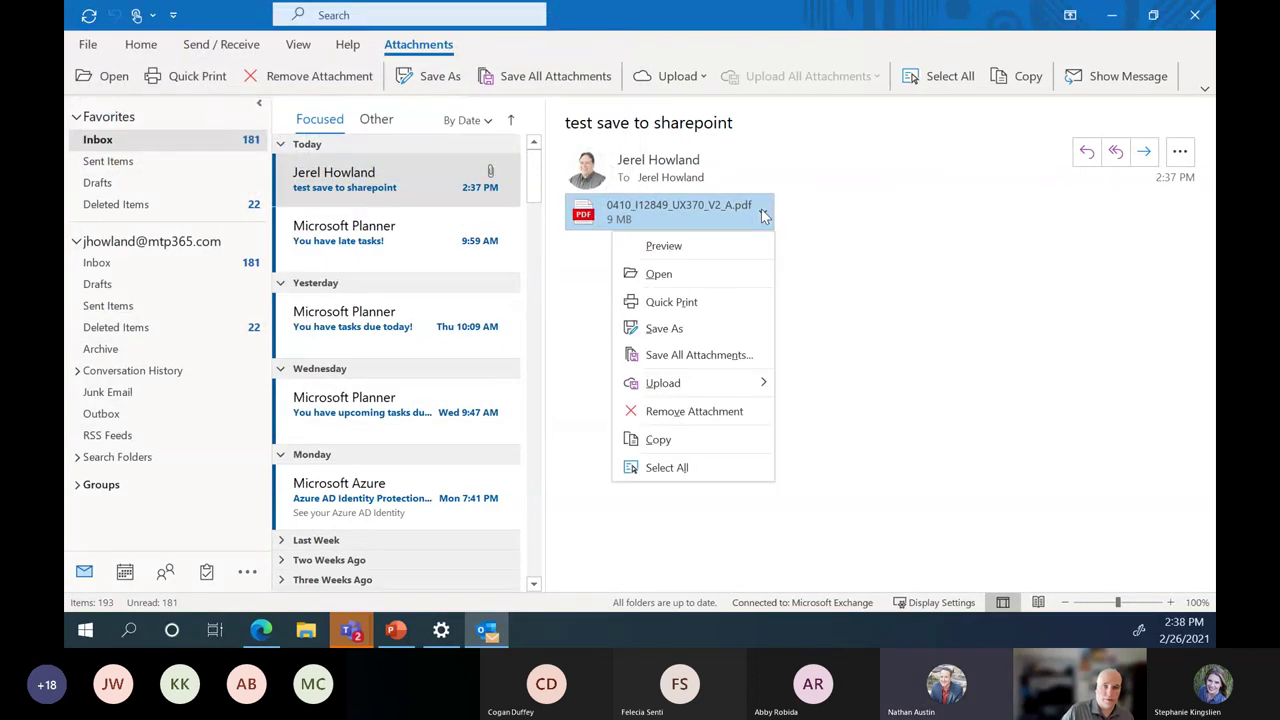
mouse_move(713, 386)
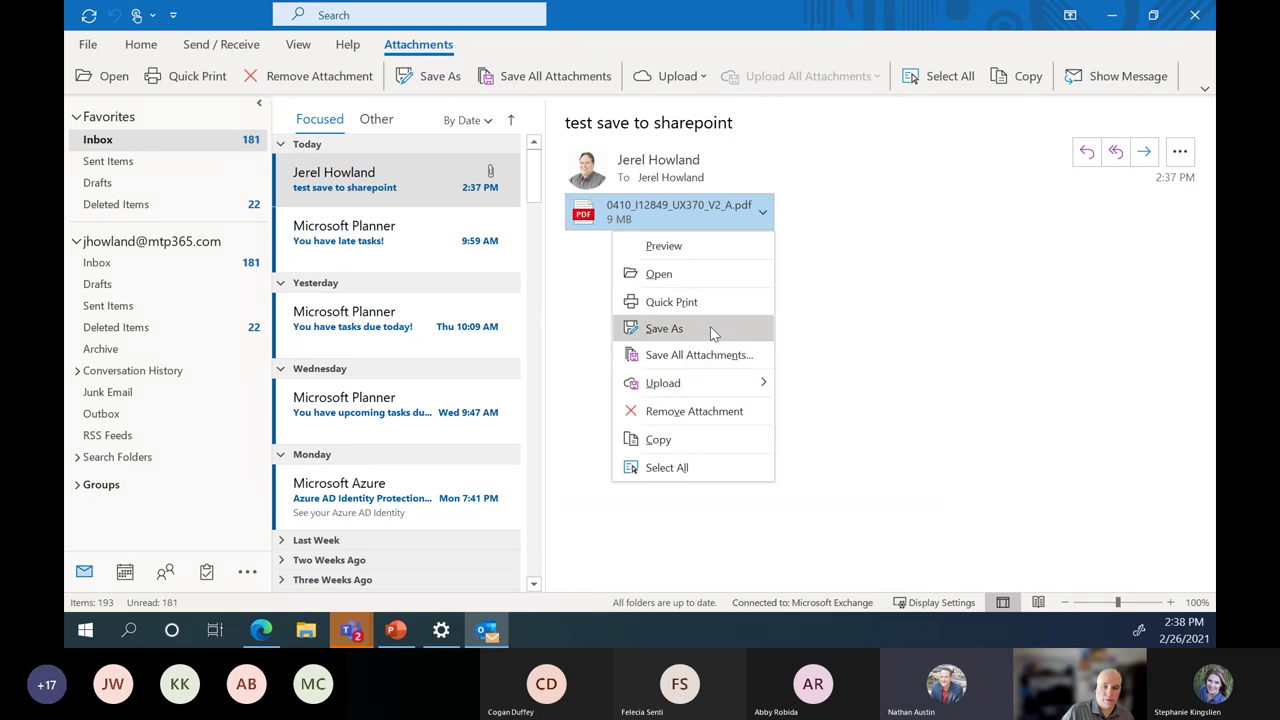
click(705, 80)
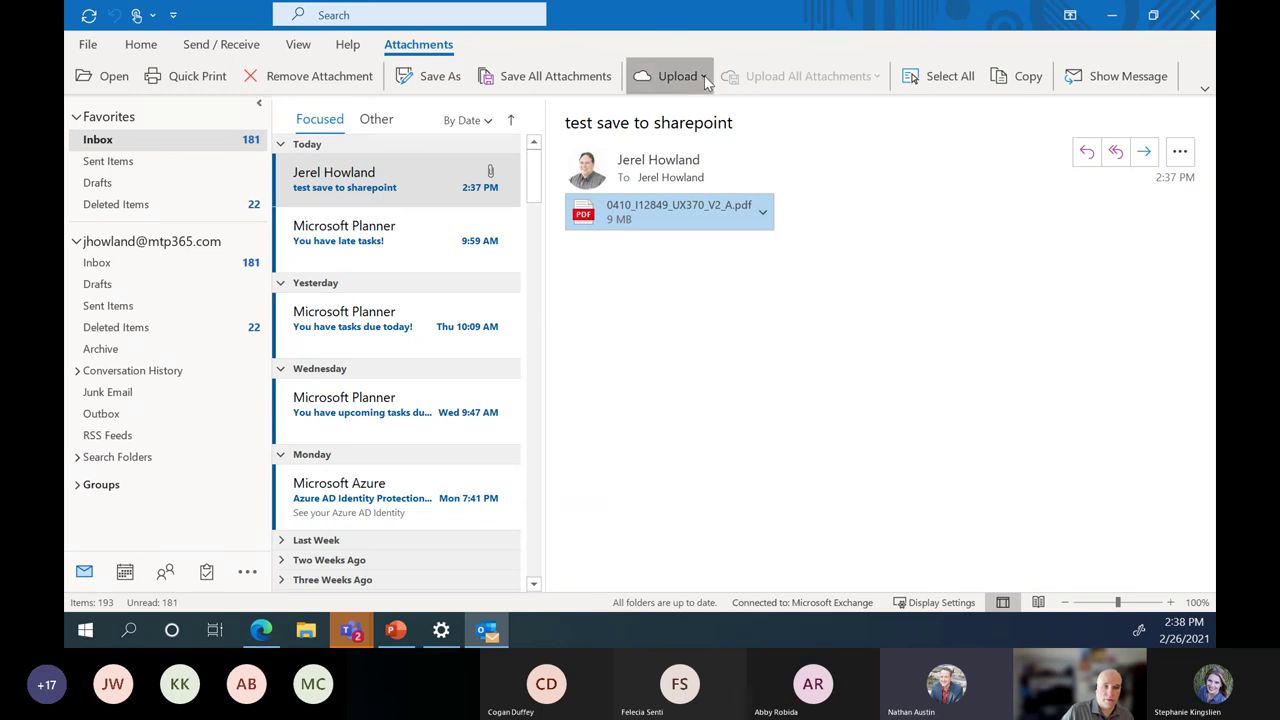
click(705, 80)
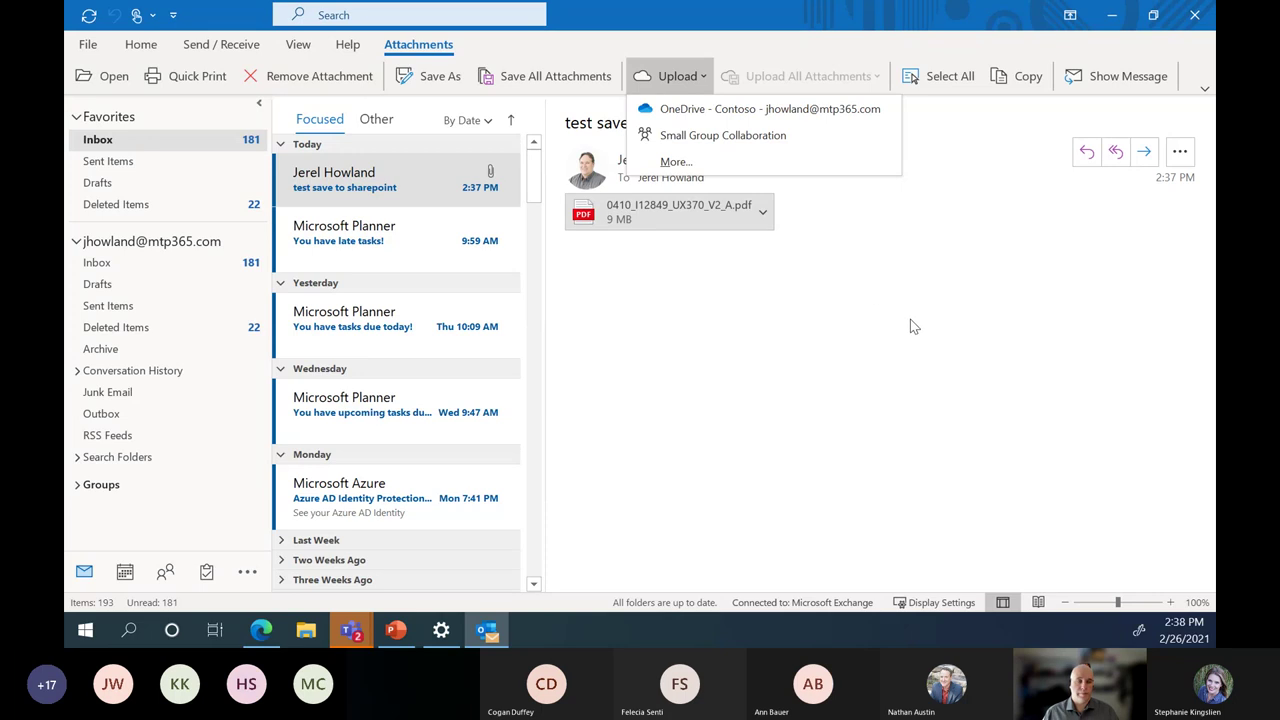
Step: Return to the PowerPoint slide show and advance from the Demo slide to the Questions slide
key(Escape)
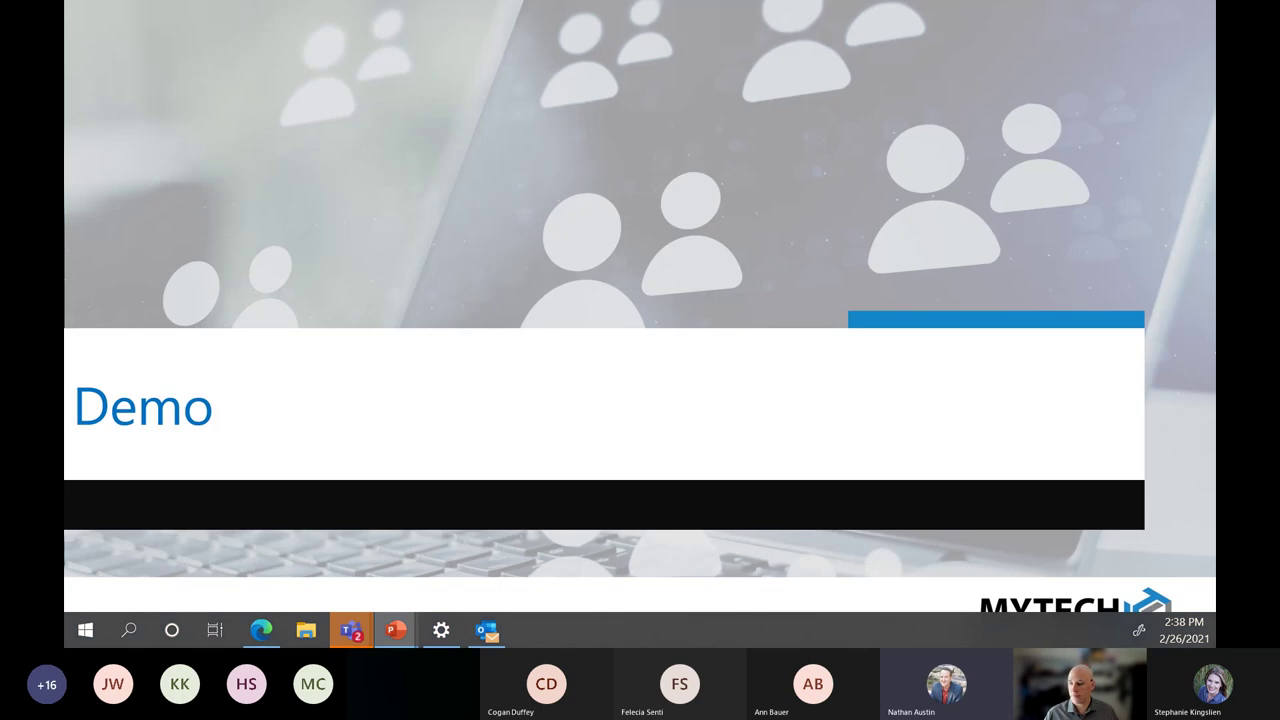
key(Right)
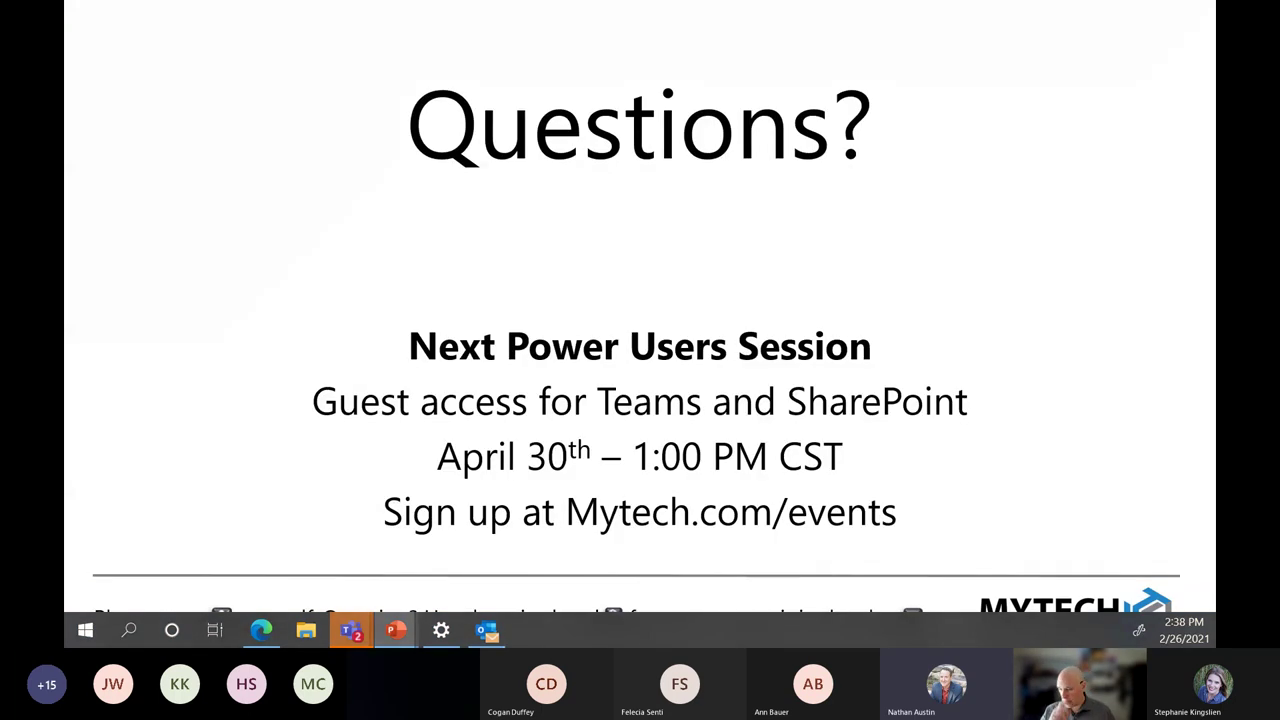